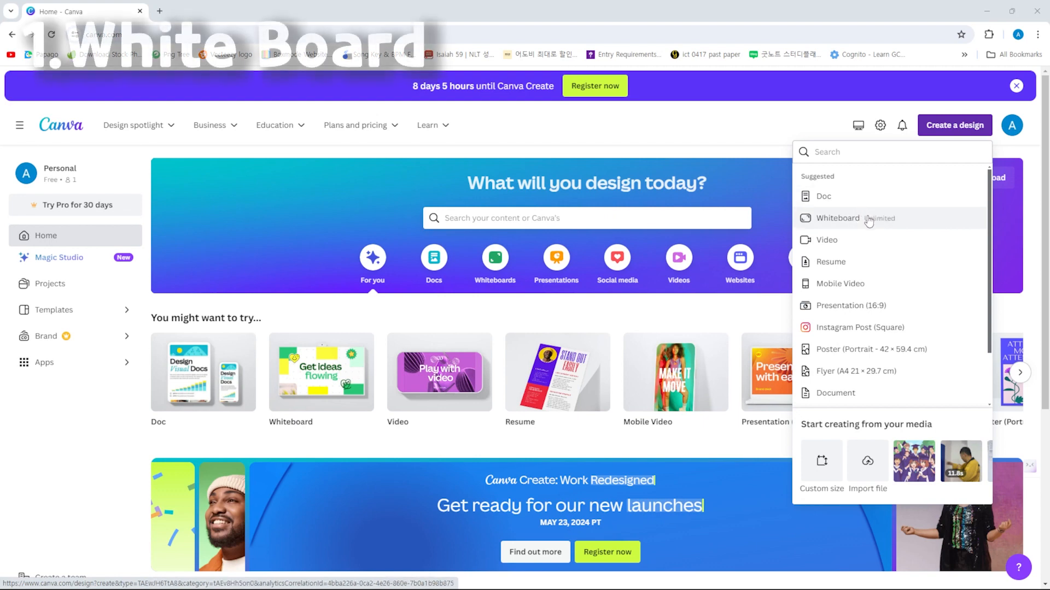
Create a new unlimited whiteboard design
click(868, 219)
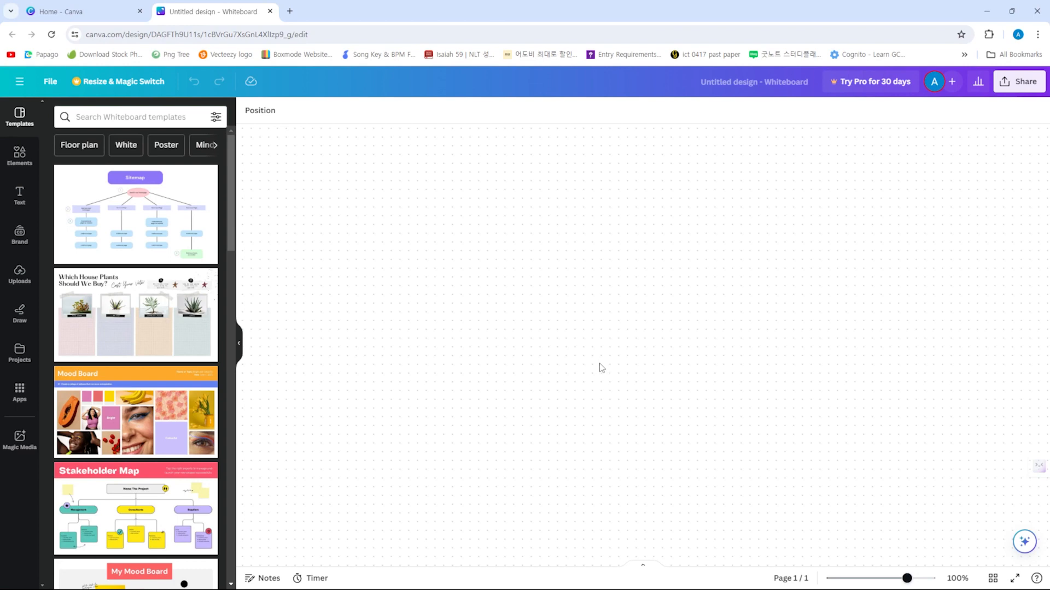
scroll(571, 354, up, 10)
scroll(572, 354, down, 5)
scroll(571, 353, up, 2)
scroll(573, 353, down, 8)
scroll(576, 360, down, 2)
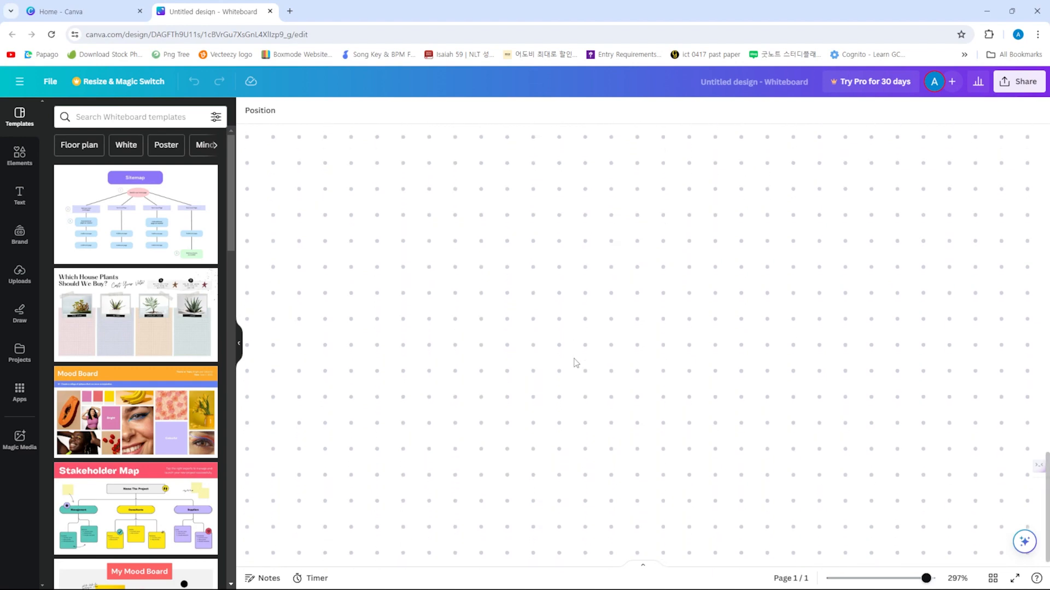
scroll(575, 362, right, 3)
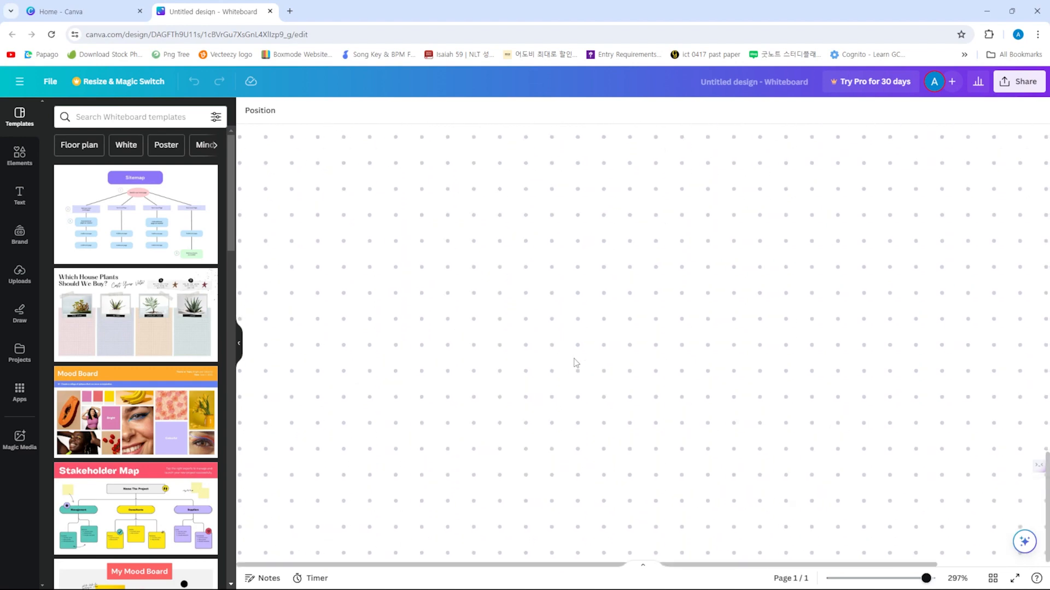
scroll(583, 364, down, 5)
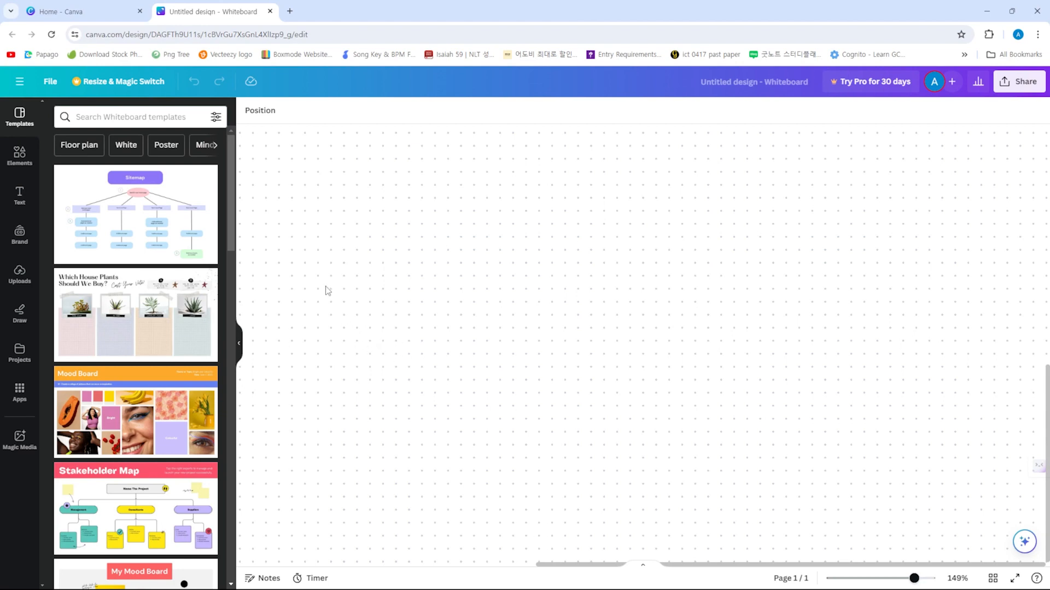
click(13, 83)
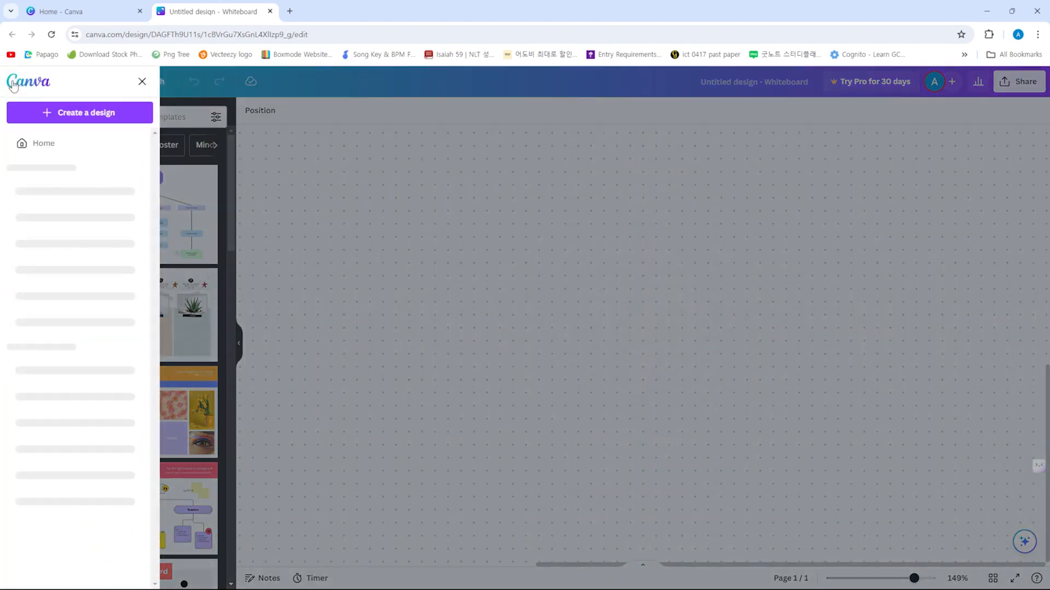
click(141, 82)
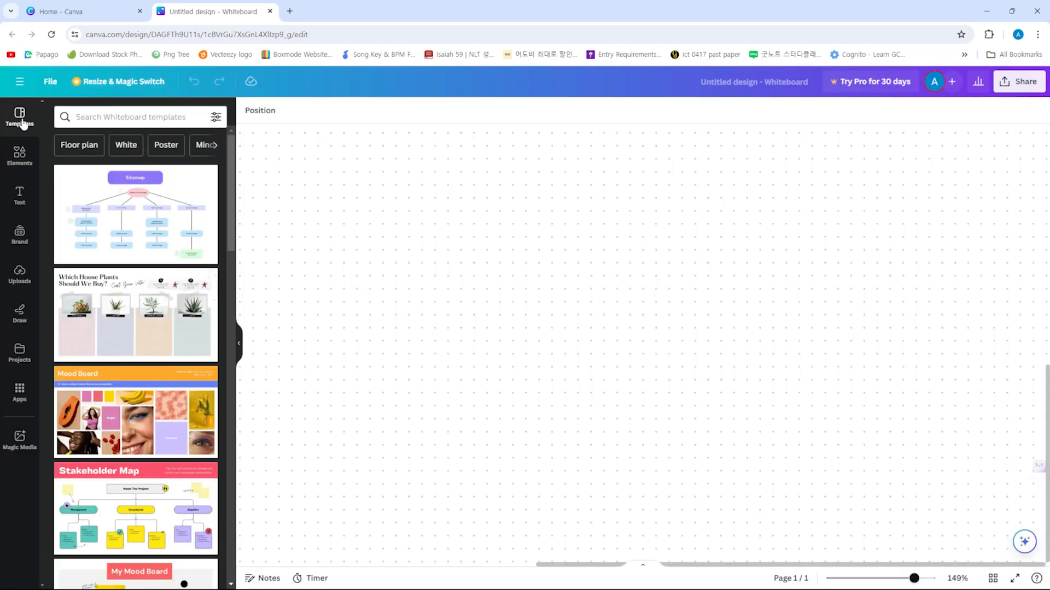
click(240, 343)
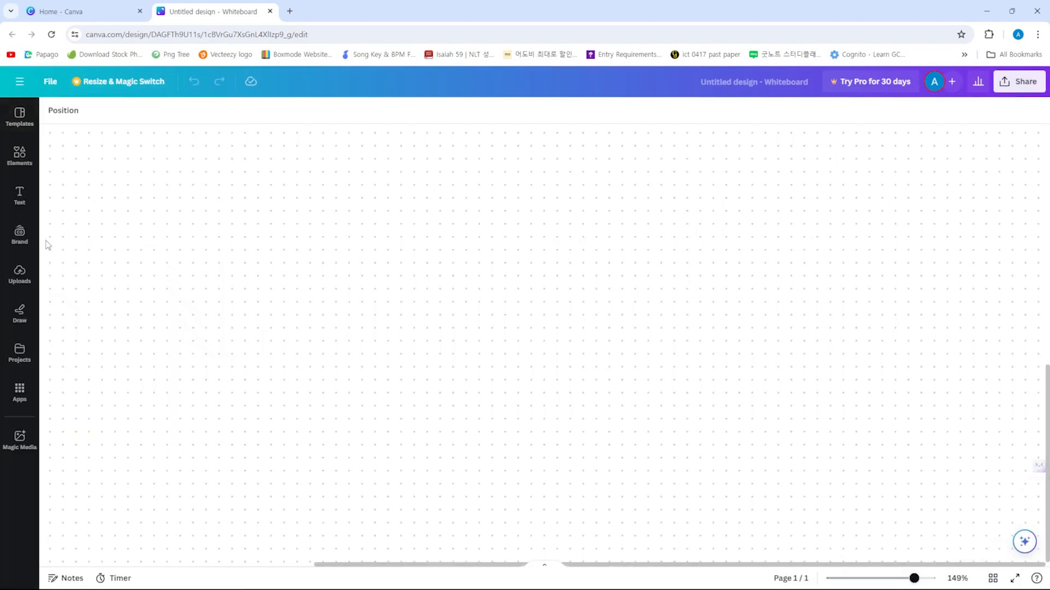
Browse the whiteboard templates and the suggested template categories
click(26, 125)
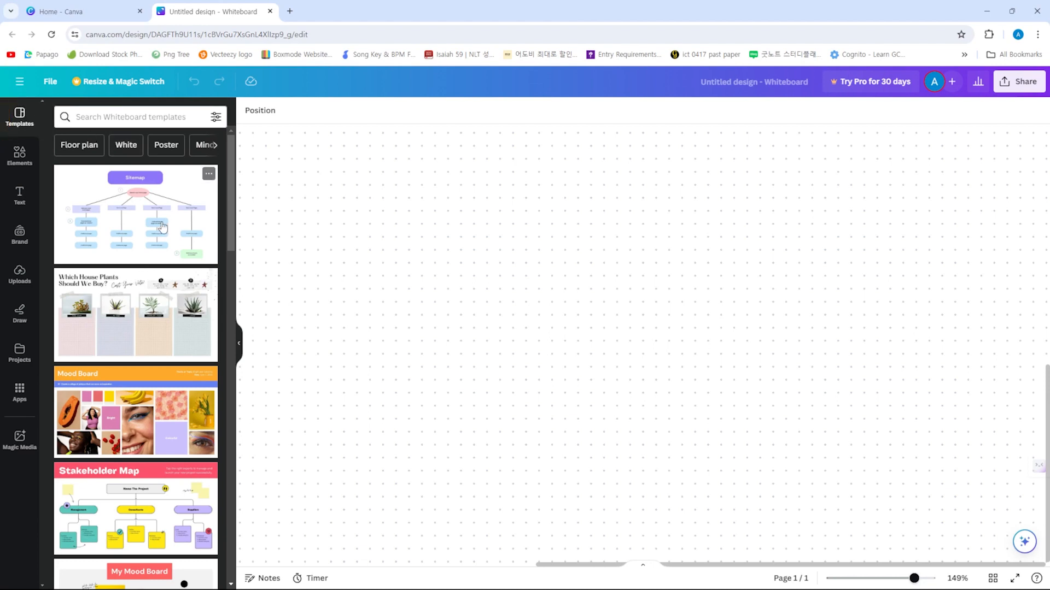
scroll(177, 284, down, 4)
scroll(178, 284, up, 4)
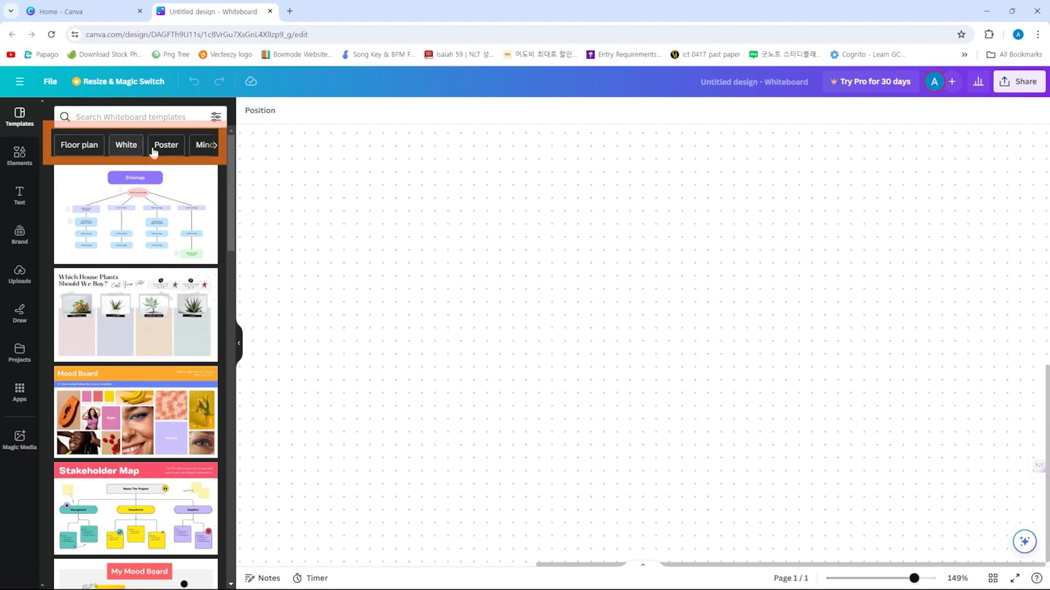
click(215, 146)
click(215, 145)
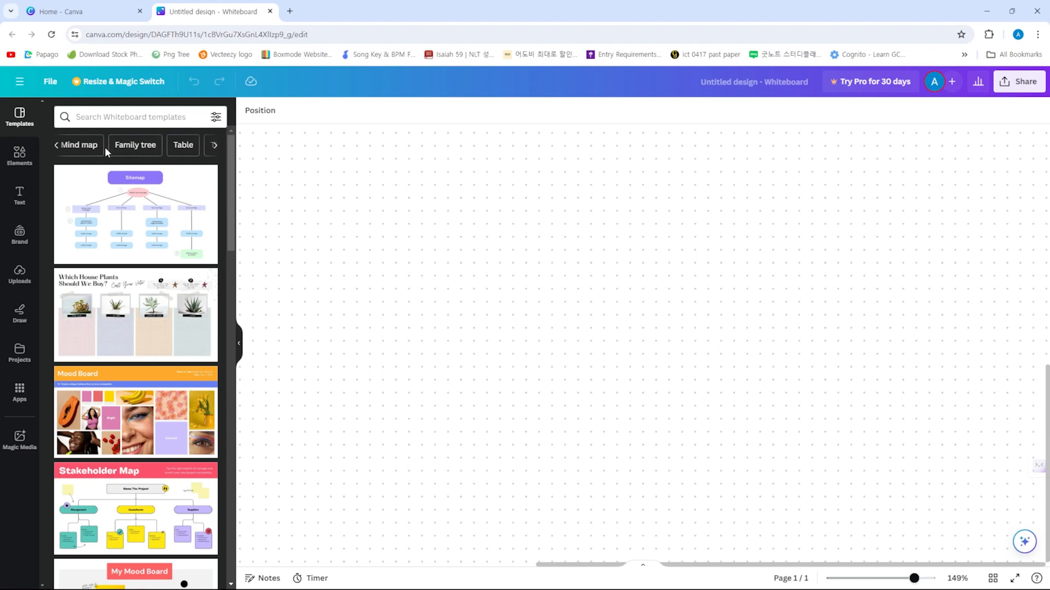
click(215, 149)
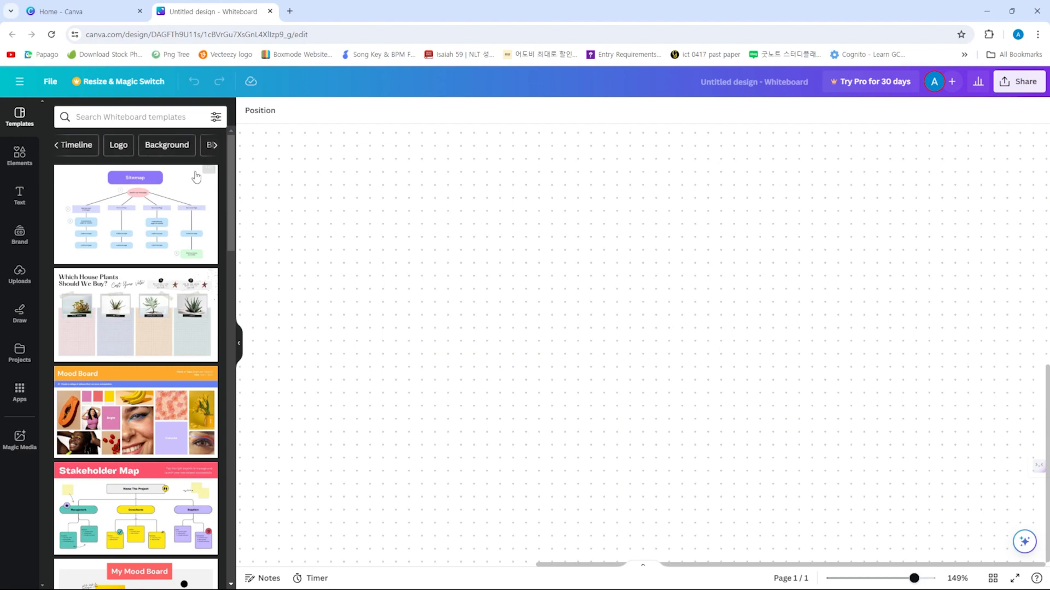
scroll(147, 346, down, 2)
scroll(161, 351, down, 4)
scroll(116, 189, up, 5)
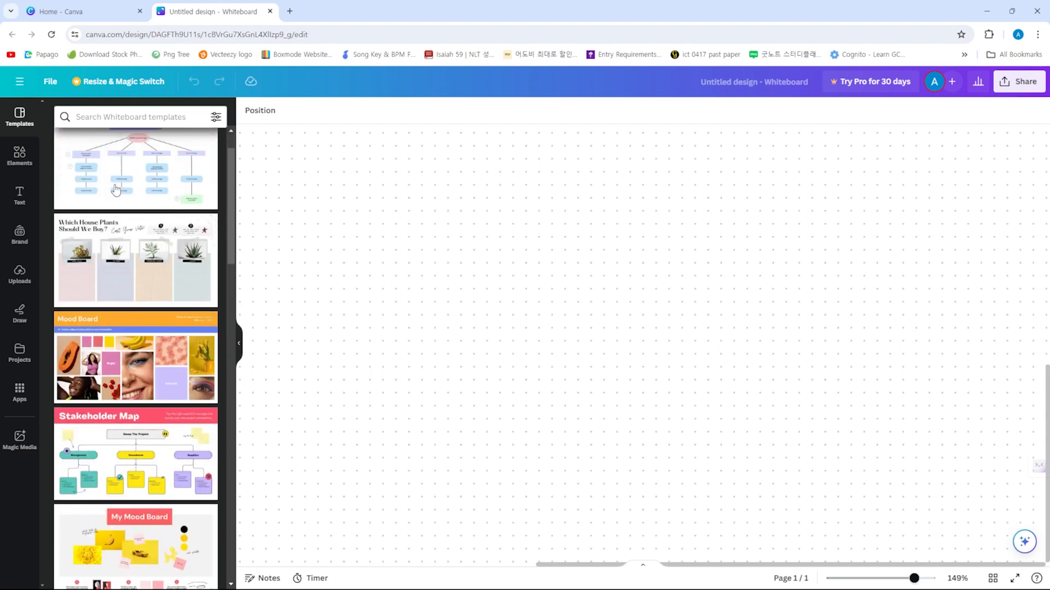
scroll(116, 190, up, 1)
click(62, 147)
click(62, 146)
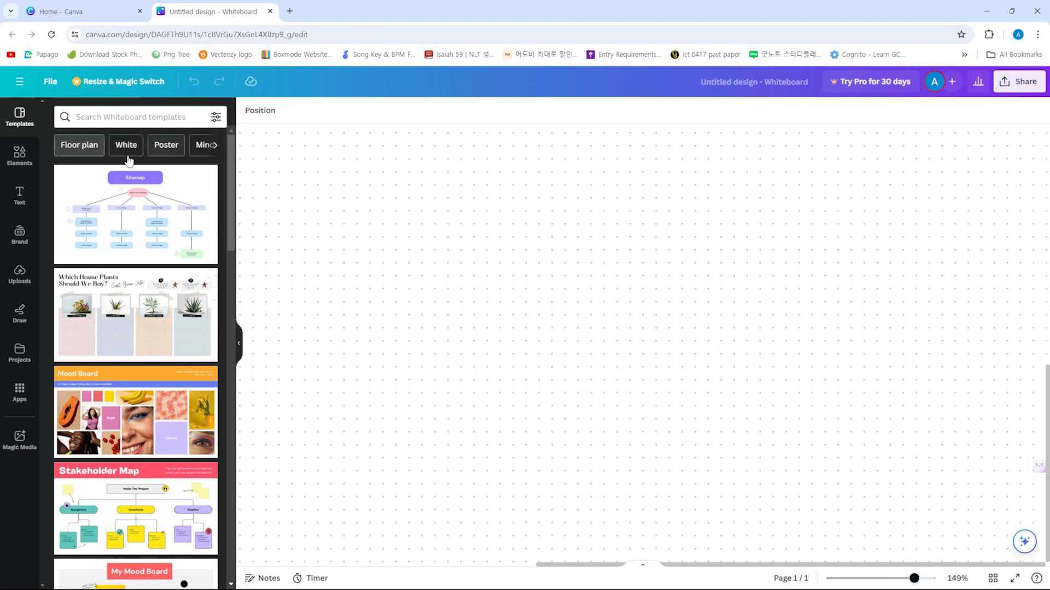
Filter the whiteboard templates by Floor plan and add the My Dream Bedroom template to the whiteboard
click(83, 147)
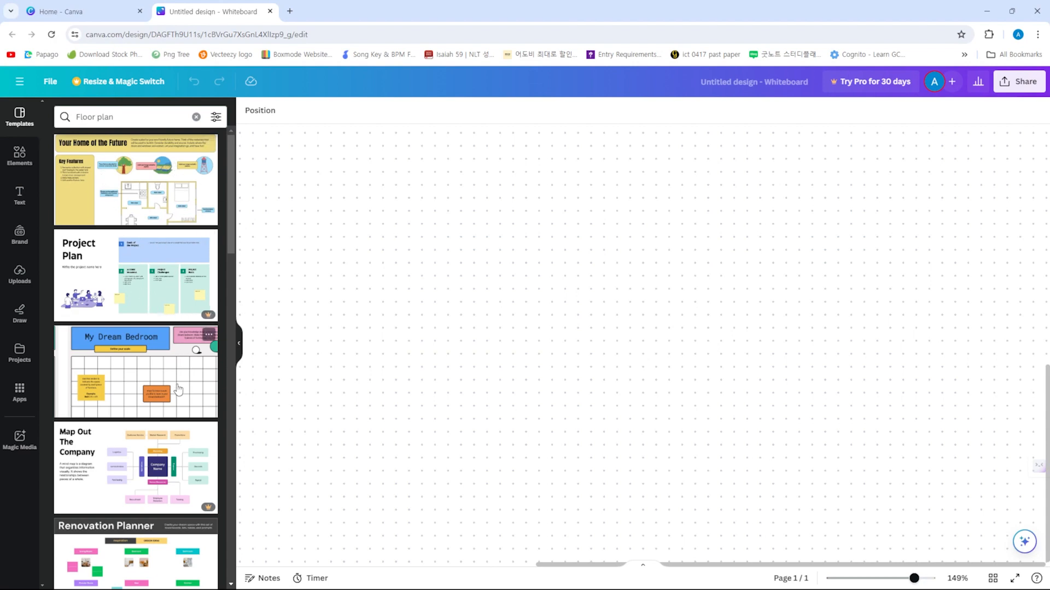
click(150, 366)
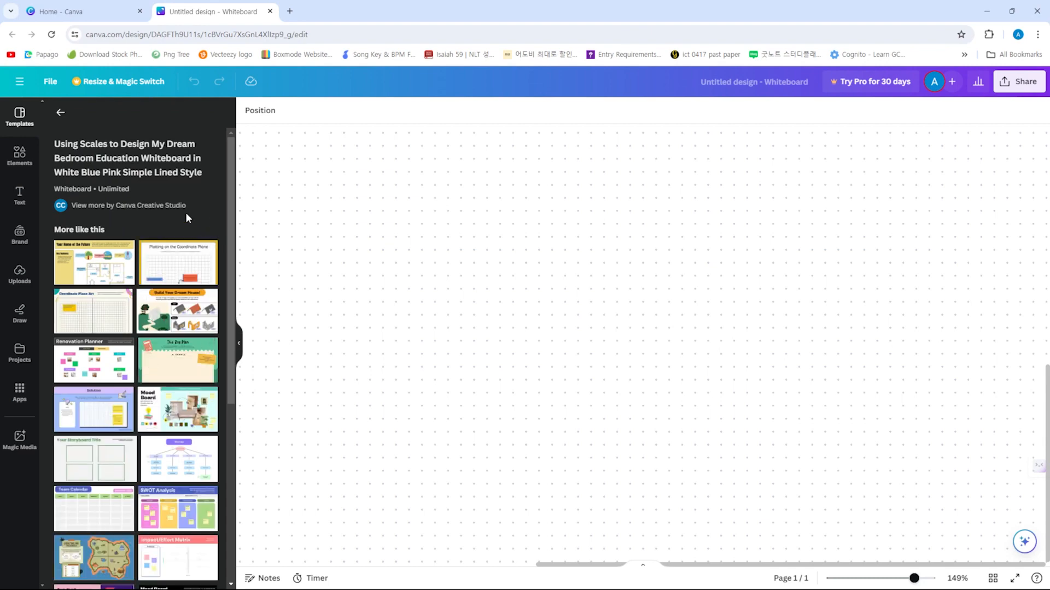
click(61, 112)
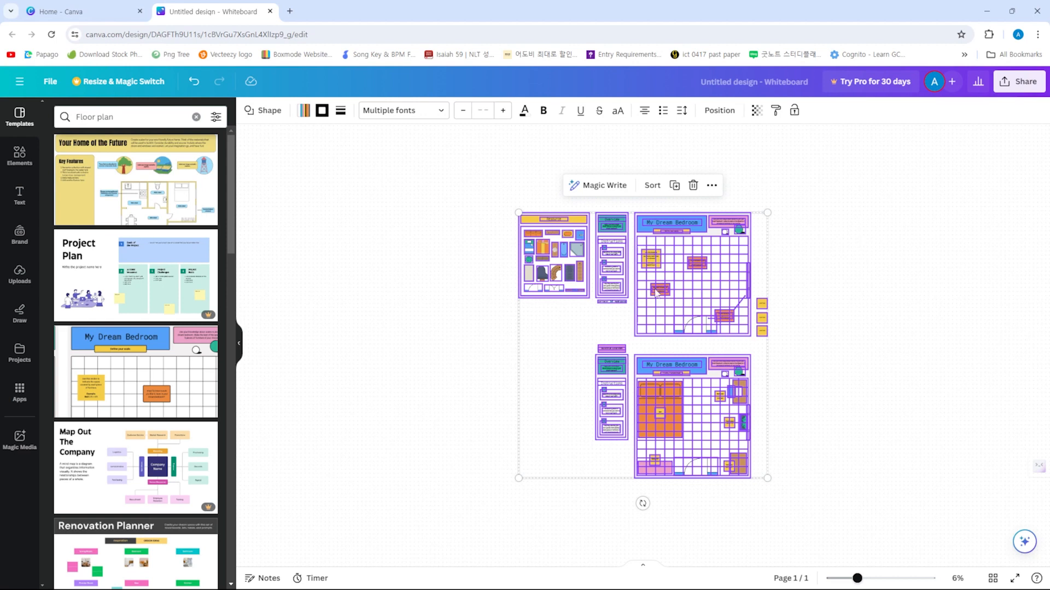
click(812, 262)
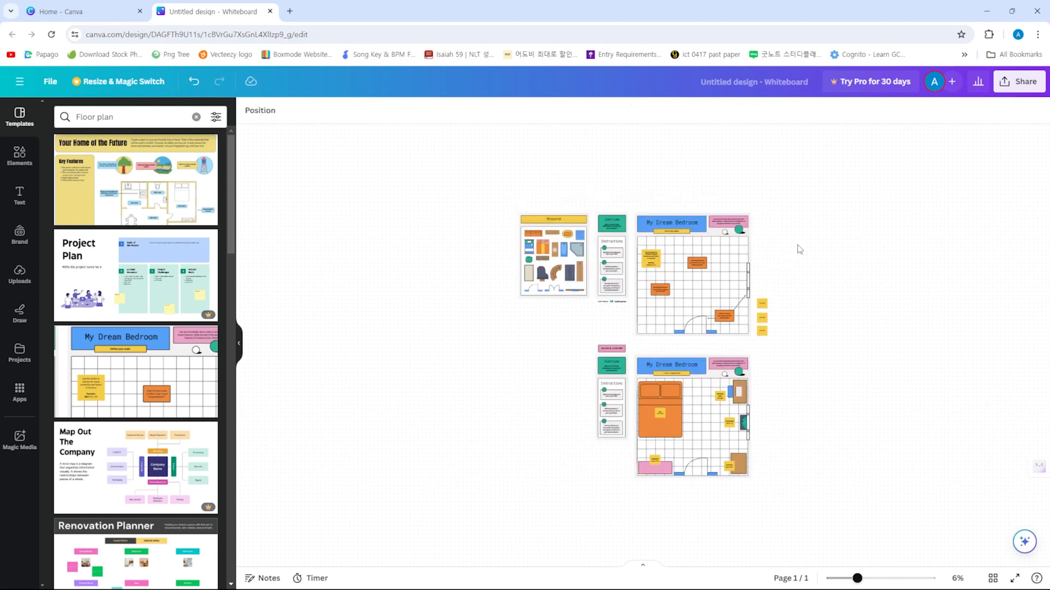
Examine the My Dream Bedroom grid, its notes and the neighbouring instructions on the whiteboard
scroll(800, 249, up, 5)
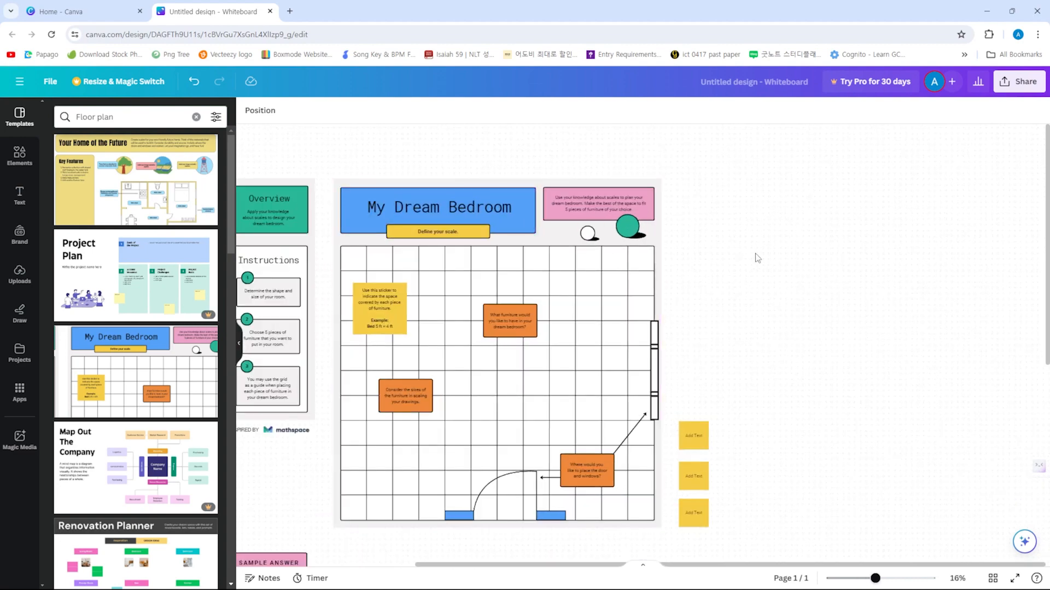
scroll(389, 262, up, 5)
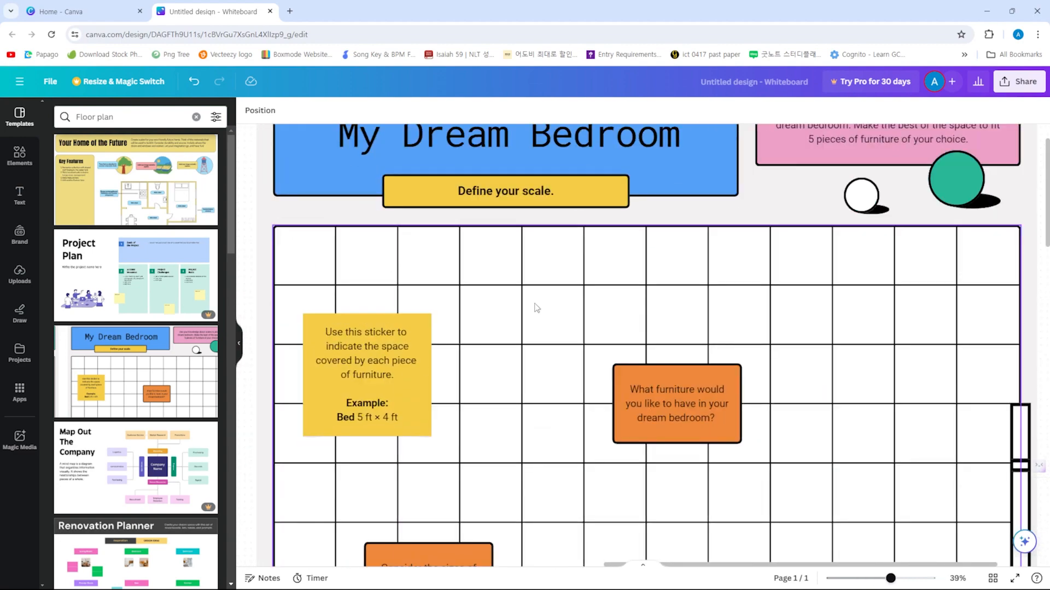
scroll(584, 280, down, 4)
scroll(768, 186, up, 4)
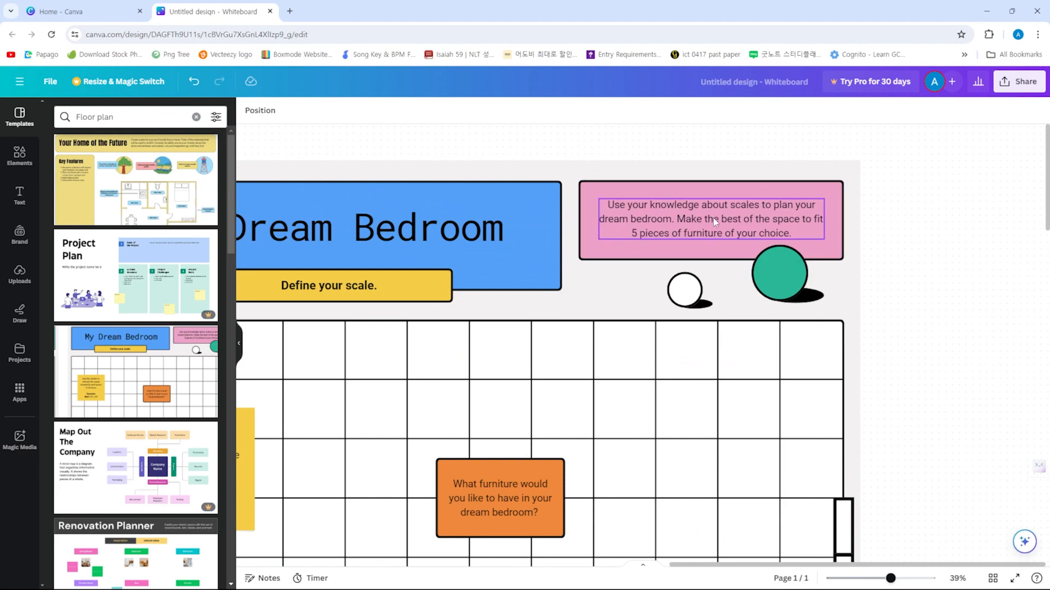
scroll(629, 284, down, 5)
scroll(531, 454, up, 5)
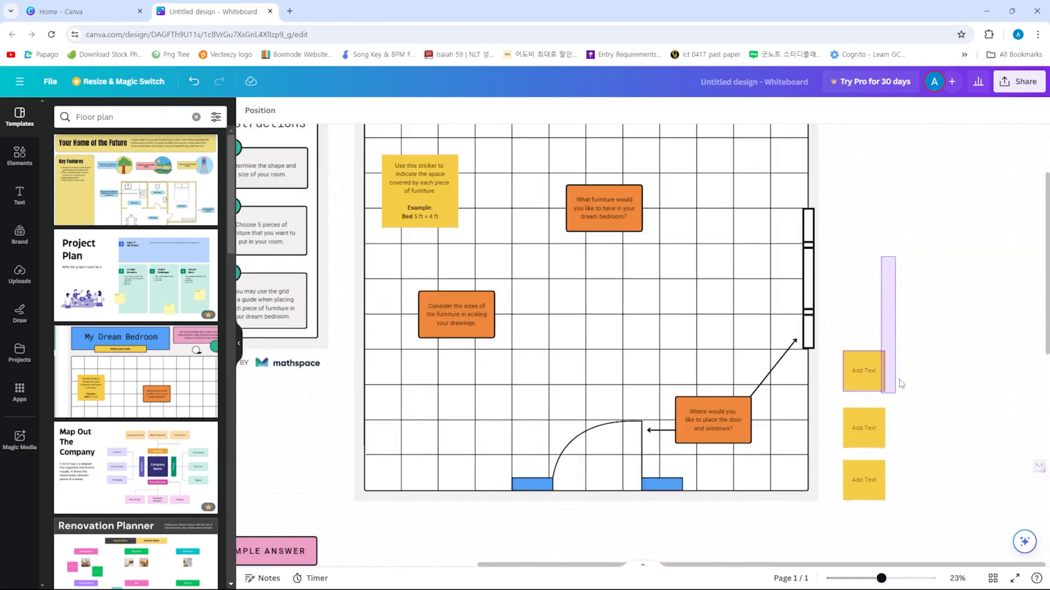
scroll(901, 384, up, 3)
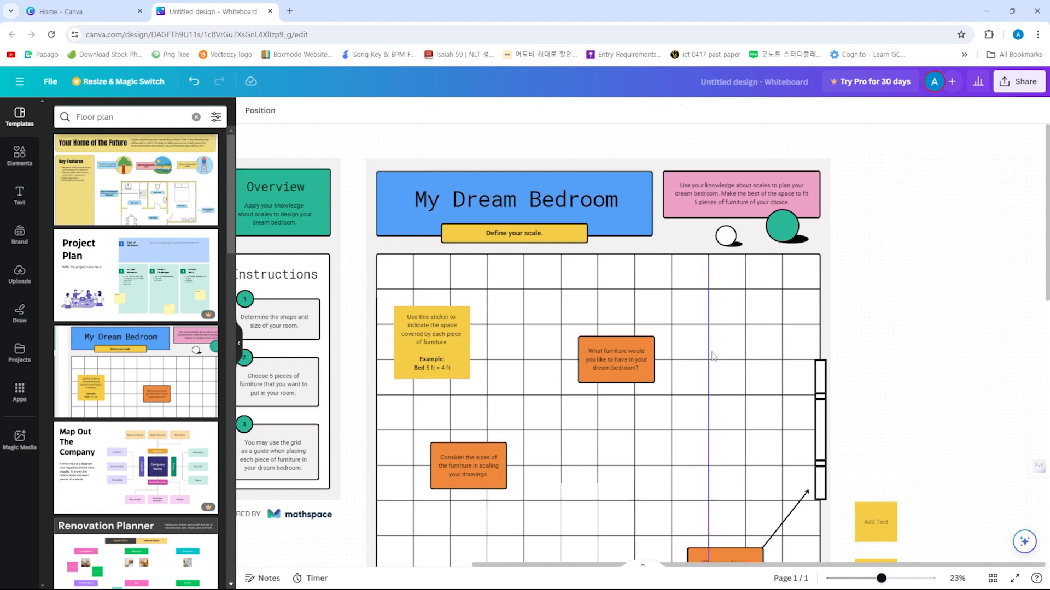
scroll(676, 359, up, 2)
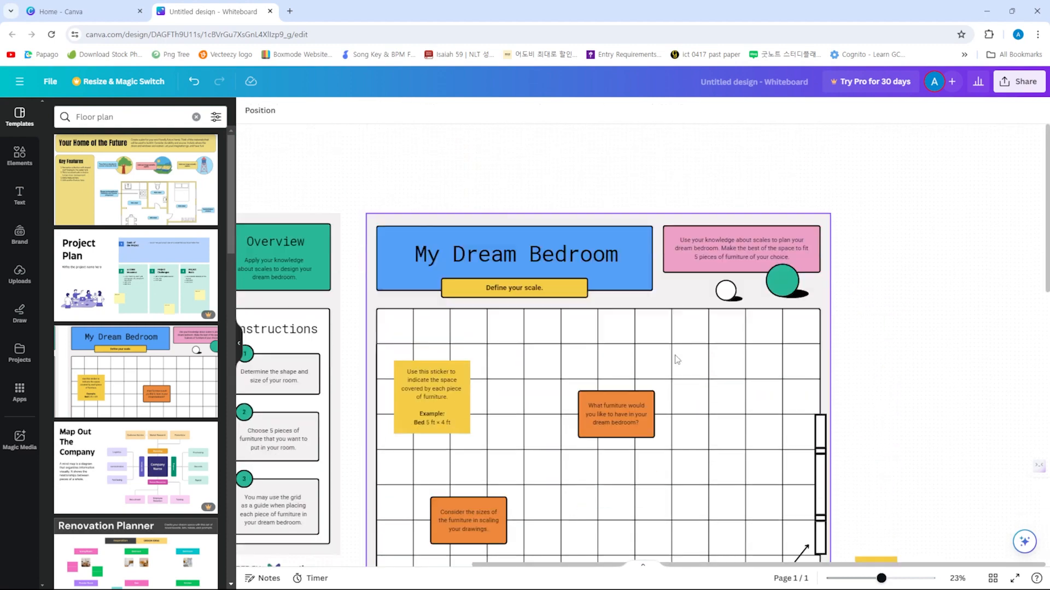
scroll(676, 359, down, 2)
scroll(677, 357, right, 5)
scroll(676, 355, left, 6)
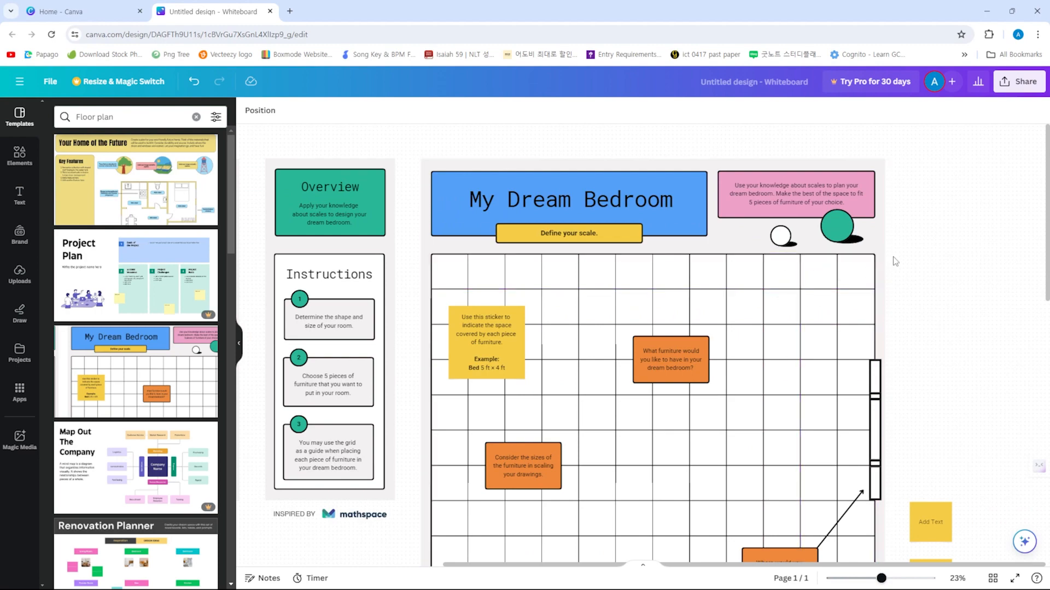
Read the pink task box beside the My Dream Bedroom title up close
drag(897, 271, 840, 364)
scroll(747, 319, down, 2)
scroll(740, 258, up, 4)
scroll(804, 373, up, 3)
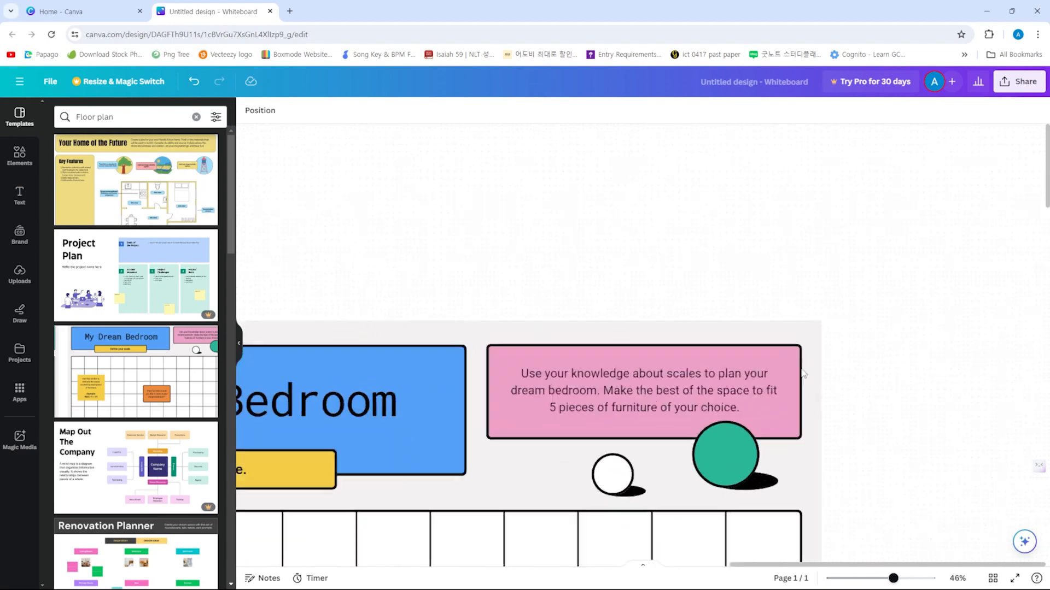
scroll(803, 373, up, 5)
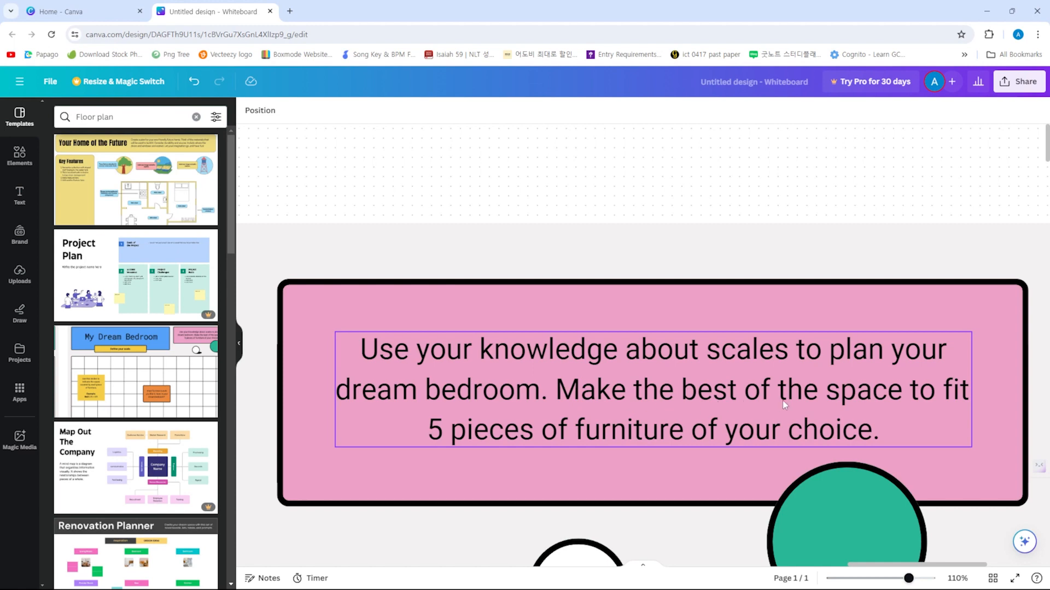
scroll(540, 430, down, 1)
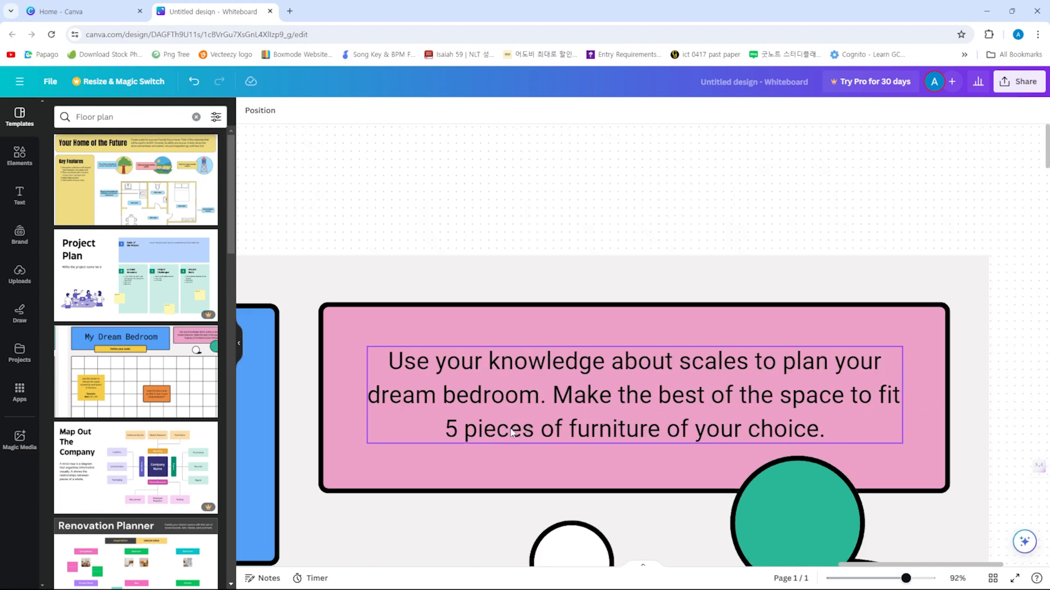
scroll(504, 432, down, 4)
drag(454, 300, 788, 221)
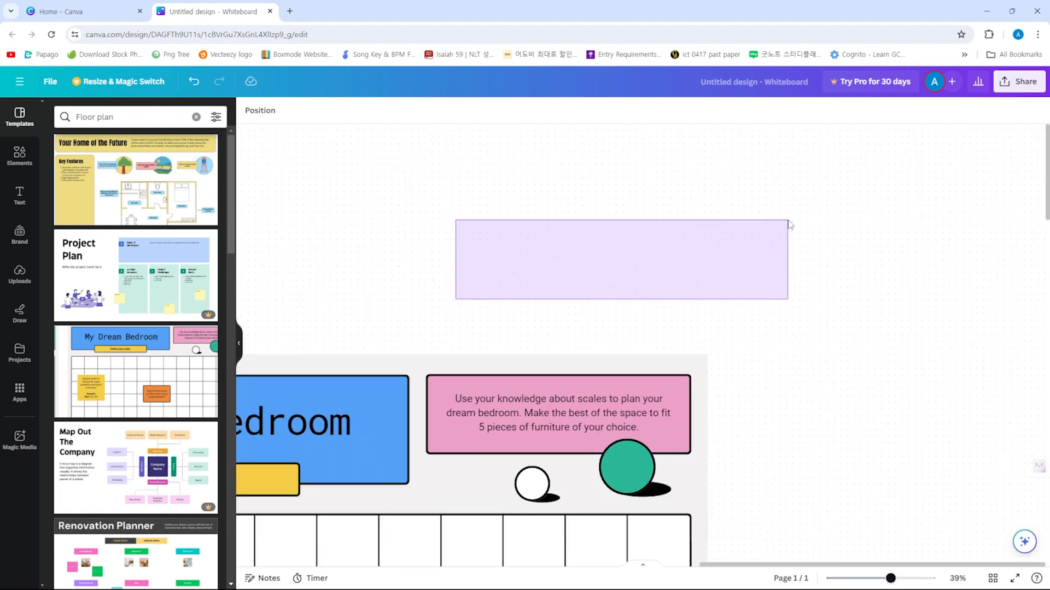
click(677, 268)
Examine the furniture pieces in the Resource section and compare them with the bedroom grid's layout
scroll(678, 243, down, 5)
scroll(678, 244, left, 5)
scroll(675, 354, down, 2)
scroll(572, 350, down, 5)
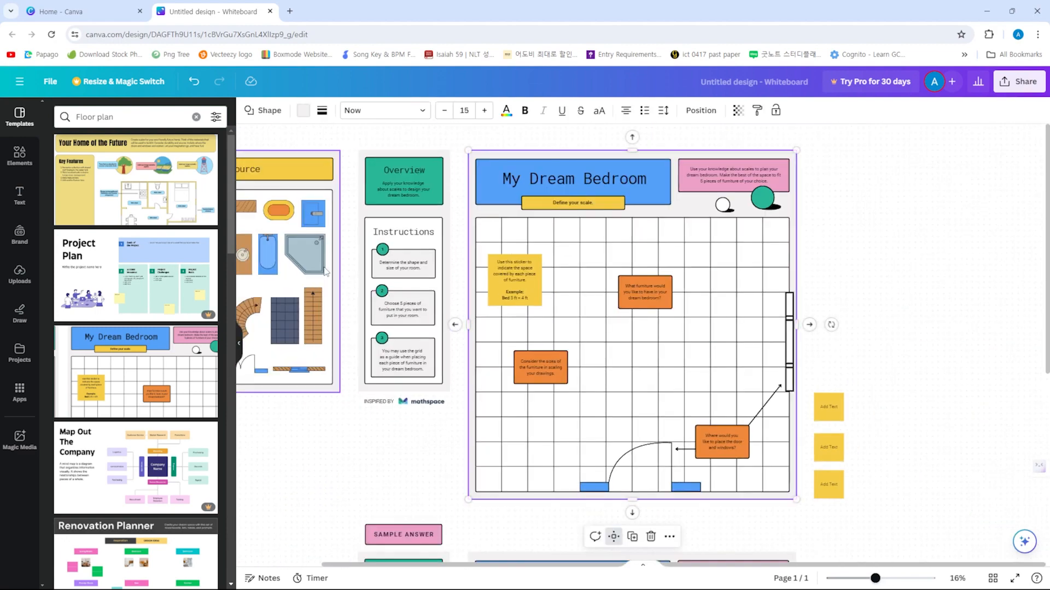
scroll(505, 432, left, 1)
scroll(505, 433, left, 4)
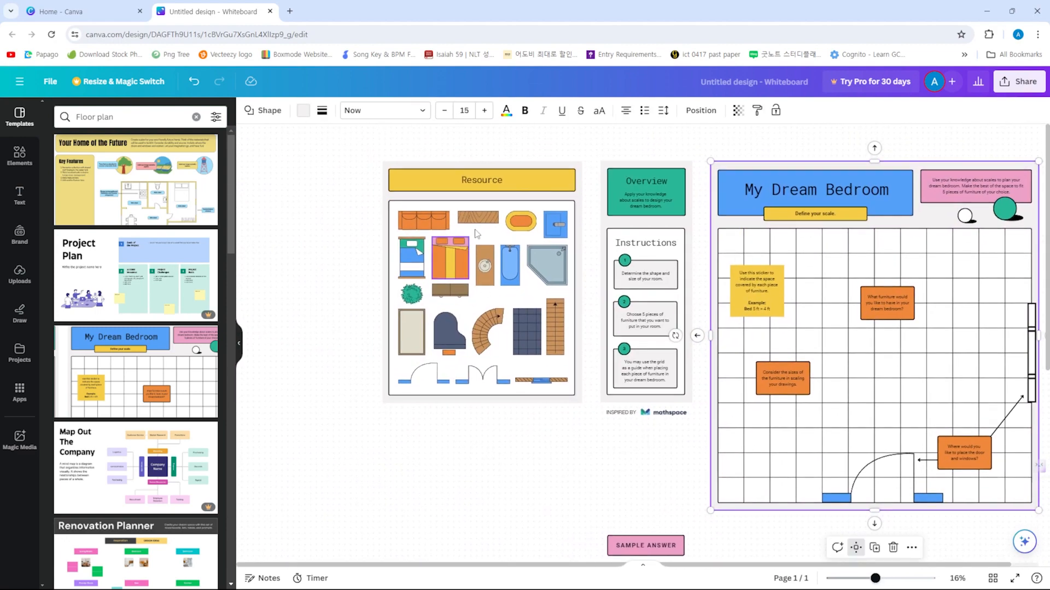
scroll(502, 478, right, 2)
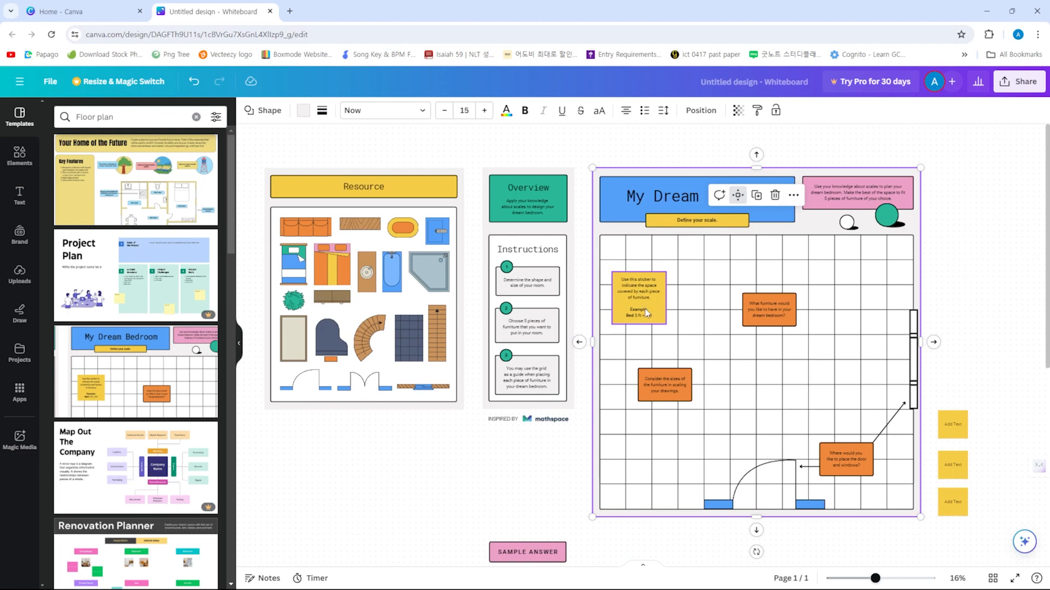
scroll(646, 300, up, 3)
scroll(685, 320, down, 5)
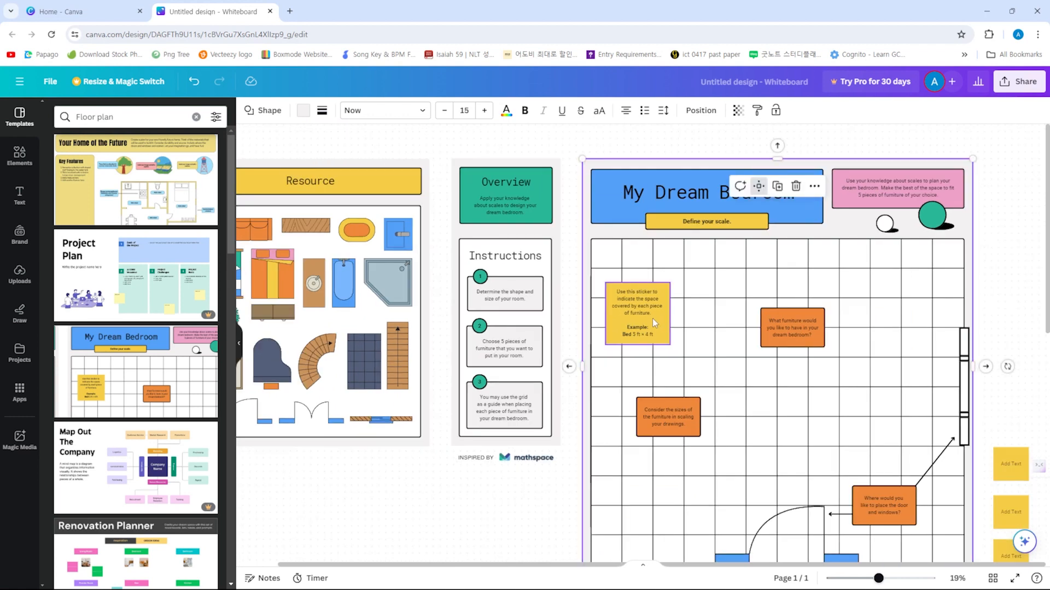
Delete the yellow sticker note and the text of the orange "What furniture would you like" box from the bedroom grid
click(658, 310)
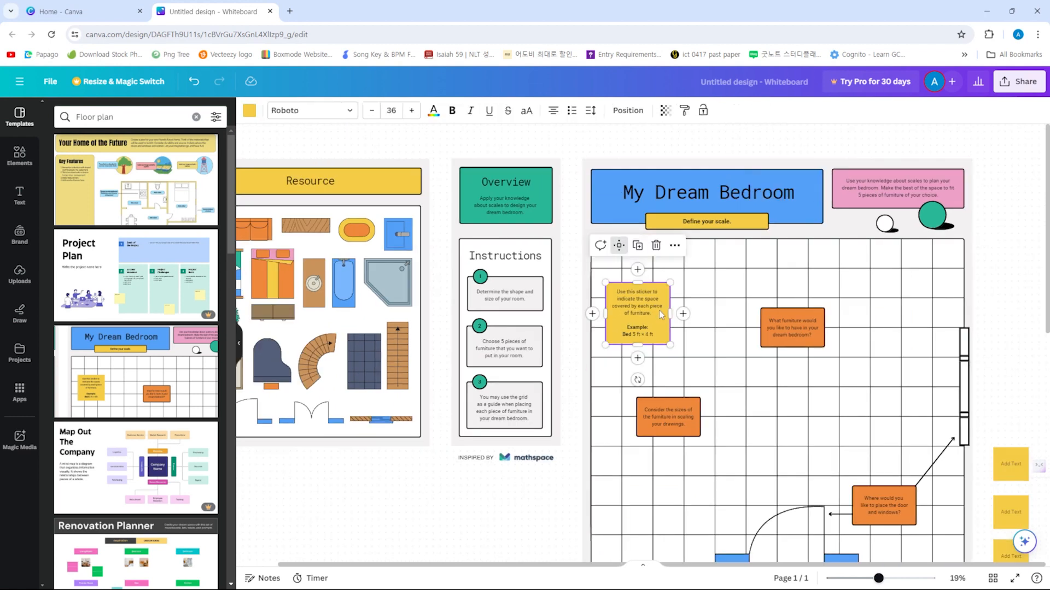
click(656, 248)
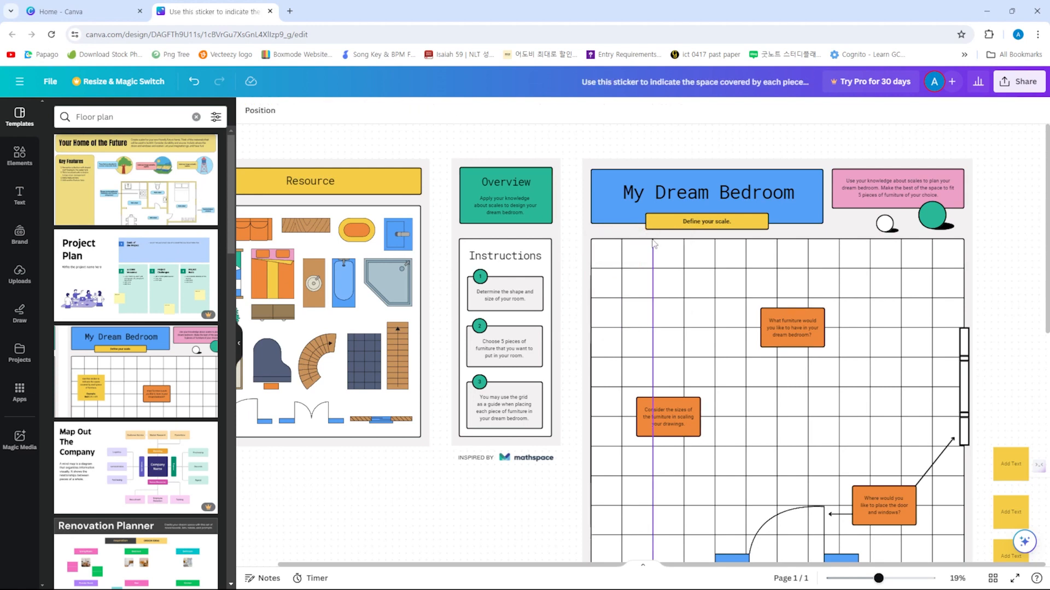
click(790, 337)
click(834, 289)
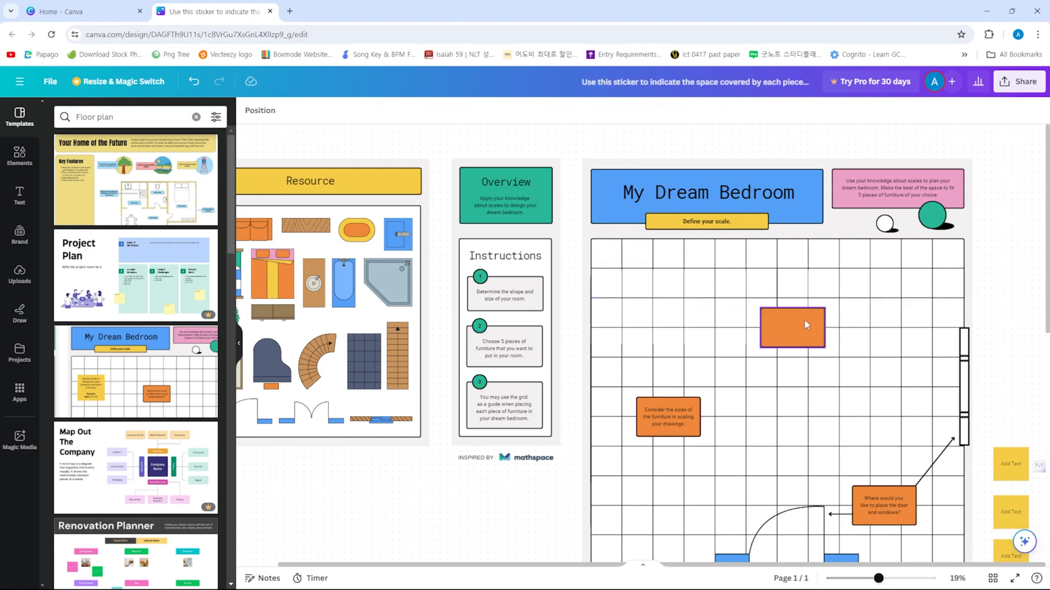
Delete the emptied orange box and the "Consider the sizes of the furniture" note from the bedroom grid
click(811, 271)
click(669, 418)
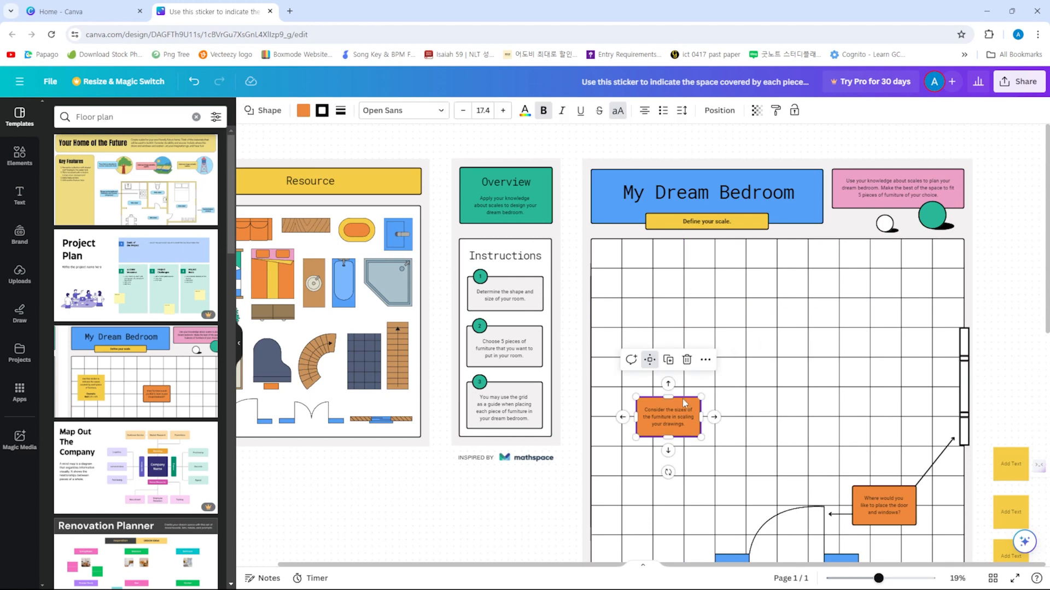
click(687, 362)
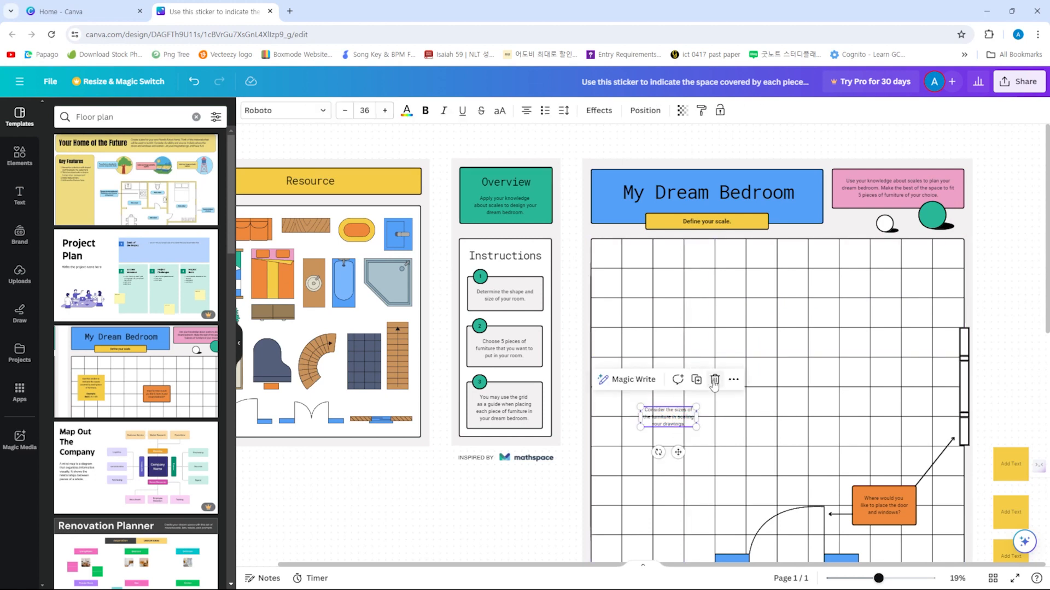
Delete the orange "Where would you like to place the door and windows?" note and its diagonal arrow to the window
click(882, 511)
click(885, 514)
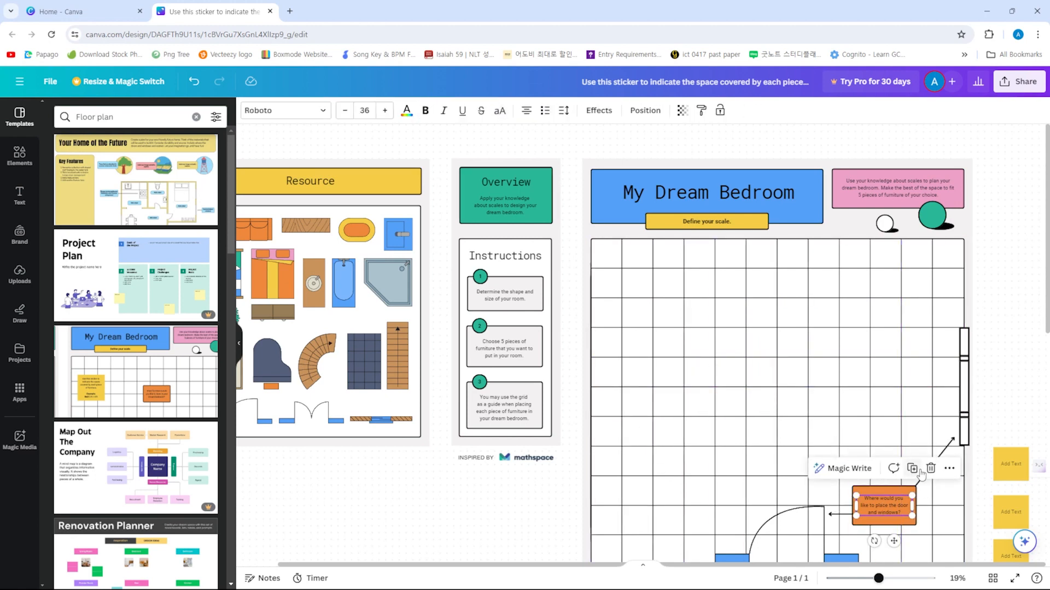
click(931, 472)
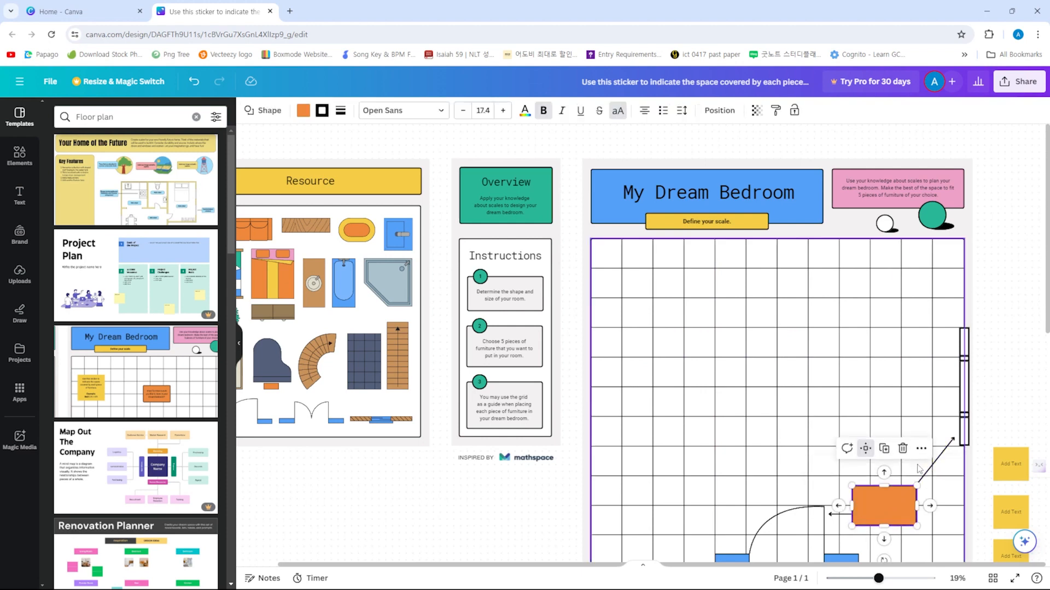
click(902, 454)
click(928, 471)
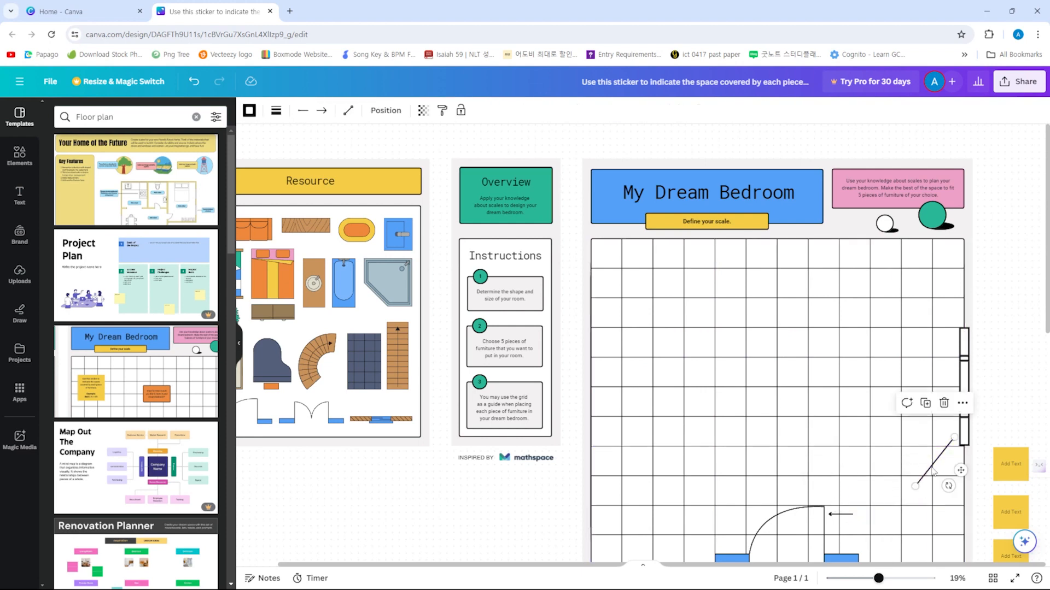
click(943, 402)
click(847, 520)
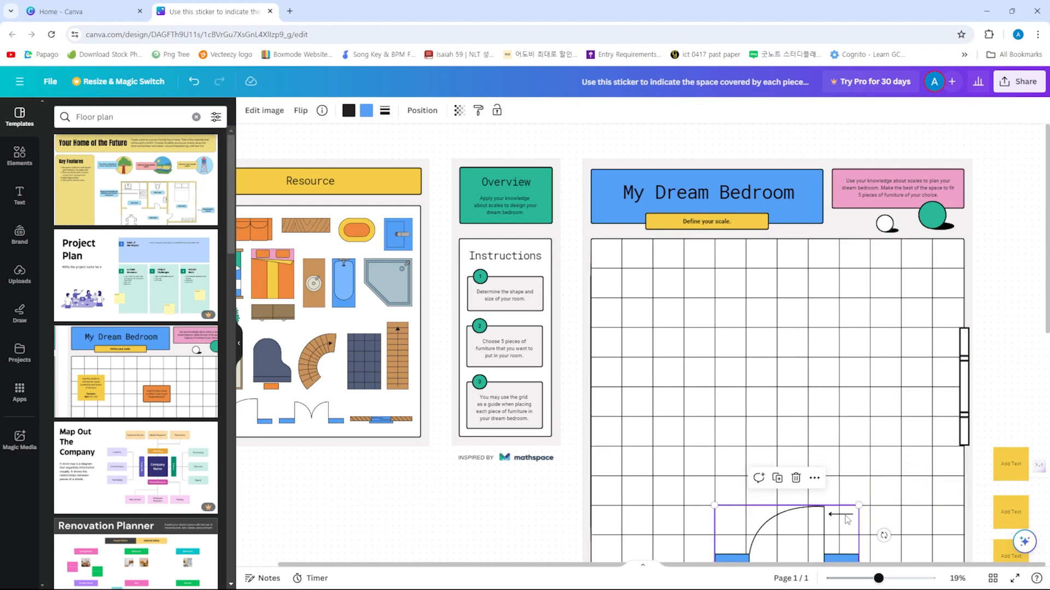
click(875, 511)
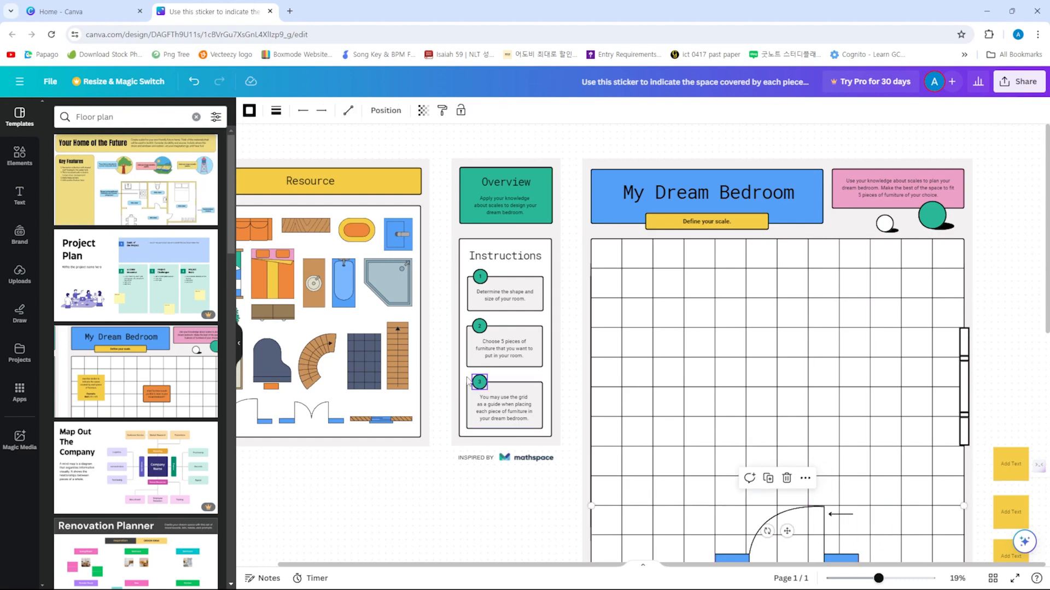
Move the orange sofa from the Resource section into the upper-left corner of the My Dream Bedroom grid
scroll(371, 381, up, 2)
scroll(383, 394, down, 3)
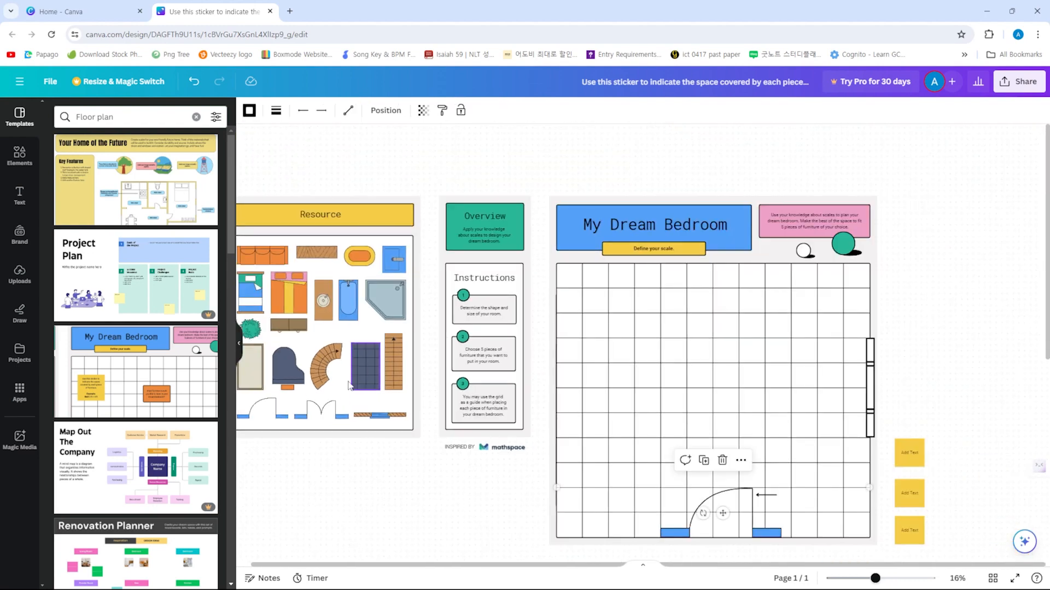
click(443, 453)
drag(368, 468, 404, 481)
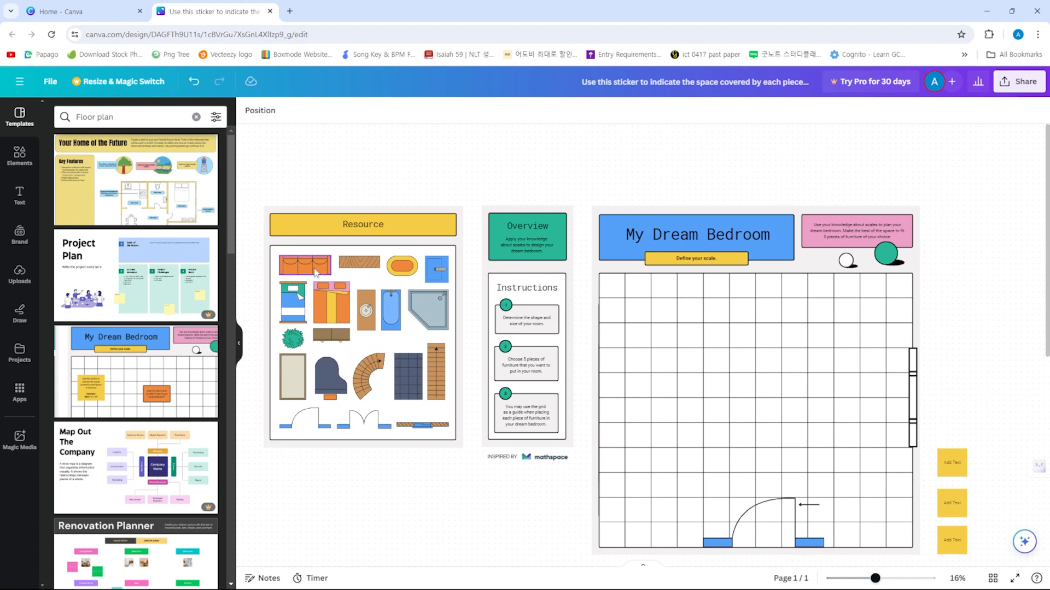
click(314, 268)
drag(316, 273, 634, 285)
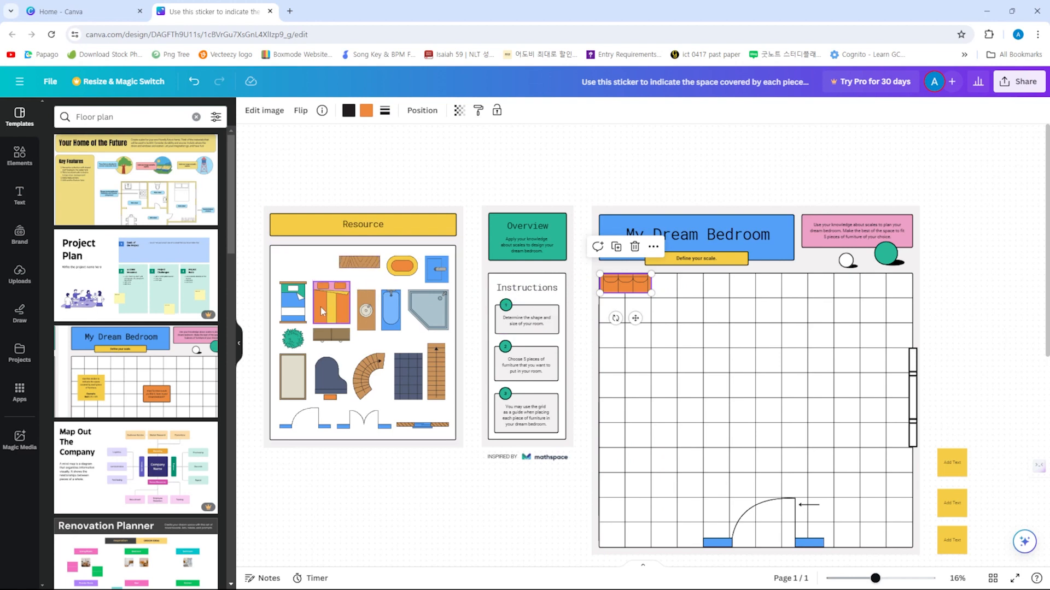
Place the orange double bed, enlarged, in the grid's upper-right corner and the curved staircase, rotated, in its lower-right corner
drag(370, 311, 894, 303)
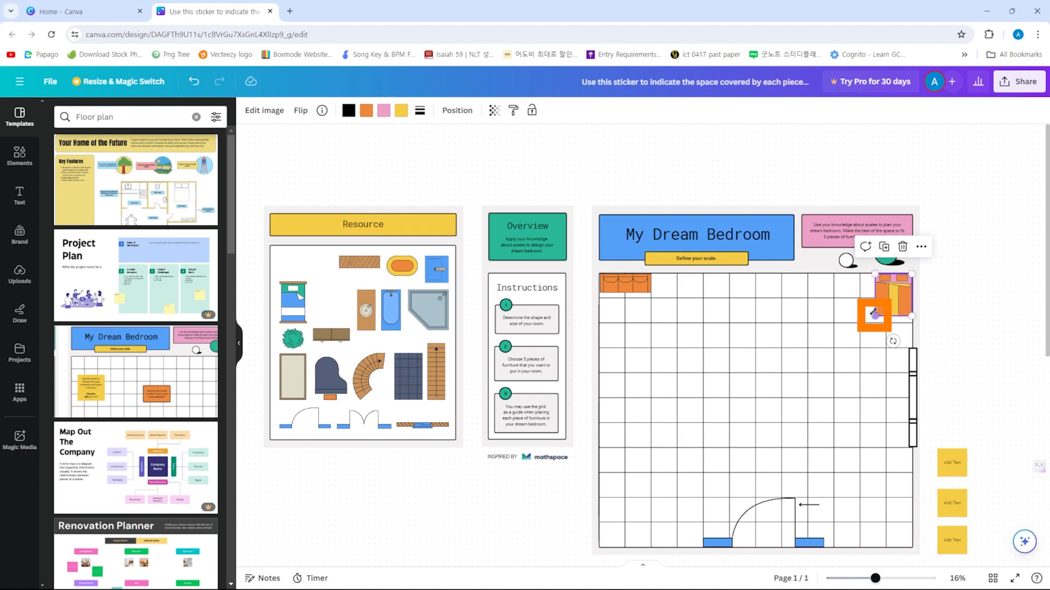
drag(874, 313, 859, 354)
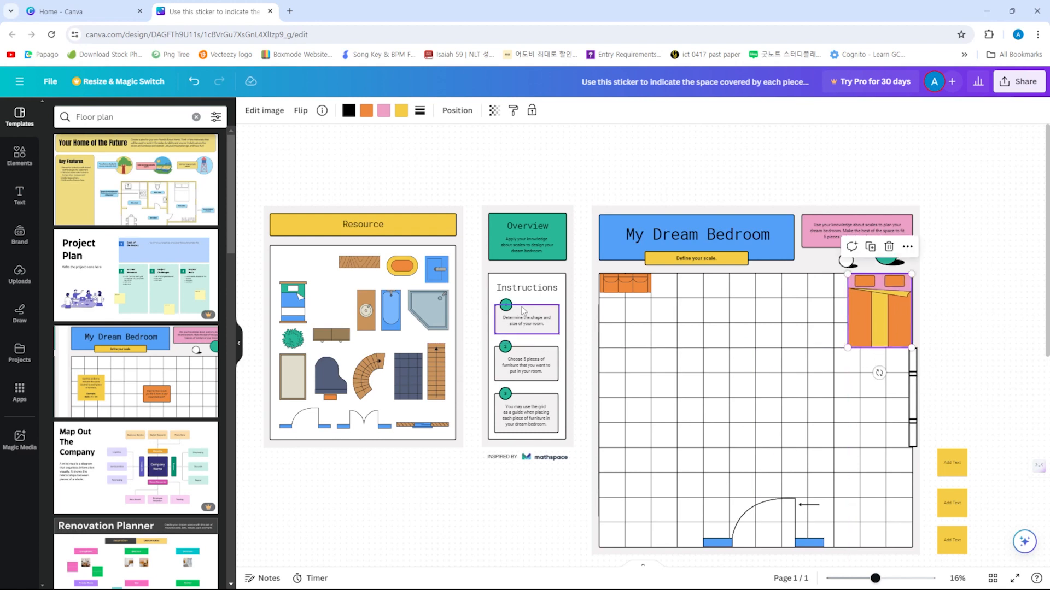
drag(372, 375, 716, 429)
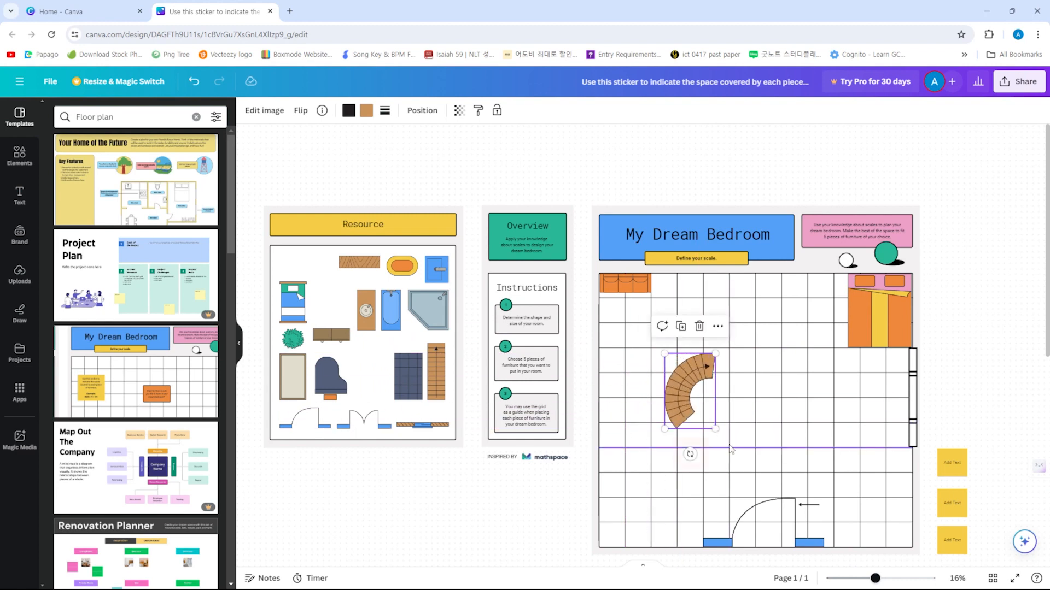
drag(689, 454, 897, 534)
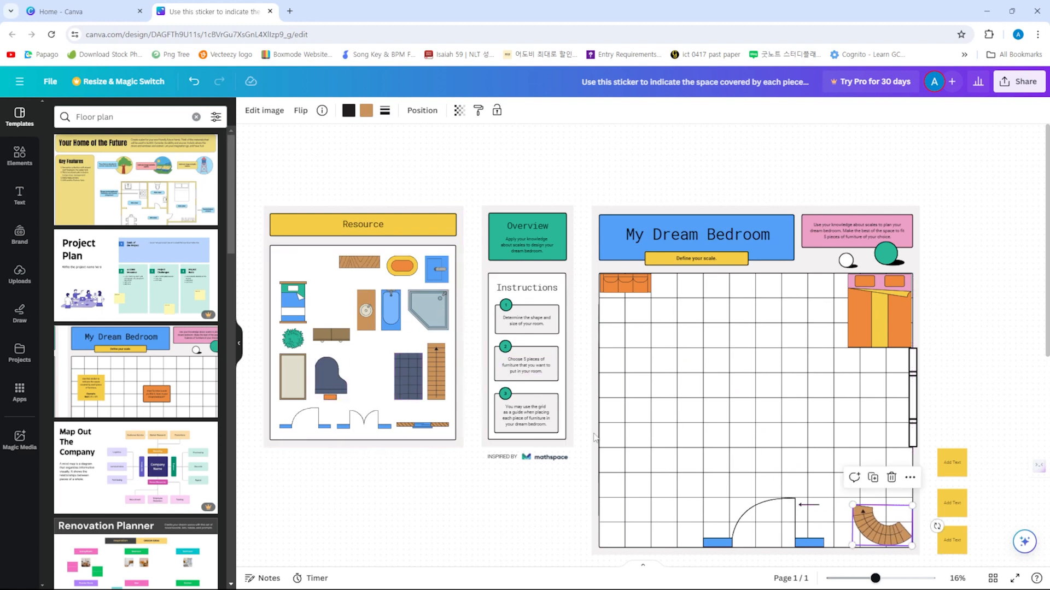
Bring the green plant from the Resource section into the bedroom grid, enlarge it and place it in the lower-left corner
drag(297, 339, 663, 392)
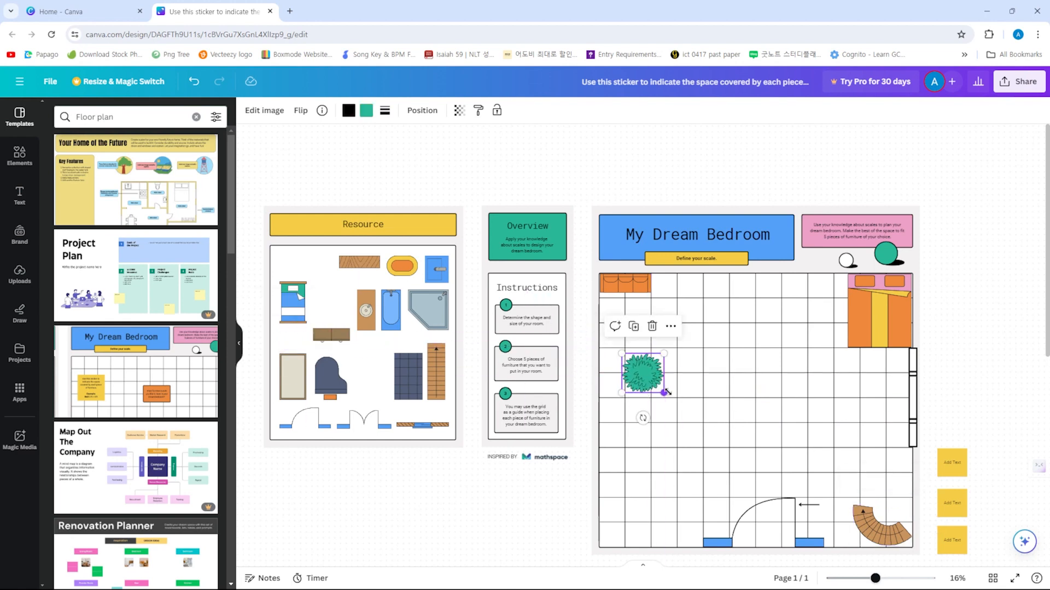
click(674, 326)
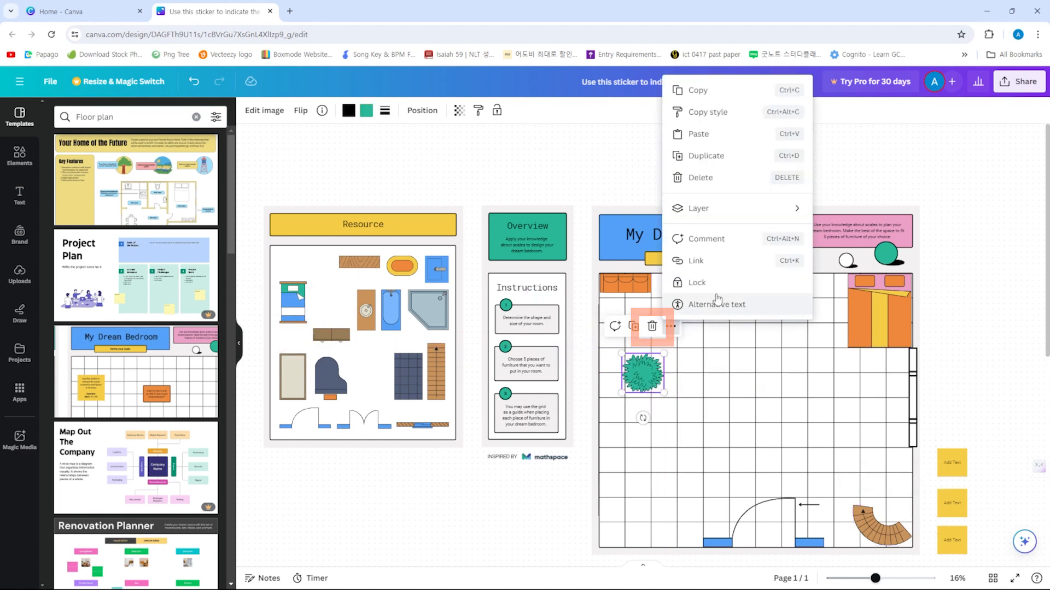
click(643, 374)
drag(643, 374, 624, 524)
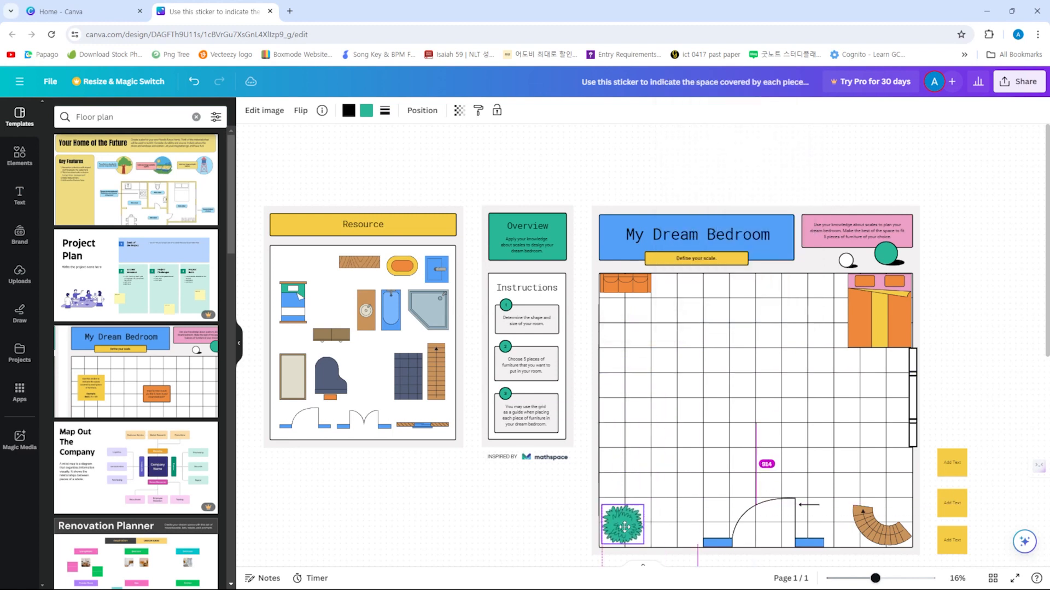
Copy and paste the plant, allowing clipboard access, and place the copy to the right of the corner plant
click(650, 478)
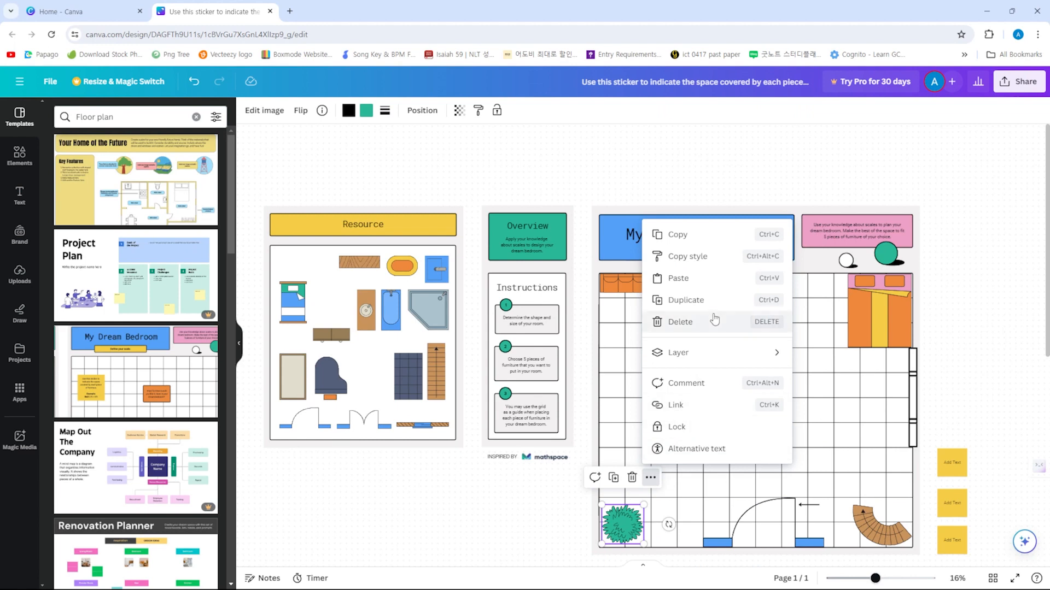
click(707, 234)
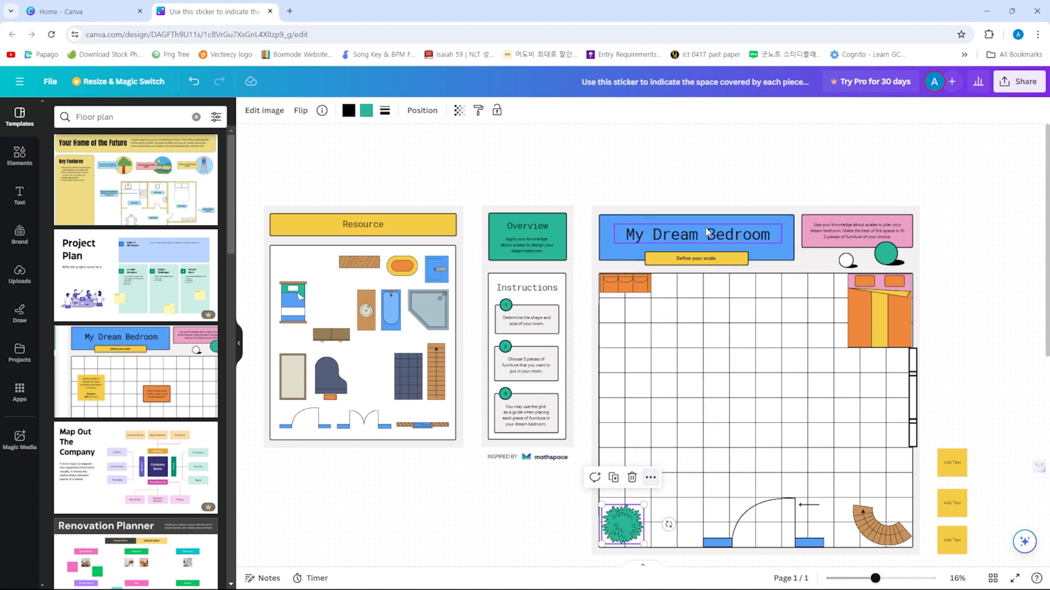
right_click(656, 515)
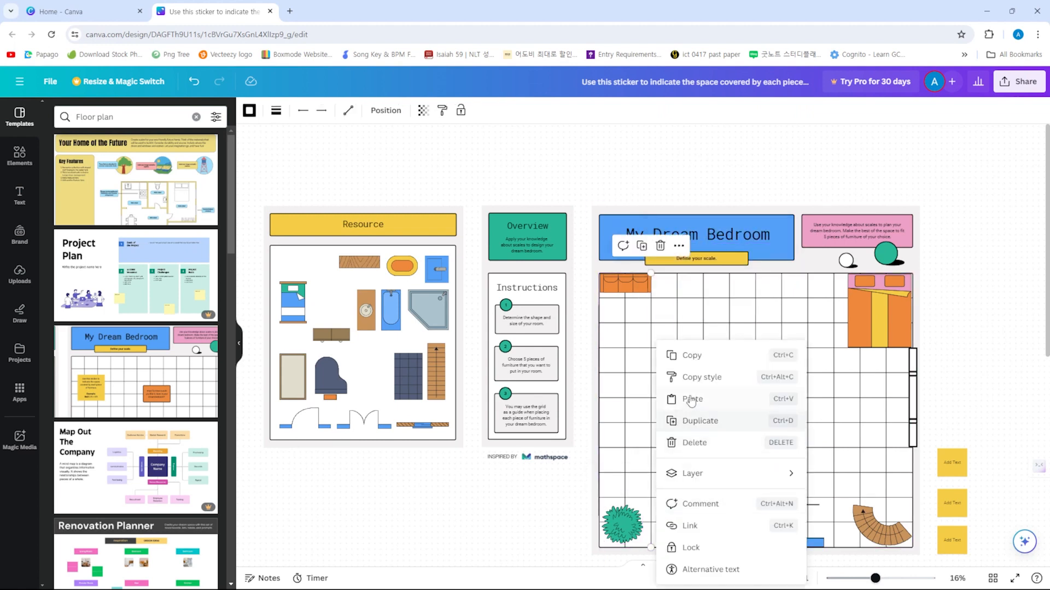
click(692, 398)
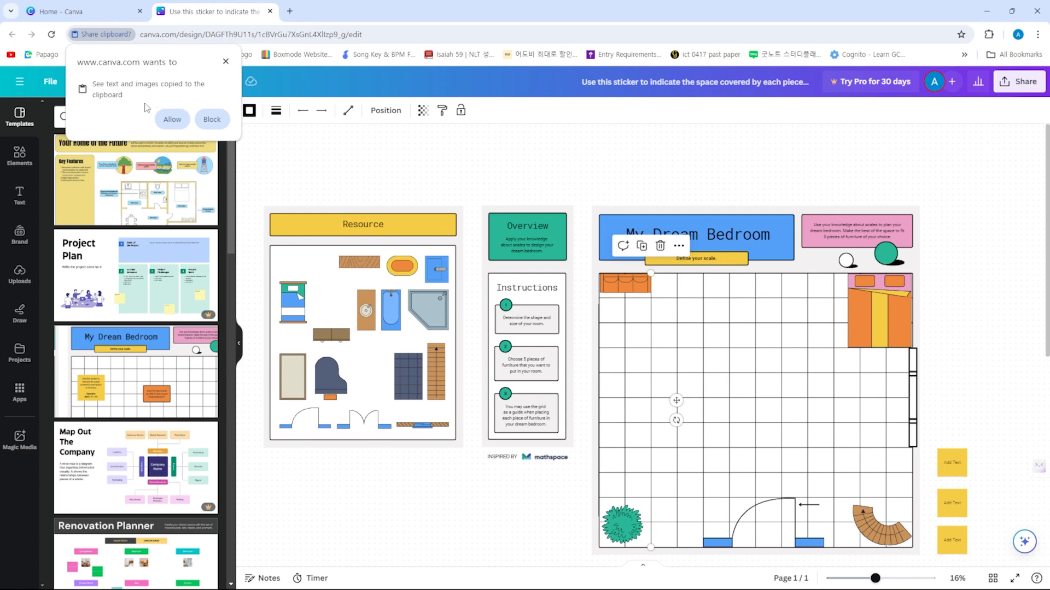
click(171, 119)
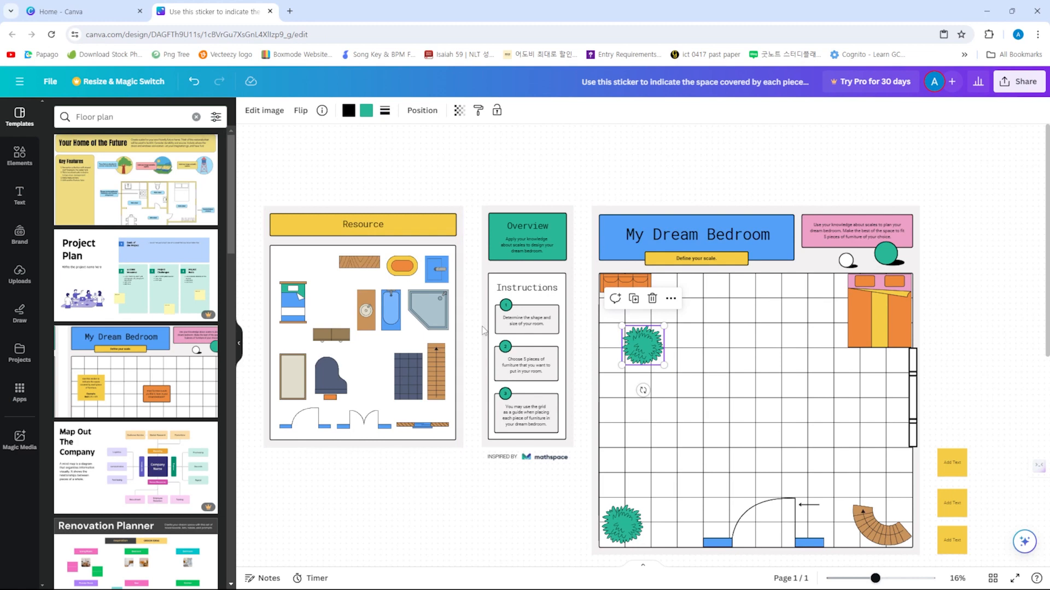
drag(659, 347, 664, 532)
Duplicate the corner plant and place the duplicate directly above it along the grid's left edge
click(634, 530)
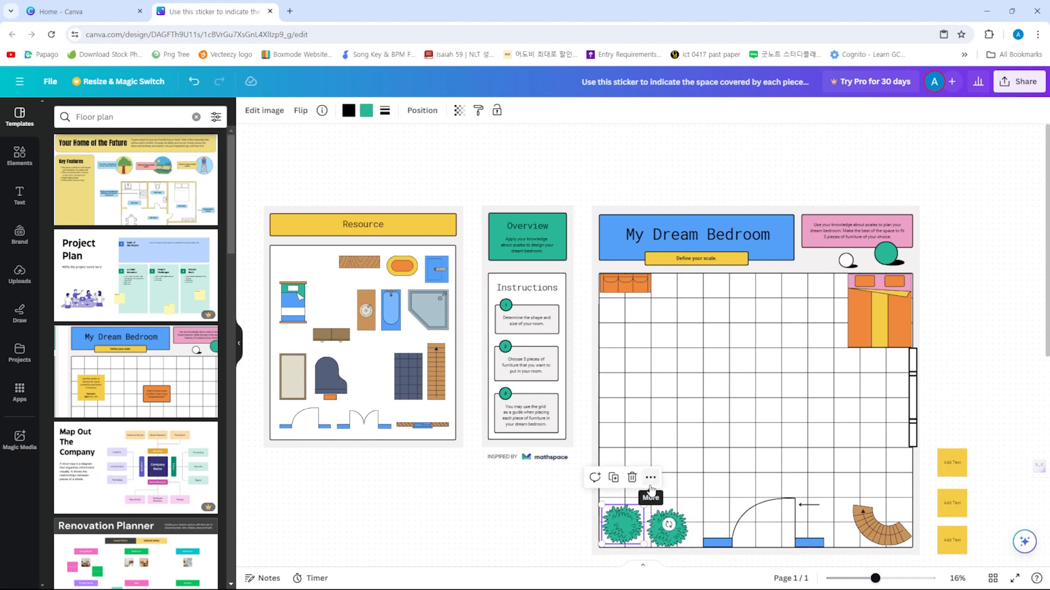
click(650, 479)
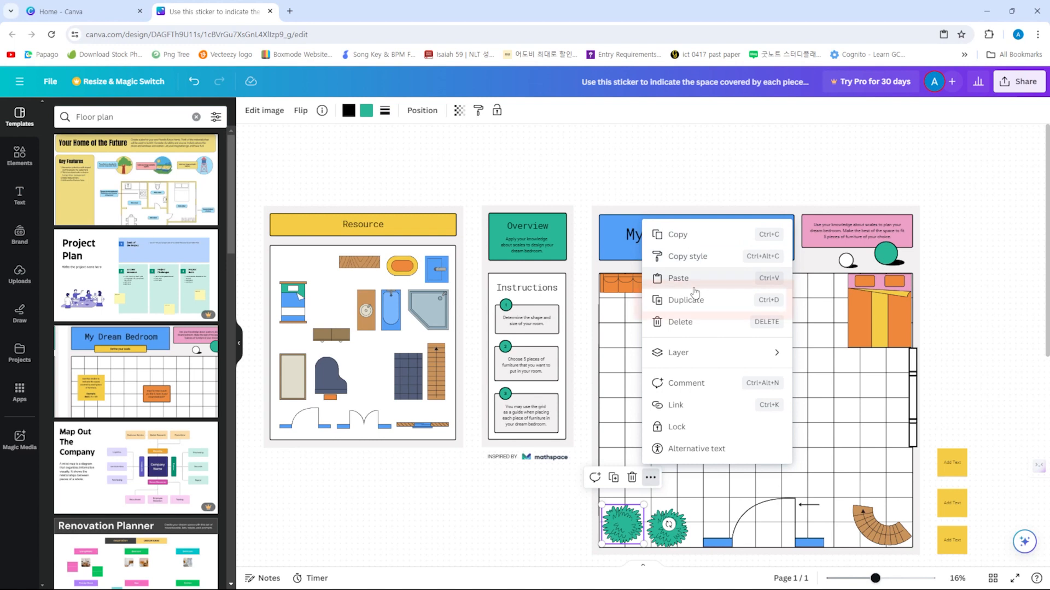
click(748, 300)
drag(634, 528, 627, 485)
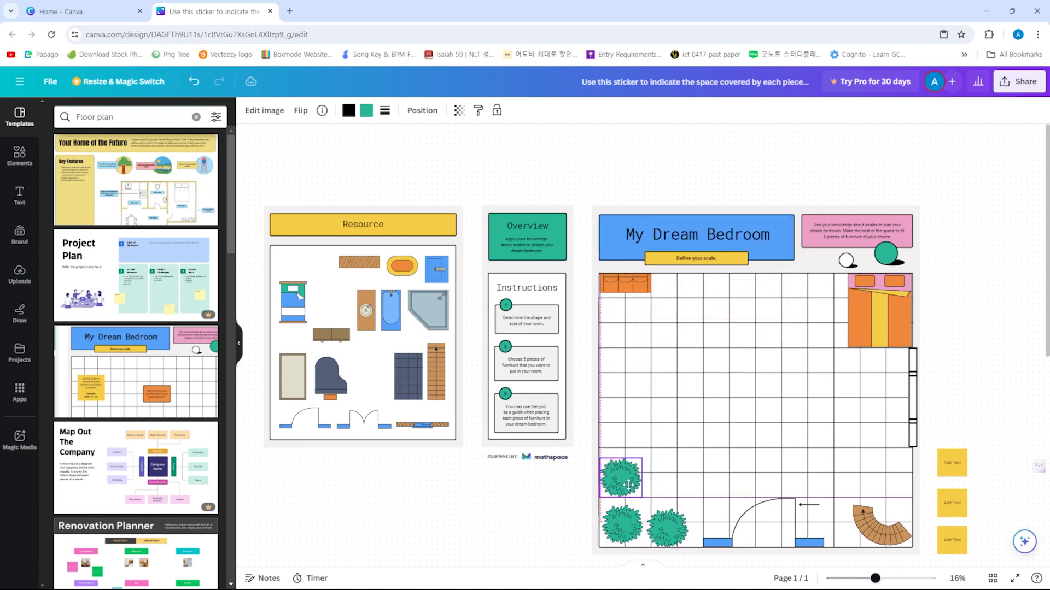
right_click(630, 489)
click(620, 481)
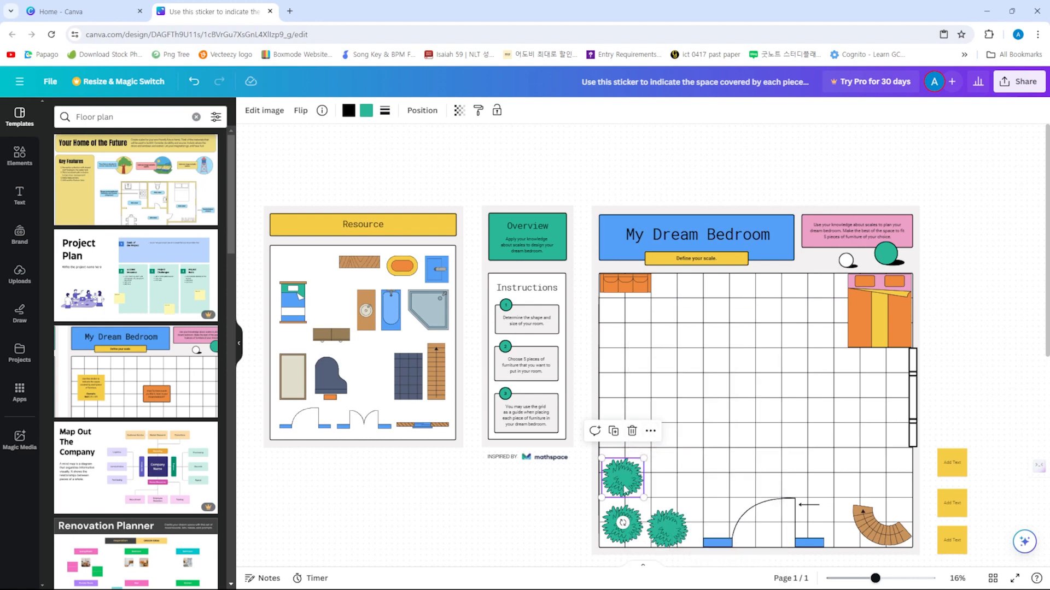
Start a comment on the upper plant reading "Maybe need to remove this"
right_click(624, 488)
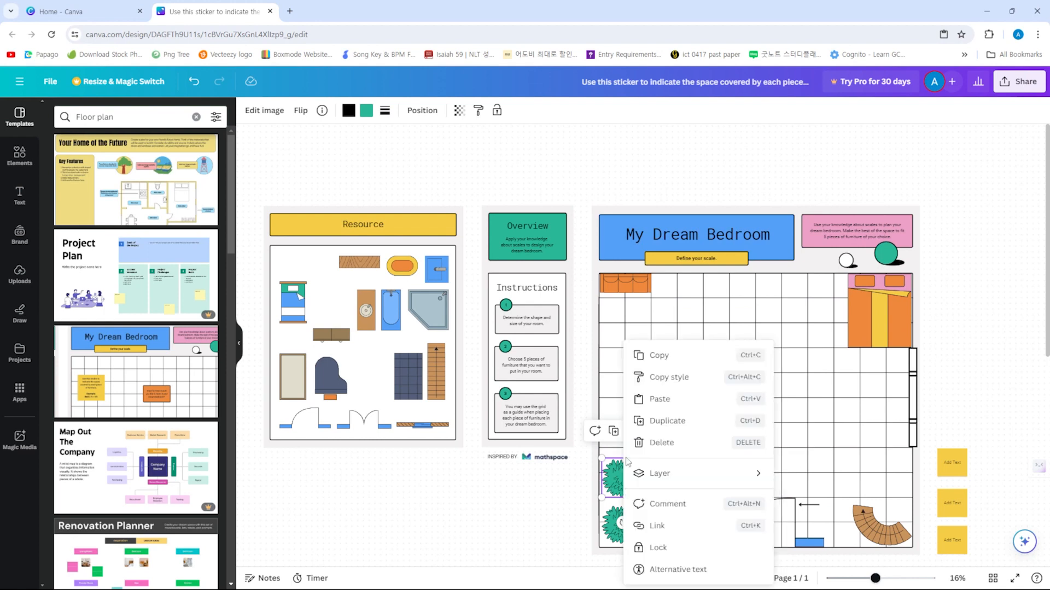
click(663, 472)
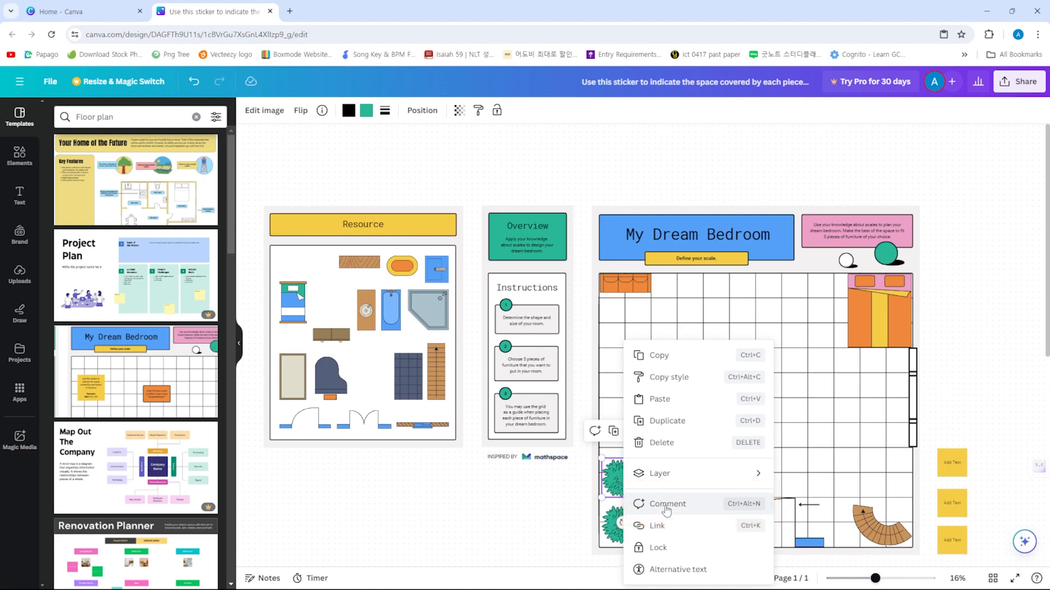
click(666, 504)
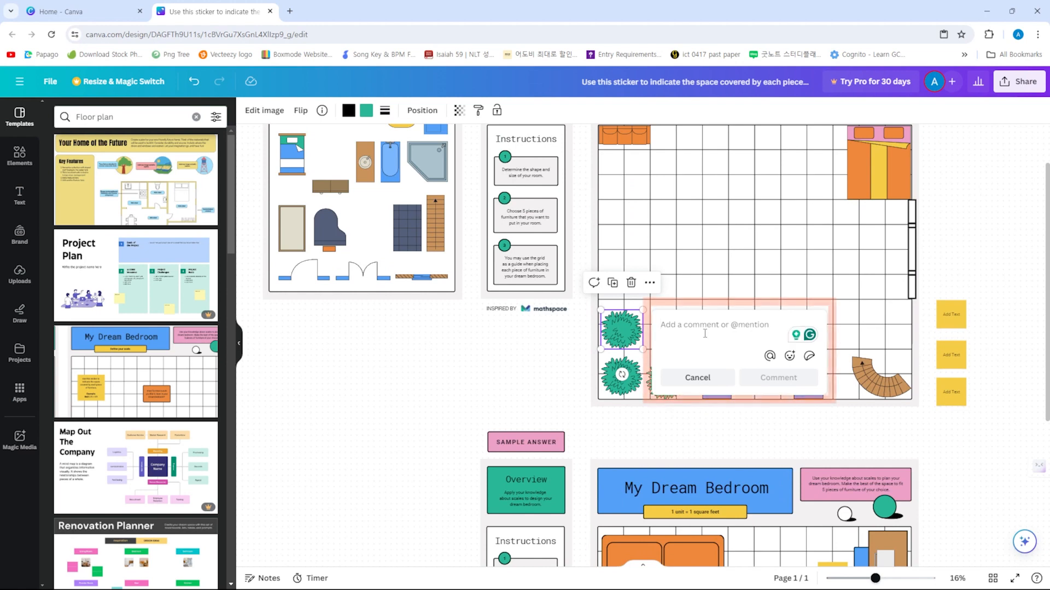
text(Maybe need to remove this)
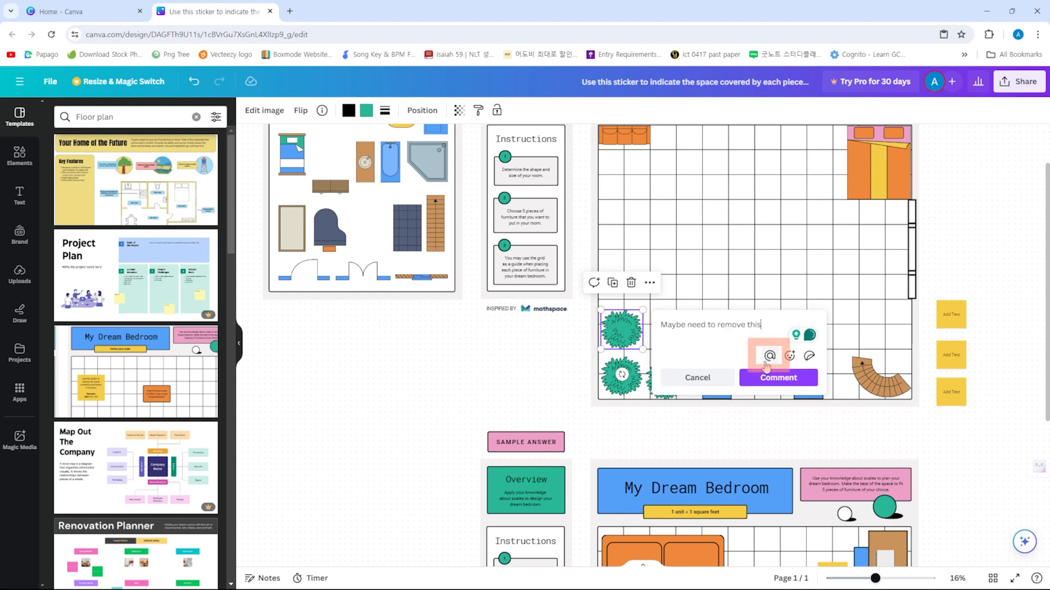
Mention the account holder, add a heart-eyes emoji and purple heart sticker, then assign the comment to yourself and post it
click(768, 356)
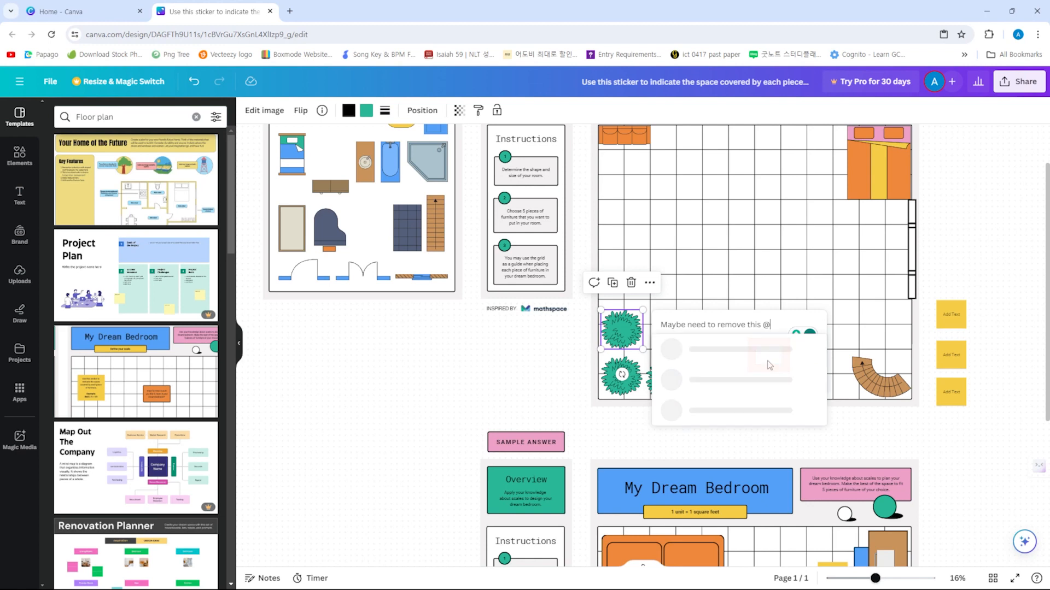
click(752, 351)
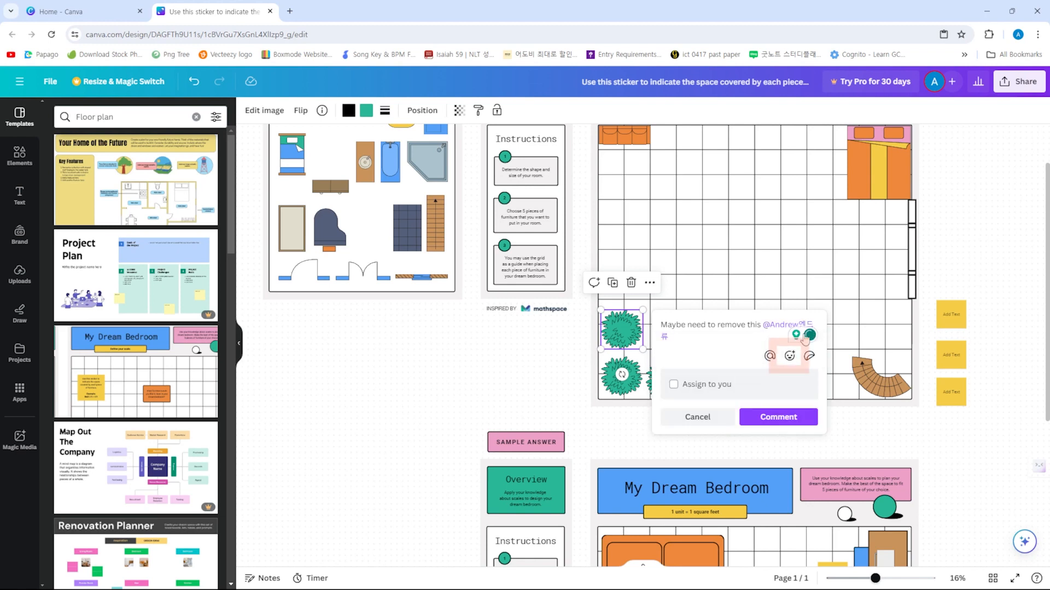
click(786, 358)
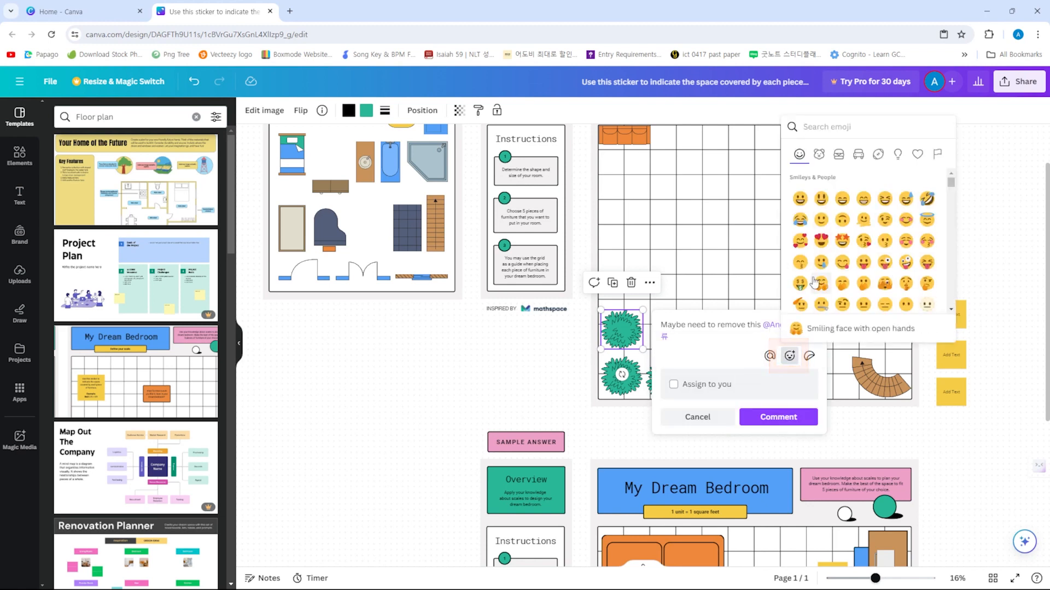
click(823, 256)
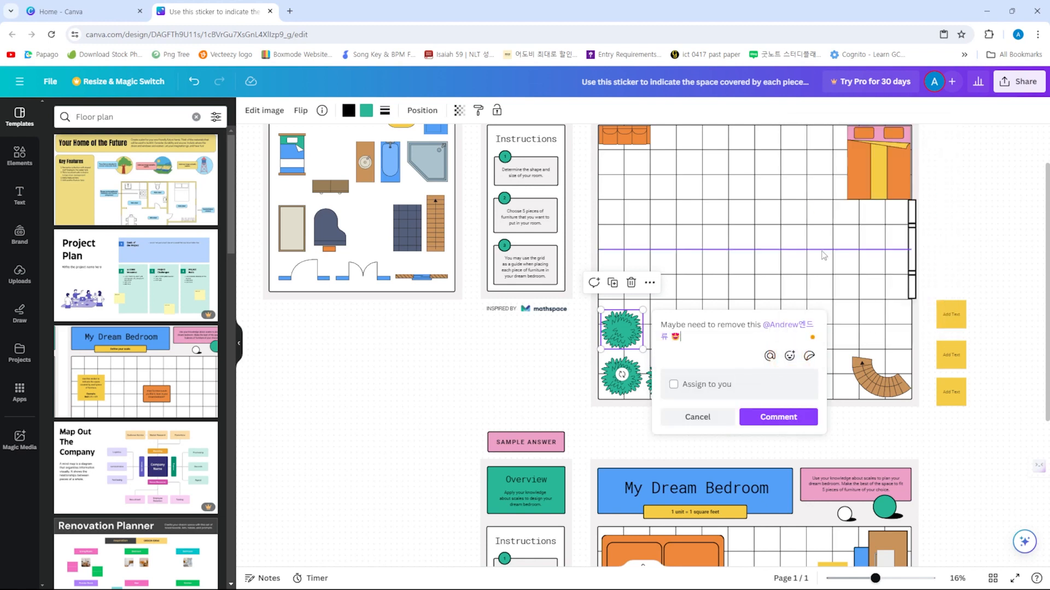
click(809, 357)
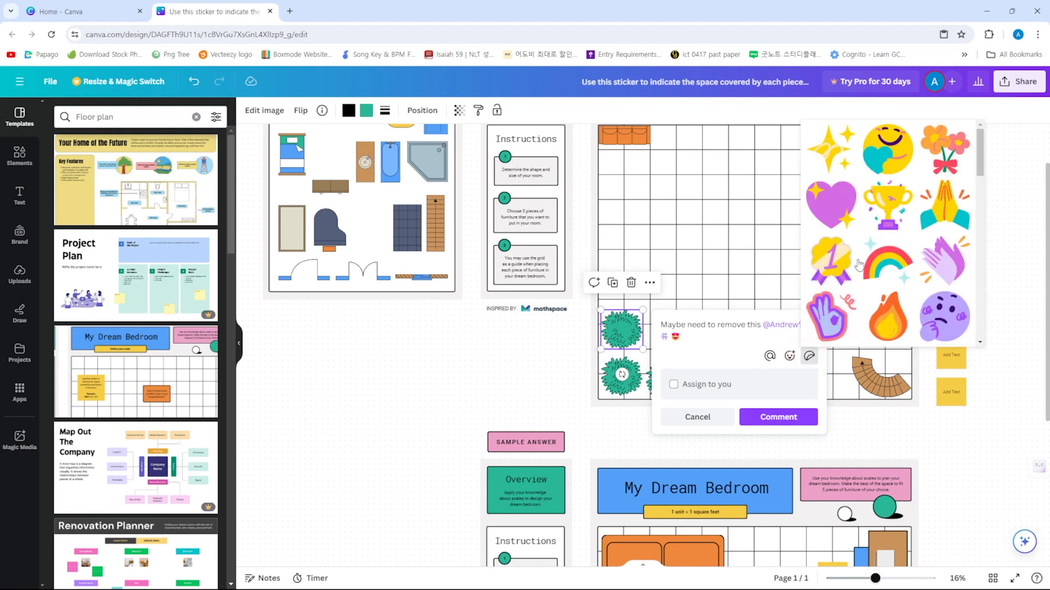
click(836, 224)
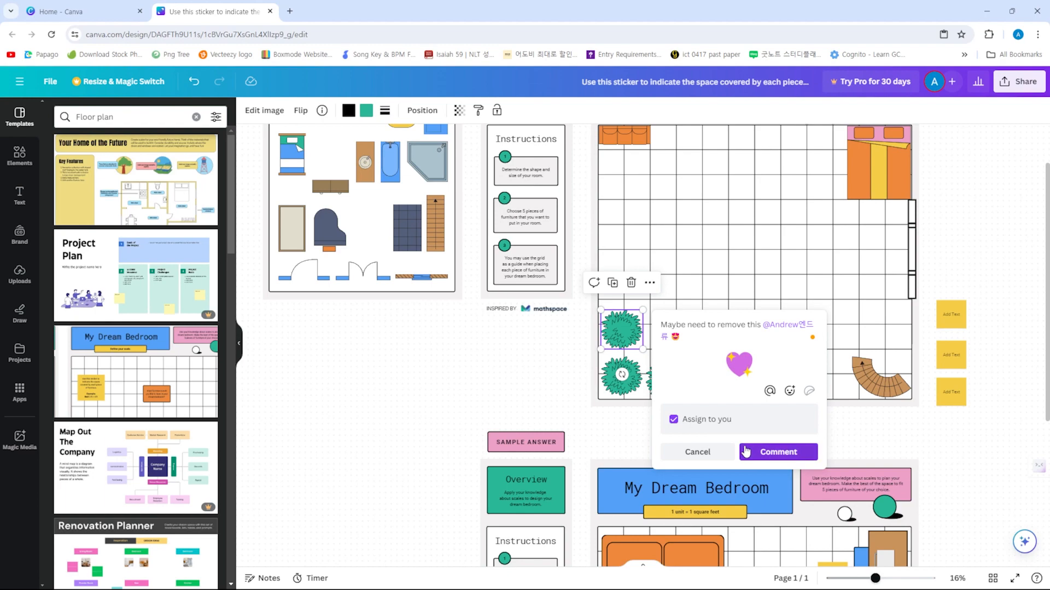
click(753, 451)
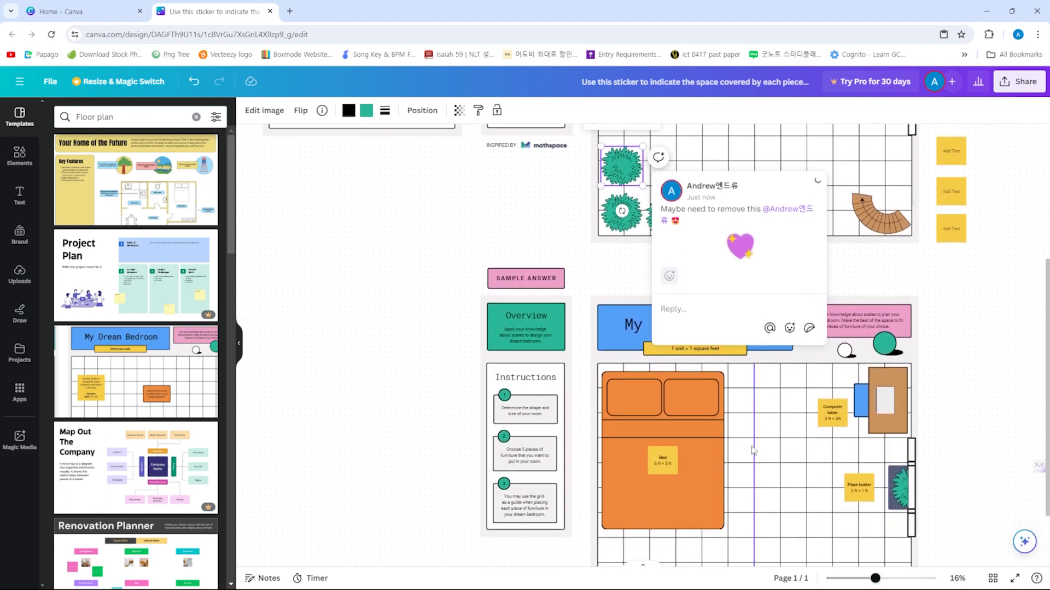
Resolve the posted comment and delete the upper plant it is attached to
scroll(644, 428, down, 3)
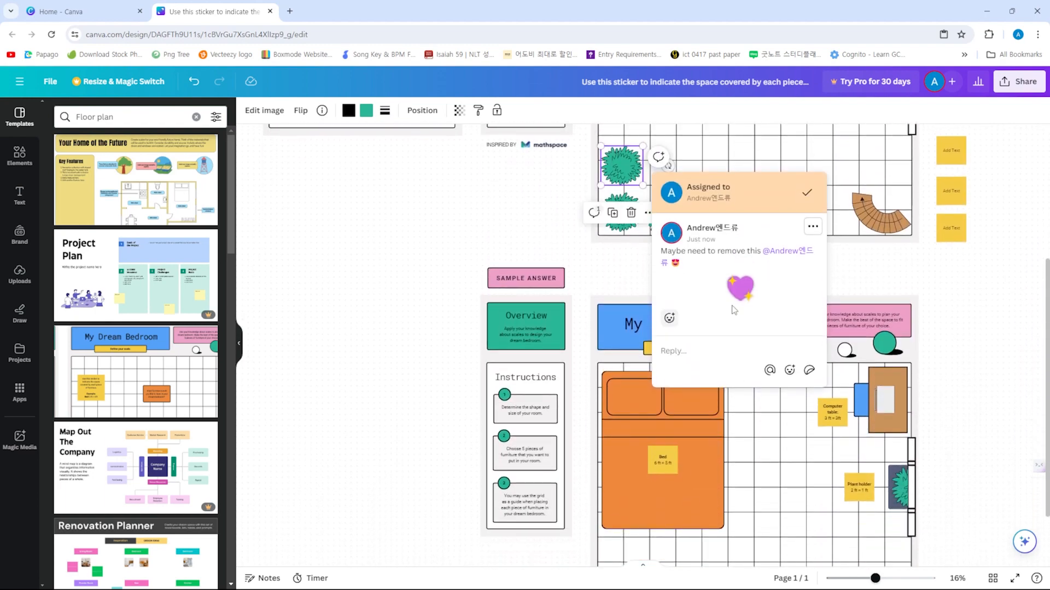
click(803, 195)
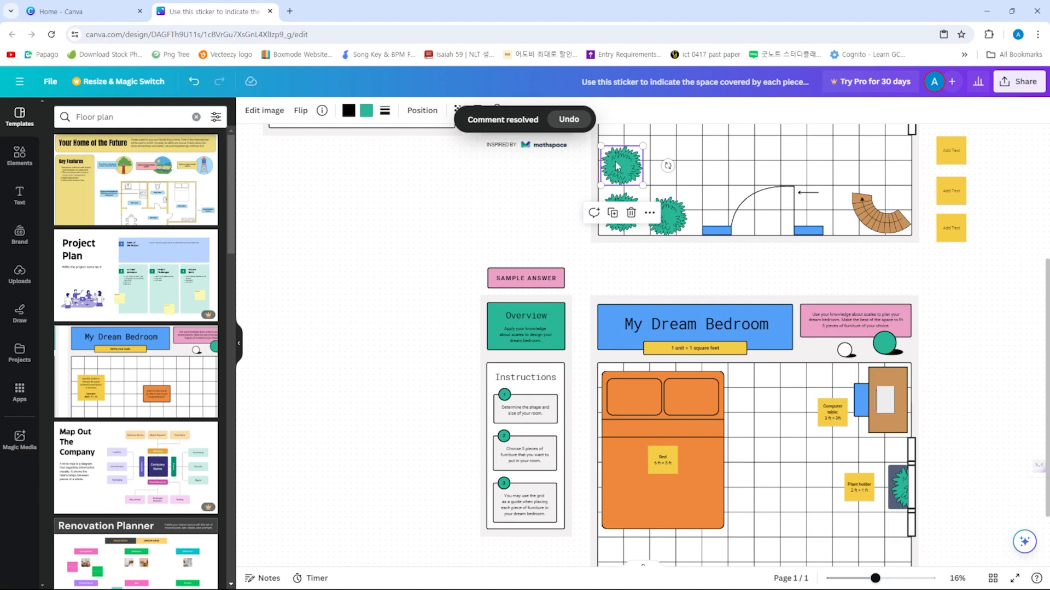
key(Delete)
scroll(639, 321, up, 3)
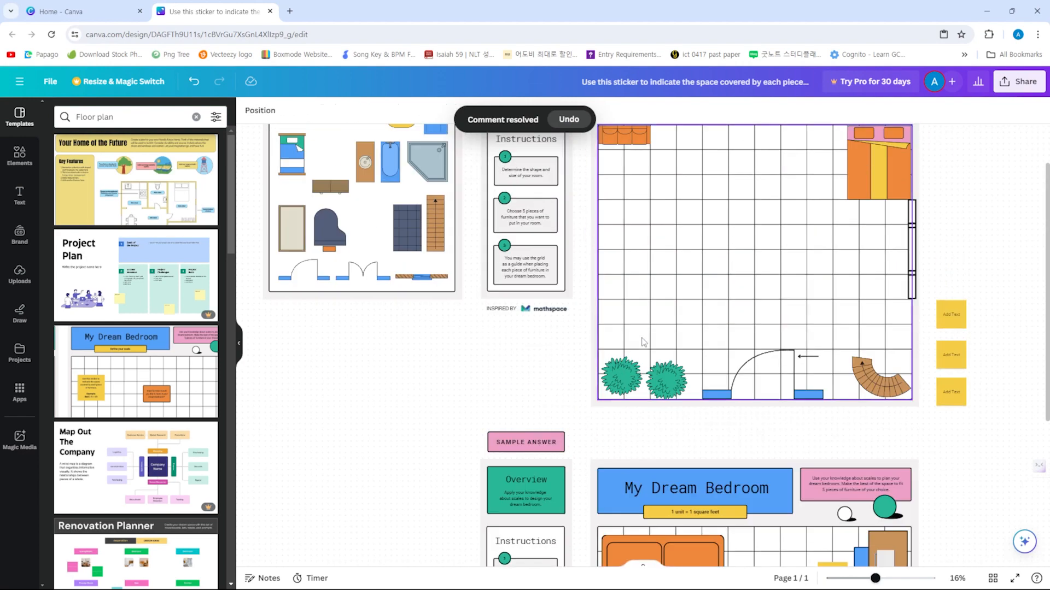
Move the dark blue grid piece from the Resource section to the bedroom's left edge below the sofa and lock it
scroll(684, 406, up, 2)
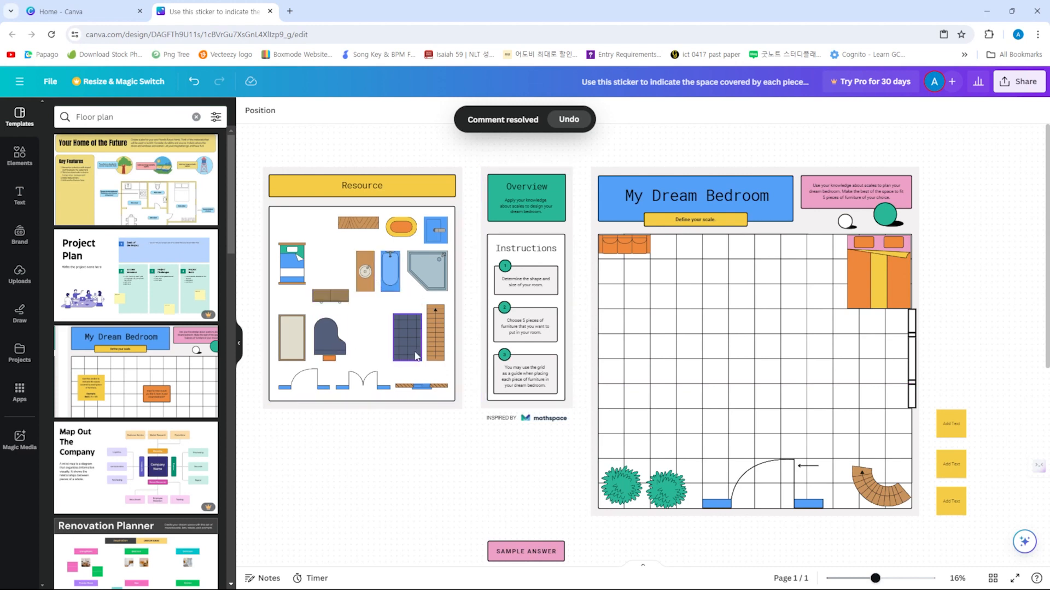
drag(421, 351, 648, 304)
right_click(635, 331)
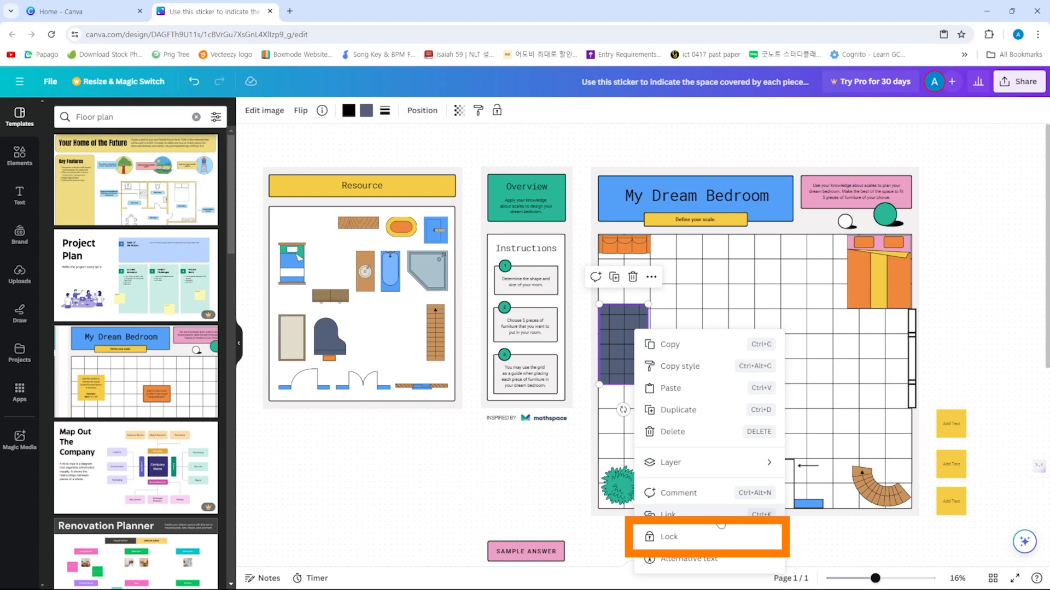
click(713, 537)
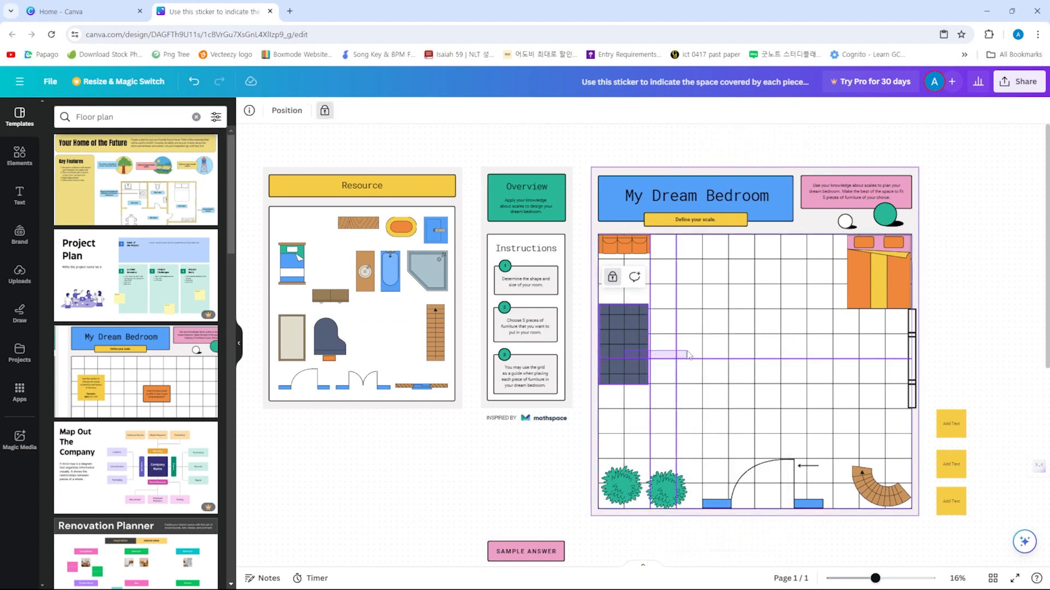
Link the orange sofa to the IKEA LANDSKRONA 3-seat sofa page using that page's URL
click(632, 245)
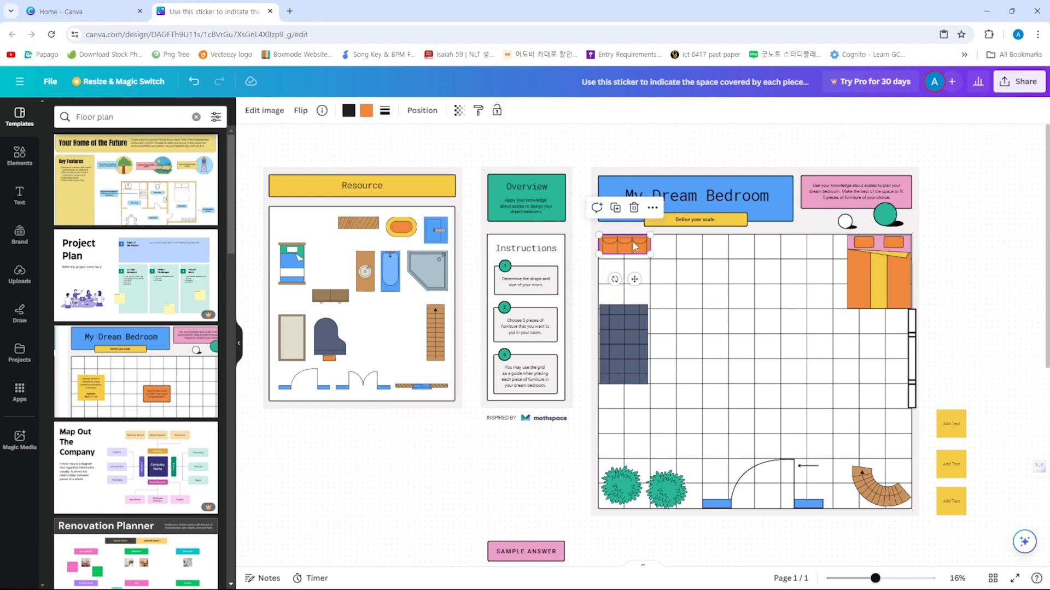
right_click(633, 244)
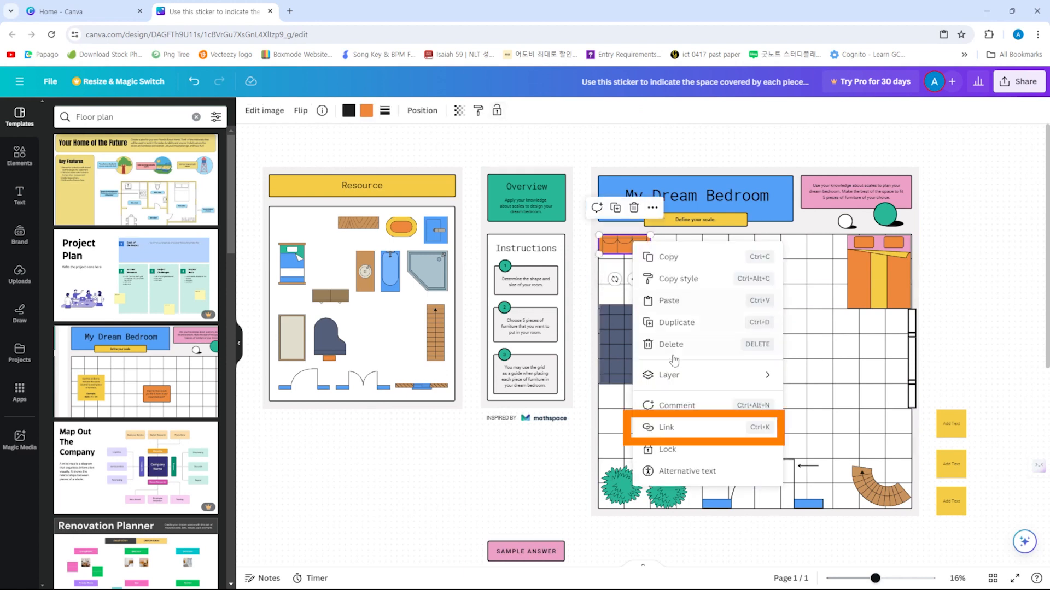
click(667, 427)
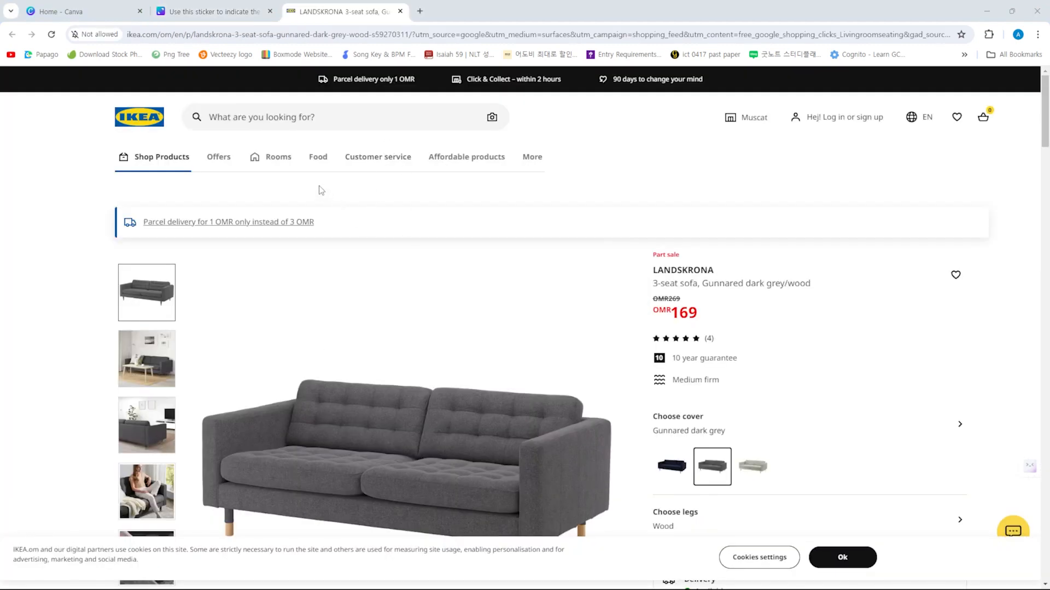
click(212, 34)
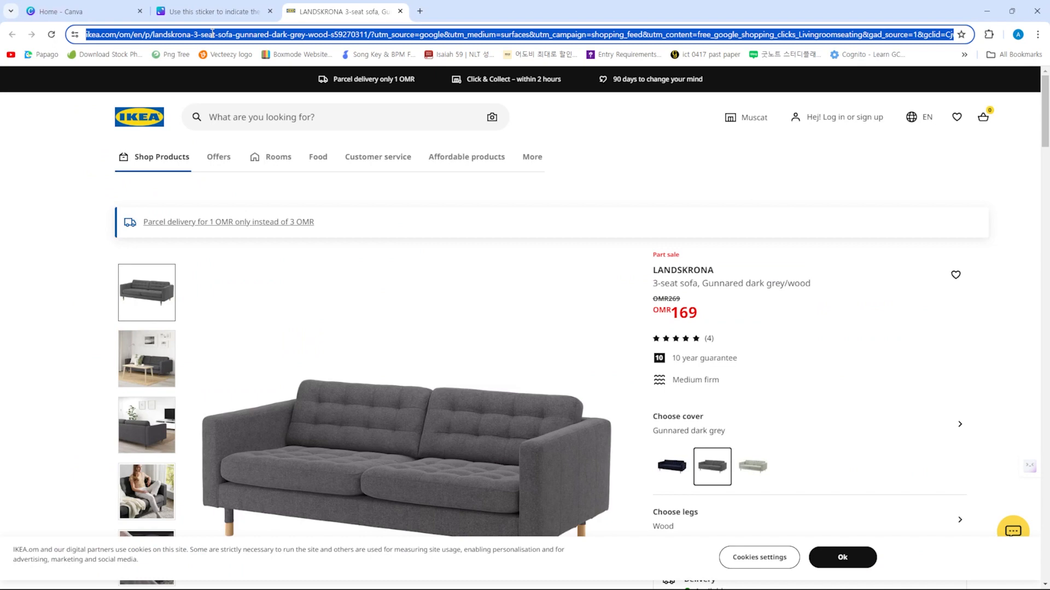
click(202, 7)
click(737, 283)
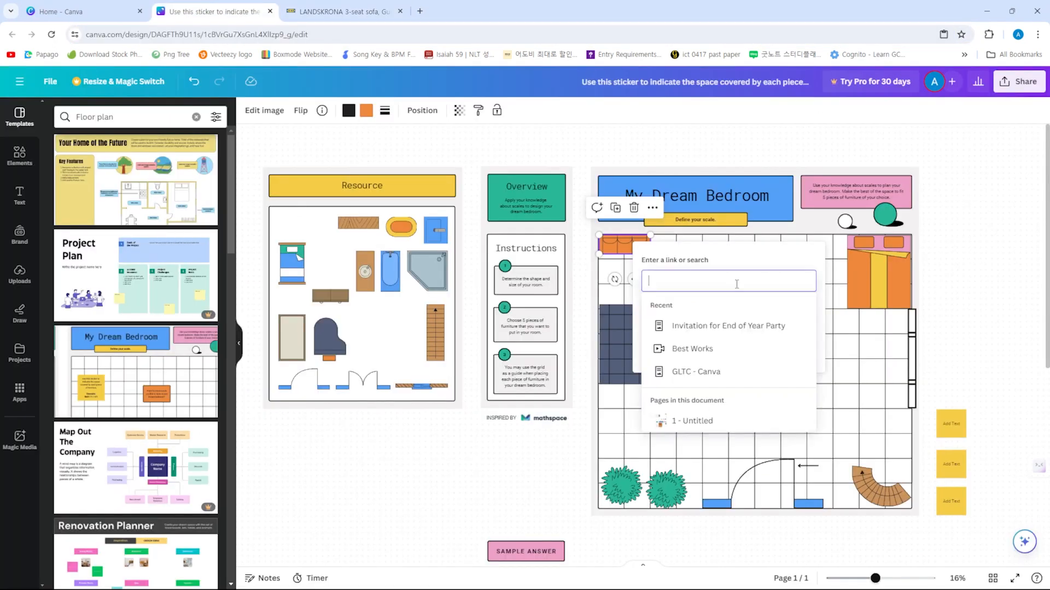
key(ctrl+v)
key(Return)
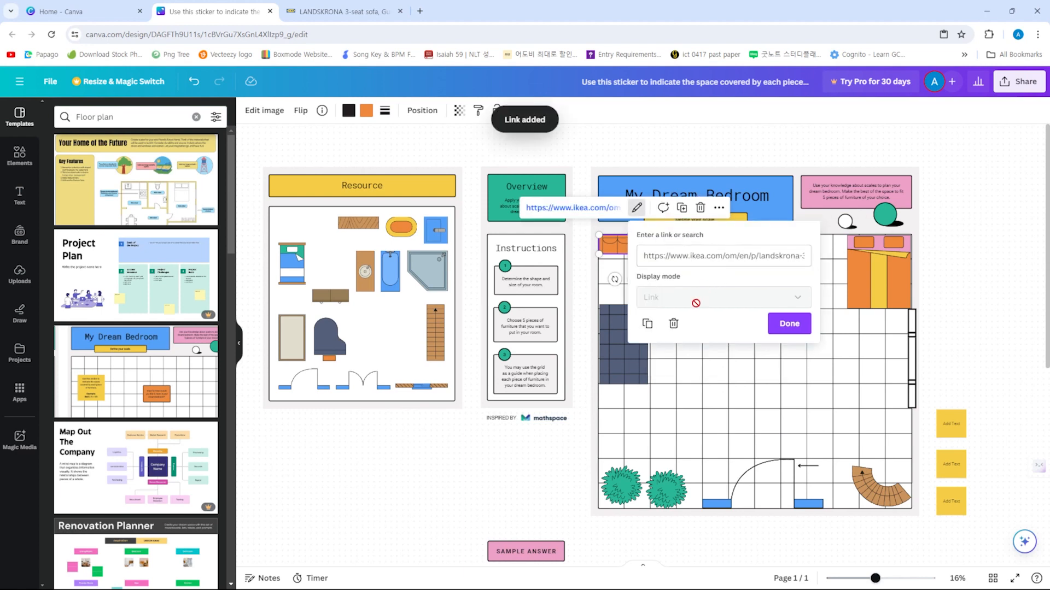
click(655, 285)
Replace the orange sofa's web link with a link to the document page "1 - Untitled"
click(626, 245)
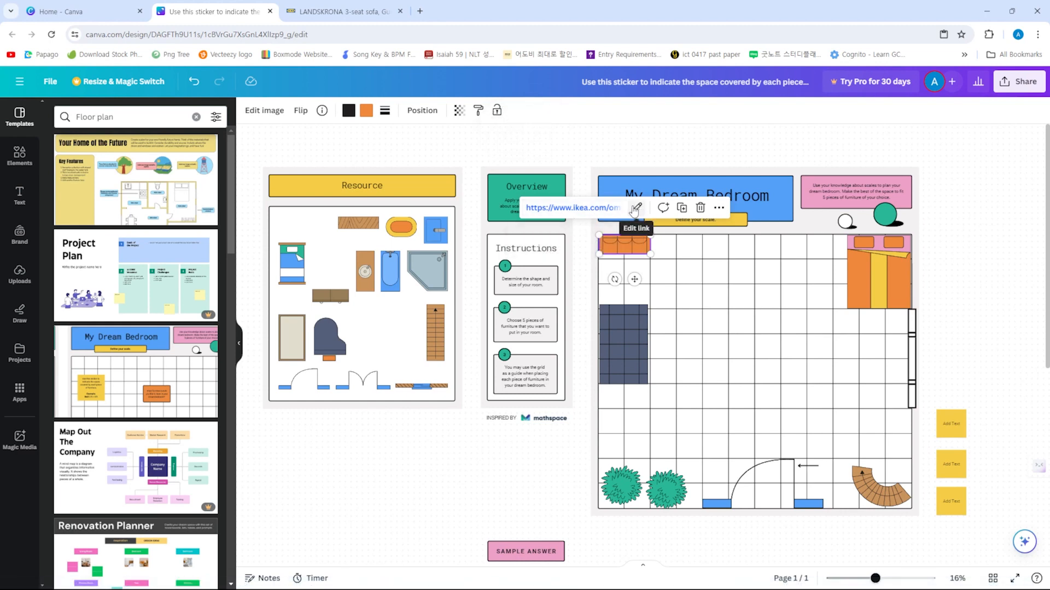
click(635, 209)
click(676, 257)
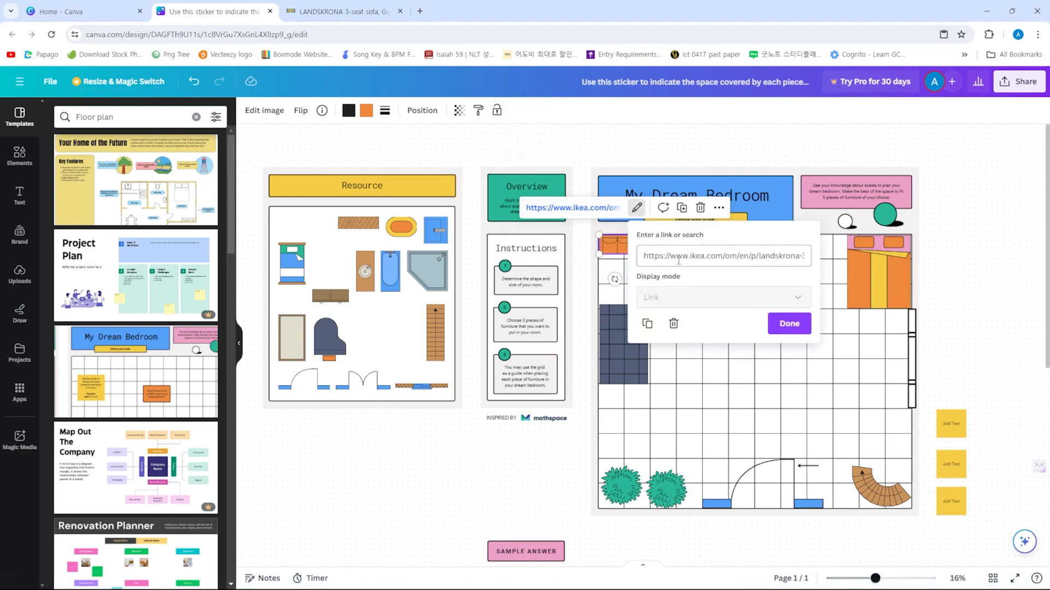
key(ctrl+a)
key(BackSpace)
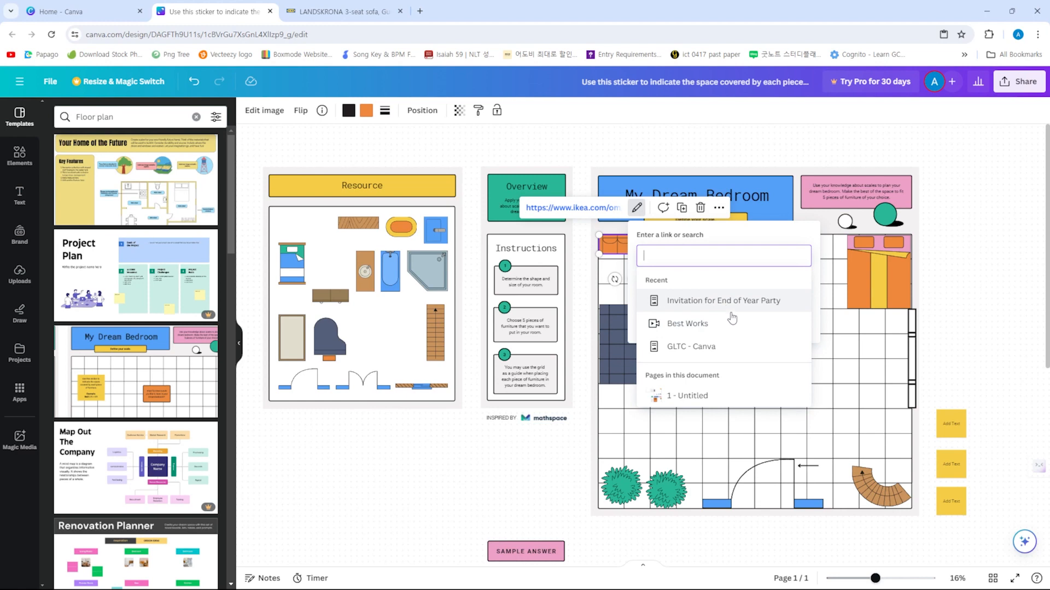
scroll(734, 347, down, 1)
click(732, 339)
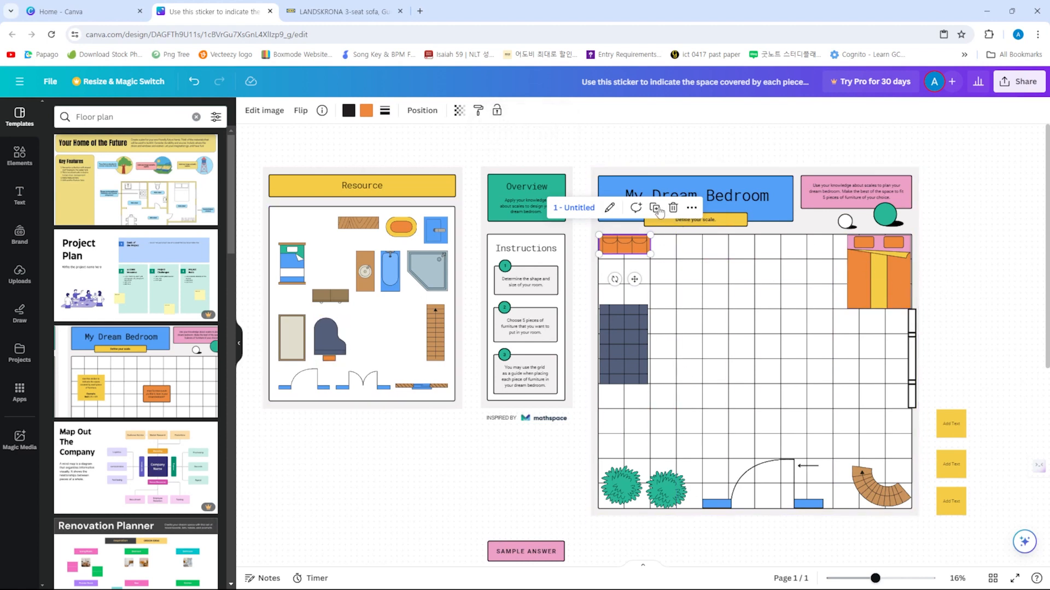
click(630, 340)
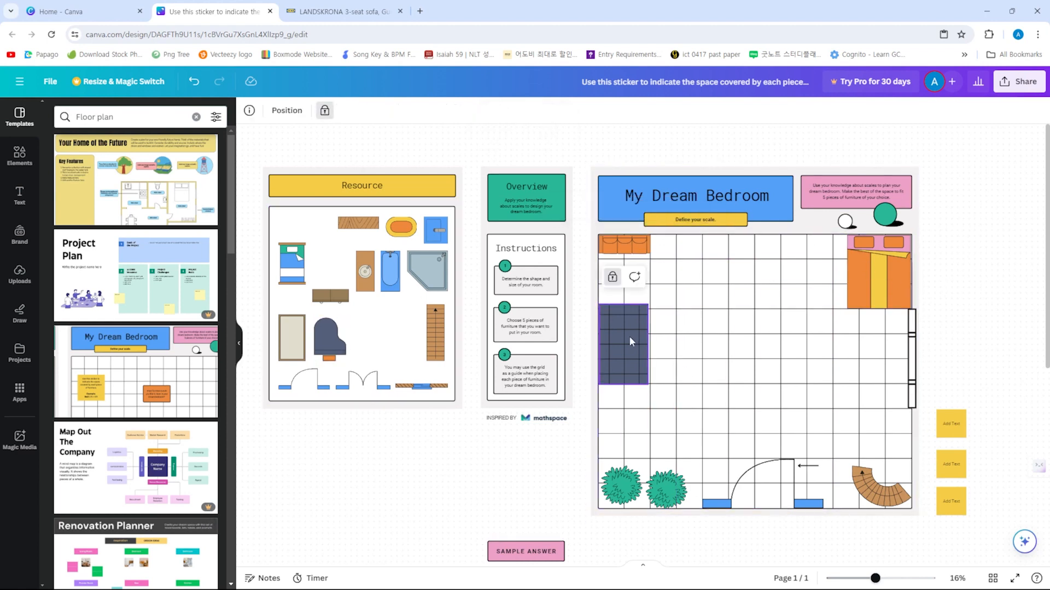
right_click(631, 323)
right_click(621, 485)
click(612, 490)
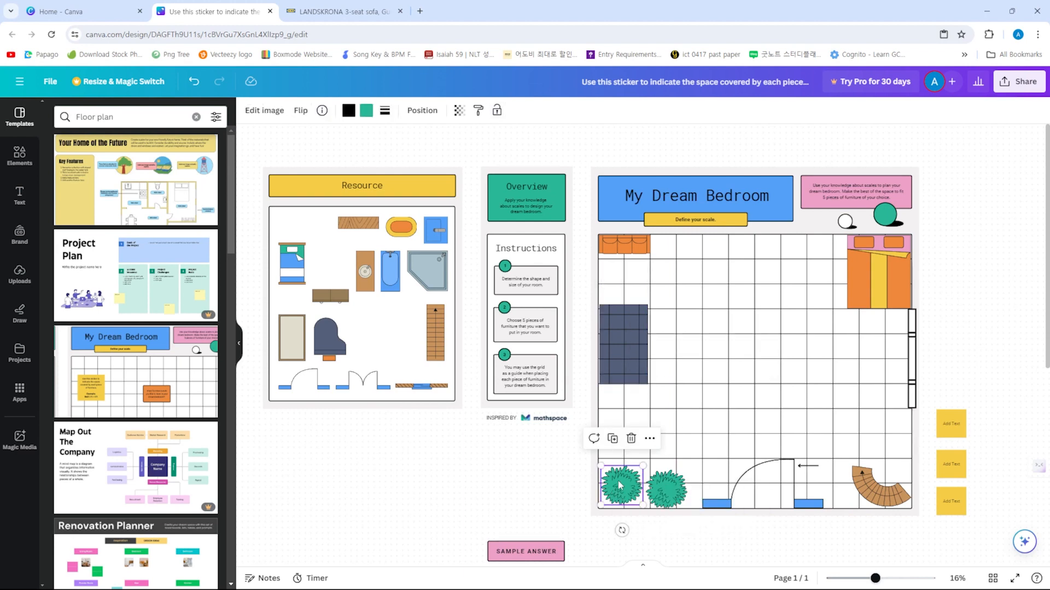
key(Delete)
key(ctrl+z)
right_click(630, 473)
mouse_move(676, 474)
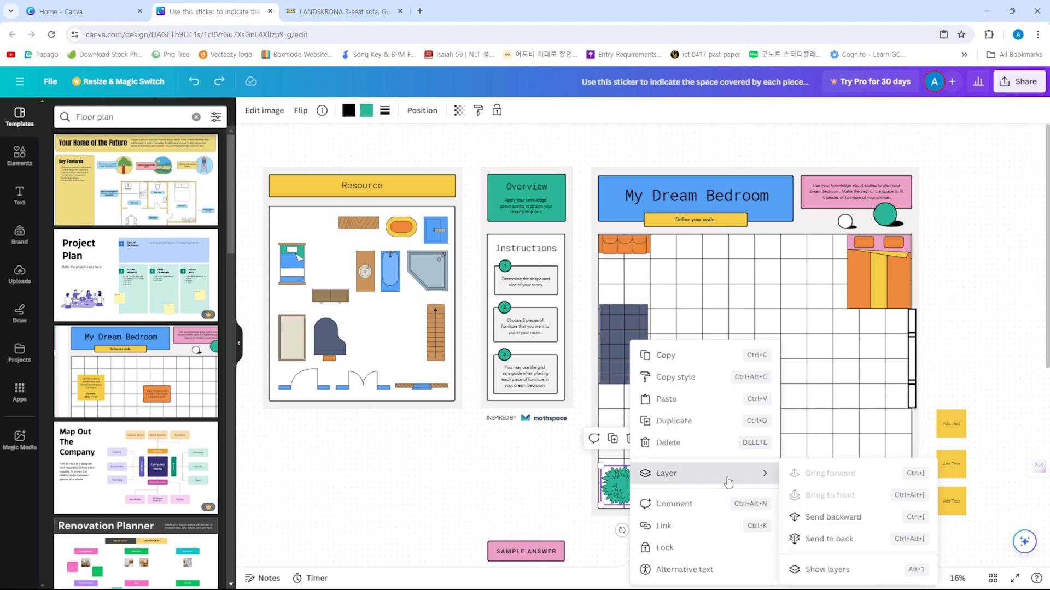
Unlock the dark blue grid piece and move it onto the bed in the bedroom's upper-right corner
click(625, 321)
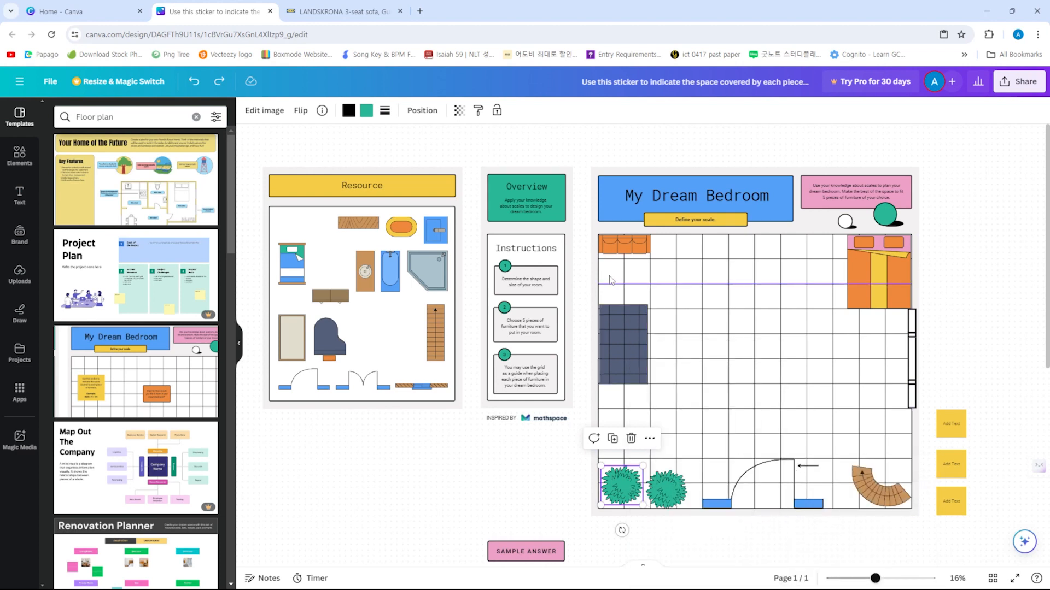
click(628, 347)
drag(632, 346, 882, 292)
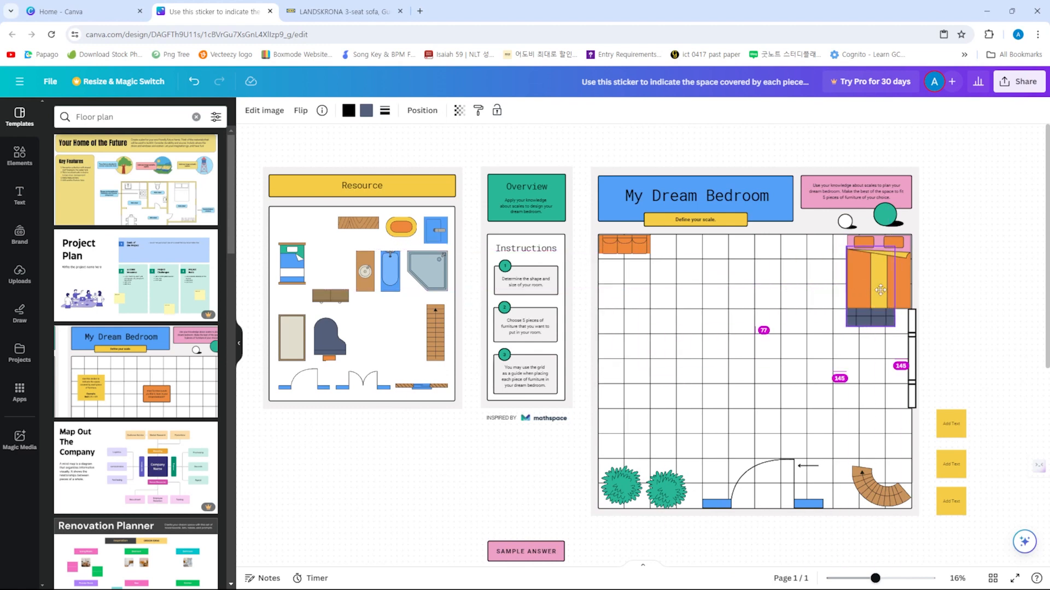
Show all layers and move the dark blue grid piece directly above the bed in the layer order
right_click(877, 324)
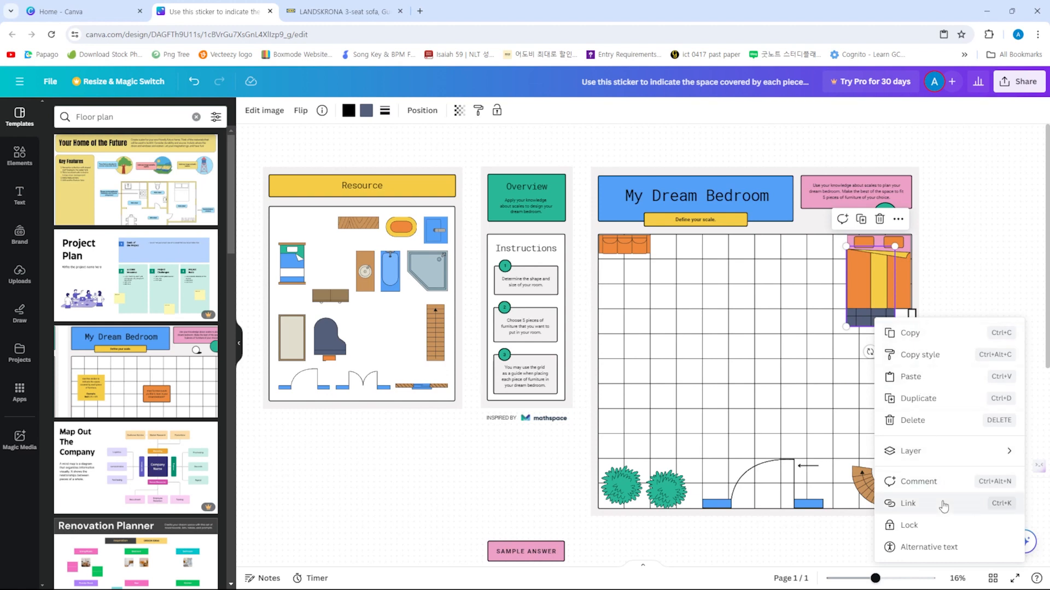
mouse_move(940, 459)
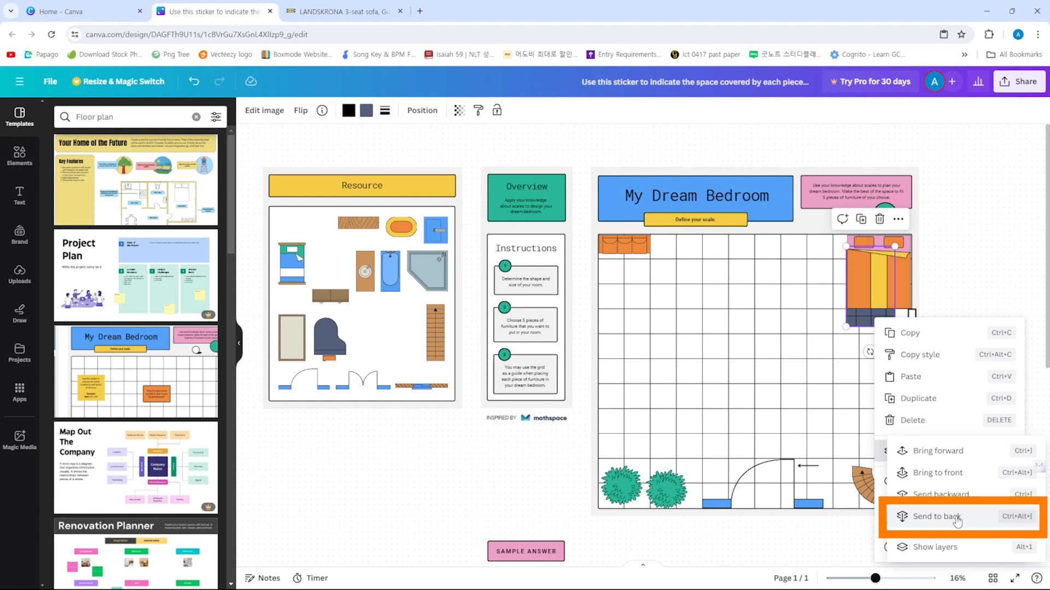
click(952, 548)
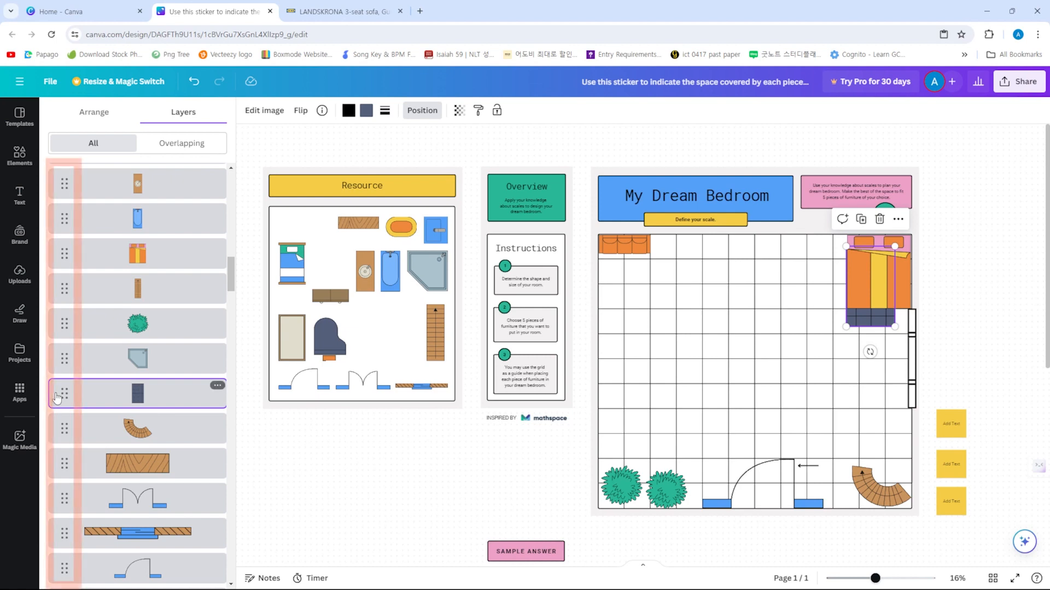
mouse_move(65, 401)
mouse_down()
mouse_move(60, 136)
mouse_move(77, 530)
mouse_move(67, 398)
mouse_up()
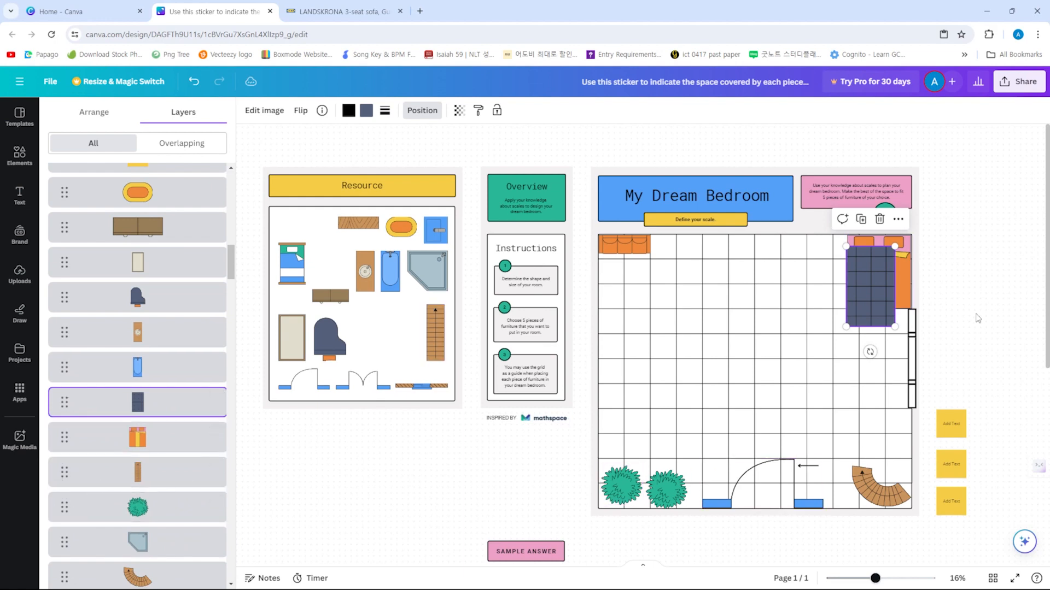
Move the orange sofa onto the dark blue grid piece, raise it above that piece in the layer order, and close the layer list
drag(648, 246, 893, 294)
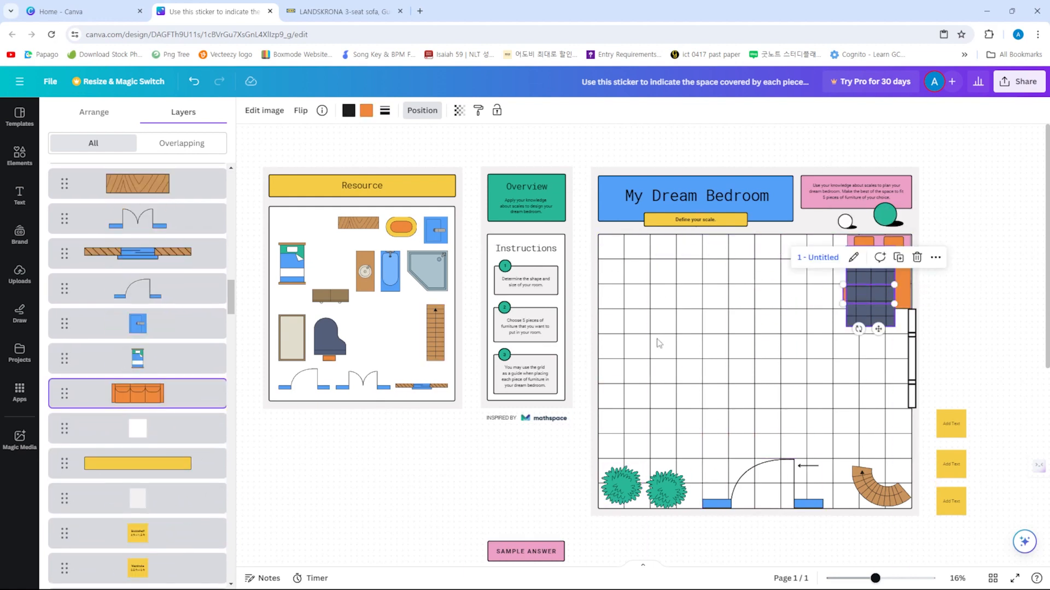
drag(70, 400, 58, 284)
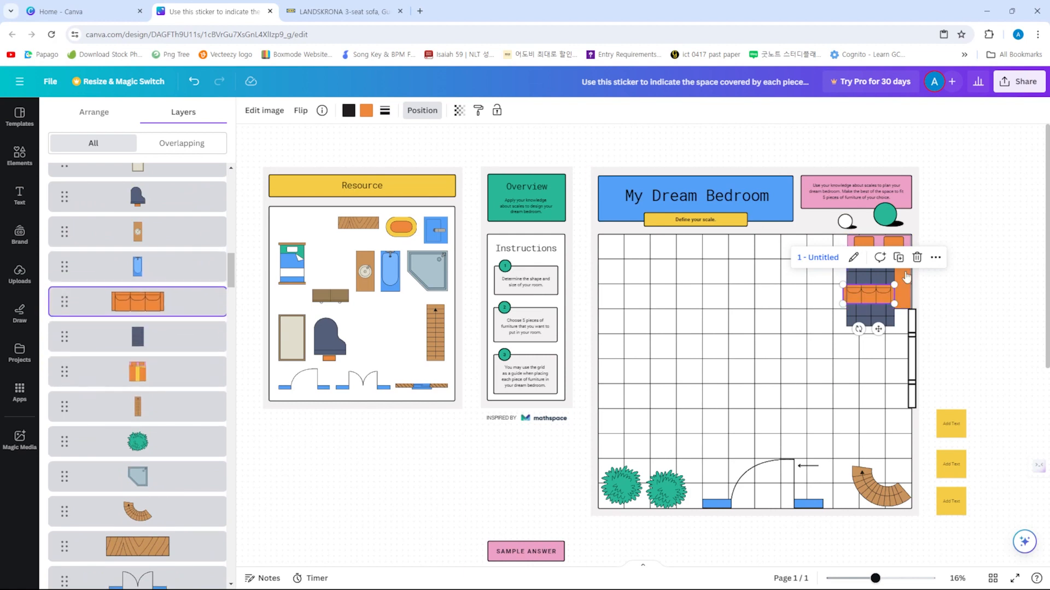
key(Escape)
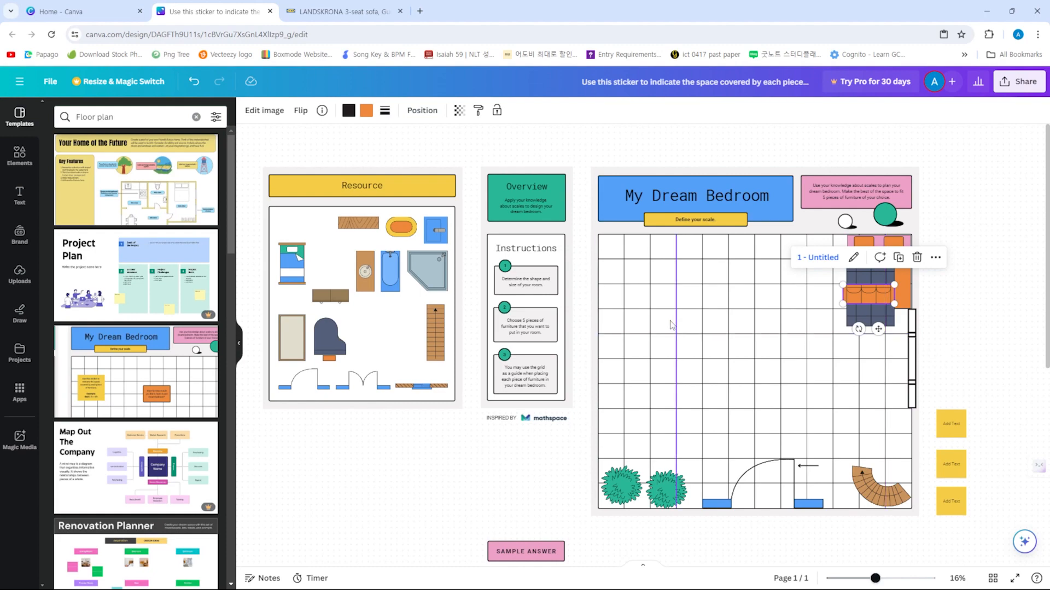
Clear the "Floor plan" template search and browse the full list of whiteboard templates
scroll(628, 354, down, 5)
scroll(627, 351, up, 6)
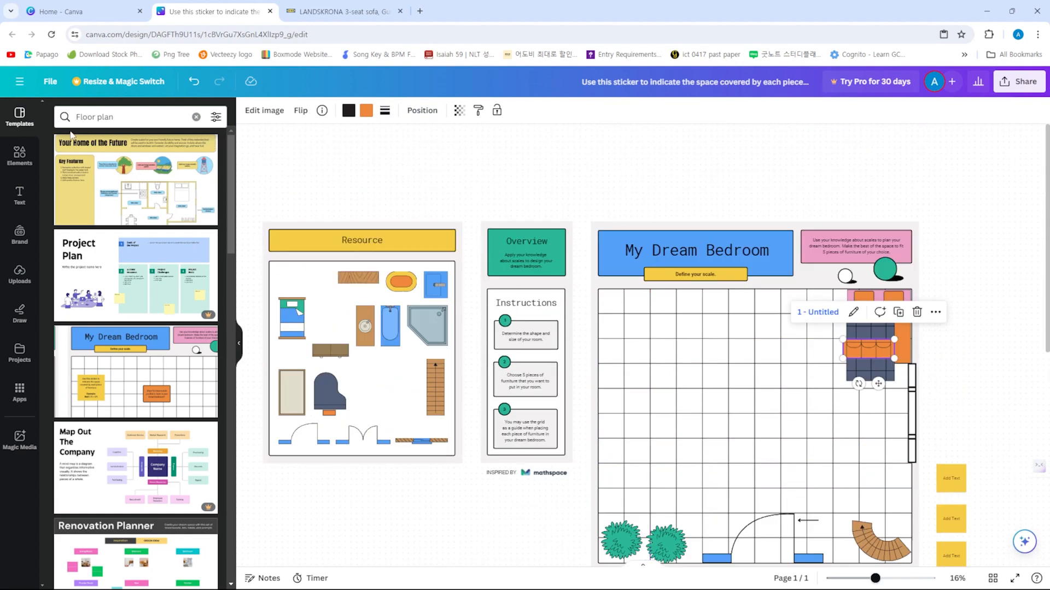
click(196, 117)
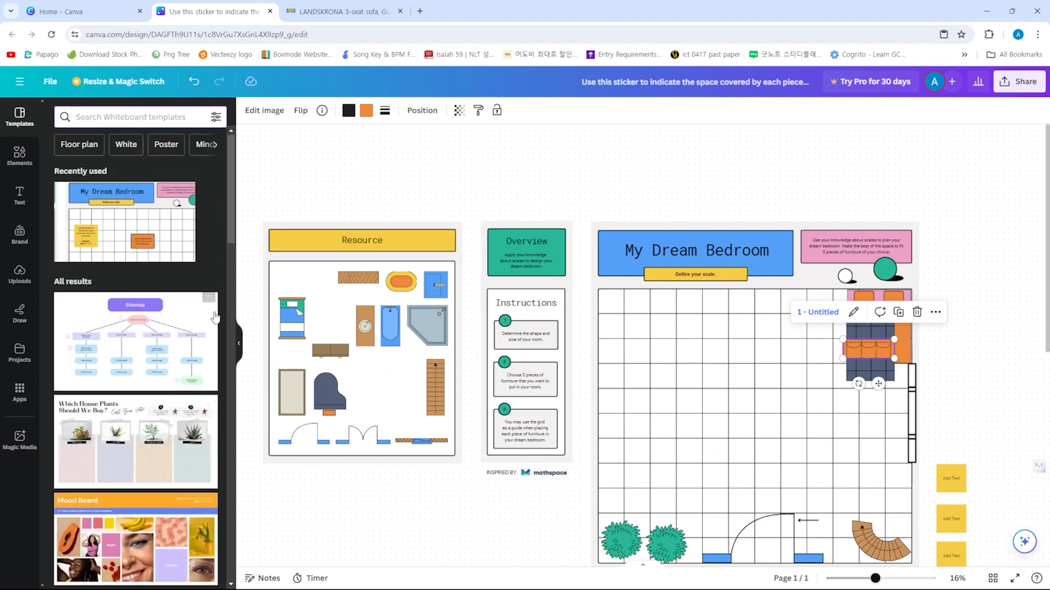
scroll(207, 228, down, 5)
scroll(343, 371, down, 4)
scroll(429, 387, down, 4)
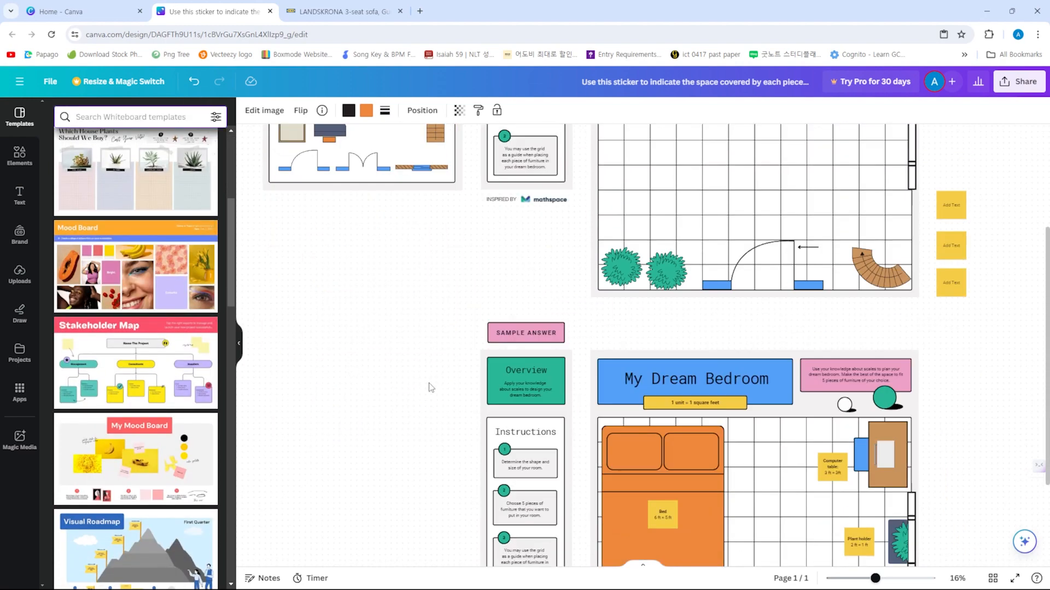
Select every element of the My Dream Bedroom layout on the whiteboard and delete it all
scroll(516, 406, down, 3)
scroll(516, 405, up, 4)
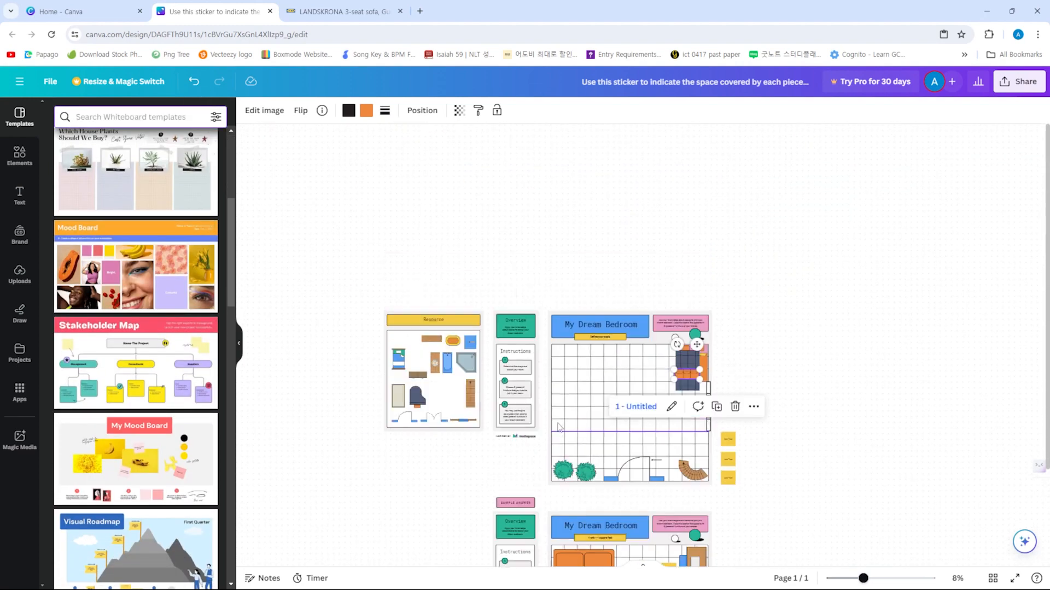
scroll(560, 424, down, 3)
scroll(559, 422, down, 1)
drag(772, 167, 391, 509)
key(Delete)
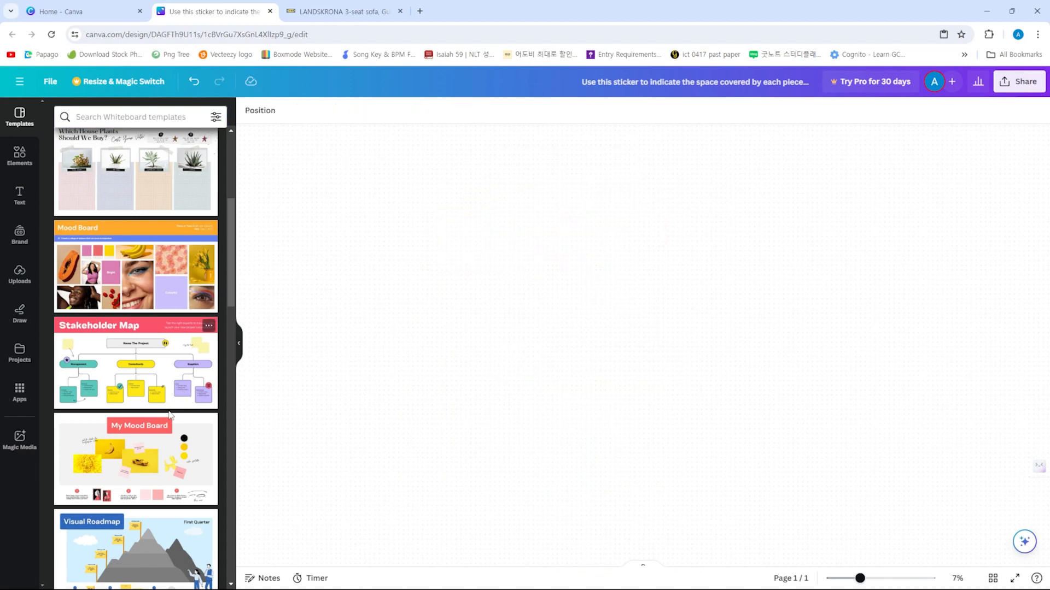
Find the Team Standup Meeting template and add it to the emptied whiteboard
scroll(205, 444, down, 4)
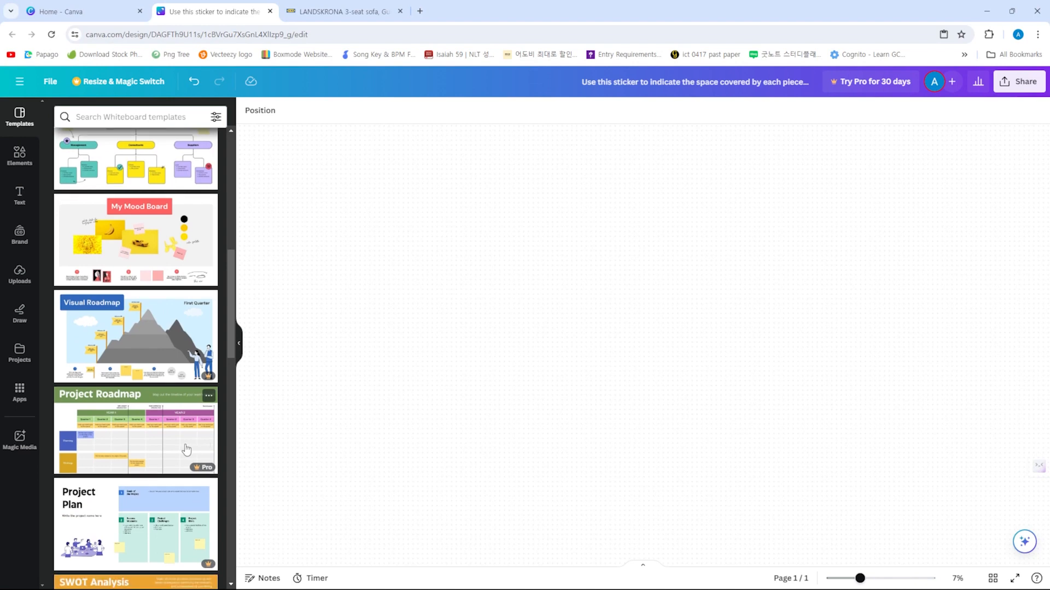
scroll(205, 444, down, 5)
scroll(188, 430, down, 2)
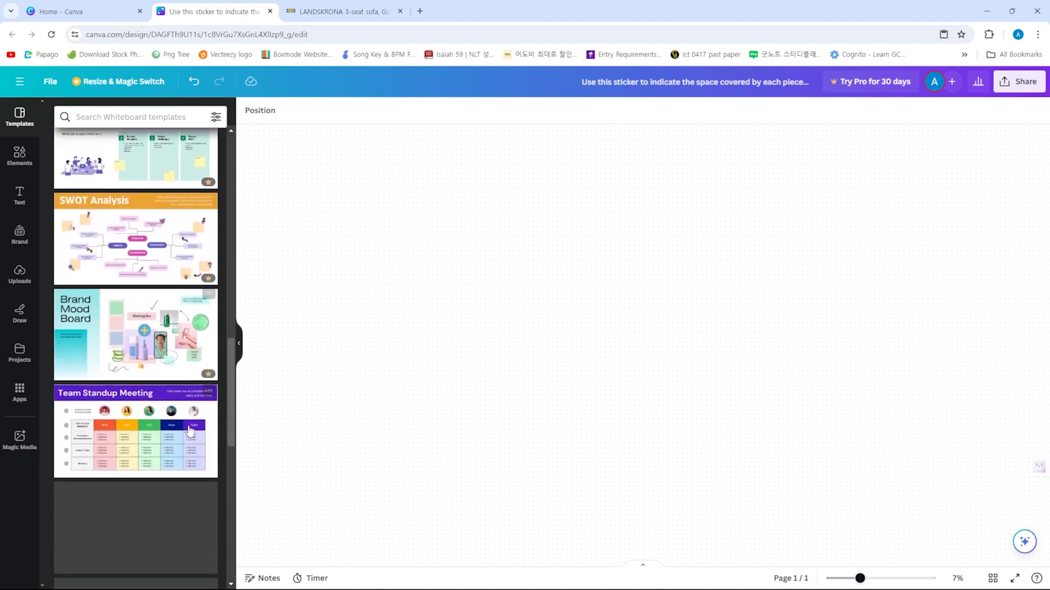
scroll(166, 419, down, 1)
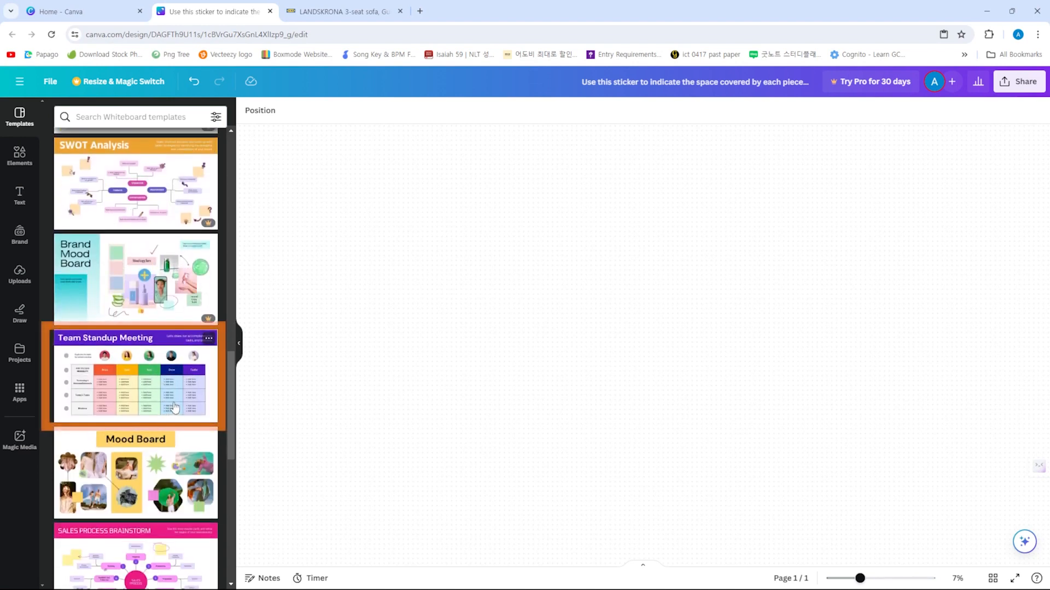
click(178, 375)
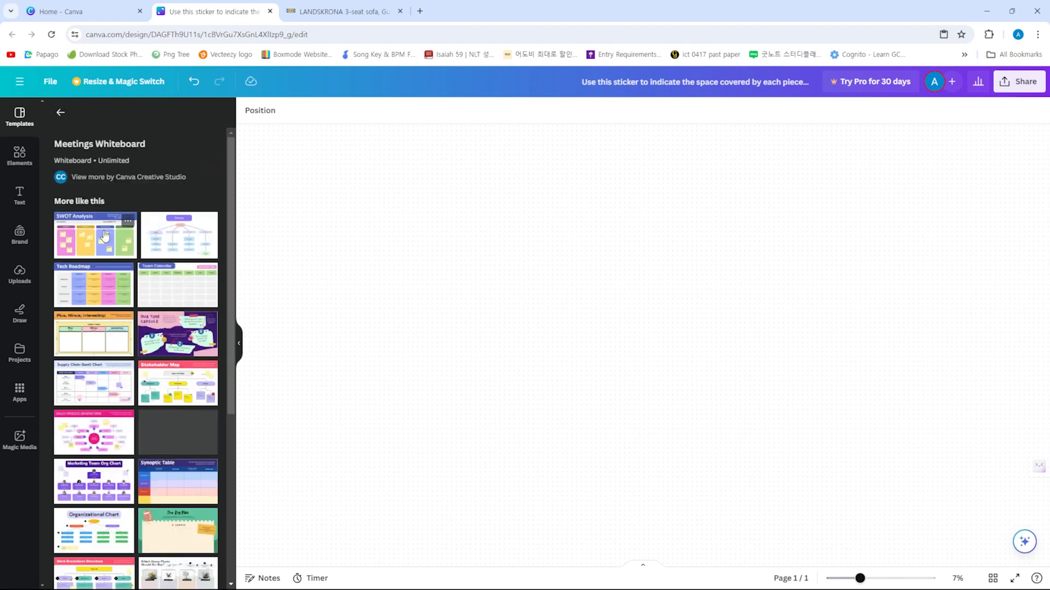
click(829, 282)
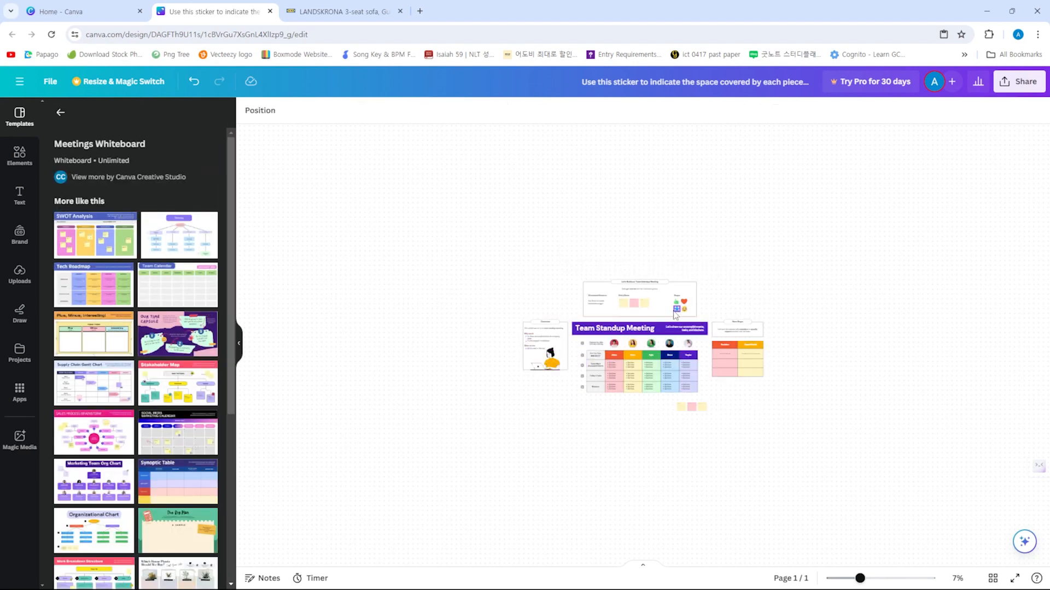
Examine the Team Standup Meeting board up close, including its sticky notes, portraits and table
scroll(639, 297, up, 5)
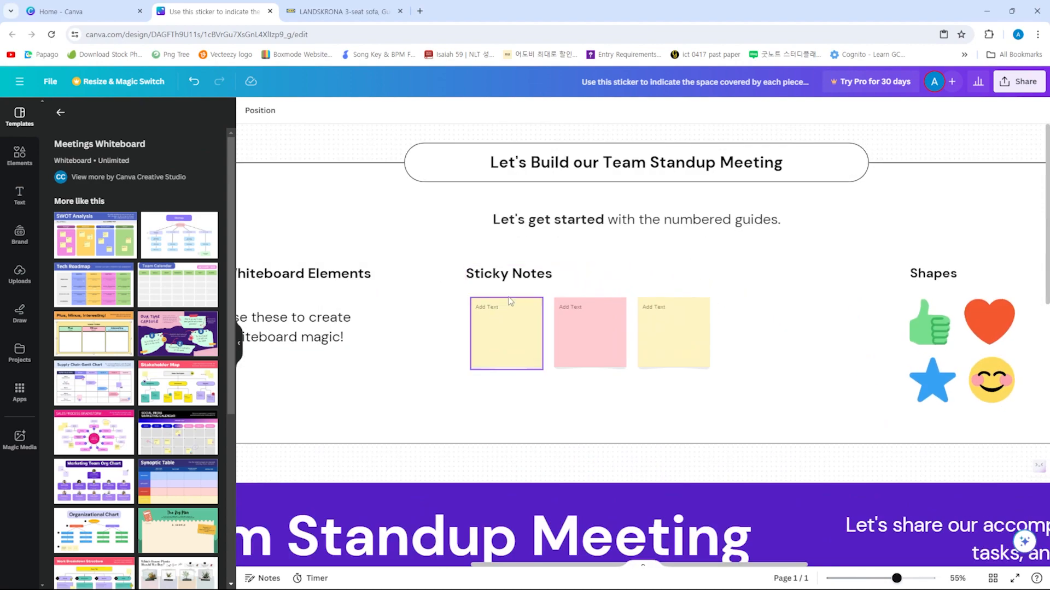
scroll(506, 303, down, 5)
scroll(581, 519, up, 3)
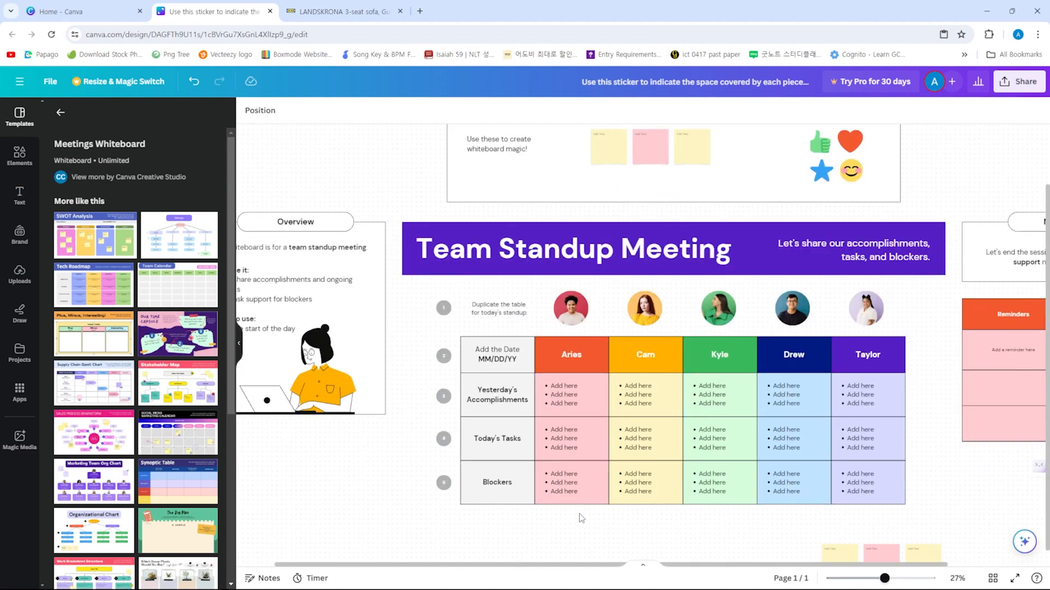
scroll(580, 519, up, 2)
click(551, 215)
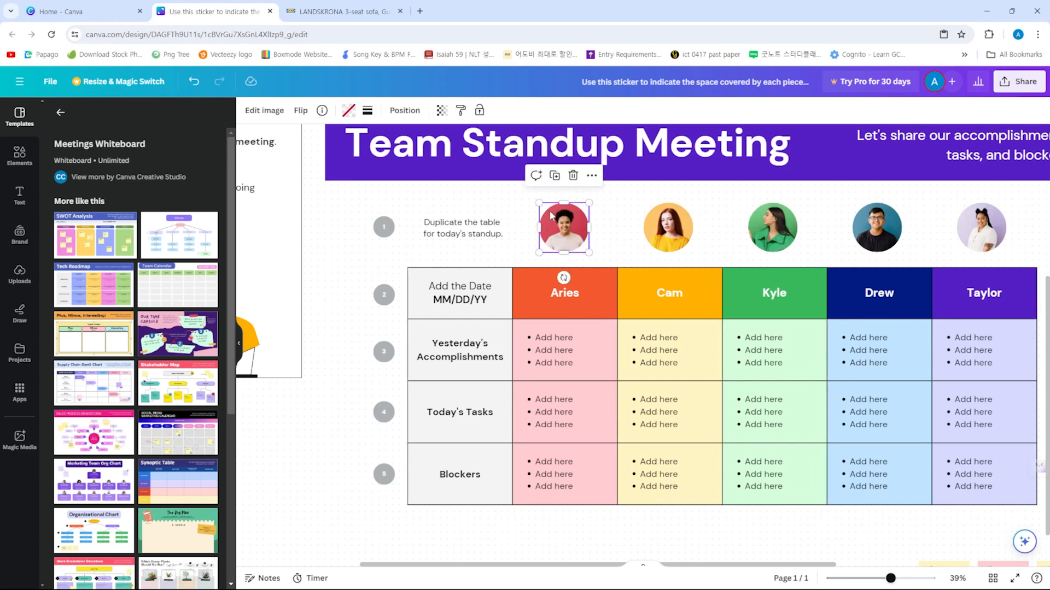
scroll(518, 347, right, 2)
scroll(492, 346, right, 2)
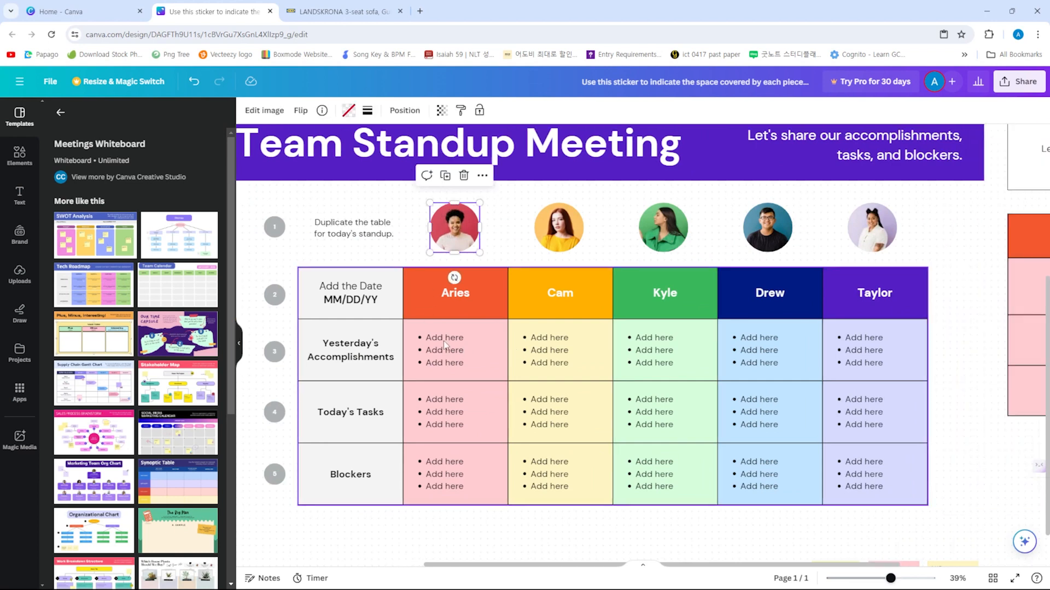
Replace the "Yesterday's Accomplishments" row label in the table with "Works Done"
click(445, 345)
click(445, 345)
click(383, 357)
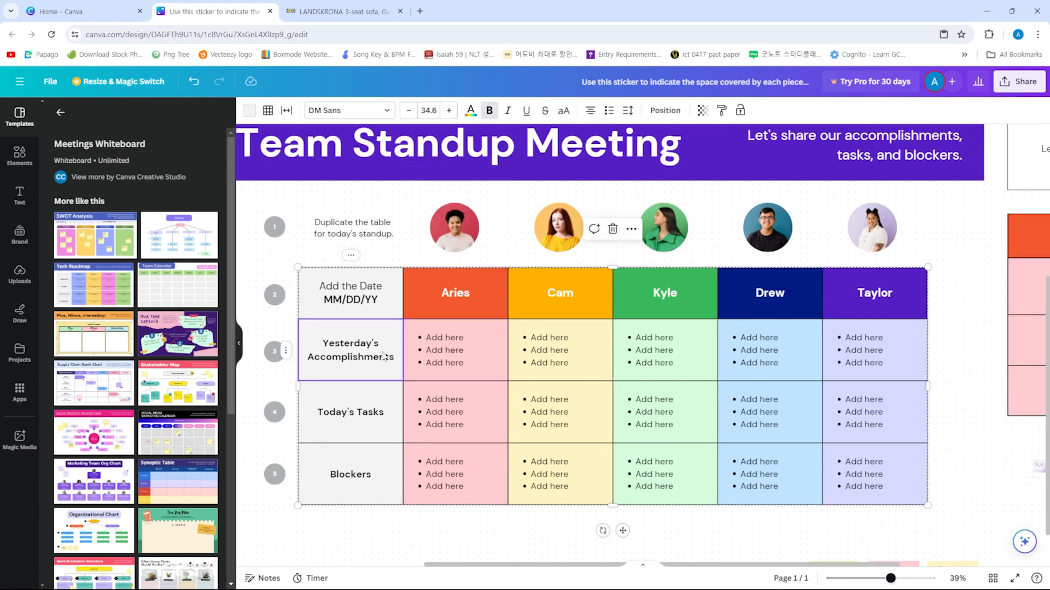
click(383, 356)
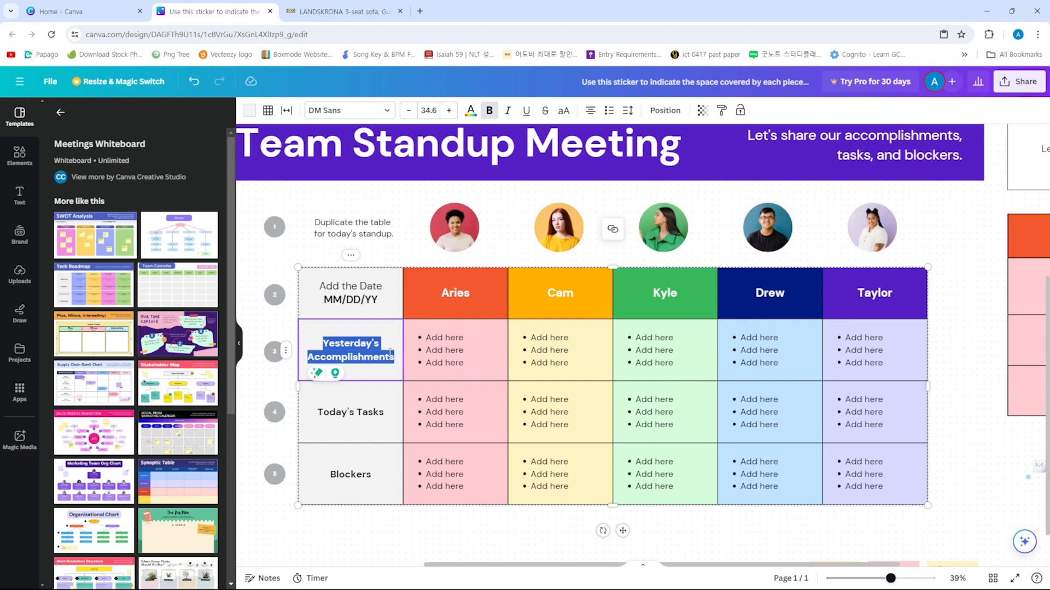
text(U)
text(Works Do)
text(ne)
Copy the style of the "Today's Tasks" cell and apply it to the "Works Done" cell
click(334, 423)
click(326, 413)
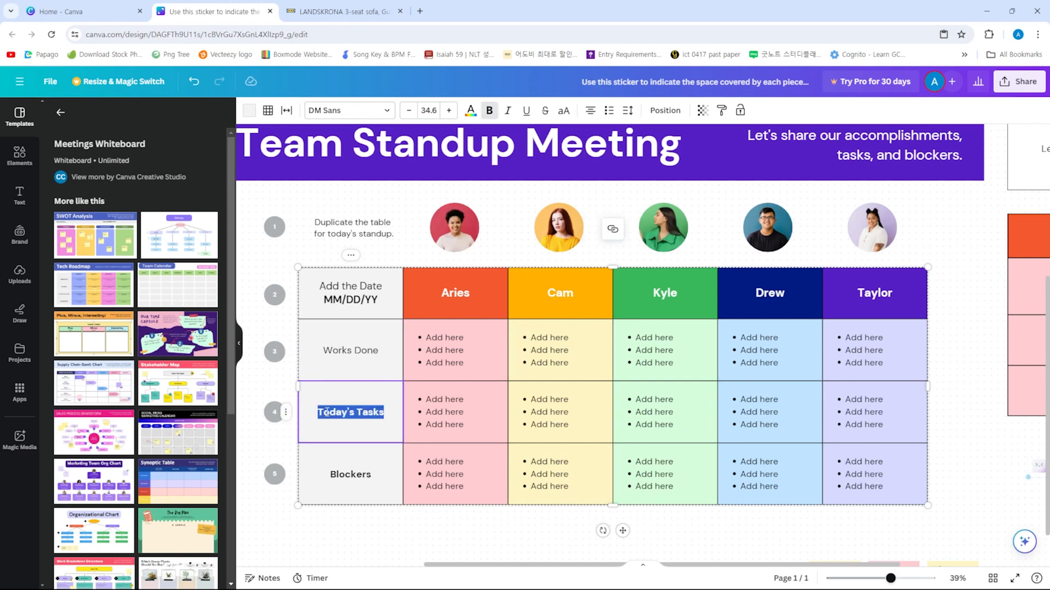
click(336, 351)
click(331, 416)
click(330, 418)
right_click(330, 419)
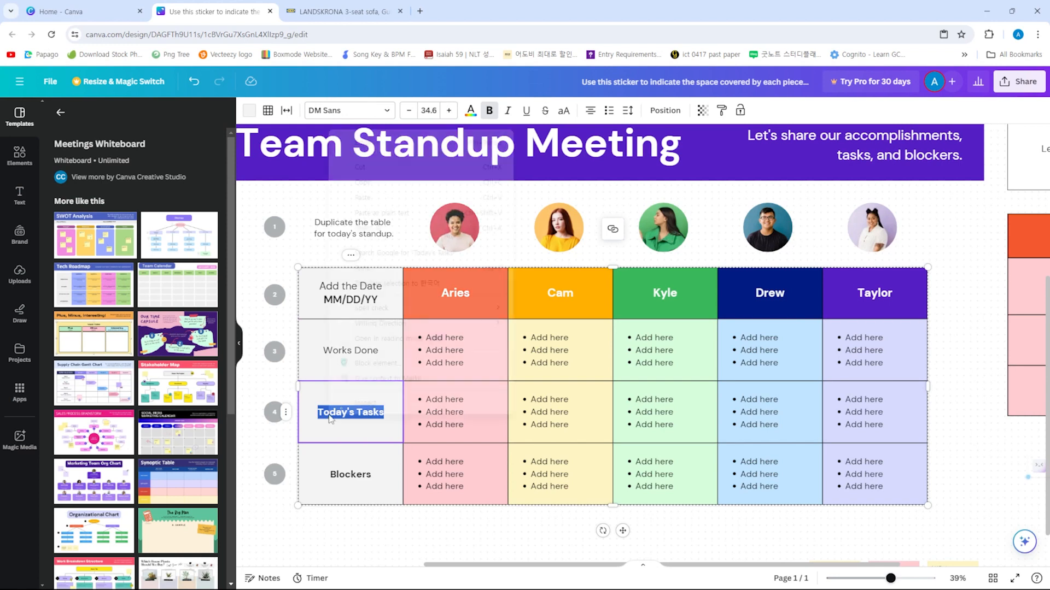
click(331, 418)
click(345, 396)
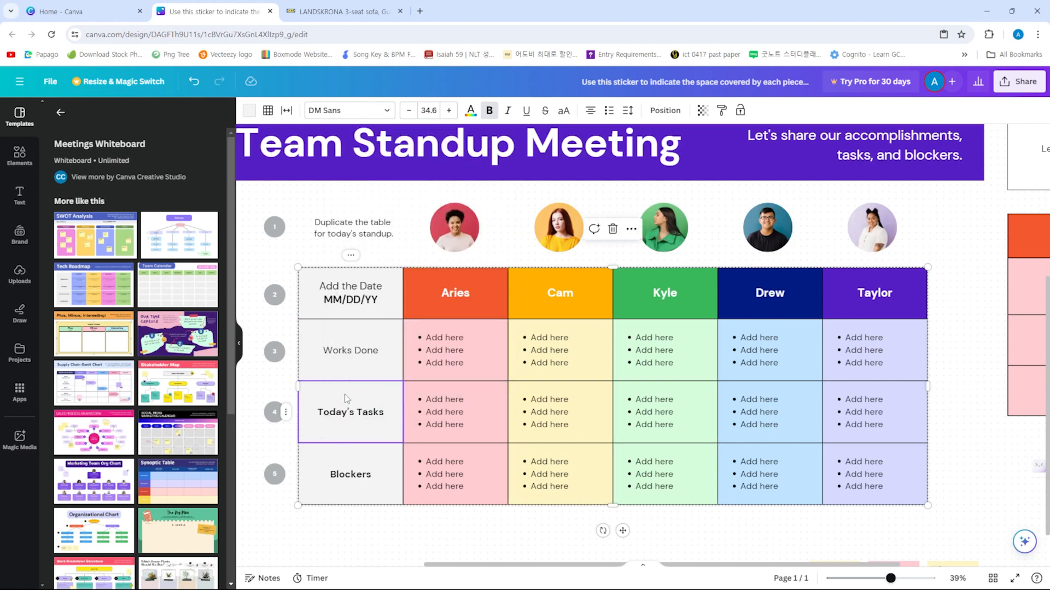
right_click(345, 405)
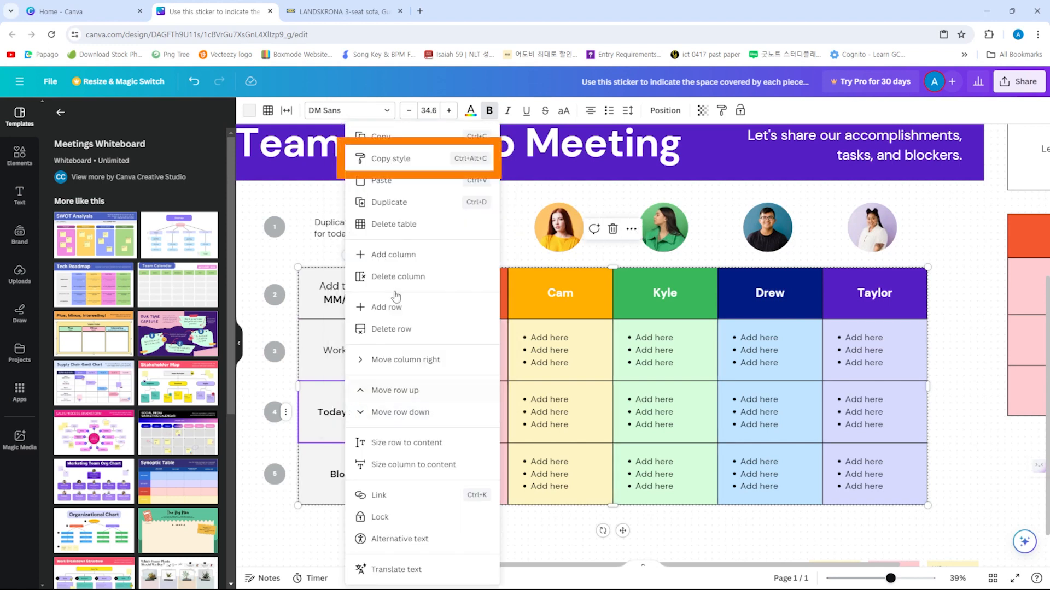
click(395, 164)
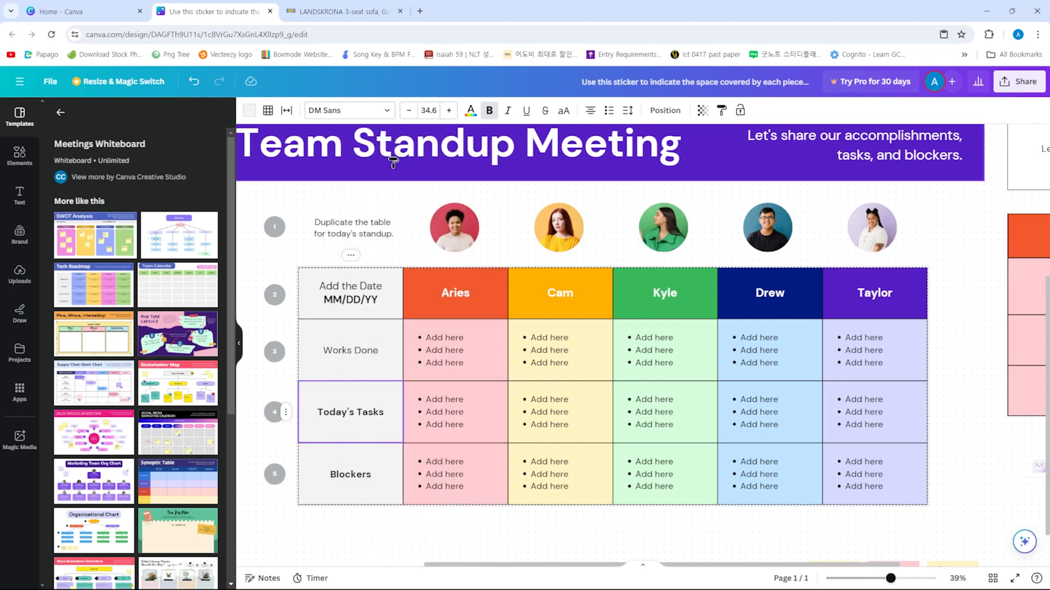
click(325, 350)
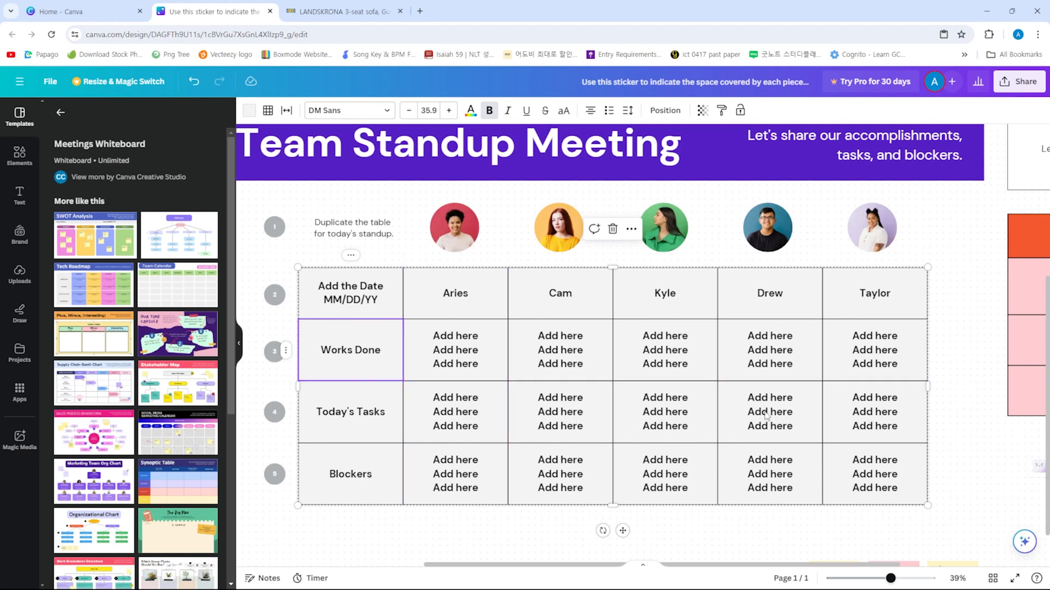
Undo the style applied to the table and reselect the "Works Done" cell
key(ctrl+z)
double_click(353, 363)
key(Escape)
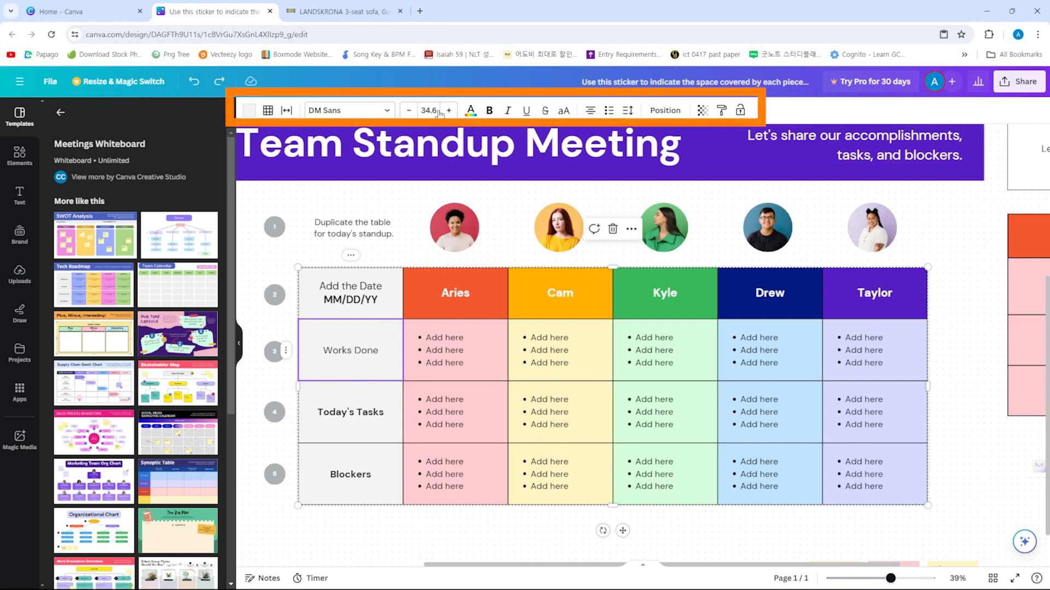
Look through the cell colour, border and table spacing options for the "Works Done" cell
click(249, 110)
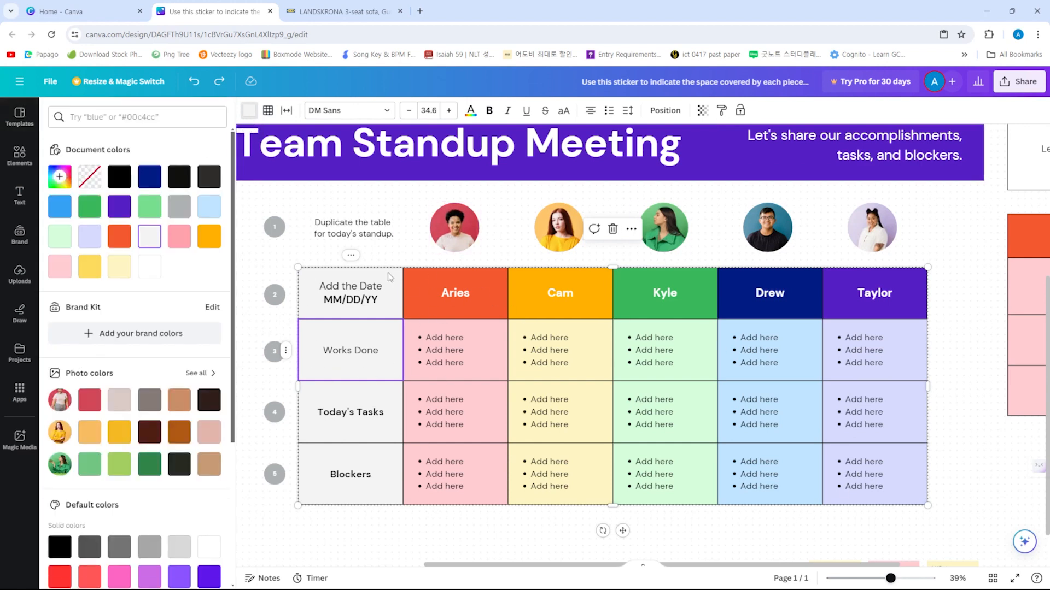
click(267, 111)
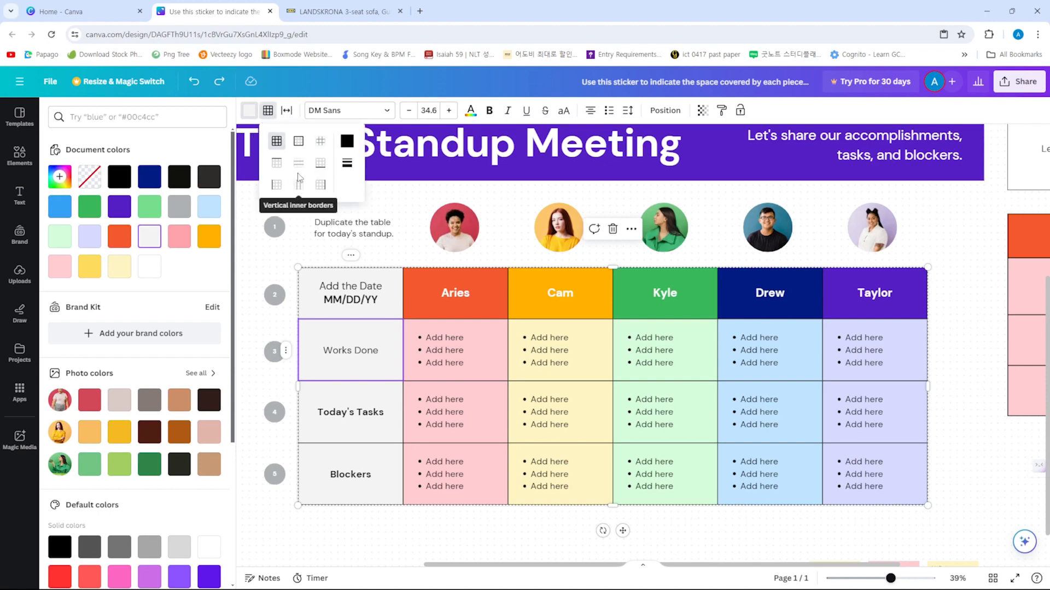
click(287, 109)
drag(286, 155, 246, 183)
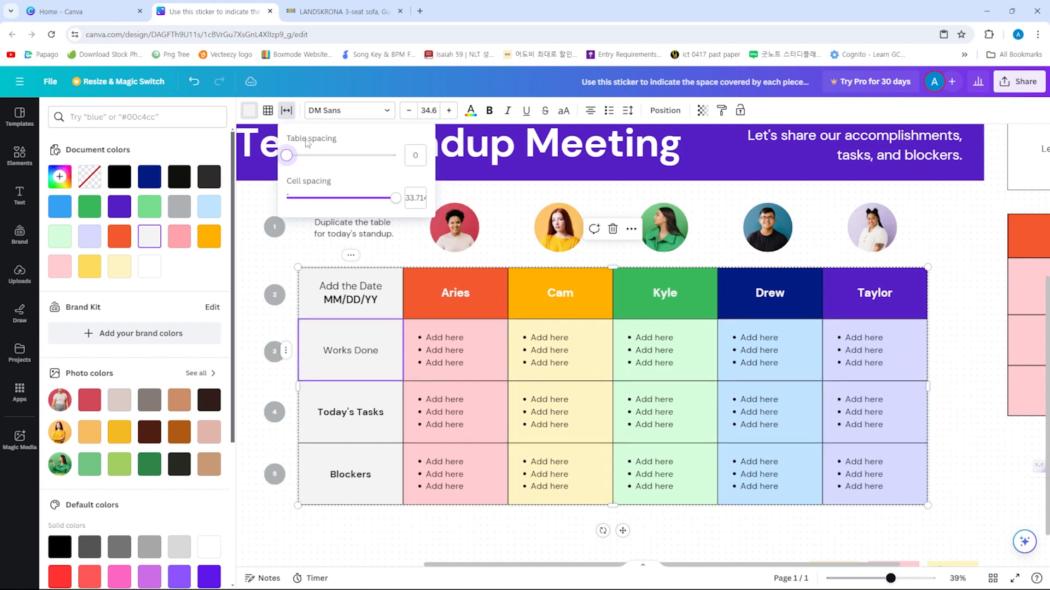
Change the "Works Done" label's font to Wedges and set its size to 56
click(325, 113)
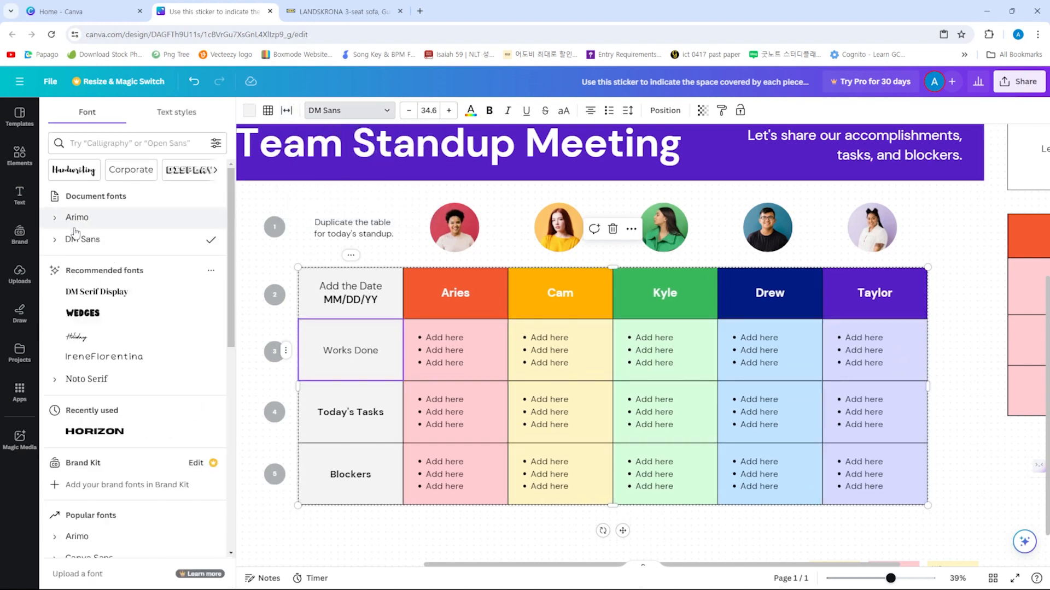
click(107, 323)
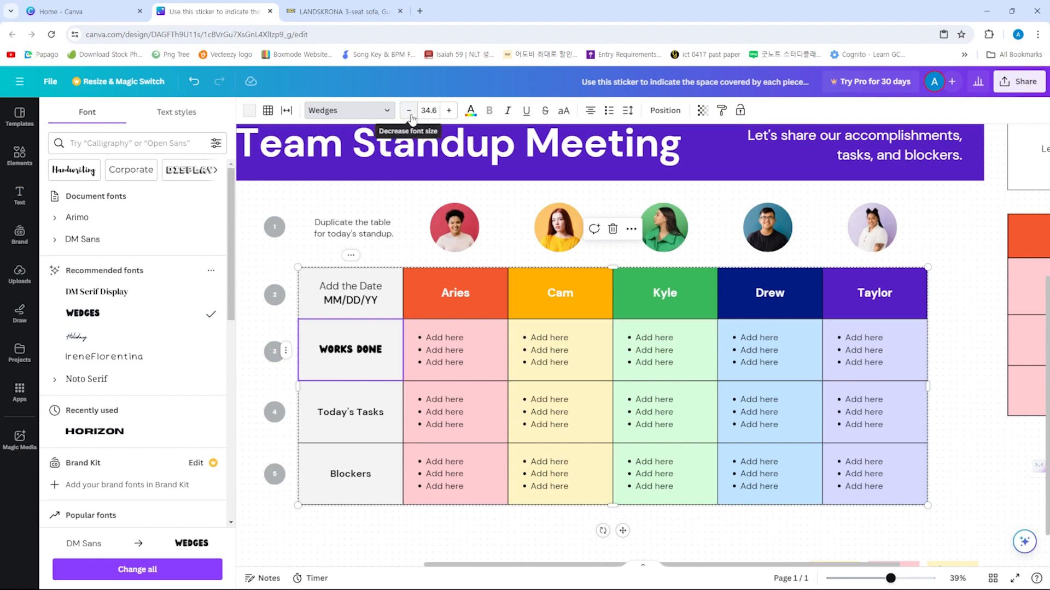
click(448, 111)
click(449, 111)
click(448, 110)
click(448, 111)
click(449, 111)
click(448, 111)
click(448, 111)
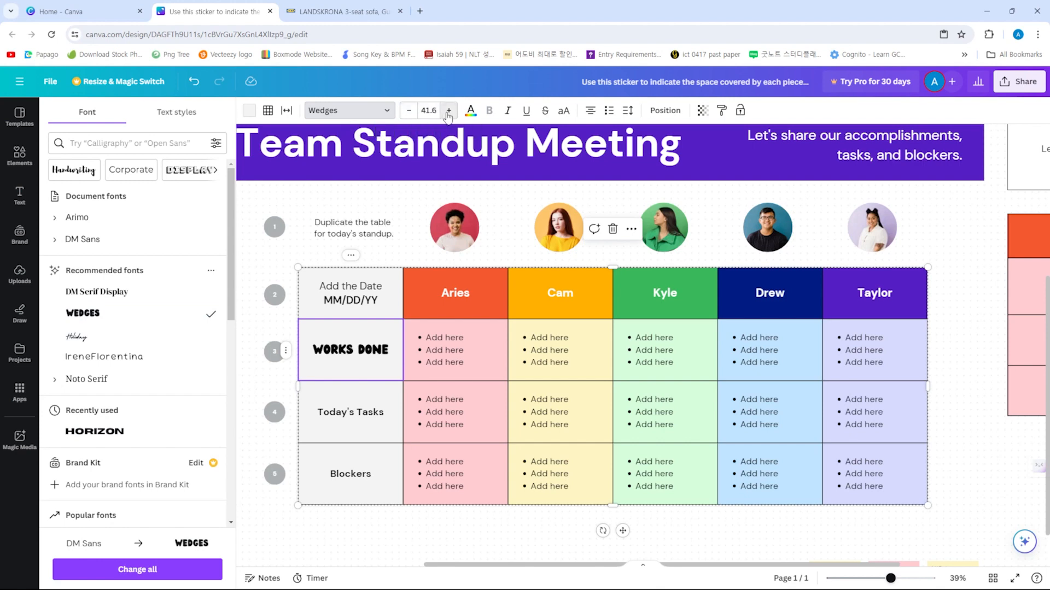
click(428, 111)
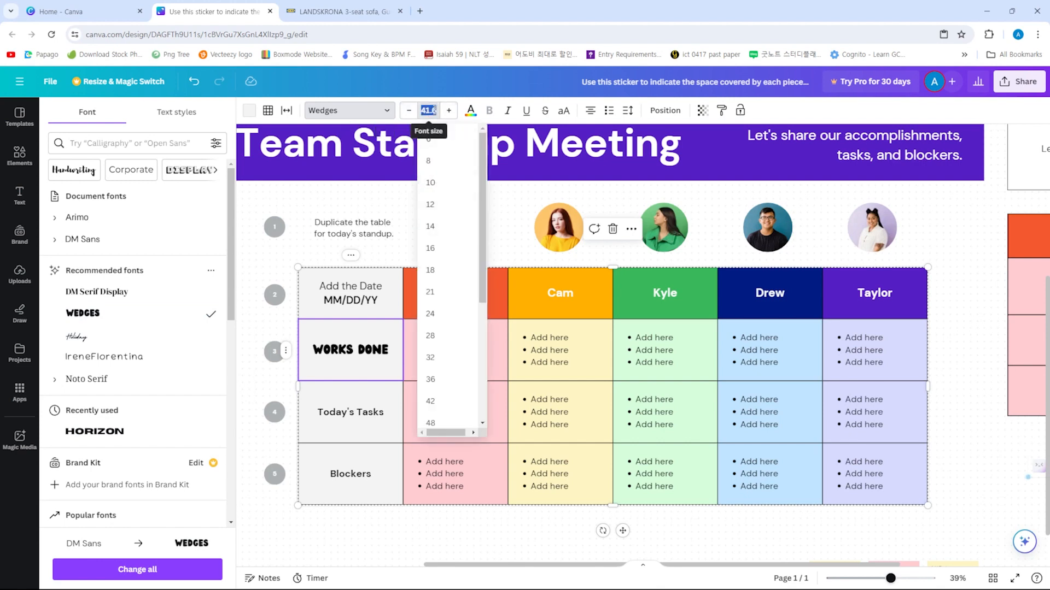
scroll(454, 240, down, 2)
click(458, 335)
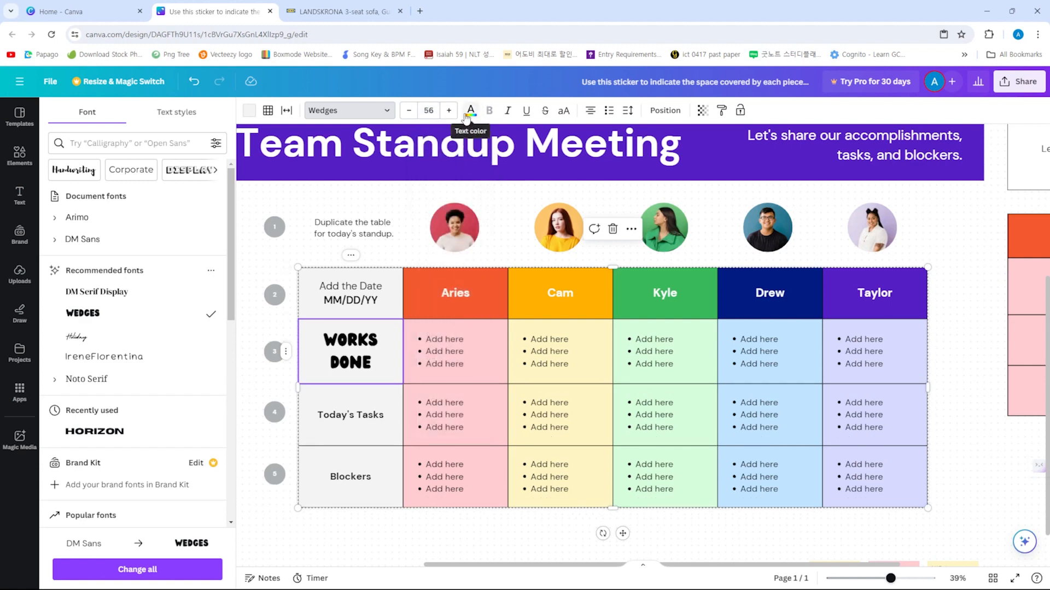
Recolour the "Works Done" text with the dark gray from the default solid colours
click(470, 111)
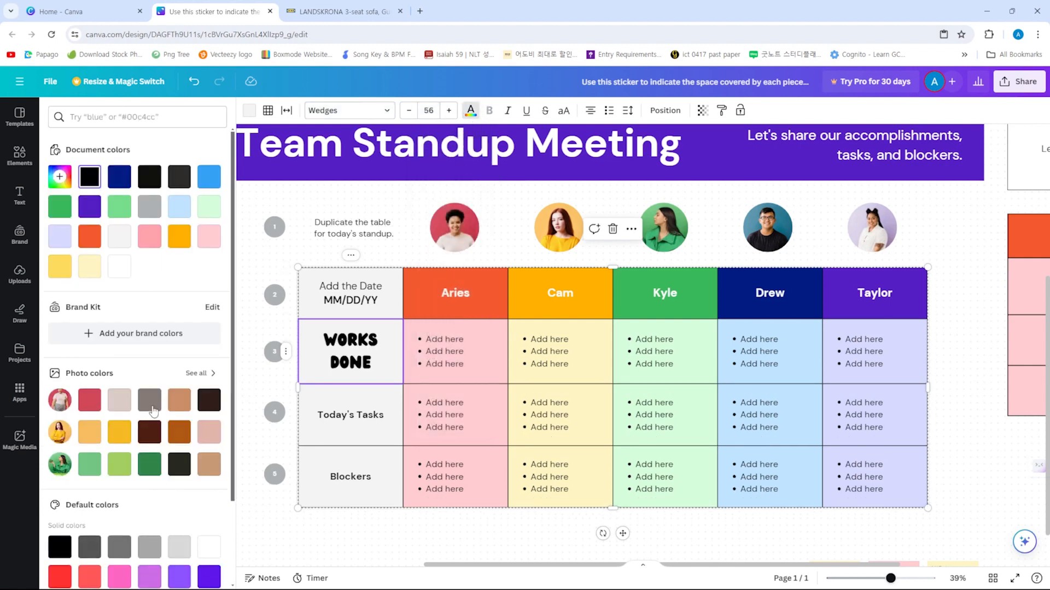
scroll(154, 411, down, 2)
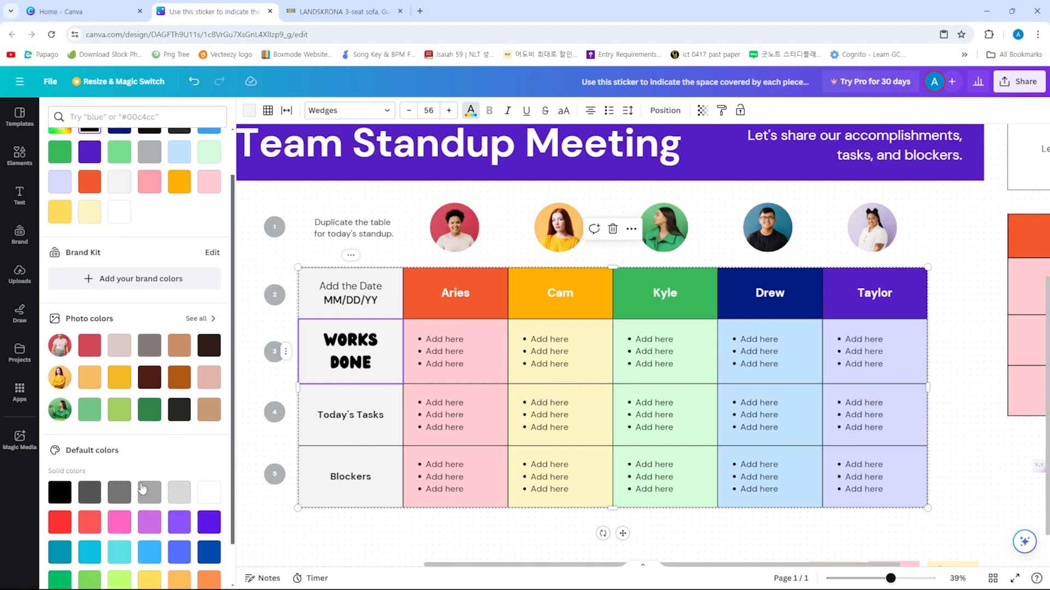
click(91, 491)
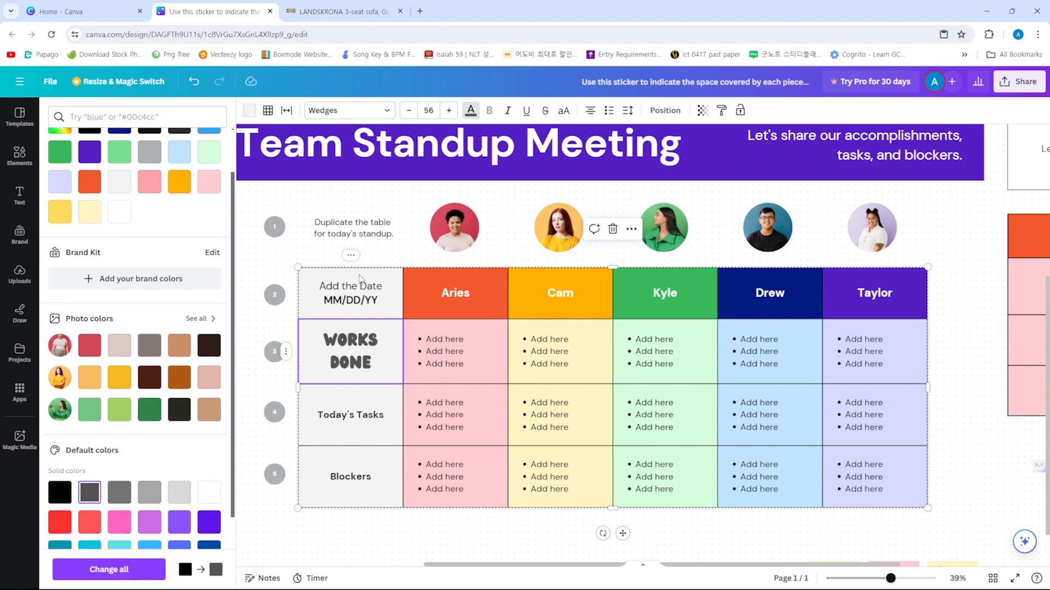
Try the "Works Done" label in bold DM Sans and return its font to Wedges
click(345, 115)
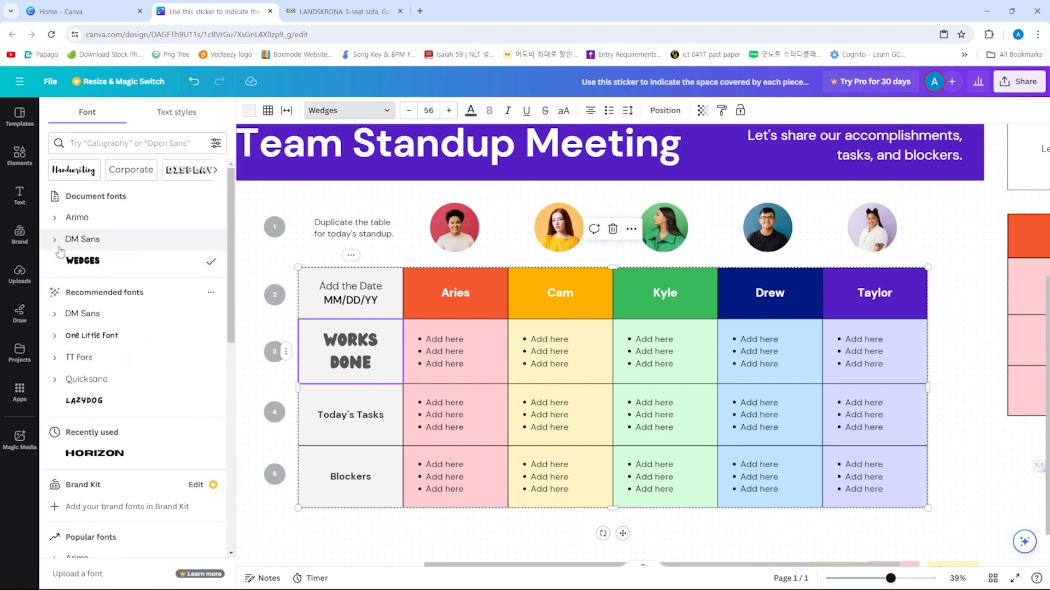
click(90, 241)
click(490, 113)
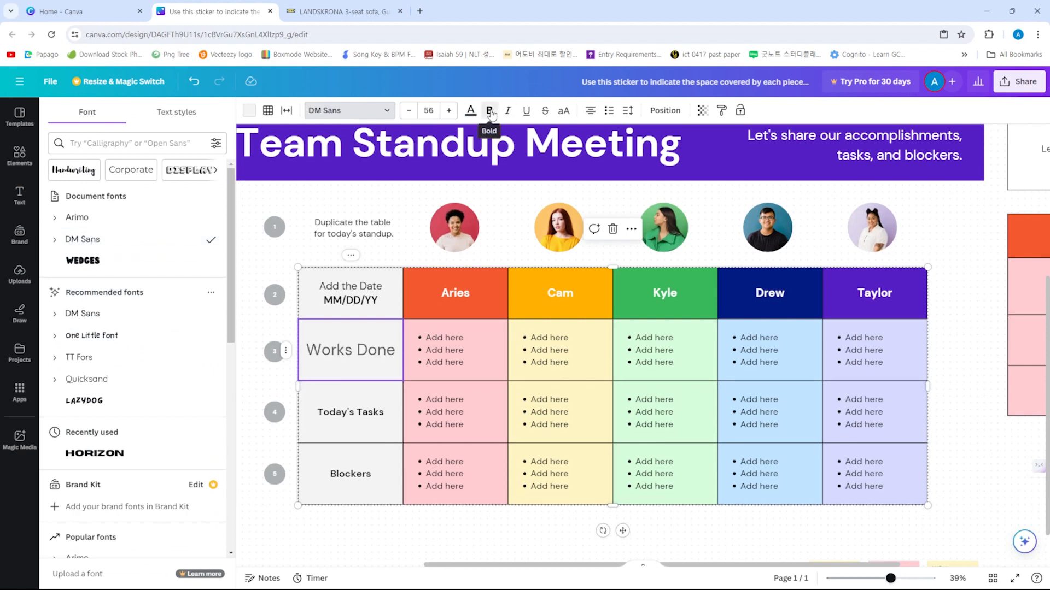
click(148, 267)
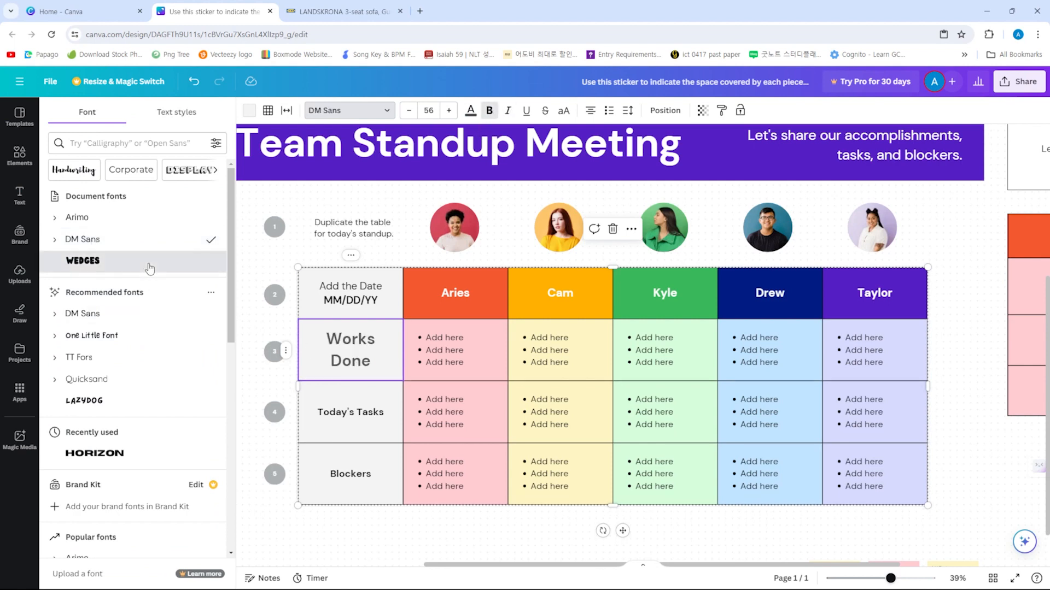
Try italic, underline and strikethrough formatting on the "Works Done" label
click(507, 112)
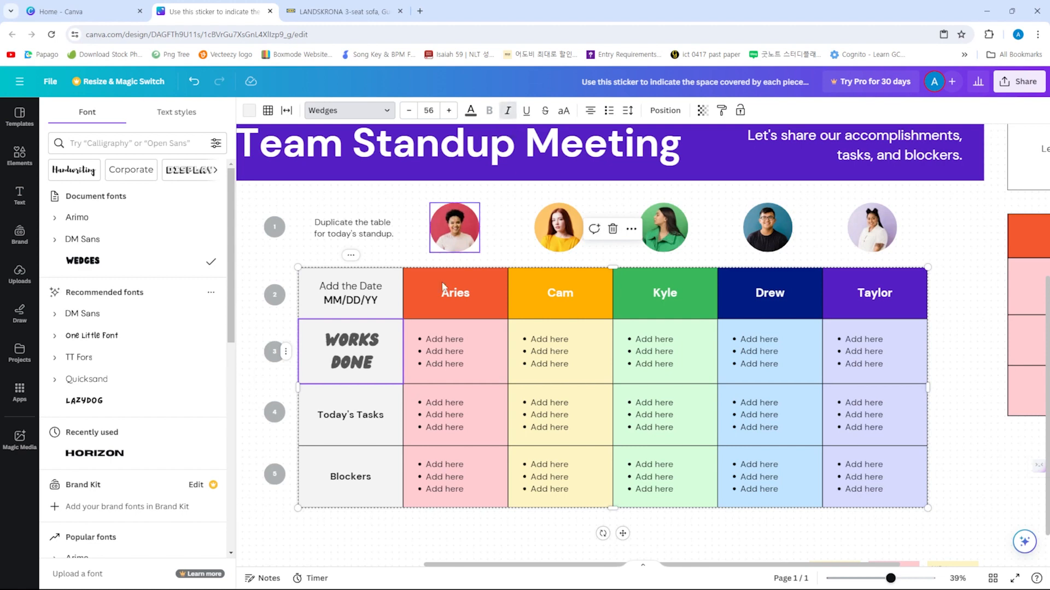
click(508, 111)
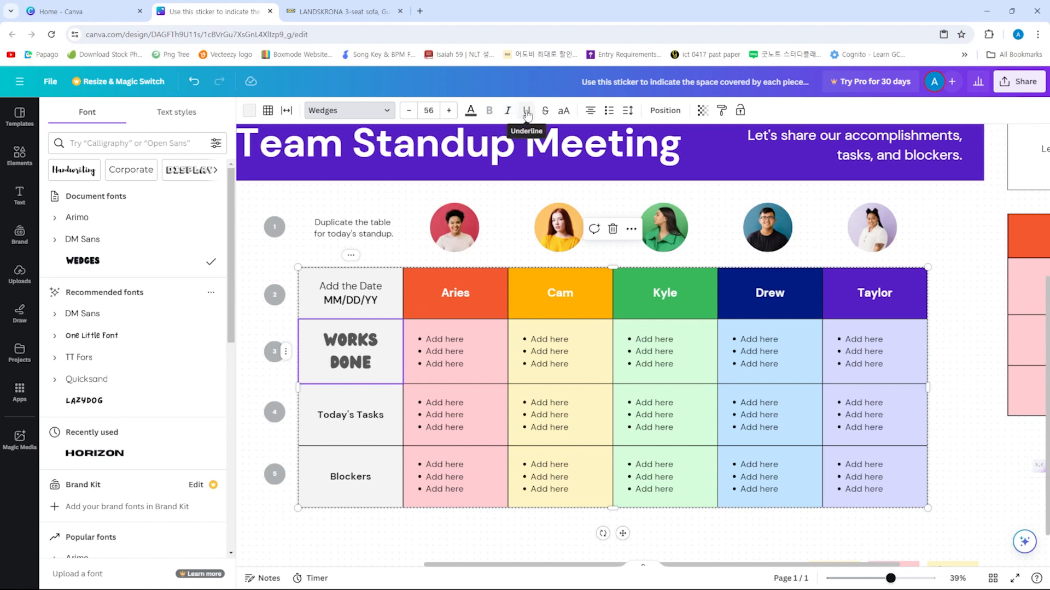
click(526, 112)
click(527, 113)
click(544, 112)
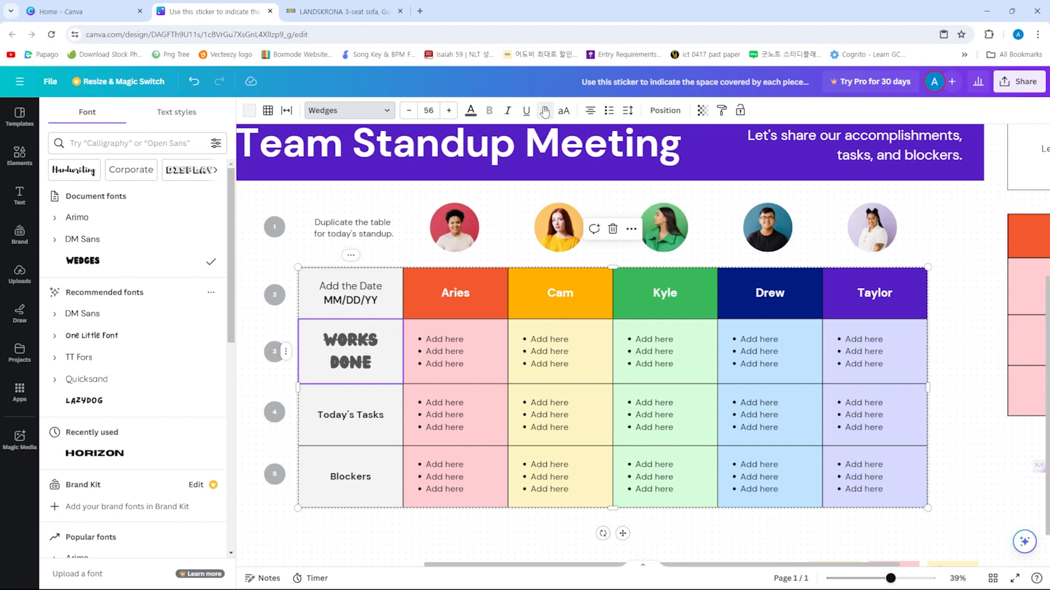
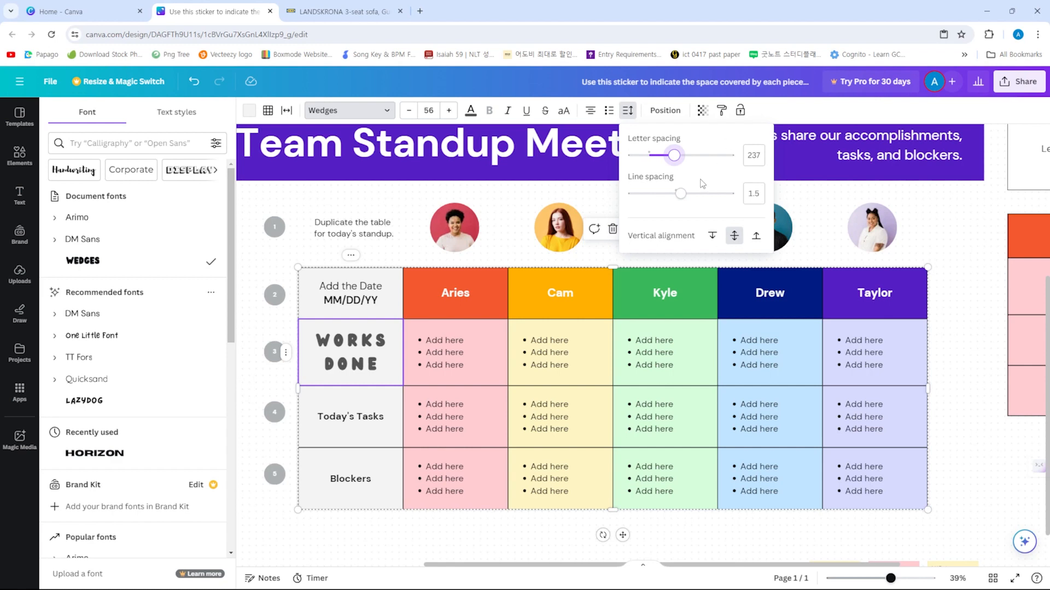
Align the "Works Done" text vertically to the bottom of its cell and set its line spacing to 1.5
click(710, 240)
click(733, 236)
drag(681, 193, 706, 197)
click(755, 237)
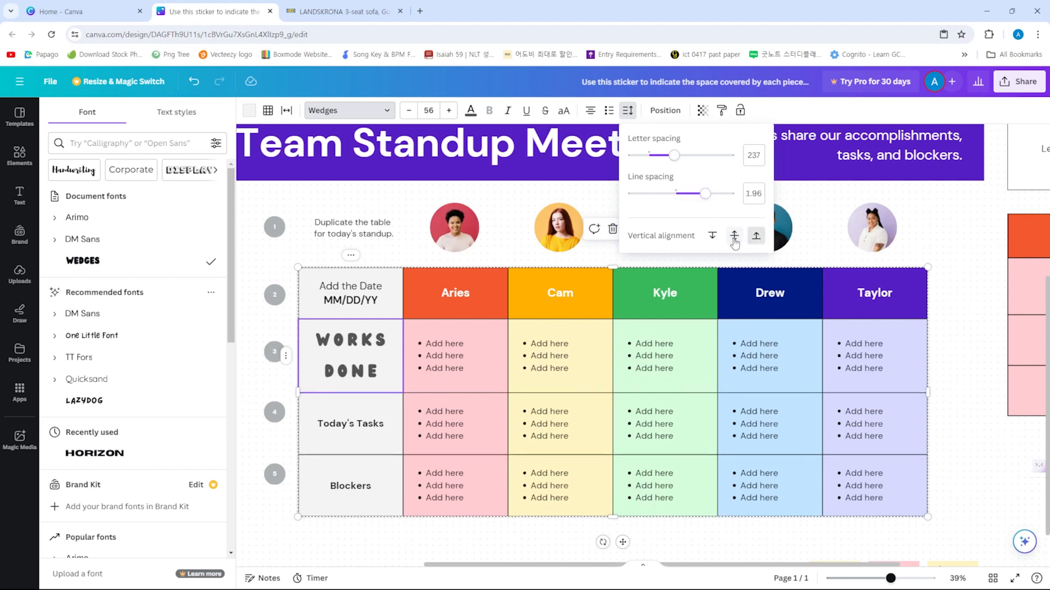
click(747, 193)
text(1.5)
key(Return)
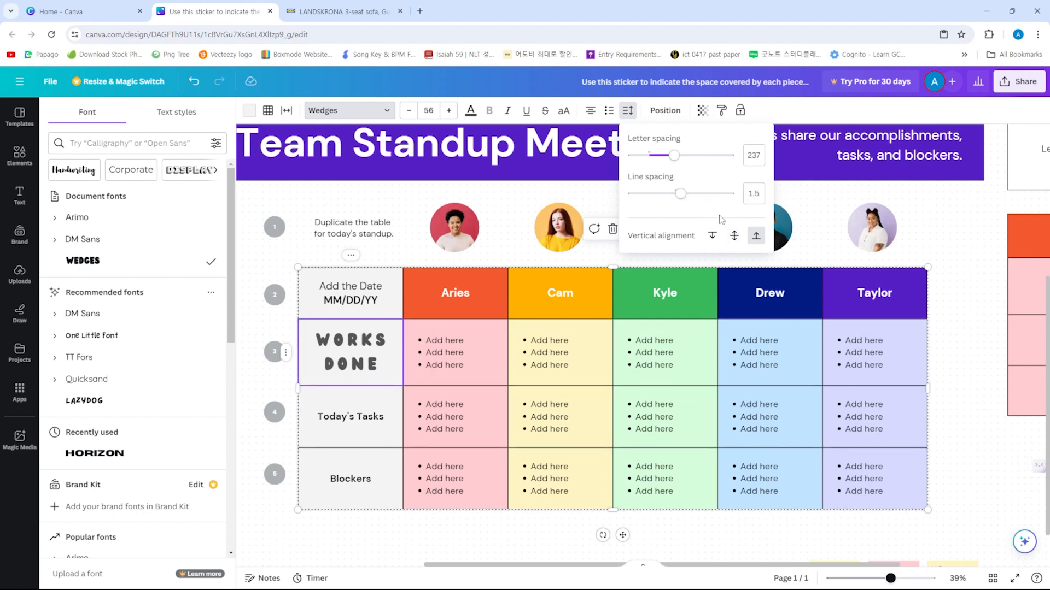
Open the list of layers and select the whole table in it
click(674, 112)
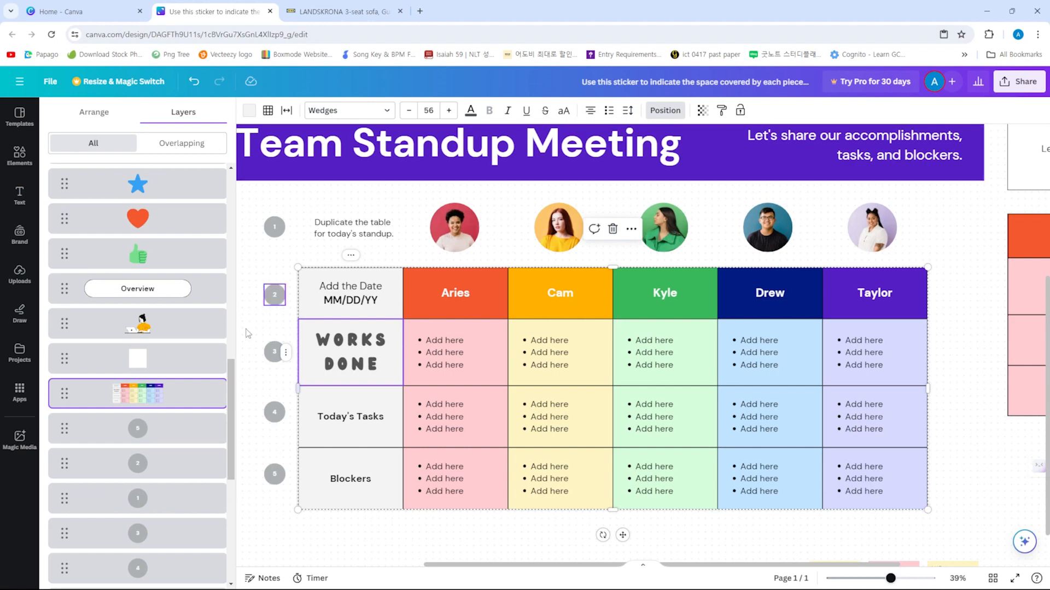
scroll(82, 426, up, 1)
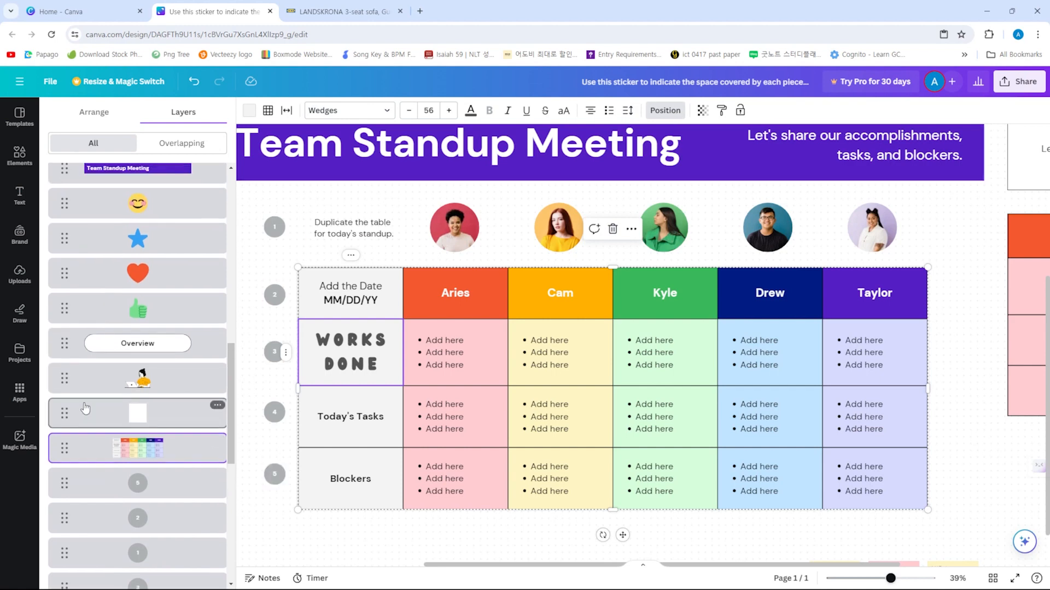
click(54, 456)
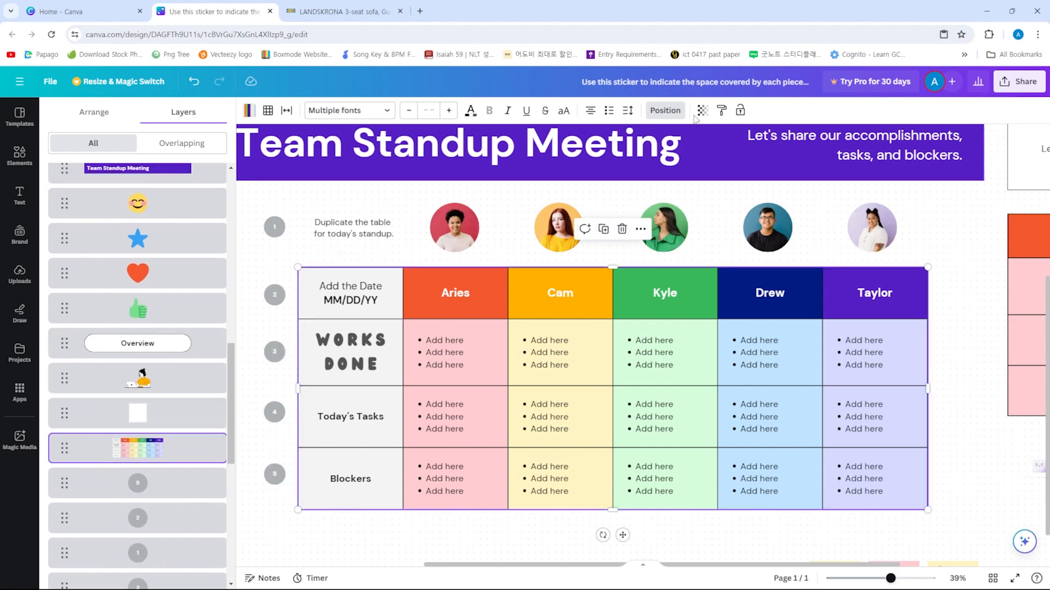
Try adjusting the whole table's transparency and copying its style
click(708, 116)
drag(671, 155, 693, 149)
click(707, 114)
click(722, 110)
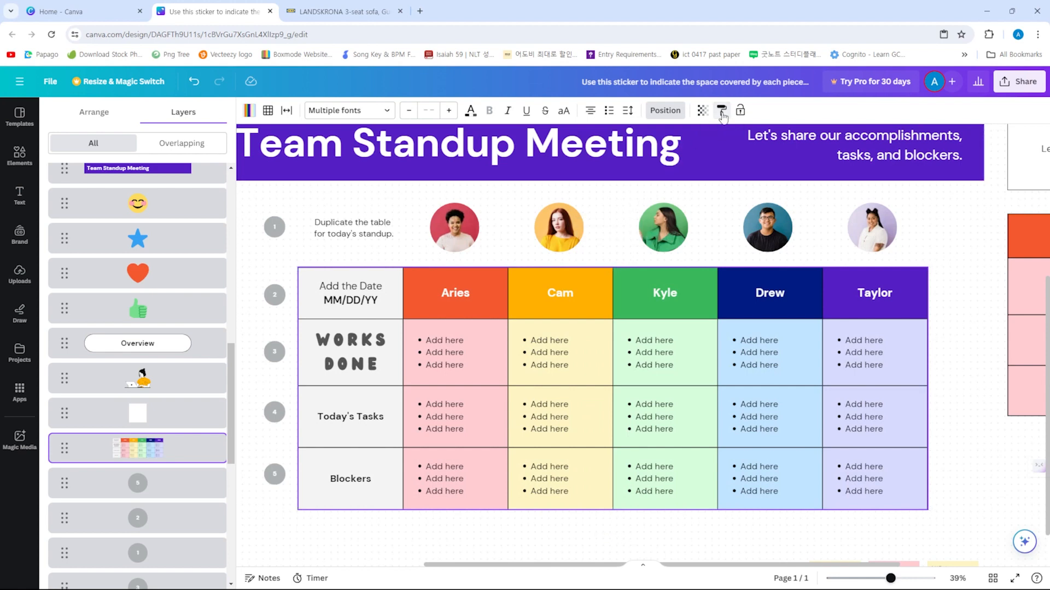
Lock the table to test whether it can be moved, and unlock it again
click(741, 111)
drag(422, 384, 468, 376)
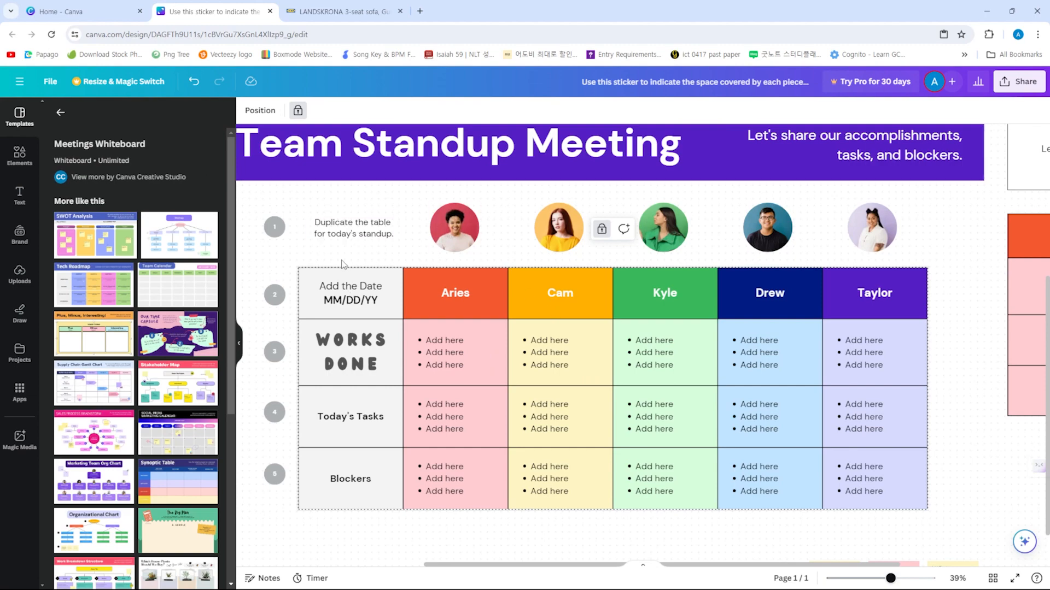
scroll(340, 254, right, 2)
scroll(339, 253, right, 2)
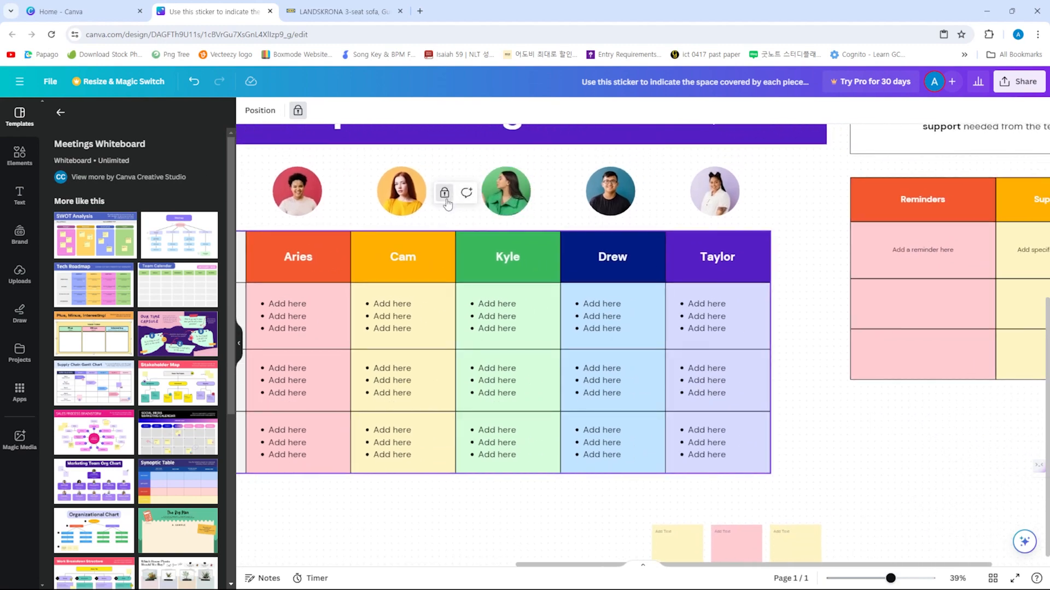
click(446, 201)
View the additional options for the second portrait, above the yellow column
scroll(413, 312, up, 3)
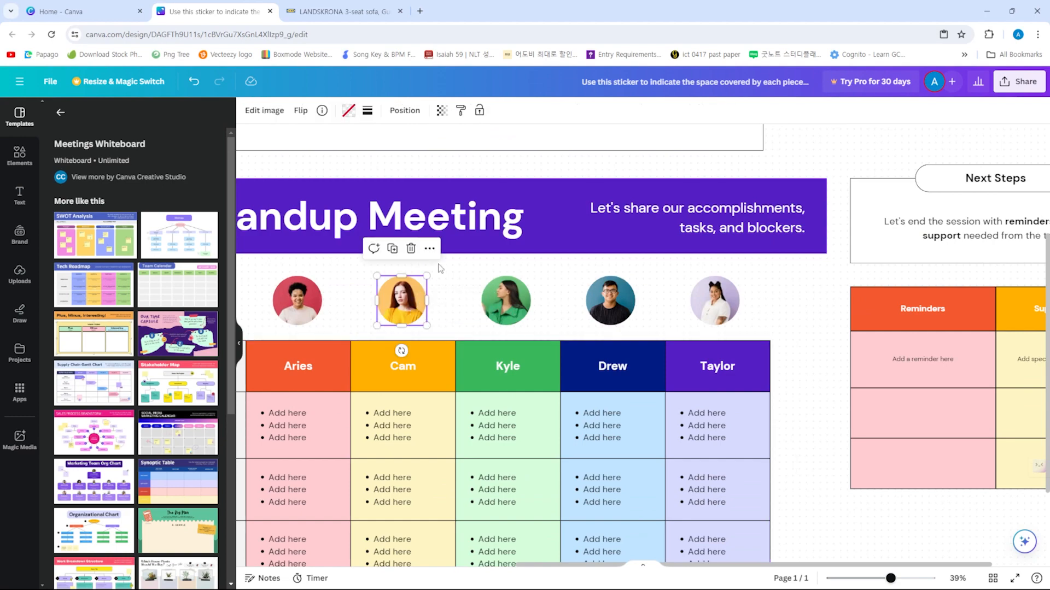
click(429, 249)
click(413, 302)
click(464, 304)
Examine the overall whiteboard layout around the Team Standup Meeting banner and table
scroll(396, 328, up, 3)
scroll(396, 328, down, 3)
scroll(396, 328, down, 5)
scroll(328, 355, up, 3)
scroll(280, 379, down, 2)
scroll(397, 386, left, 2)
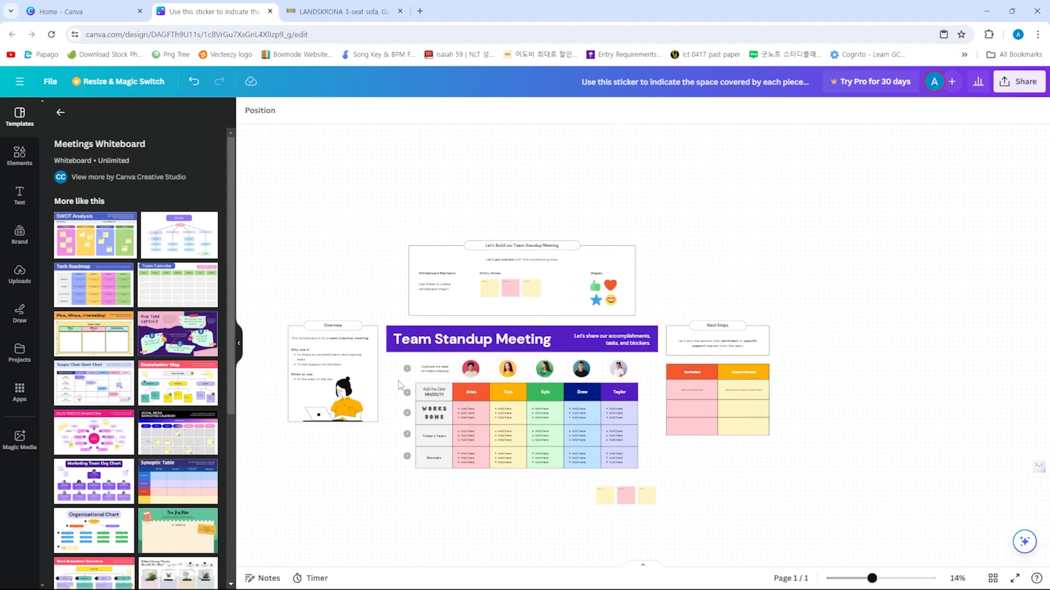
scroll(438, 330, up, 4)
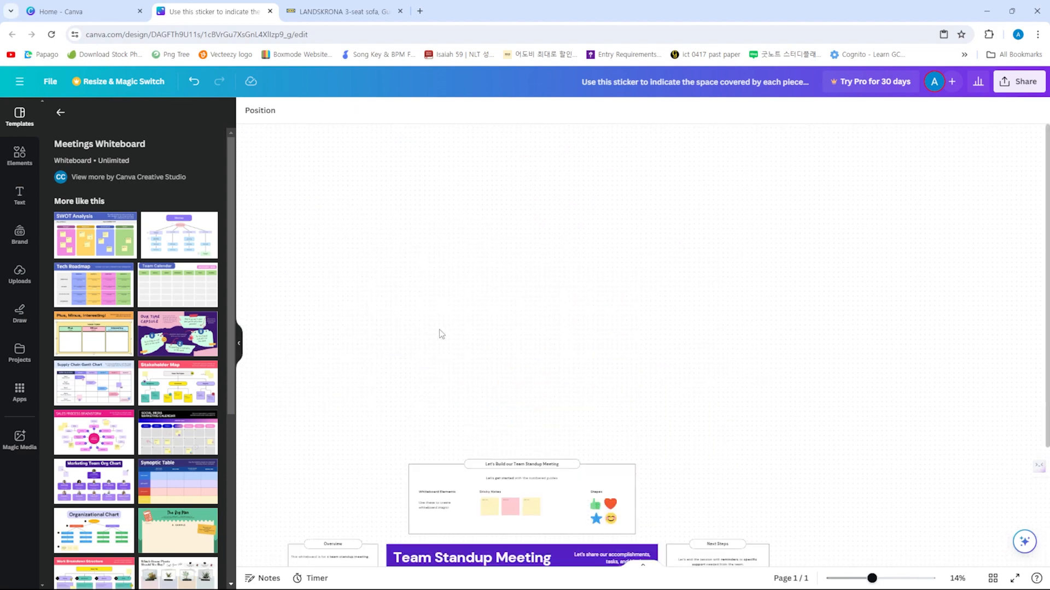
scroll(489, 377, down, 3)
scroll(489, 377, up, 5)
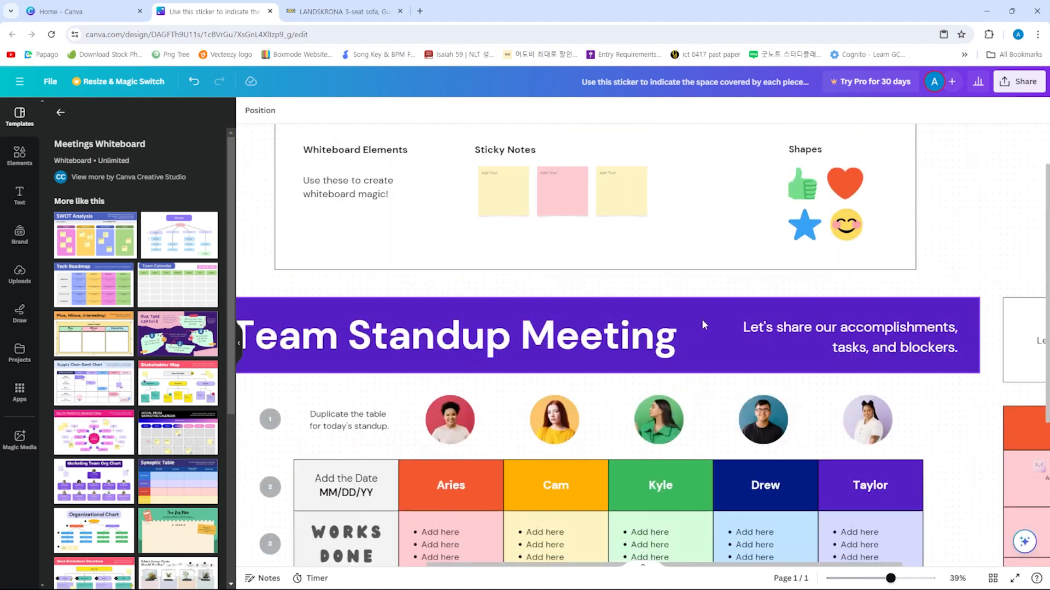
Look through the context options available for the purple Team Standup Meeting banner
right_click(704, 325)
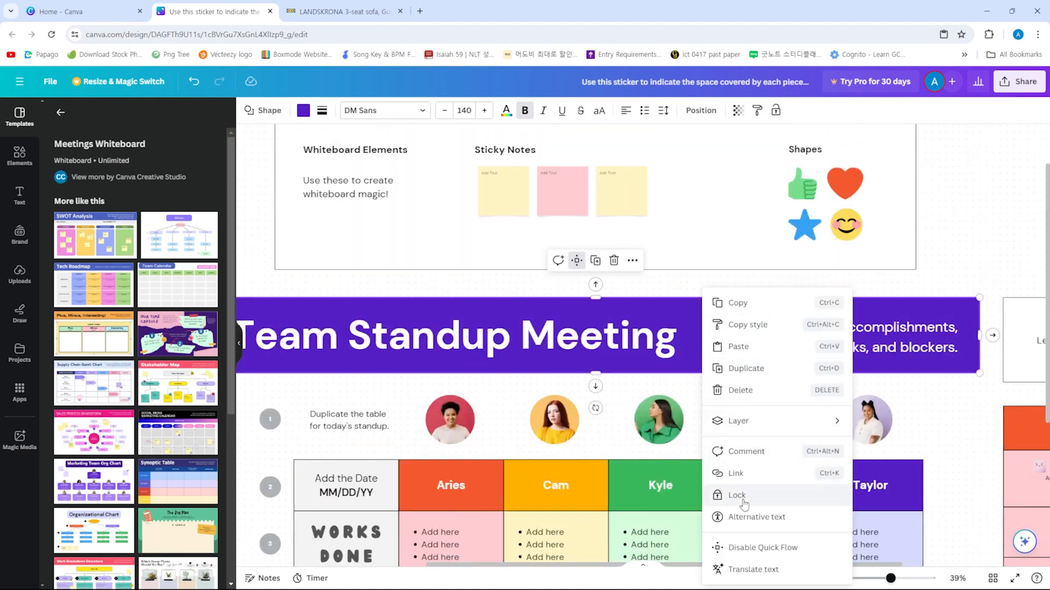
click(457, 412)
right_click(457, 411)
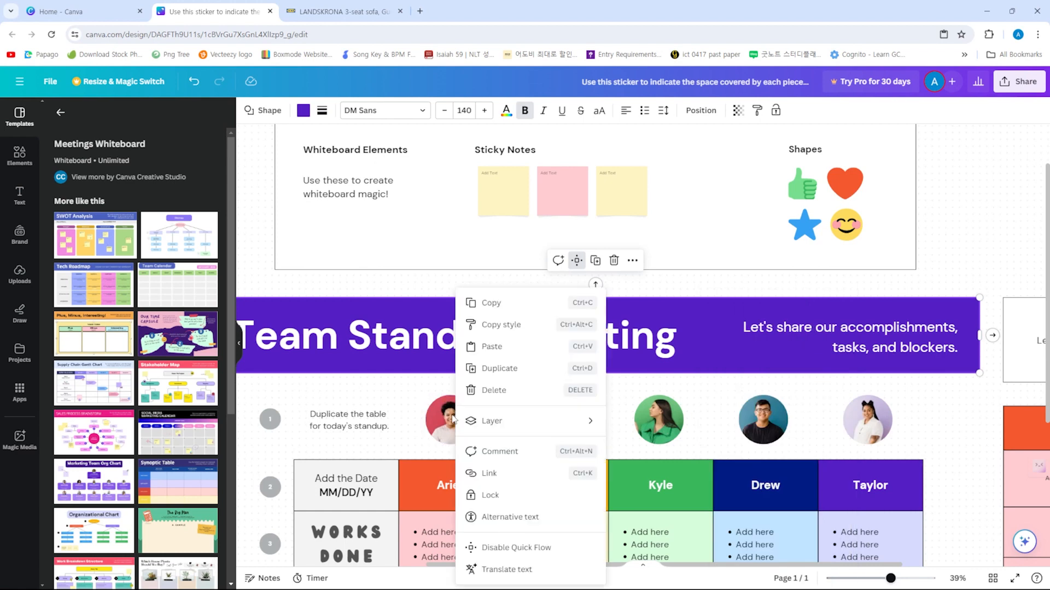
Apply the colours of the first portrait to the page, inspect the whiteboard and undo the recolouring
click(453, 419)
right_click(449, 433)
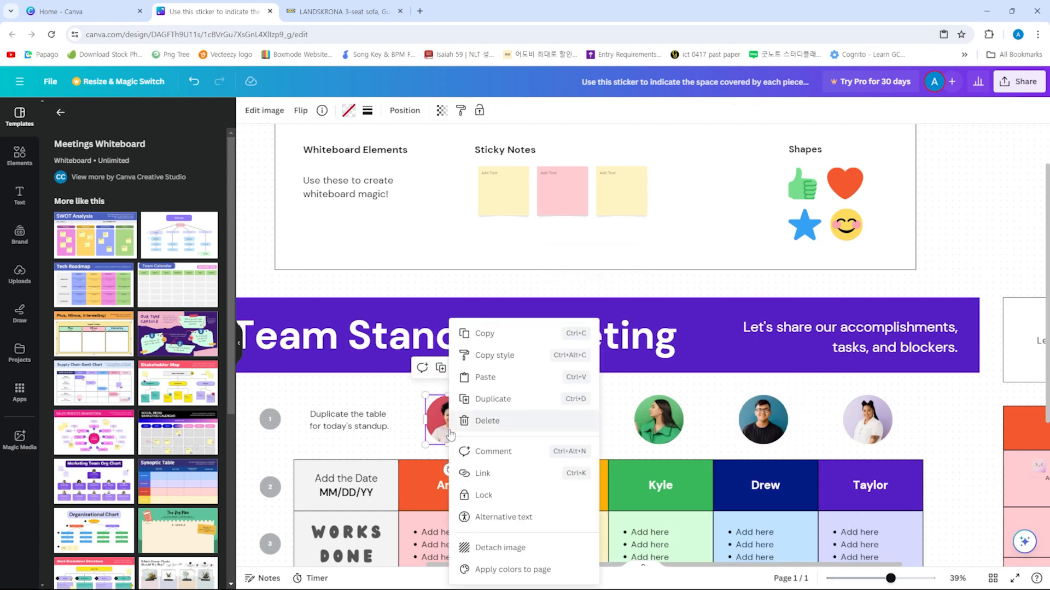
click(550, 573)
scroll(565, 460, down, 5)
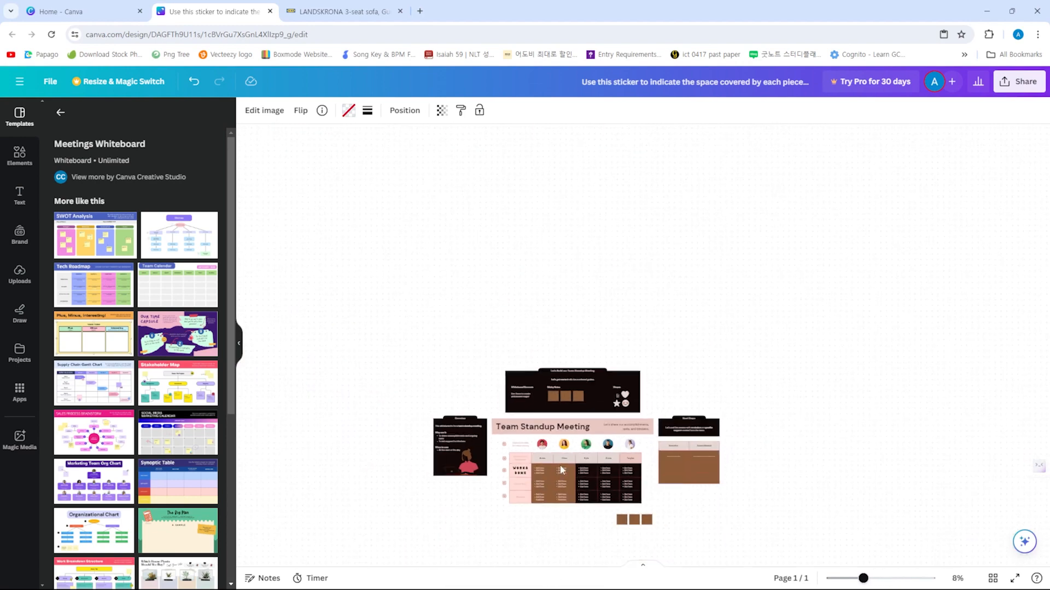
scroll(534, 451, up, 3)
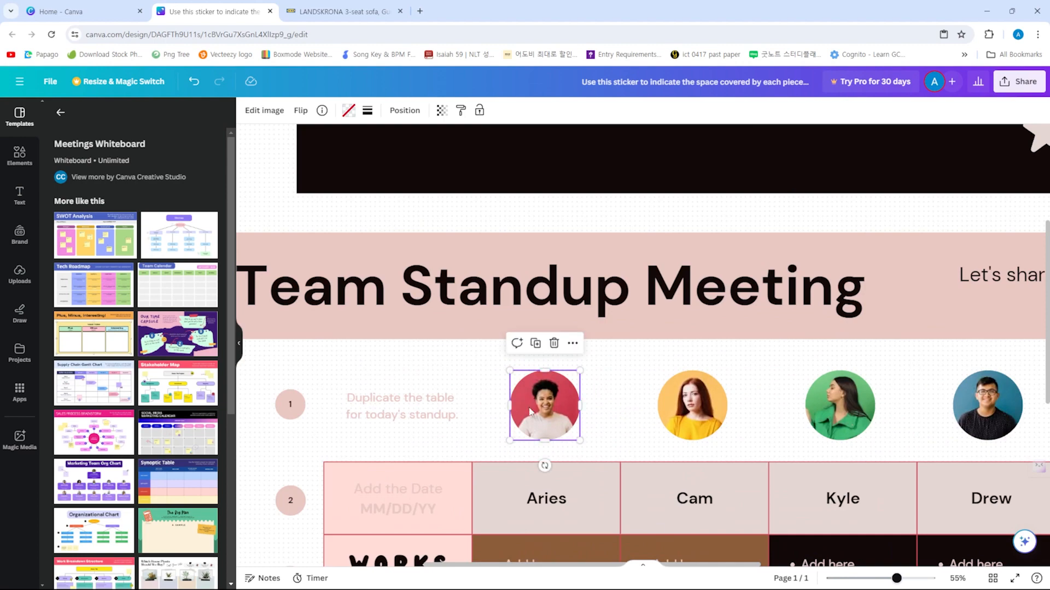
scroll(789, 378, down, 3)
scroll(789, 378, down, 2)
key(ctrl+z)
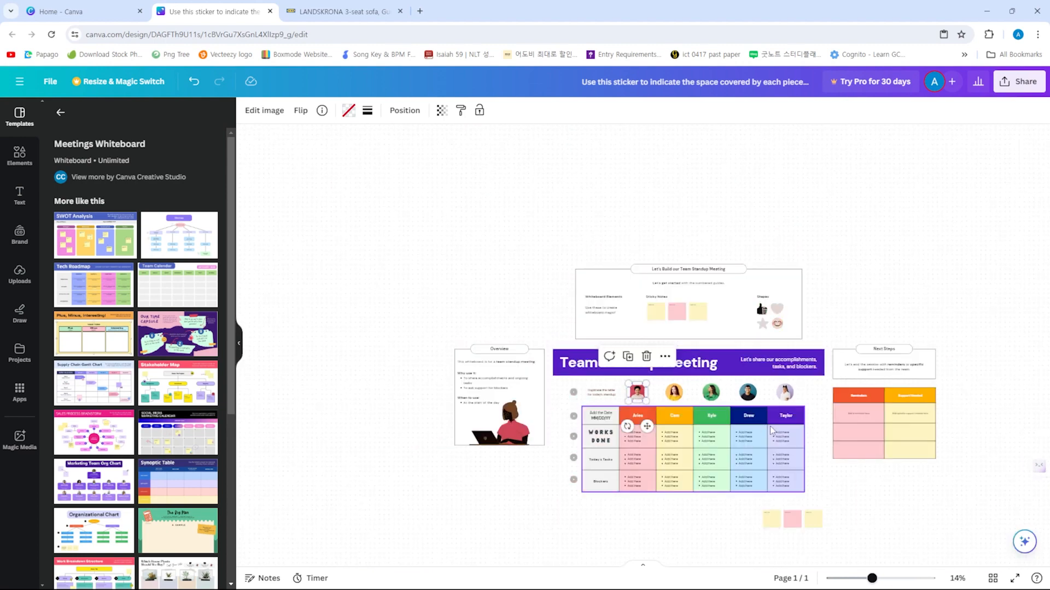
Apply the colours of the second portrait to the page, inspect the whiteboard and undo the recolouring
right_click(668, 389)
click(673, 398)
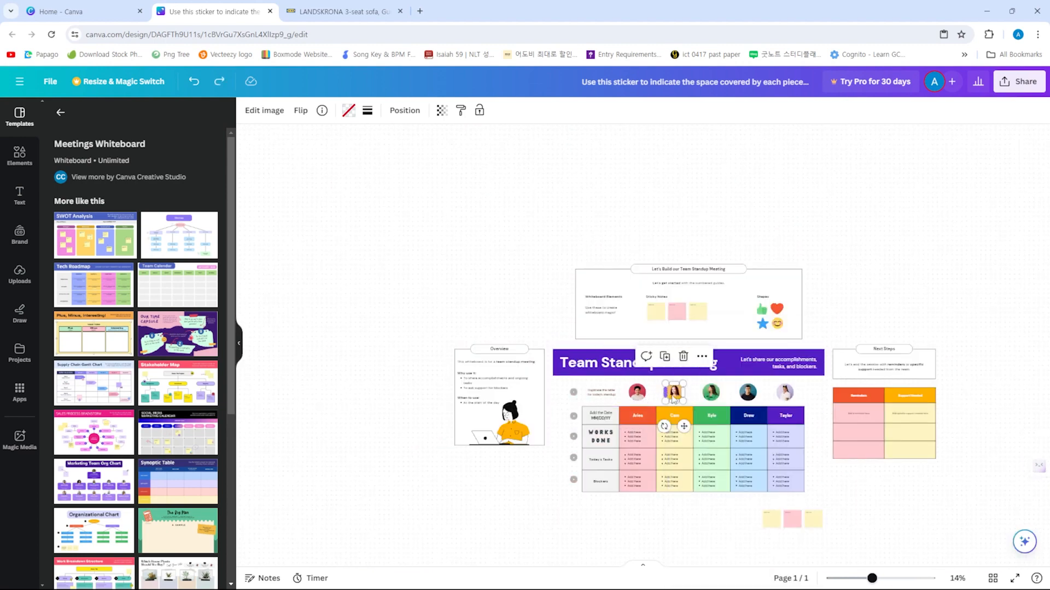
right_click(673, 400)
click(724, 570)
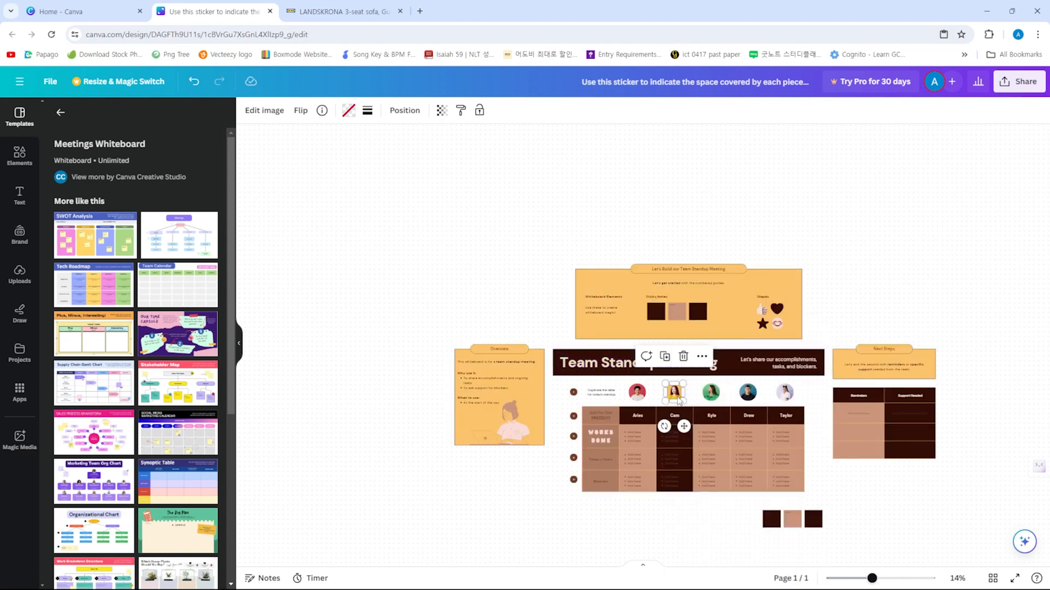
scroll(679, 401, up, 10)
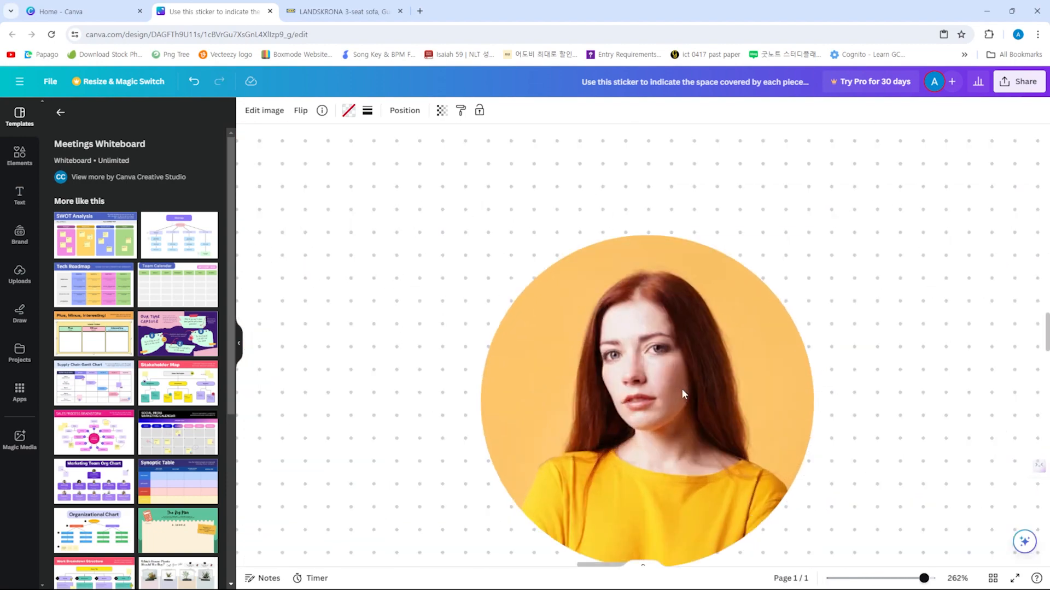
scroll(681, 388, down, 5)
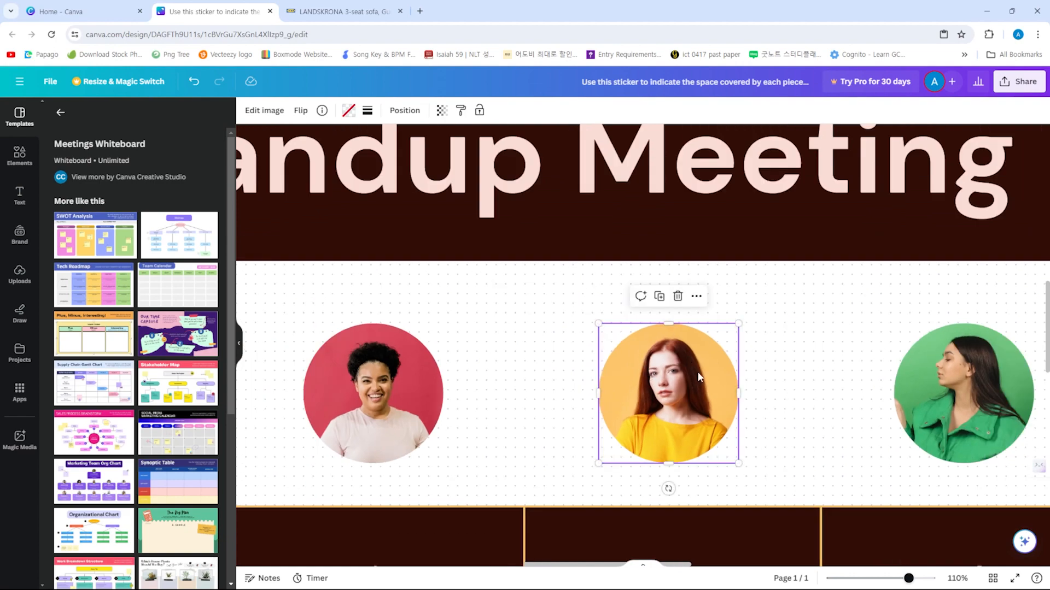
scroll(686, 358, down, 8)
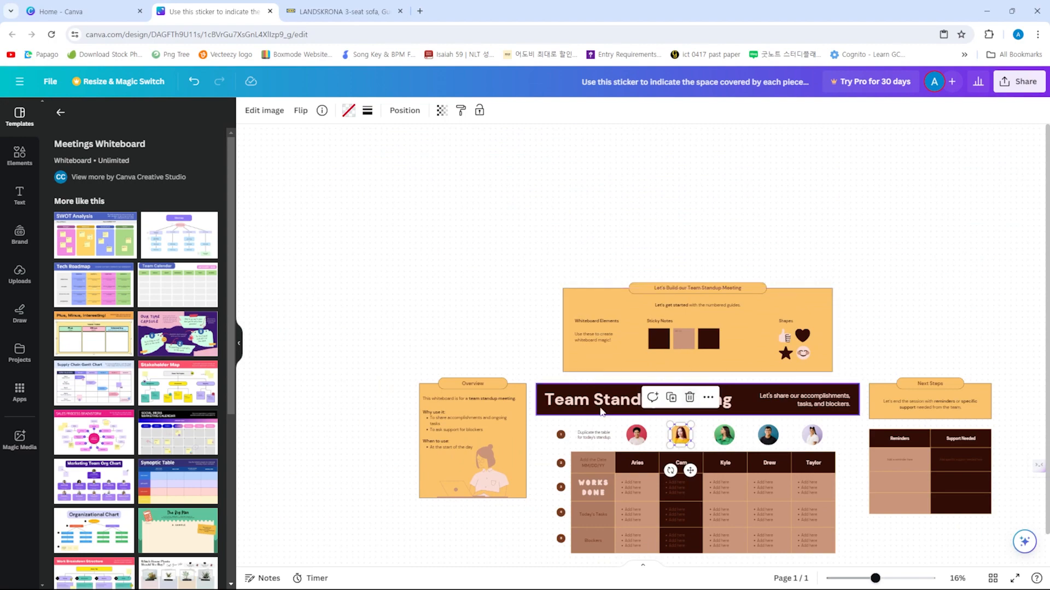
scroll(799, 407, up, 4)
key(ctrl+z)
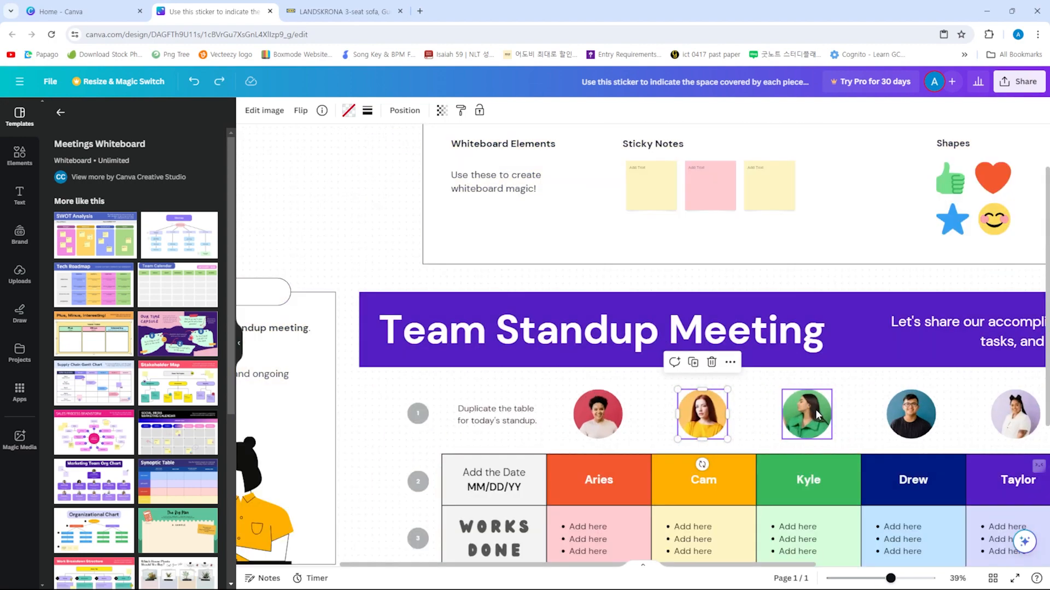
Apply the colours of the third portrait, with the green background, to the page and undo the recolouring
right_click(819, 405)
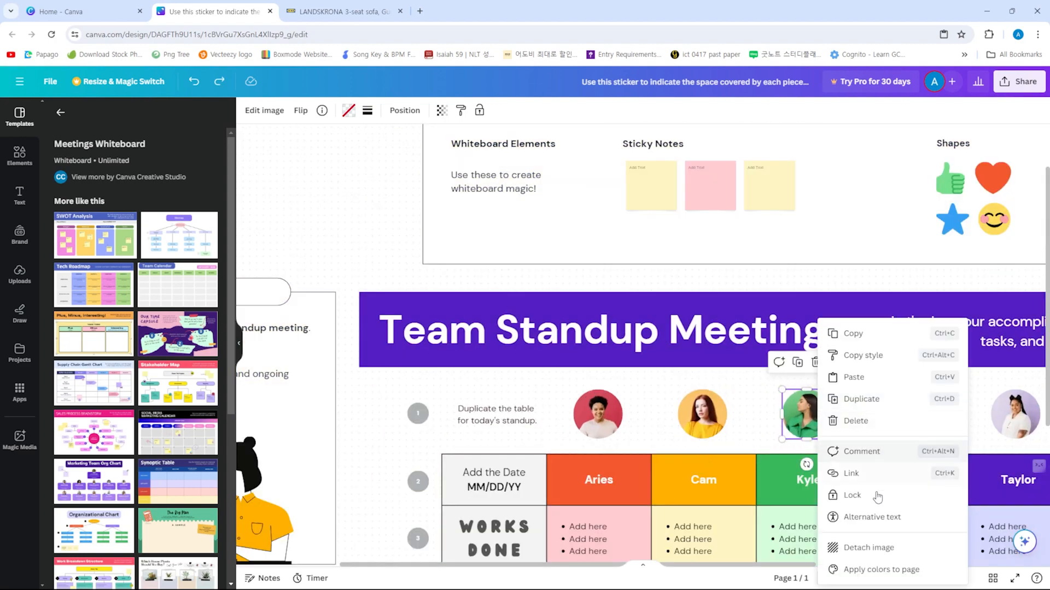
click(869, 568)
scroll(828, 440, down, 6)
scroll(832, 435, up, 5)
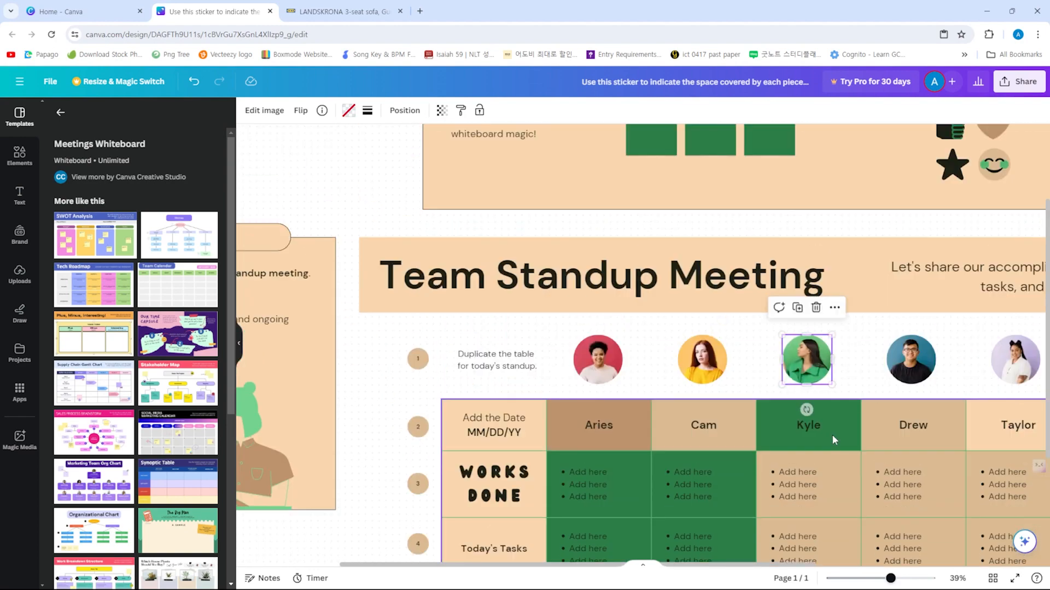
scroll(831, 435, down, 3)
key(ctrl+z)
Apply the colours of the fourth portrait, with the blue background, to the page and undo the recolouring
click(863, 408)
right_click(865, 411)
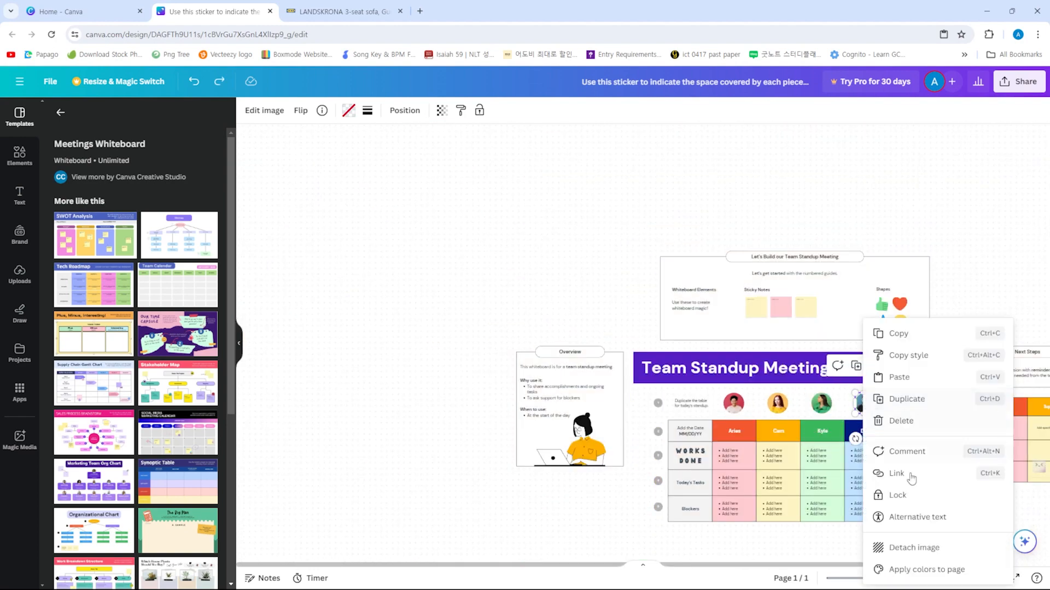
click(880, 569)
key(ctrl+z)
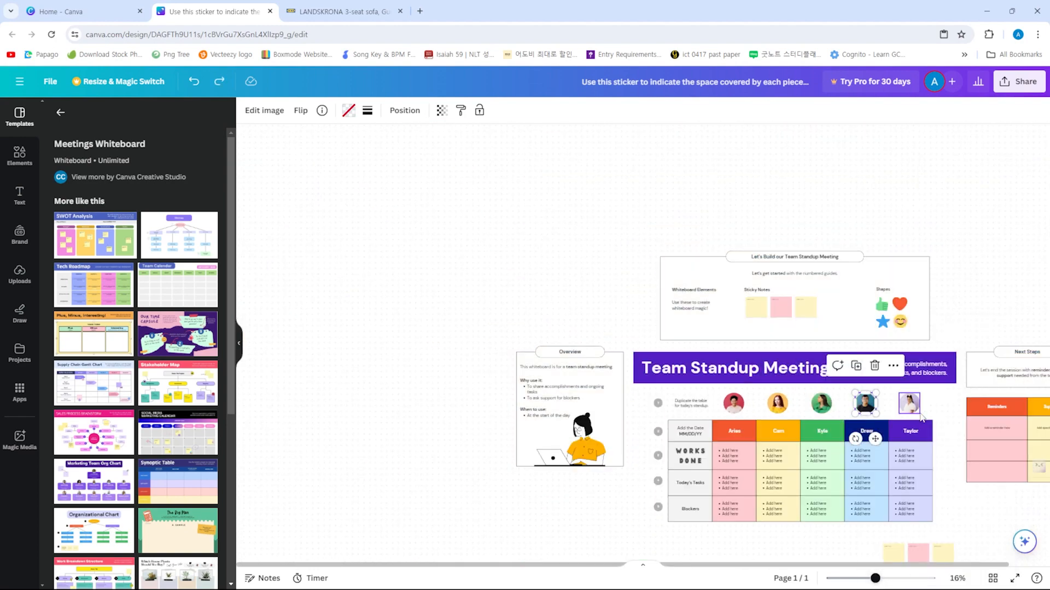
Apply the colours of the fifth portrait, with the lilac background, to the page and undo the recolouring
scroll(913, 413, up, 5)
right_click(869, 396)
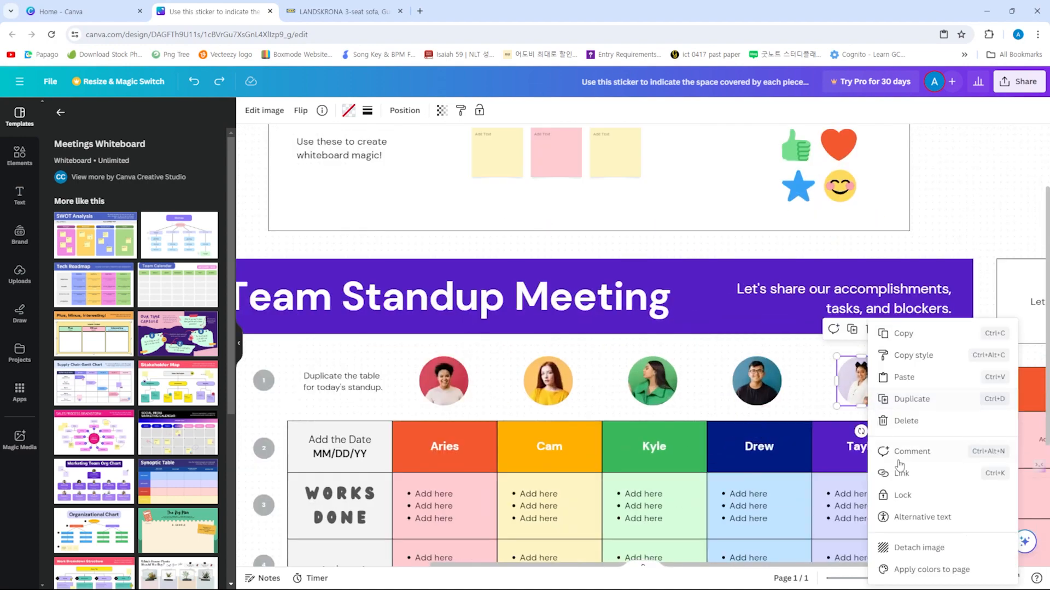
click(898, 568)
scroll(865, 484, down, 5)
key(ctrl+z)
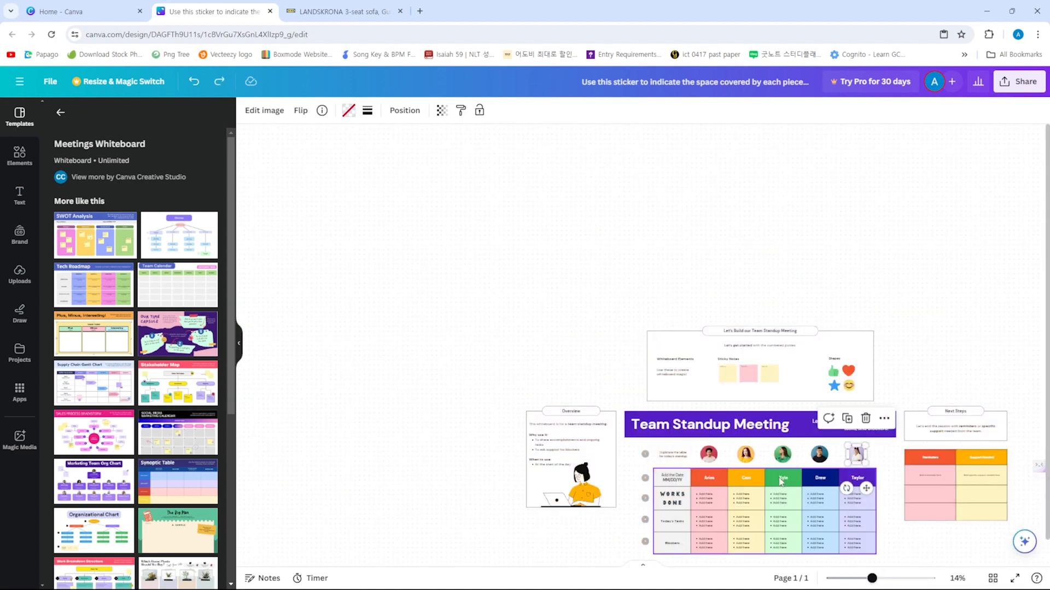
scroll(809, 486, up, 5)
scroll(496, 351, down, 4)
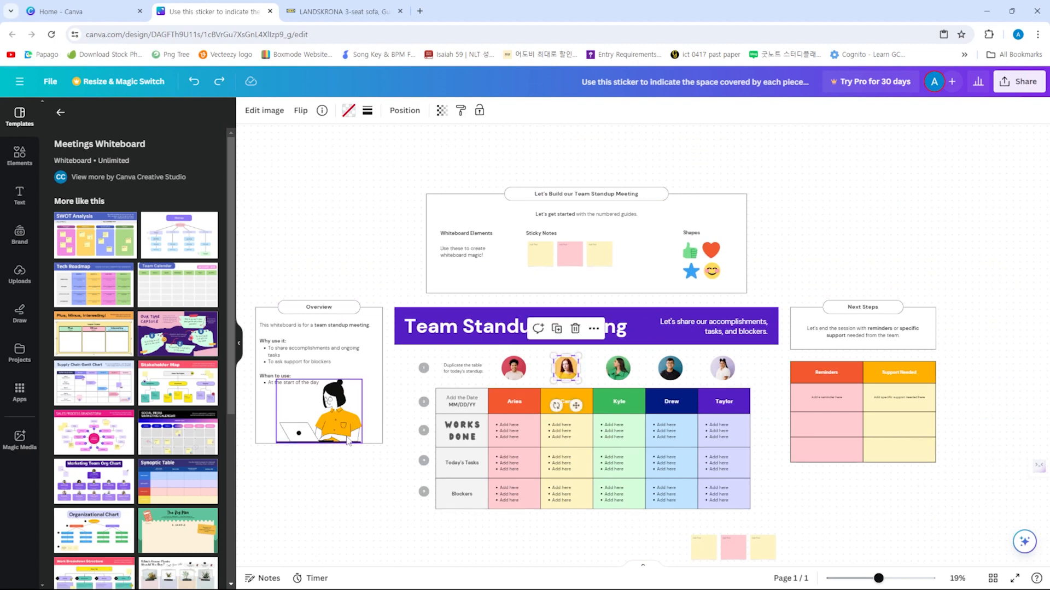
Detach the image from the first portrait's circular frame, inspect the empty frame and undo the detachment
click(347, 435)
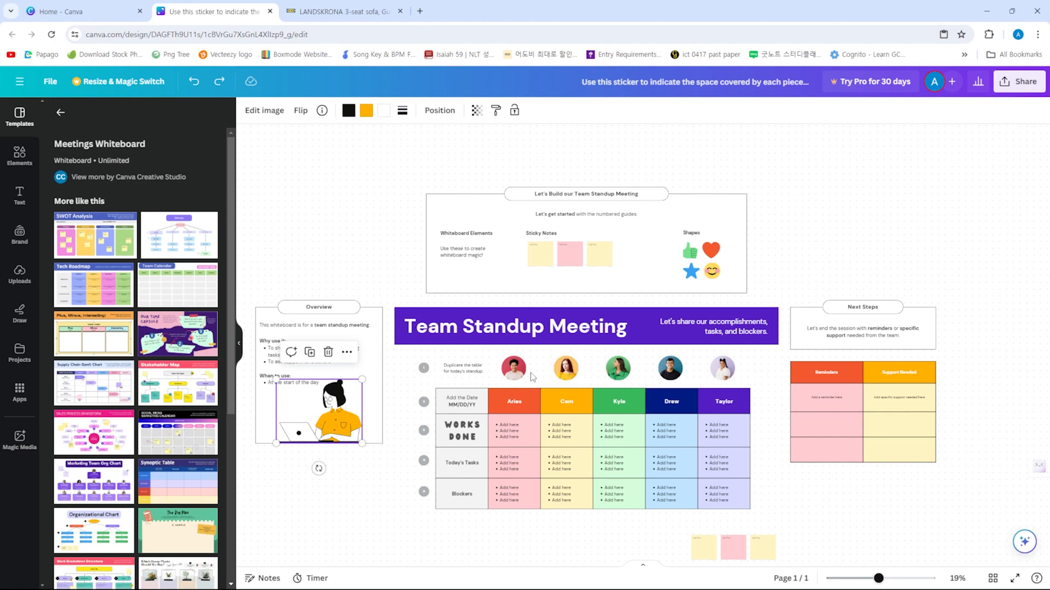
click(515, 377)
right_click(515, 379)
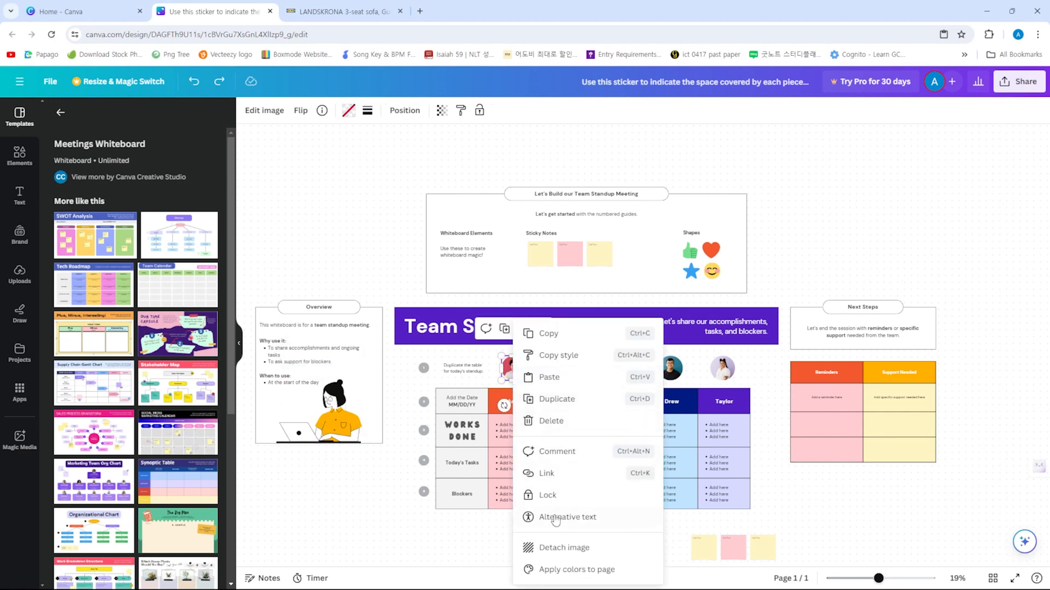
click(564, 552)
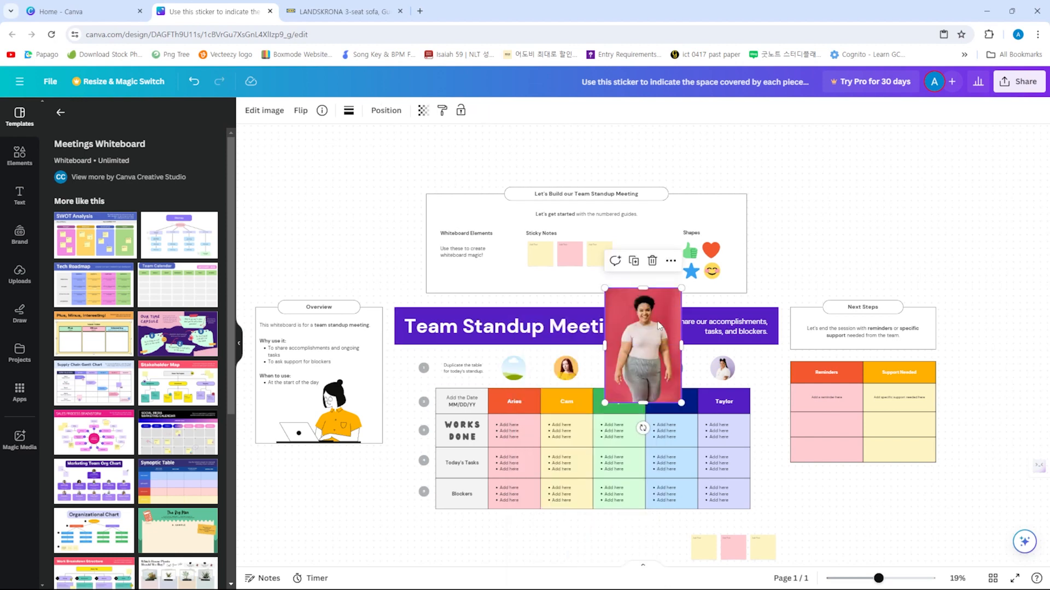
click(521, 367)
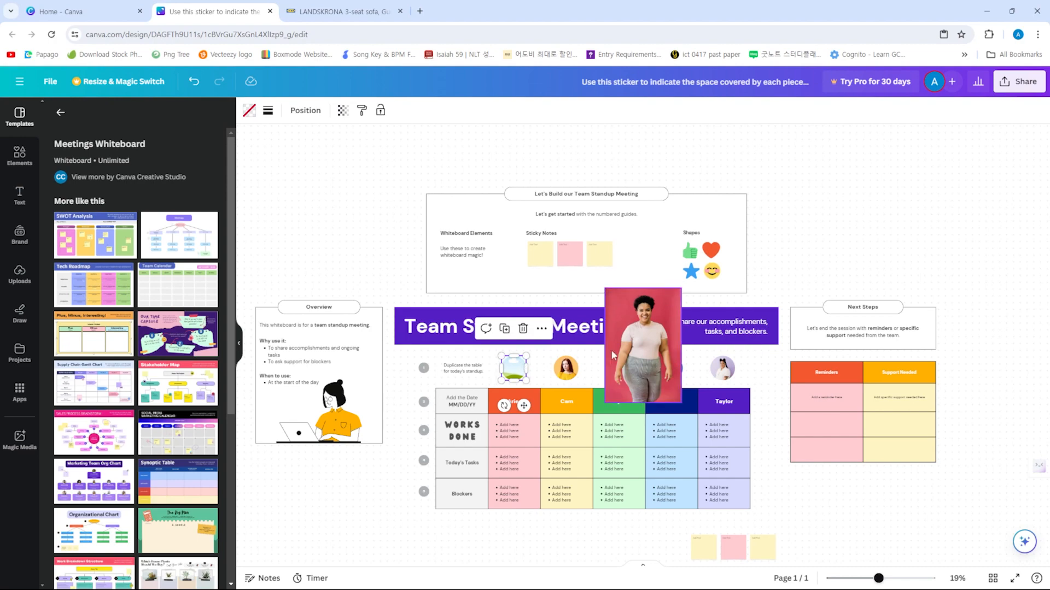
key(ctrl+z)
Translate the whole whiteboard page into Arabic with a Professional tone of voice
scroll(536, 378, up, 5)
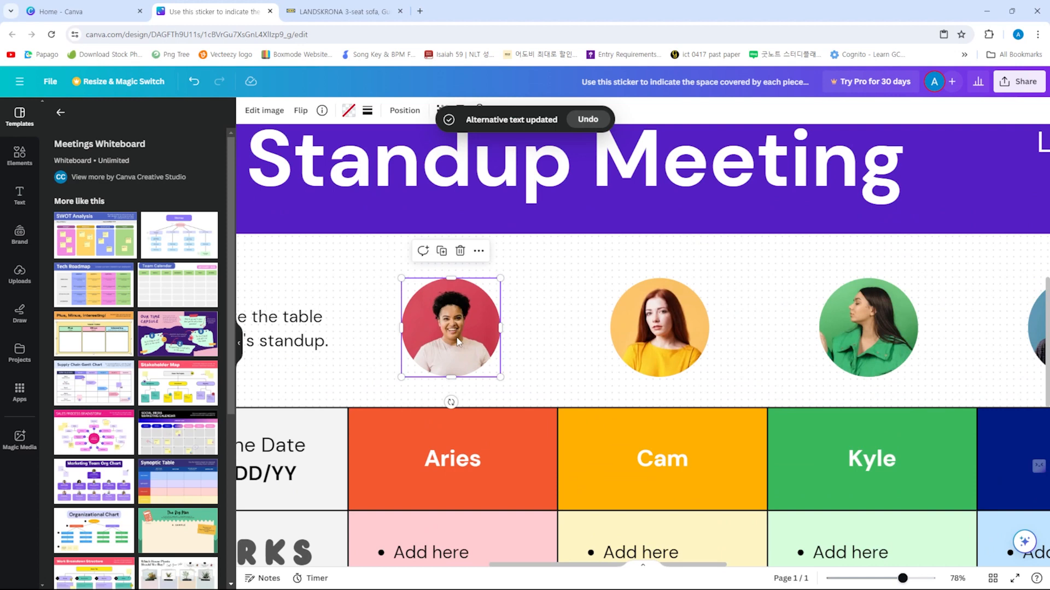
right_click(459, 342)
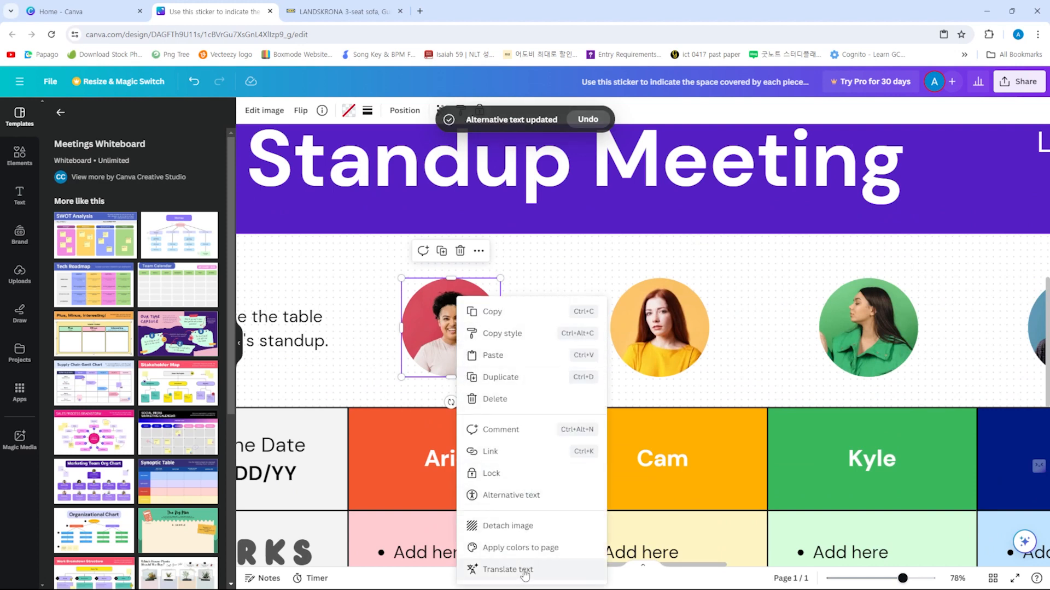
click(508, 570)
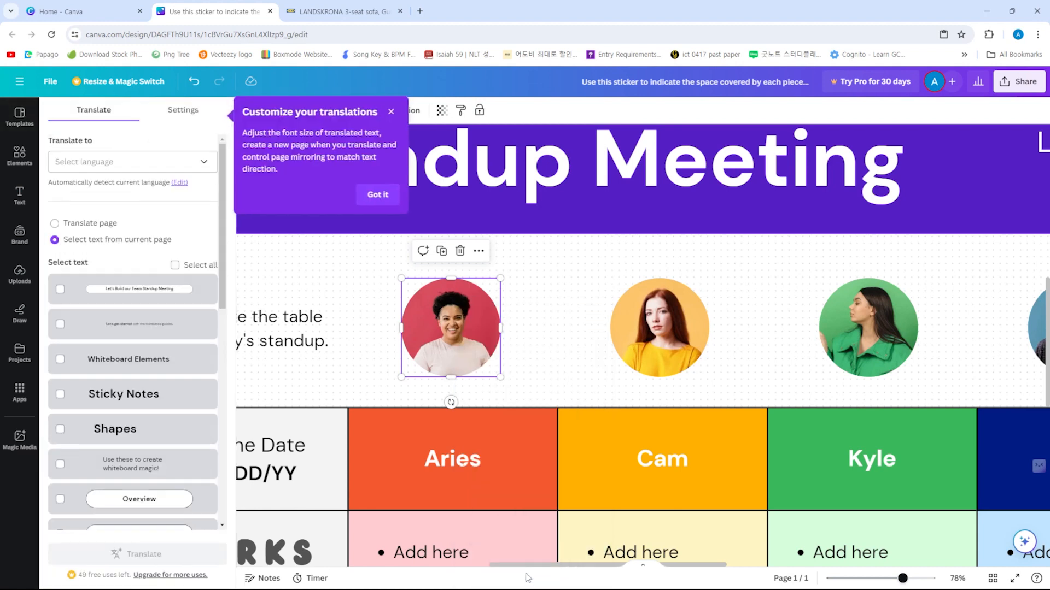
scroll(295, 398, down, 5)
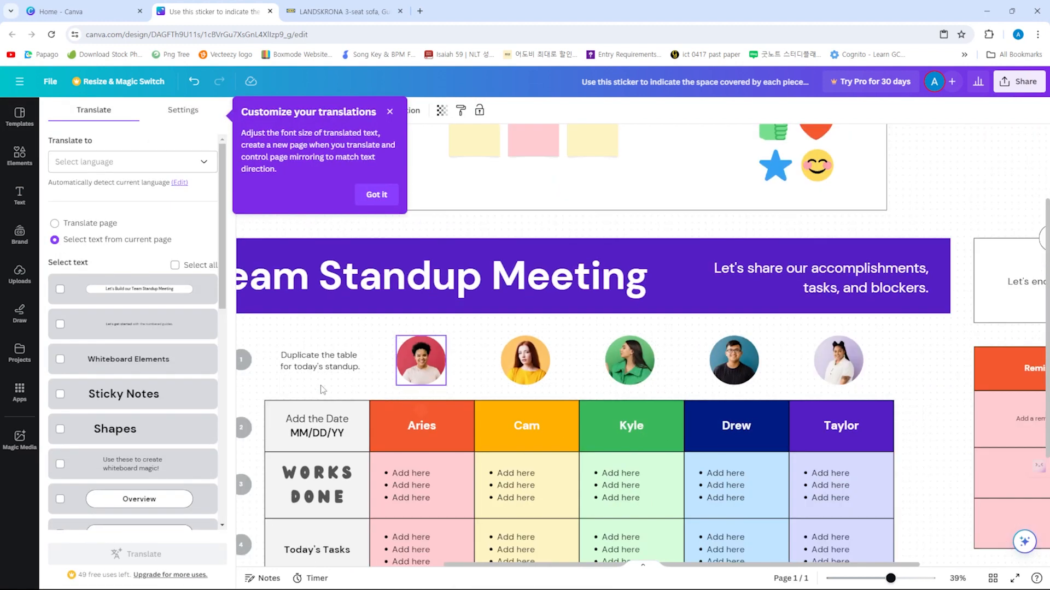
scroll(187, 403, down, 3)
scroll(198, 403, up, 3)
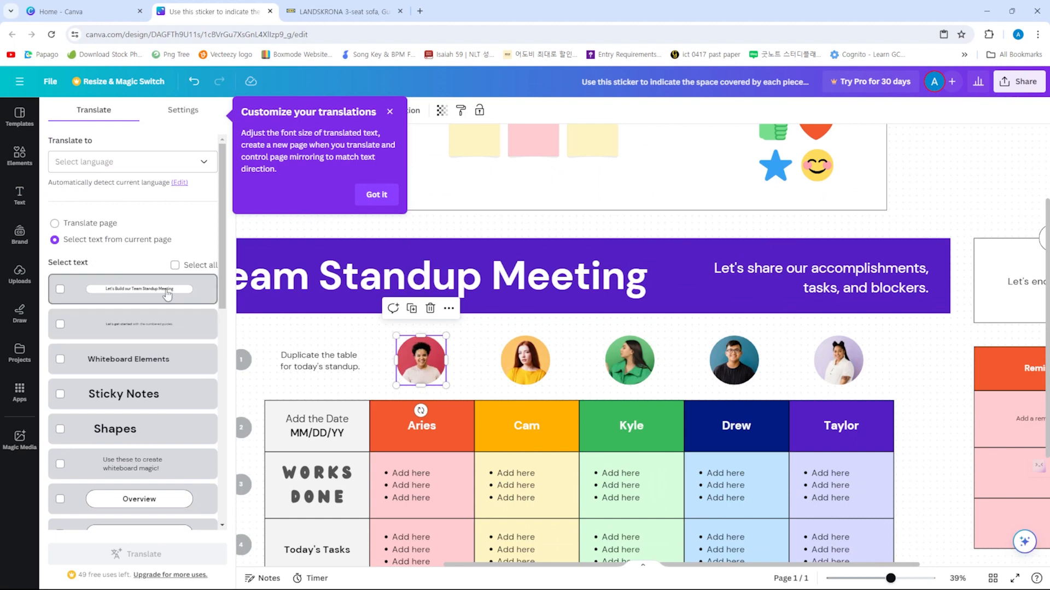
click(86, 226)
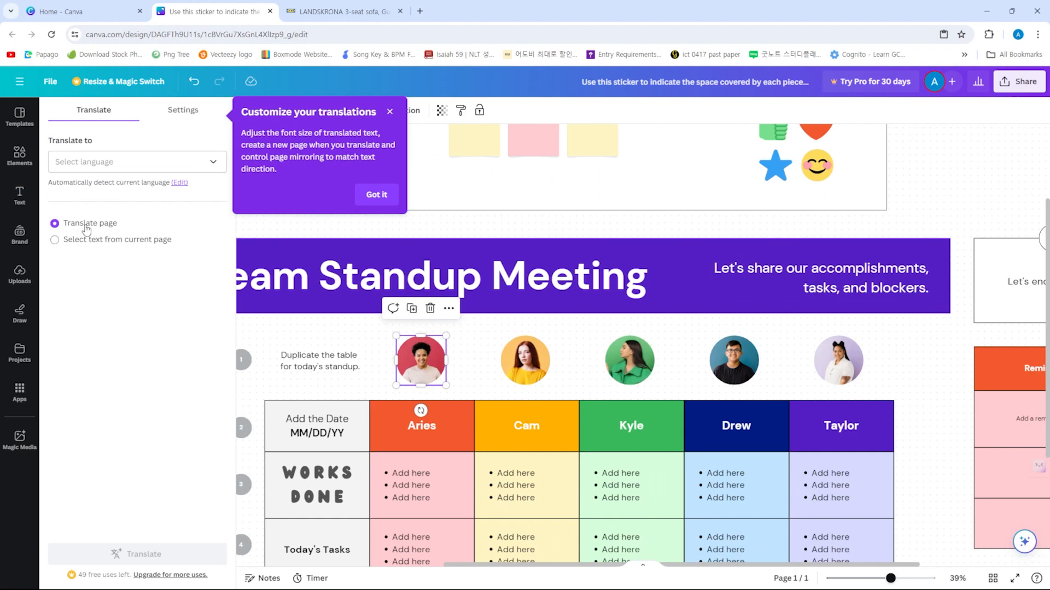
click(142, 164)
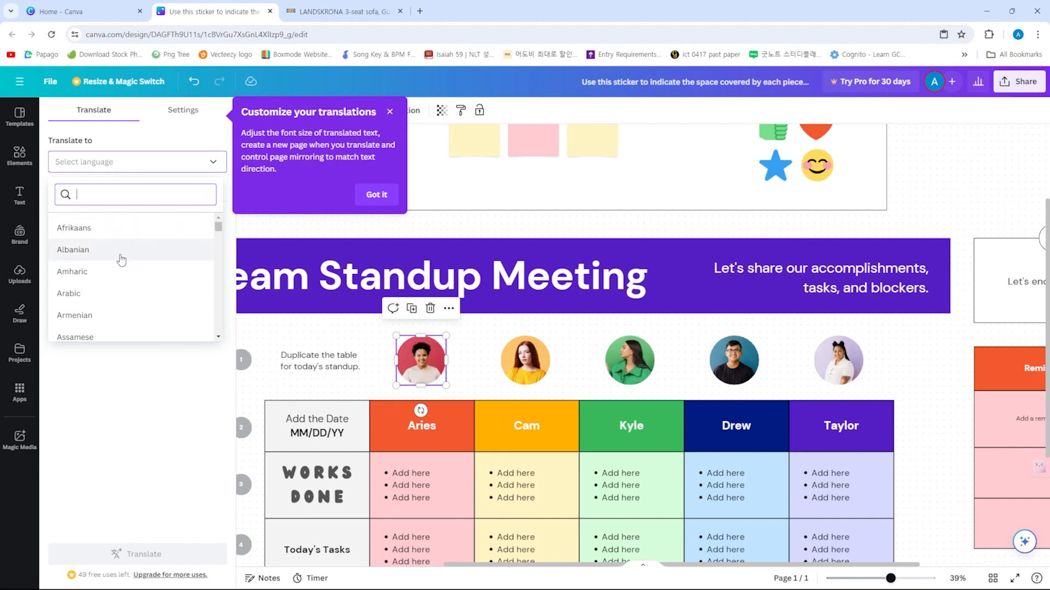
click(122, 293)
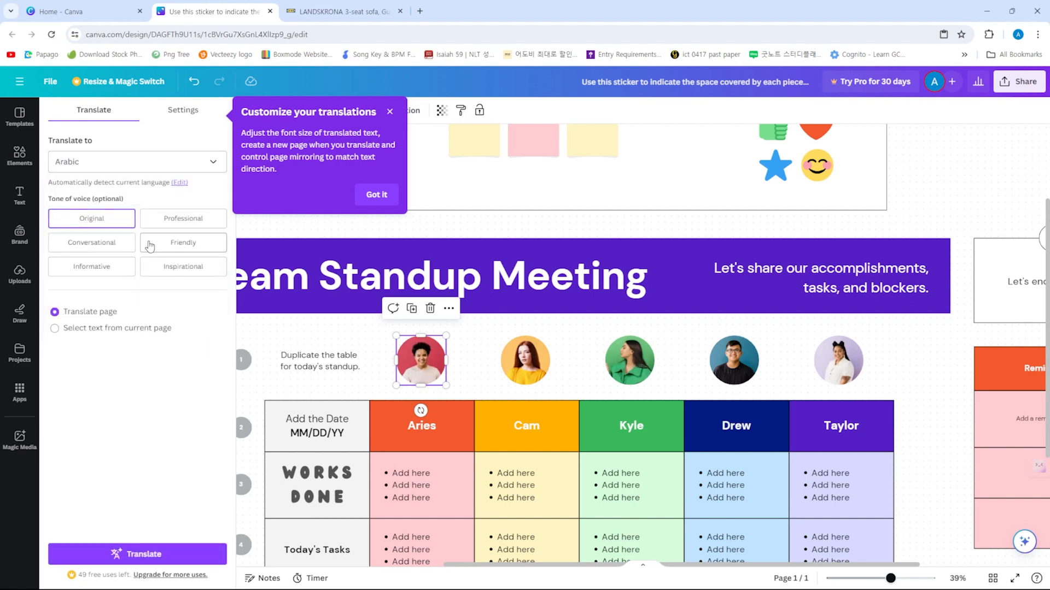
click(181, 224)
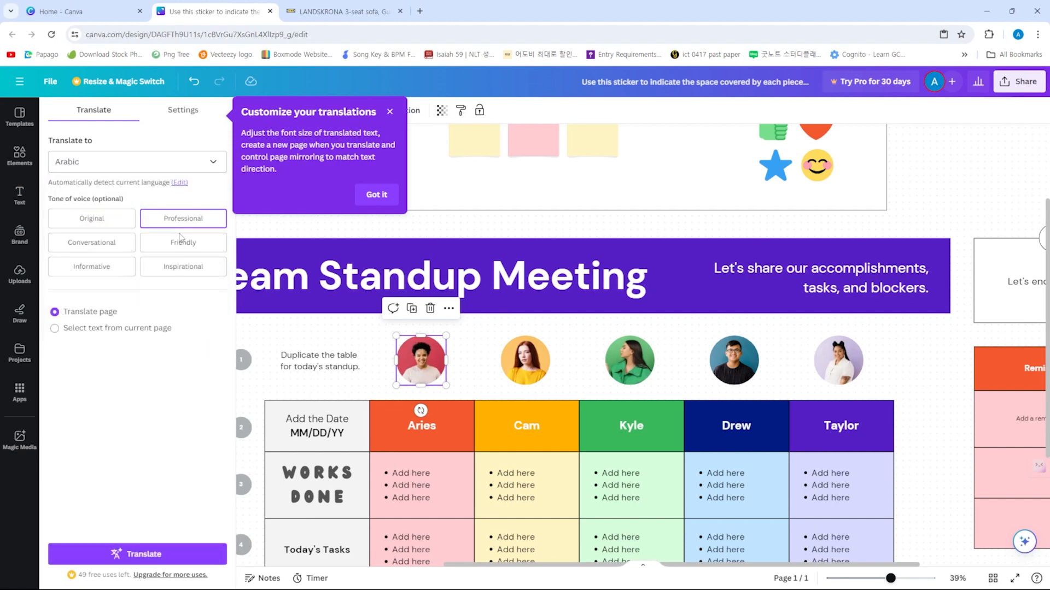
click(134, 555)
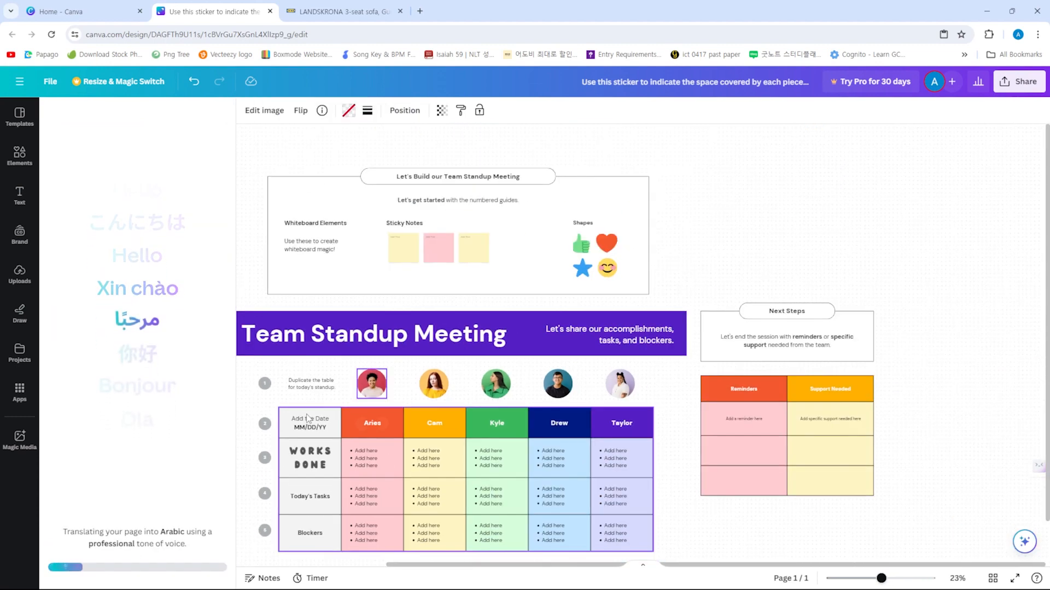
Inspect the Arabic version of the whiteboard's table, banner and side boxes, and undo the translation
scroll(307, 415, down, 2)
scroll(309, 443, up, 4)
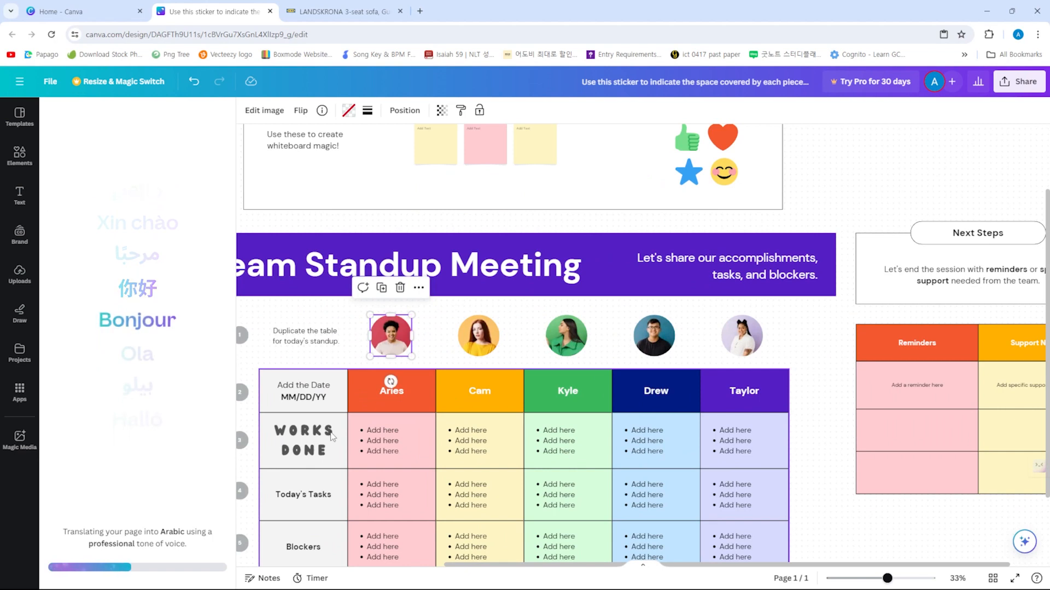
scroll(331, 436, down, 2)
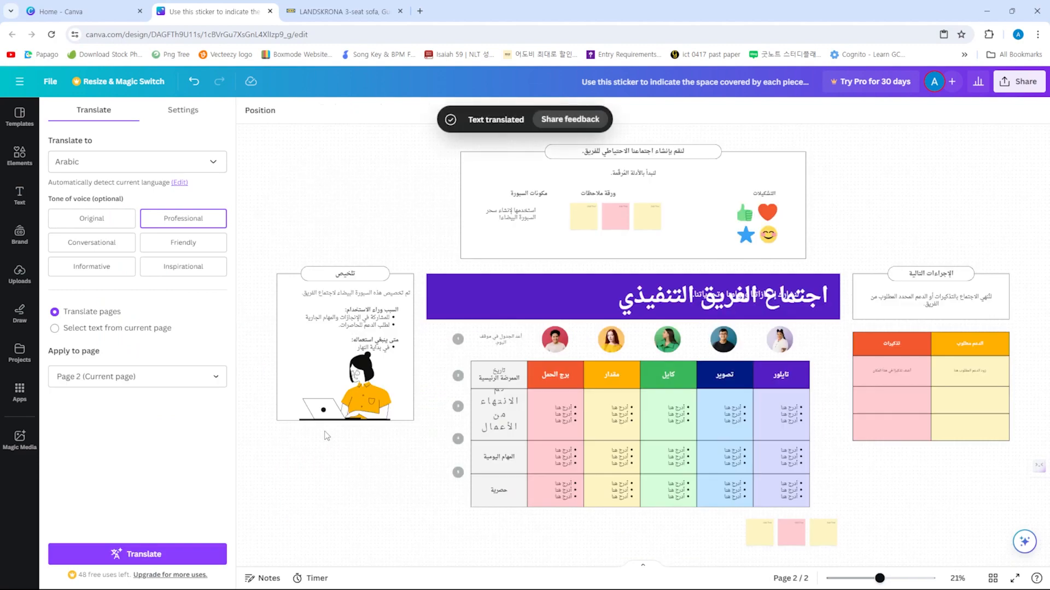
scroll(495, 477, up, 3)
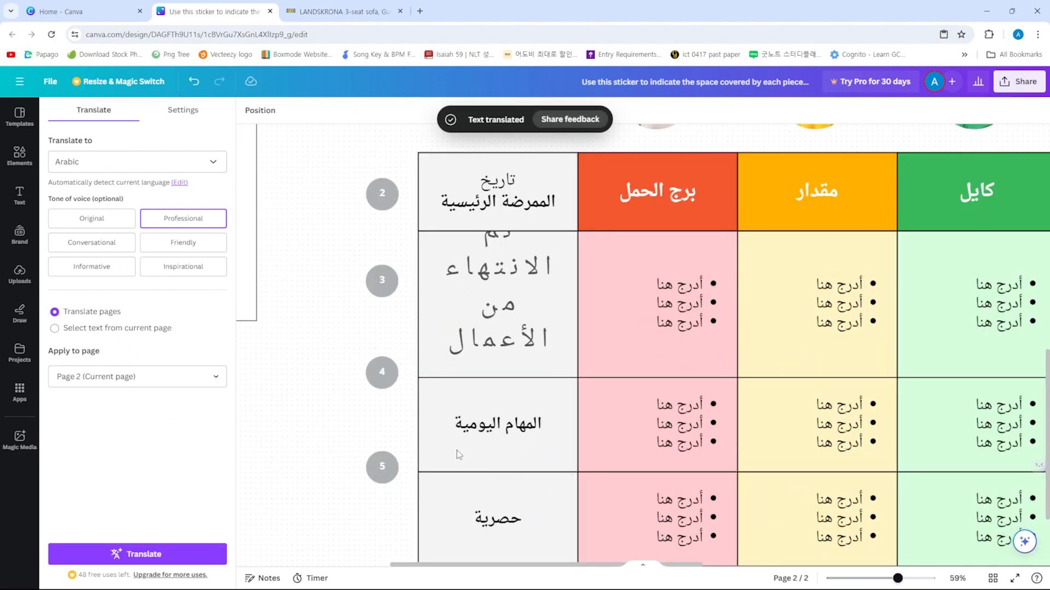
scroll(457, 451, down, 3)
scroll(652, 488, up, 3)
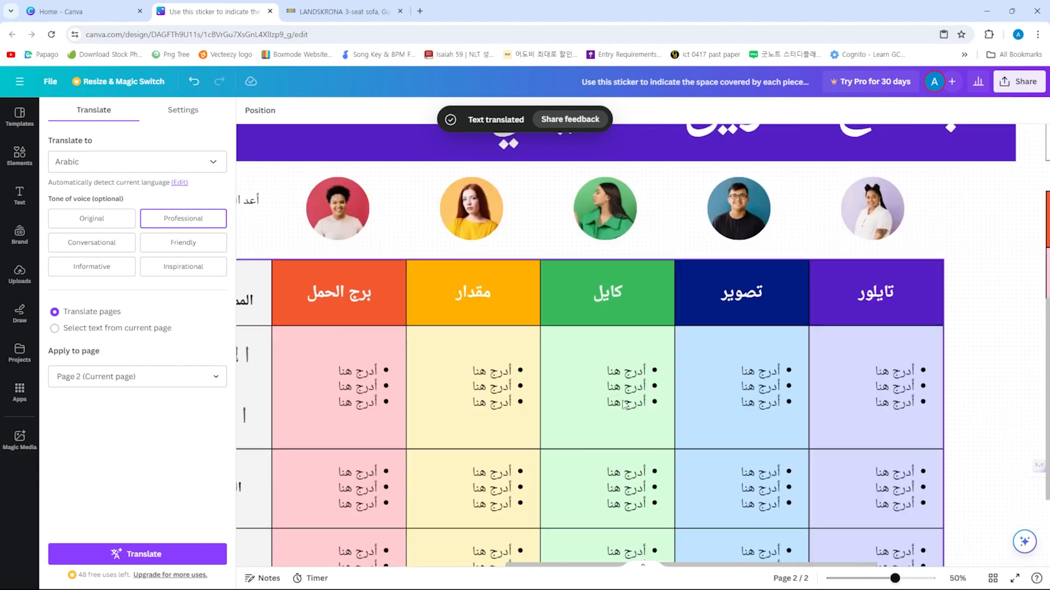
scroll(629, 420, down, 5)
scroll(629, 421, up, 5)
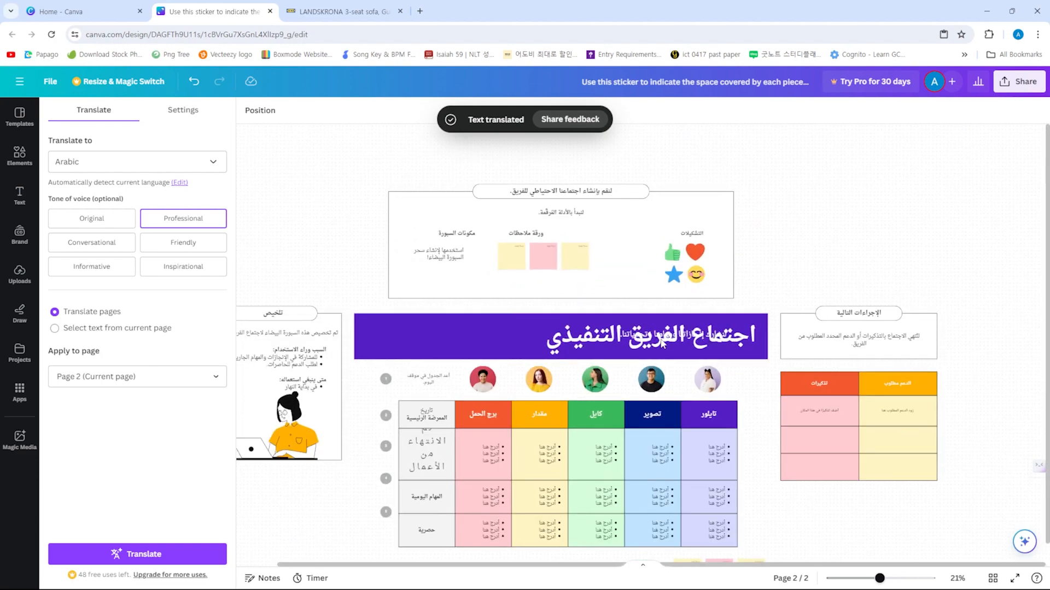
scroll(635, 353, down, 2)
scroll(634, 353, down, 3)
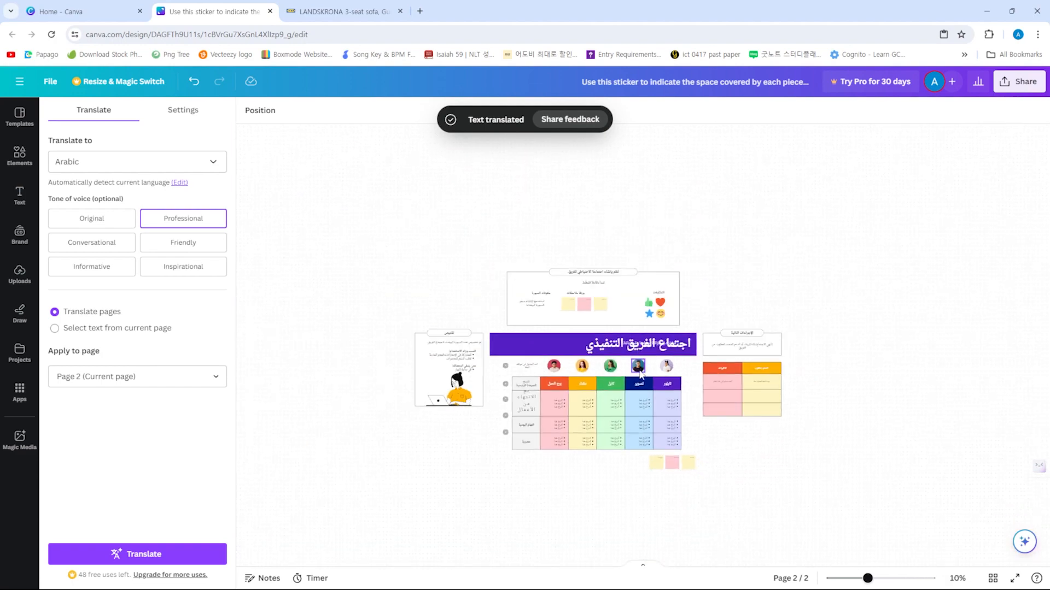
key(ctrl+z)
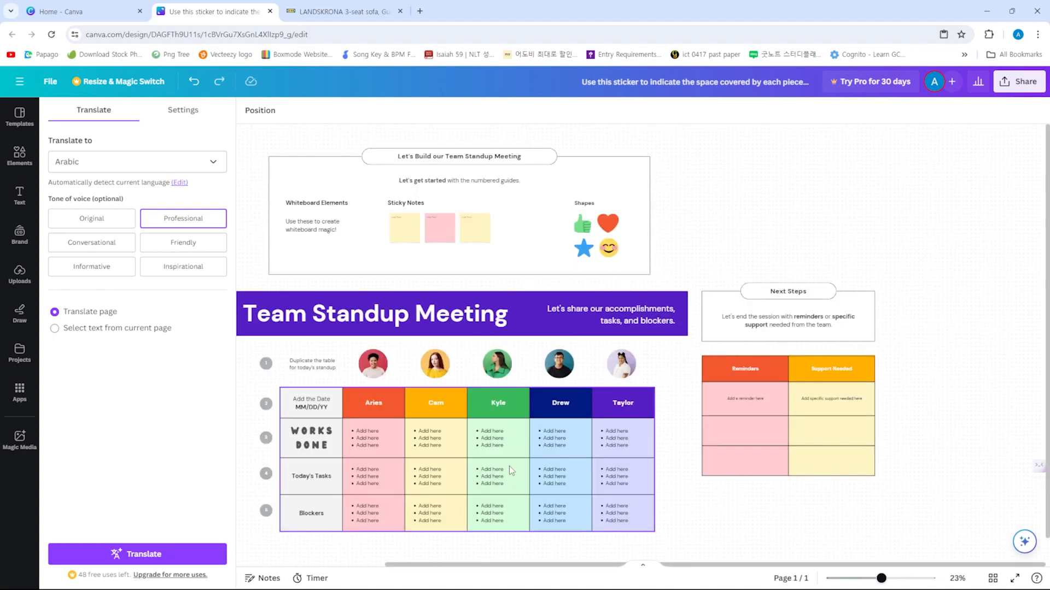
scroll(339, 403, down, 4)
scroll(349, 401, up, 4)
scroll(348, 401, down, 2)
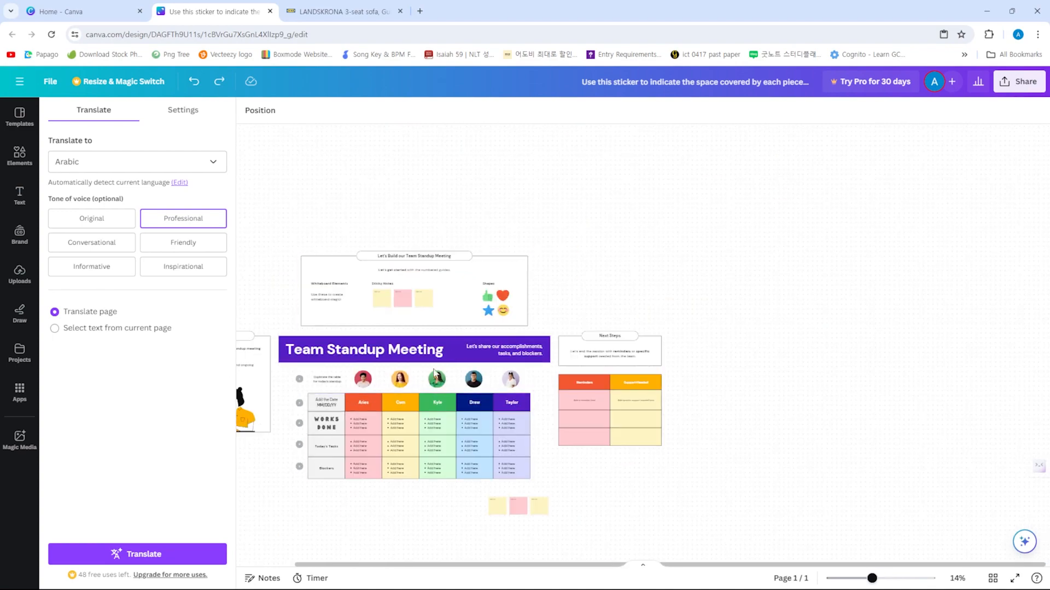
scroll(429, 375, up, 2)
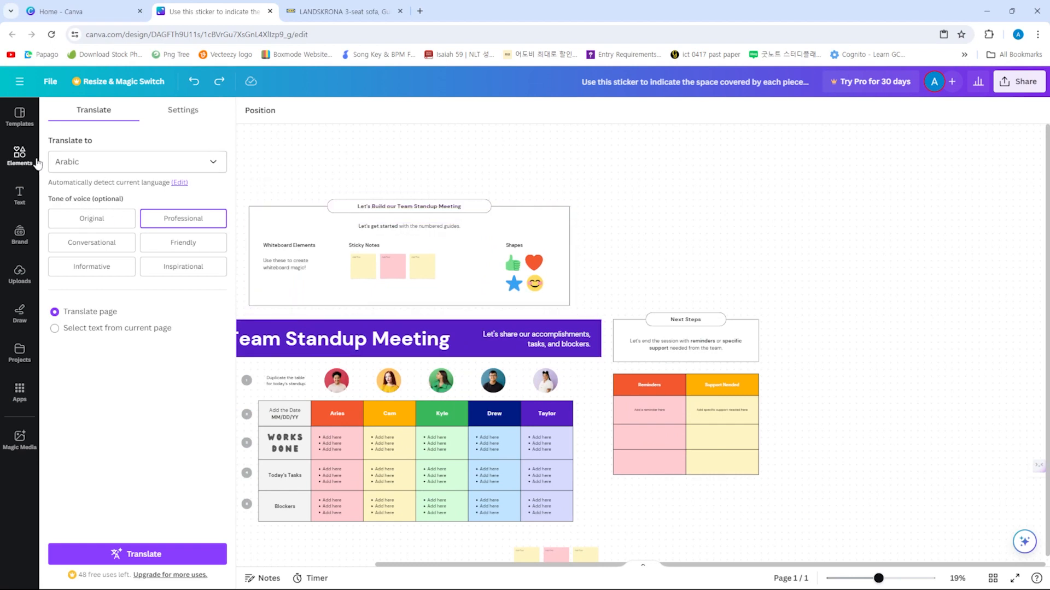
Place a yellow sticky note from the Elements collection in the blank area above the template and undo the placement
click(36, 162)
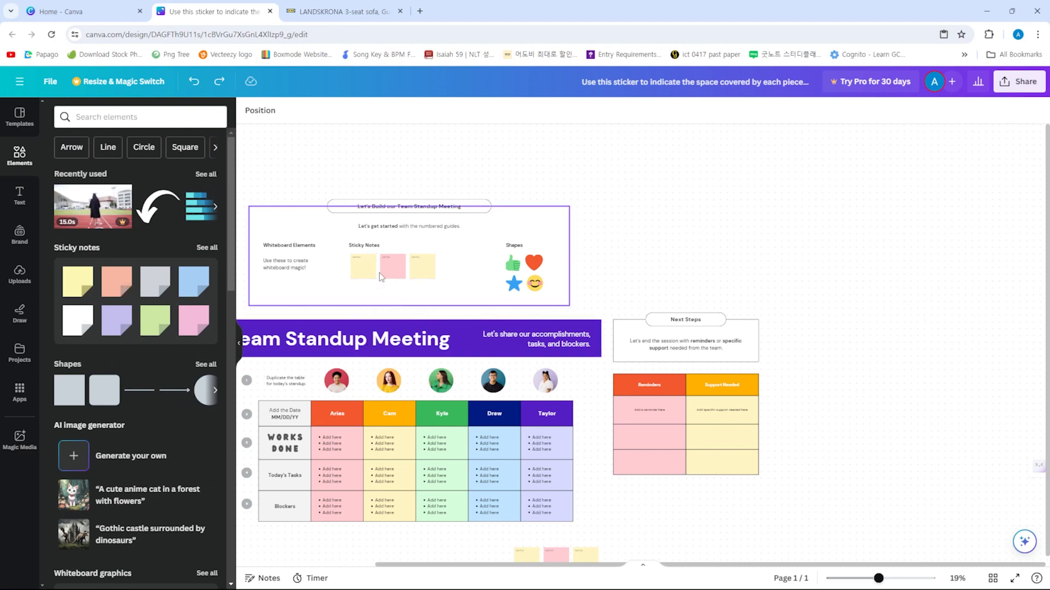
scroll(425, 306, up, 3)
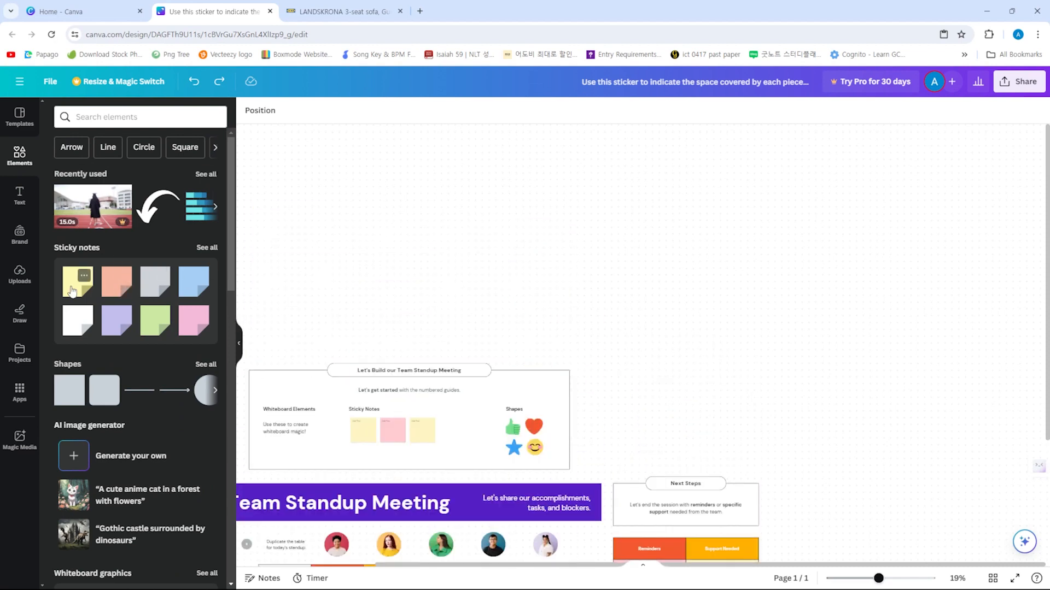
drag(71, 291, 747, 321)
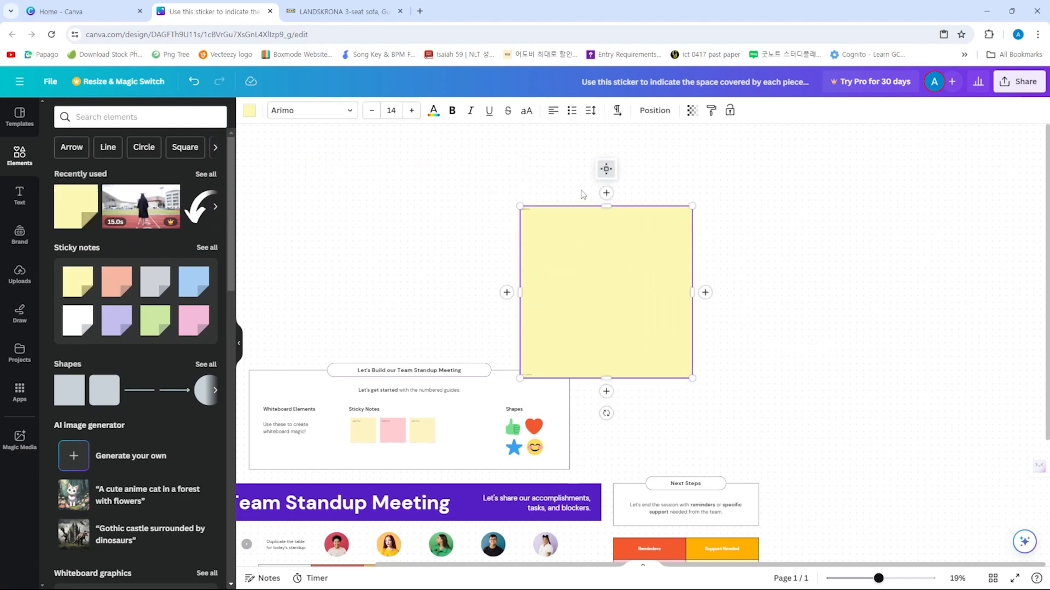
click(745, 255)
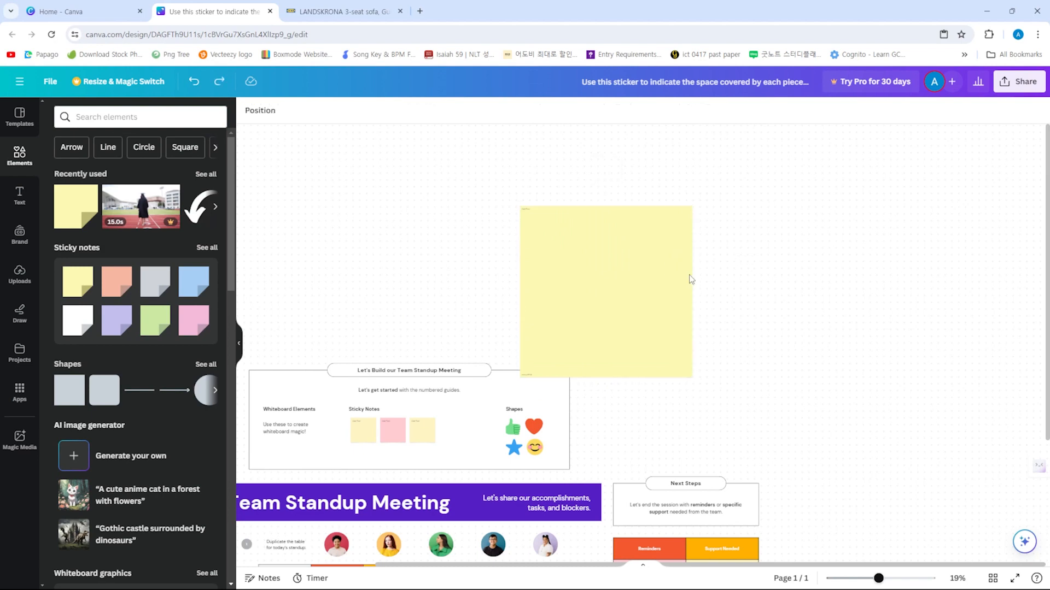
key(ctrl+z)
key(ctrl+z)
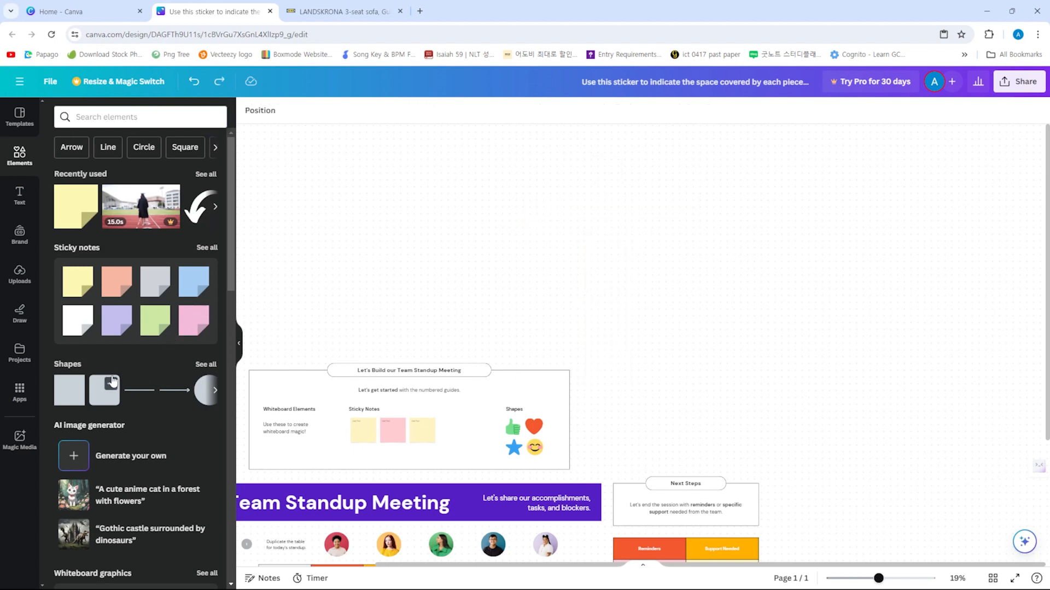
Add a square, a rounded square, a plain line and an arrow to the blank area above the guide box
drag(68, 389, 424, 197)
drag(98, 389, 481, 190)
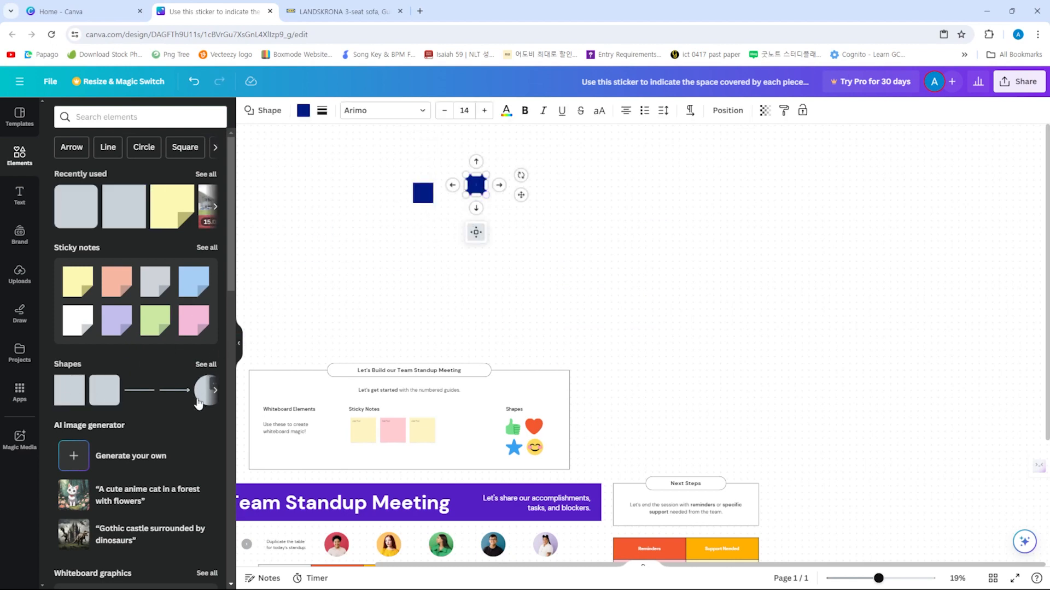
drag(136, 391, 348, 268)
drag(186, 388, 394, 242)
drag(413, 261, 413, 261)
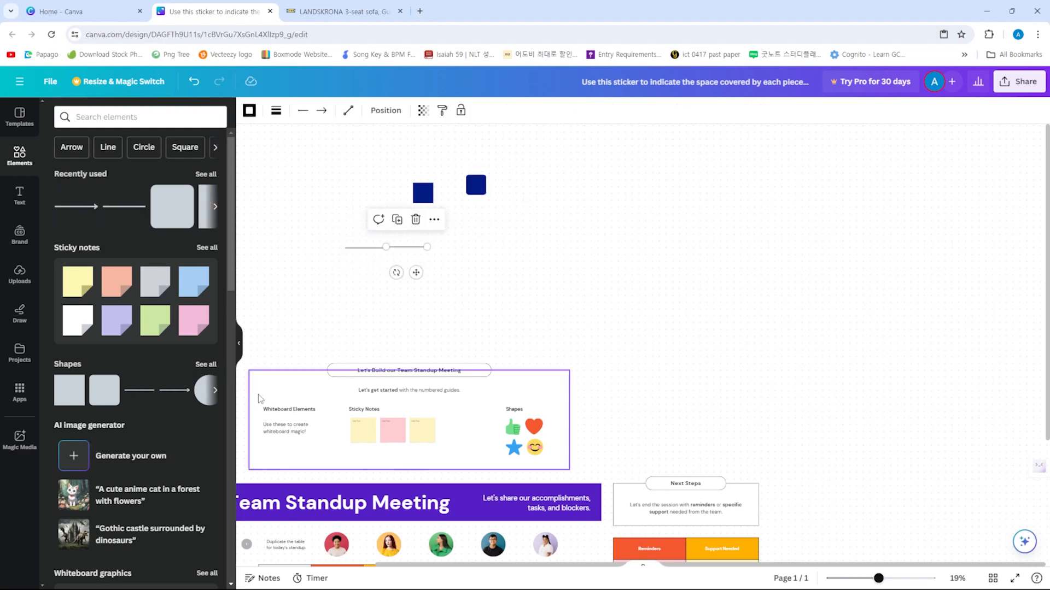
Browse the remaining shapes and line styles offered in the Elements collection
click(218, 400)
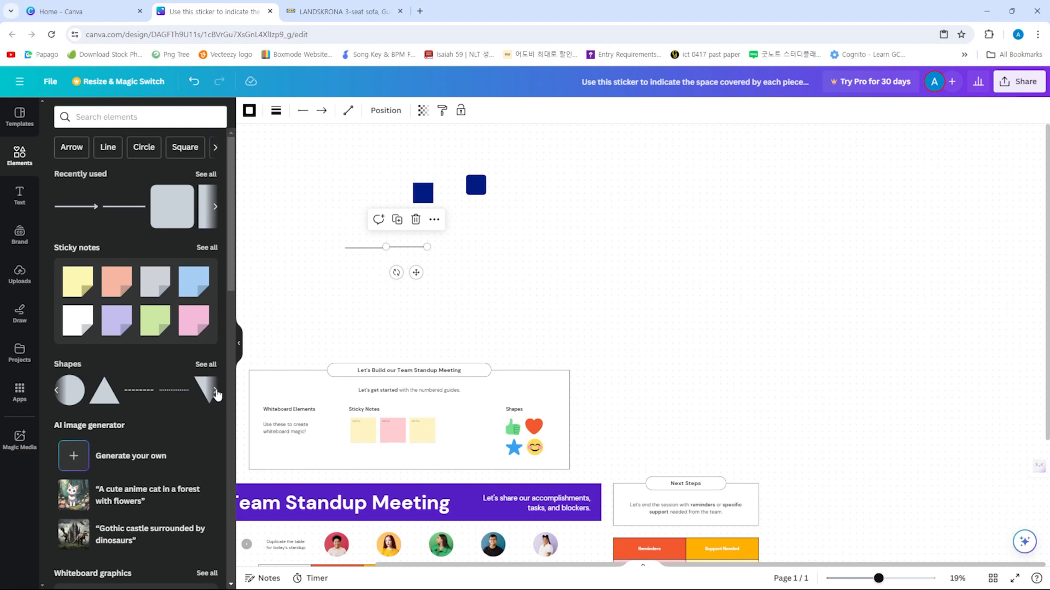
click(217, 392)
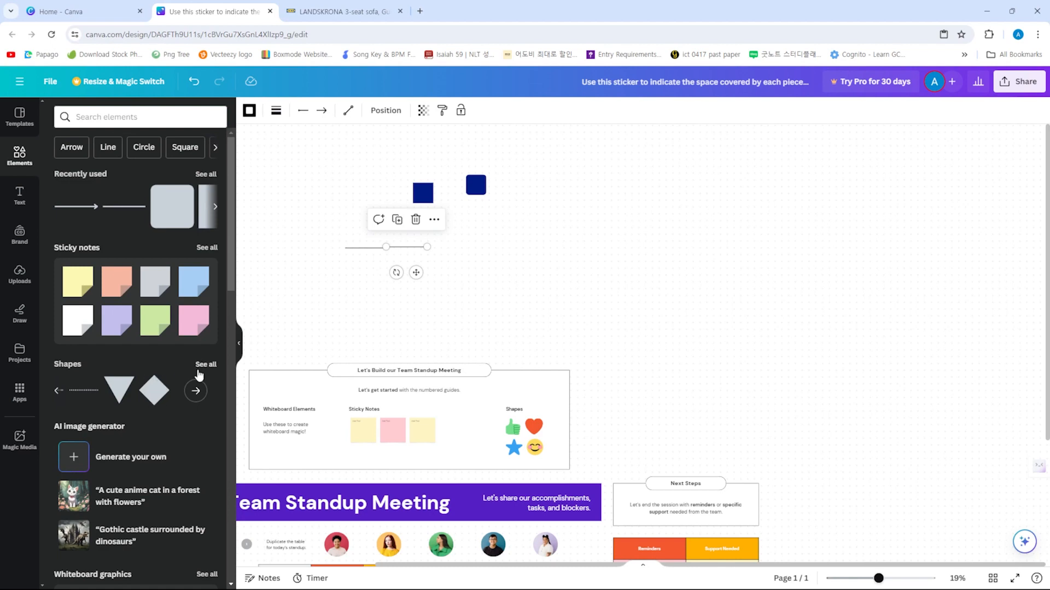
click(199, 375)
scroll(182, 396, down, 3)
scroll(182, 396, up, 4)
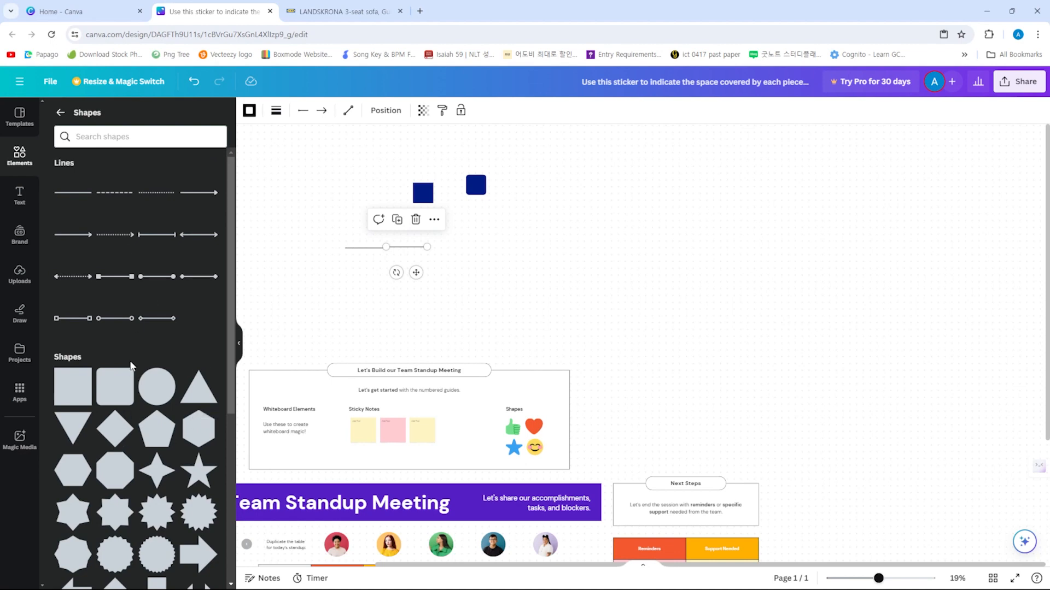
click(20, 156)
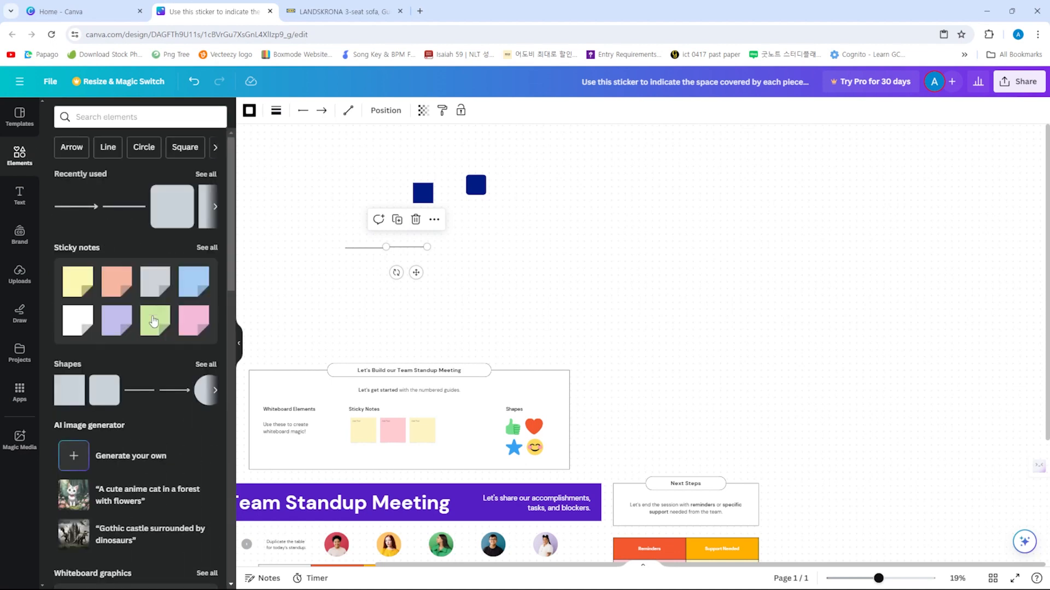
Open the AI image generator and describe the image as "Person Drawn on green sticky notes"
scroll(160, 397, down, 3)
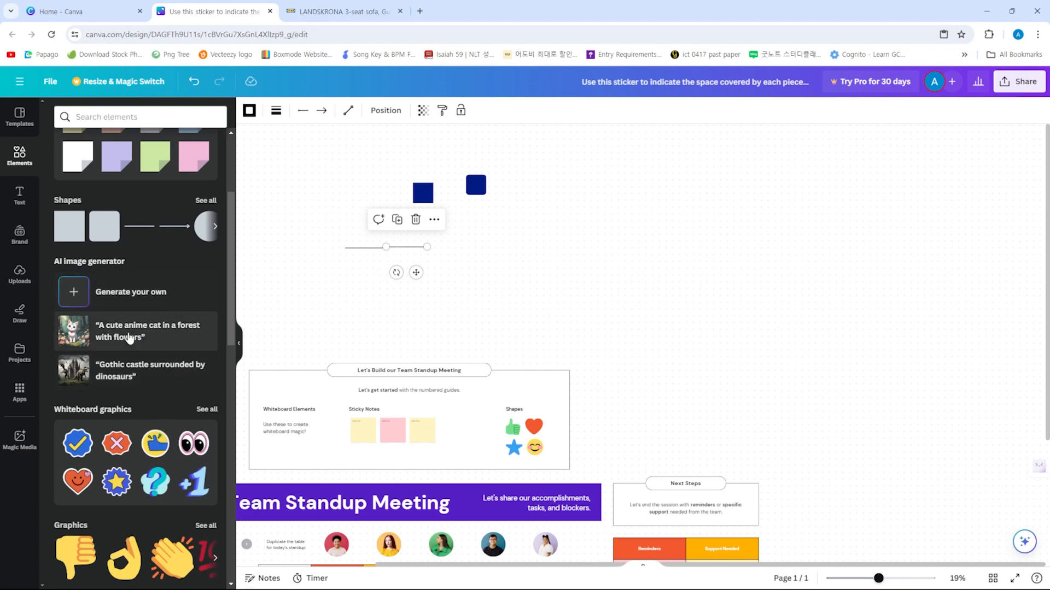
click(127, 302)
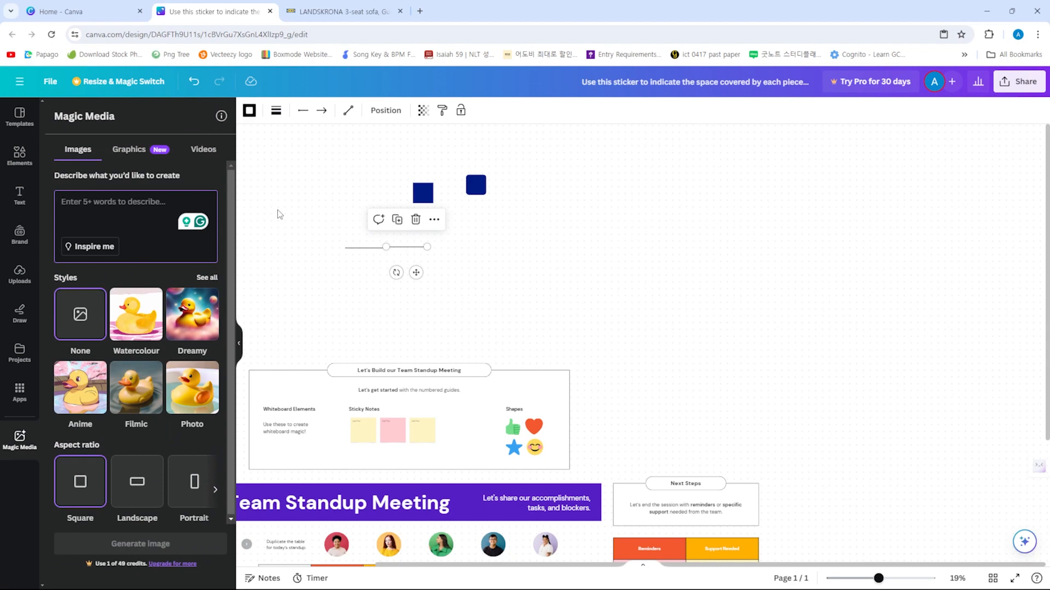
text(Green )
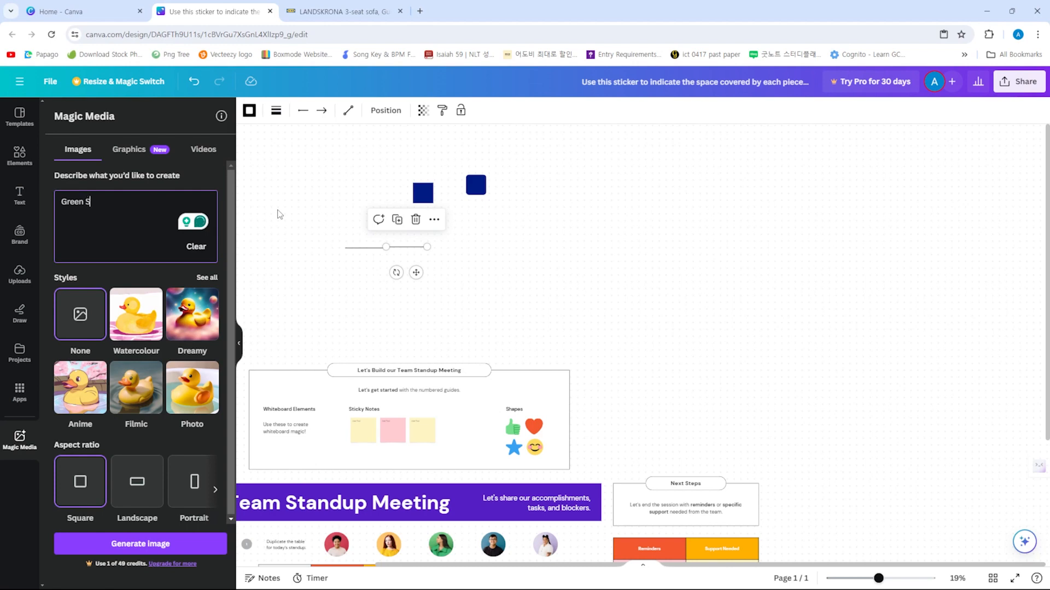
text(S)
key(ctrl+a)
text(Per)
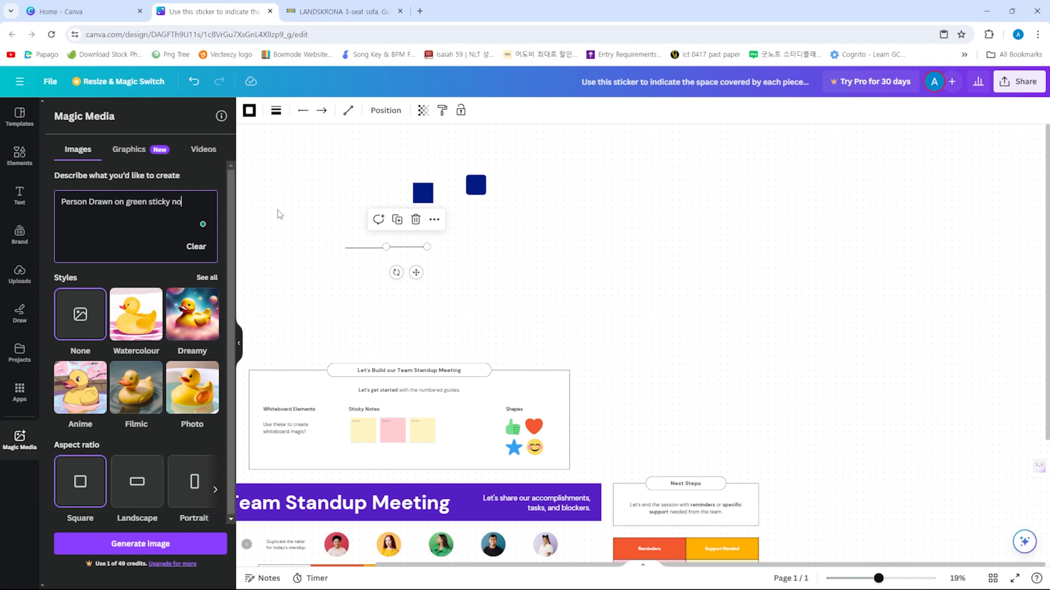
text(s)
Generate the images in the Filmic style with a Landscape aspect ratio
click(152, 411)
click(155, 508)
click(155, 545)
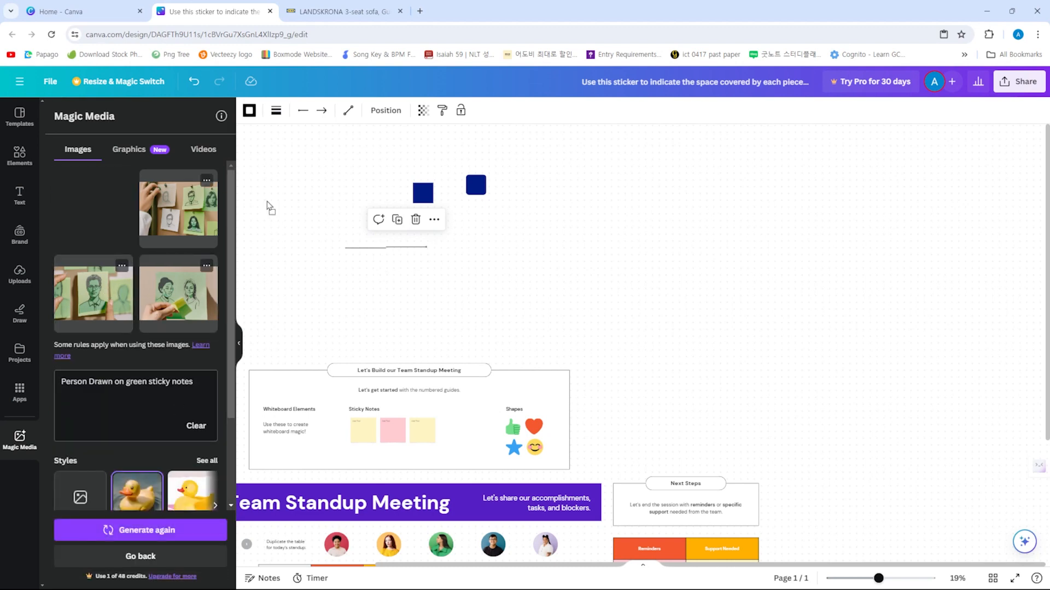
Place the generated sticky-note images on the empty whiteboard area beside the navy squares
drag(622, 194, 659, 214)
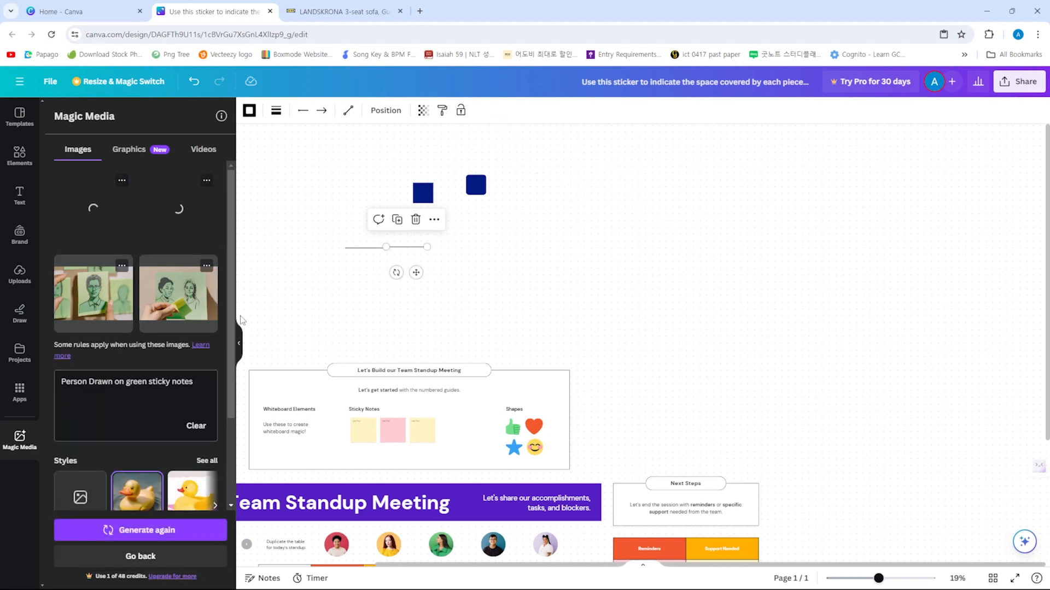
drag(106, 307, 689, 153)
drag(169, 320, 752, 209)
Examine the placed sticky-note images up close, checking the drawn portraits in each one
scroll(705, 235, up, 2)
scroll(704, 327, up, 10)
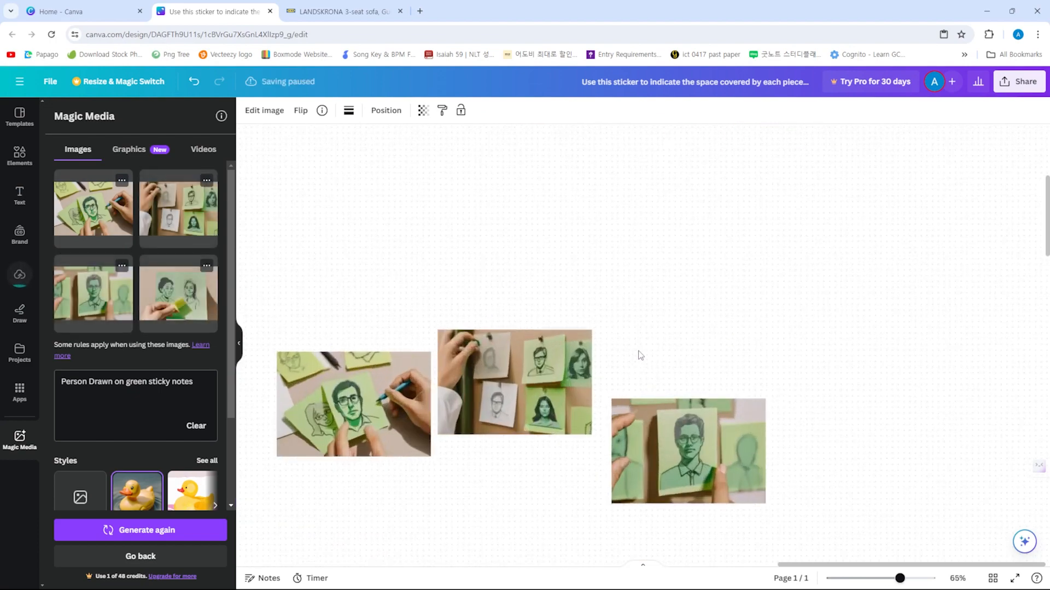
drag(655, 485, 658, 483)
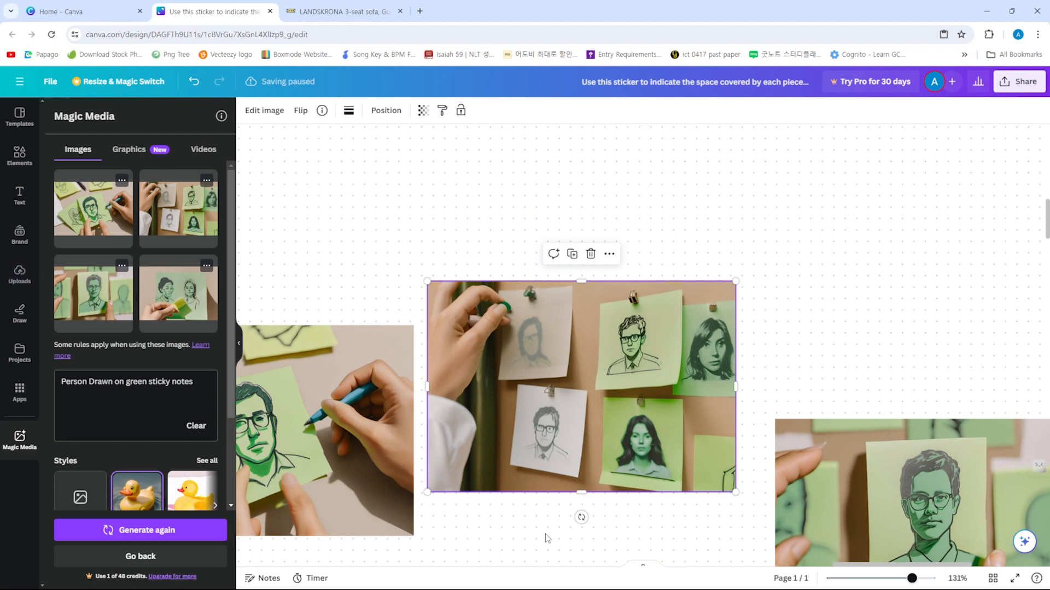
drag(527, 541, 741, 461)
scroll(763, 438, right, 5)
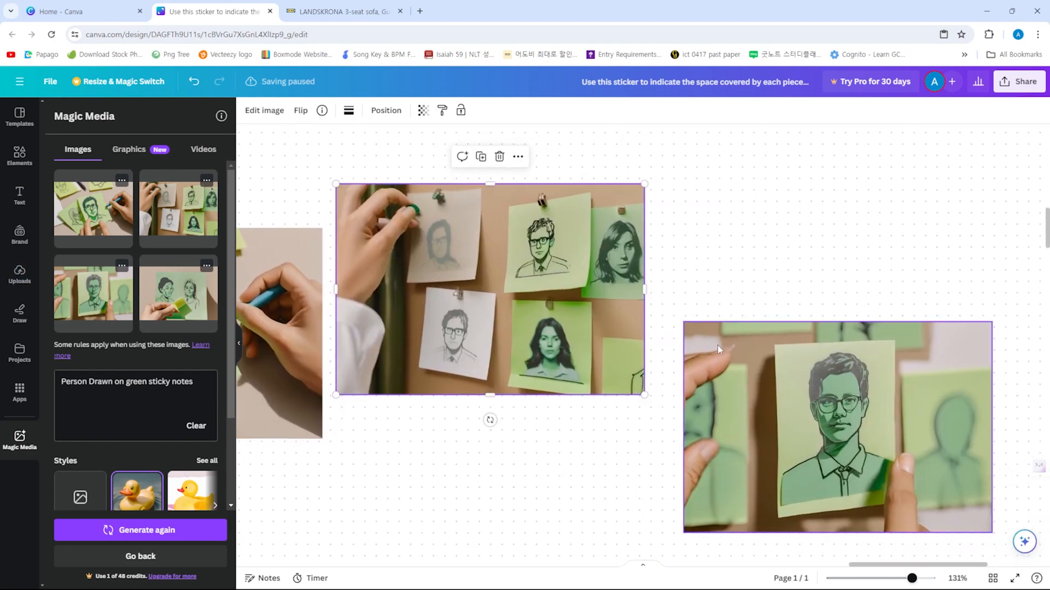
scroll(687, 461, right, 3)
click(625, 425)
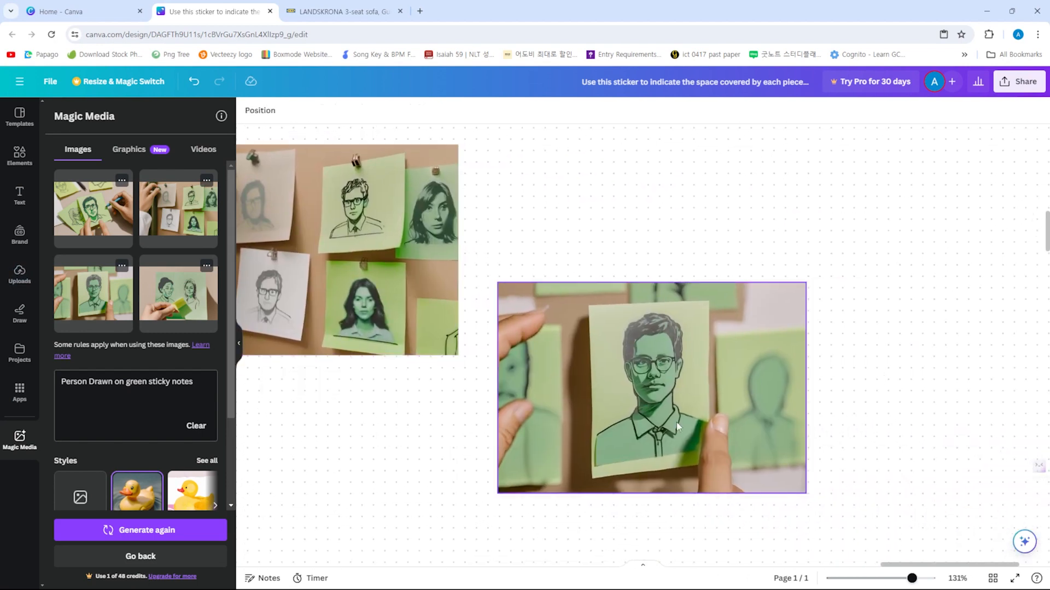
scroll(686, 369, left, 5)
scroll(875, 413, down, 10)
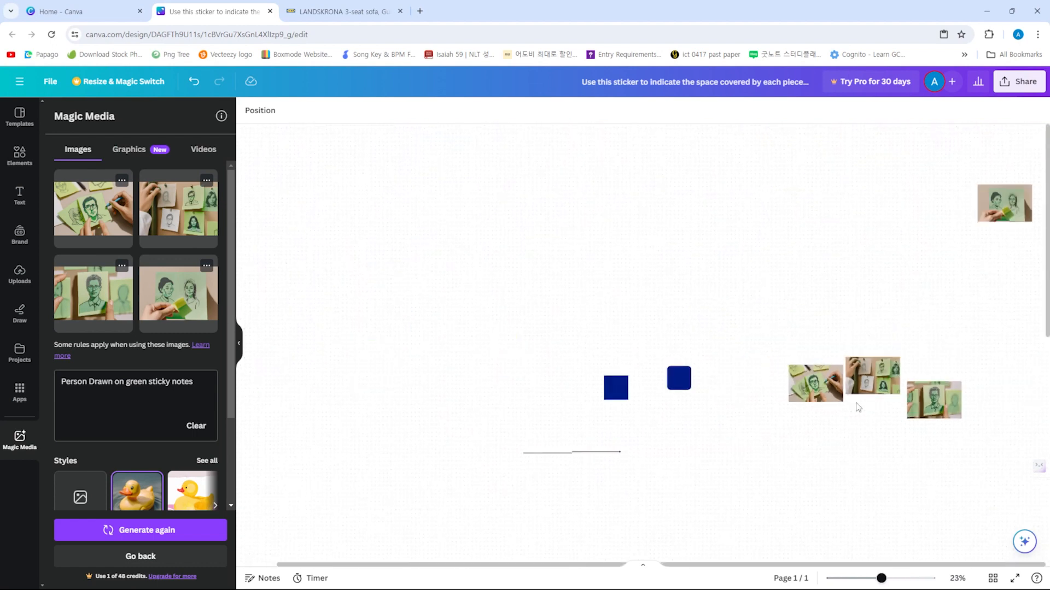
Delete the placed sticky-note images except the one of a hand drawing a portrait with a blue pen
scroll(777, 413, right, 2)
drag(673, 217, 945, 460)
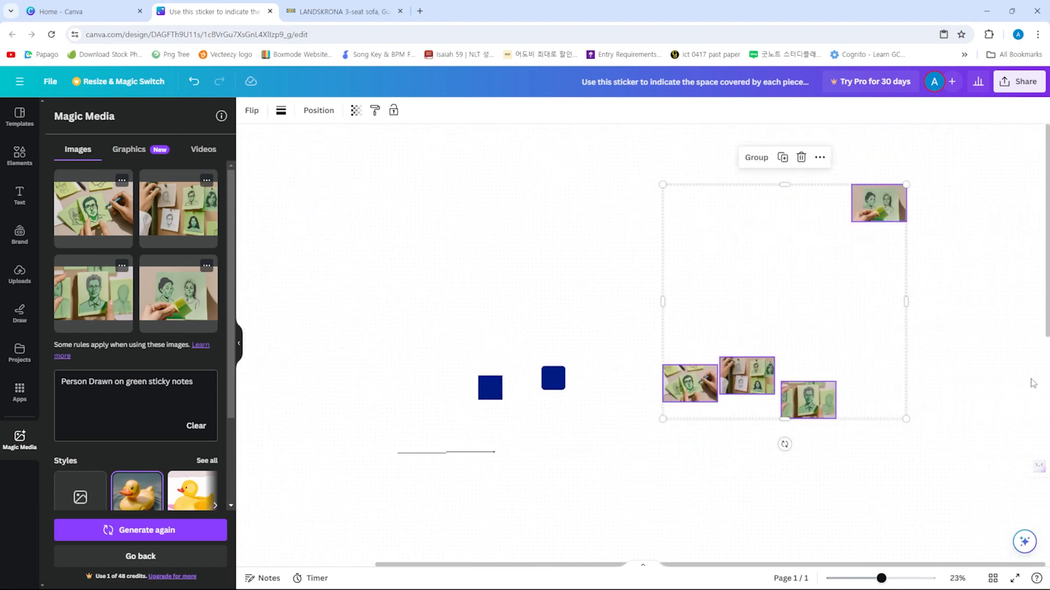
click(920, 221)
drag(944, 189, 718, 479)
key(Delete)
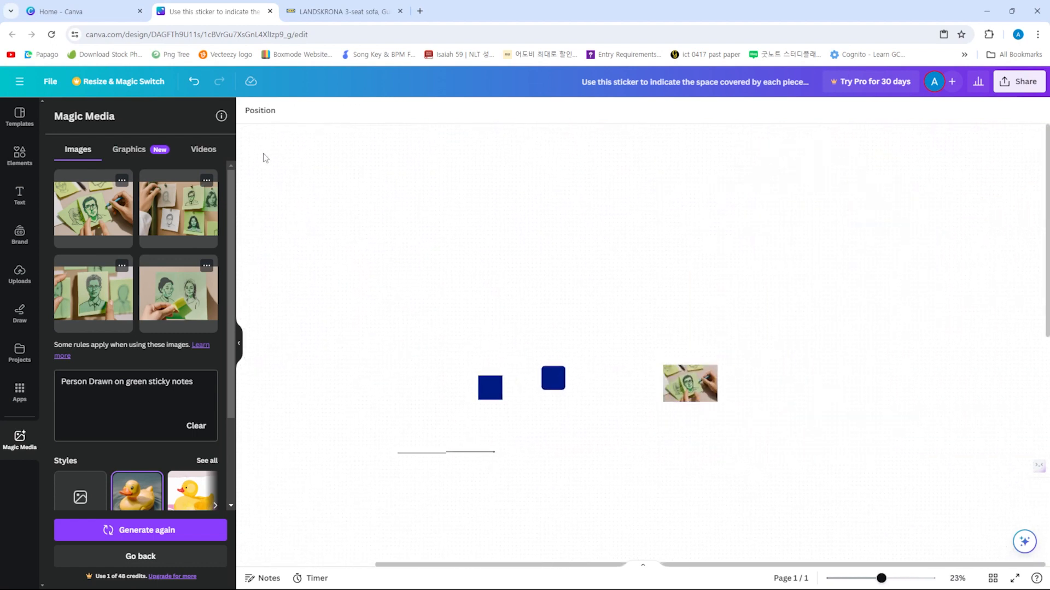
Generate AI graphics in the 3D chrome style from the description "Heart"
click(156, 150)
click(161, 203)
click(194, 322)
click(137, 221)
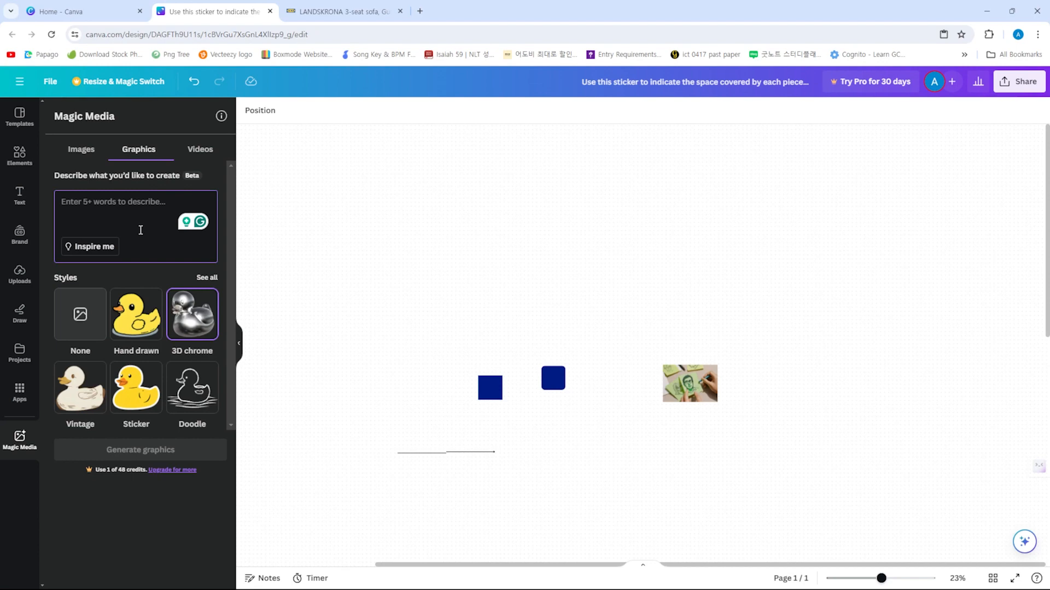
text(Heart)
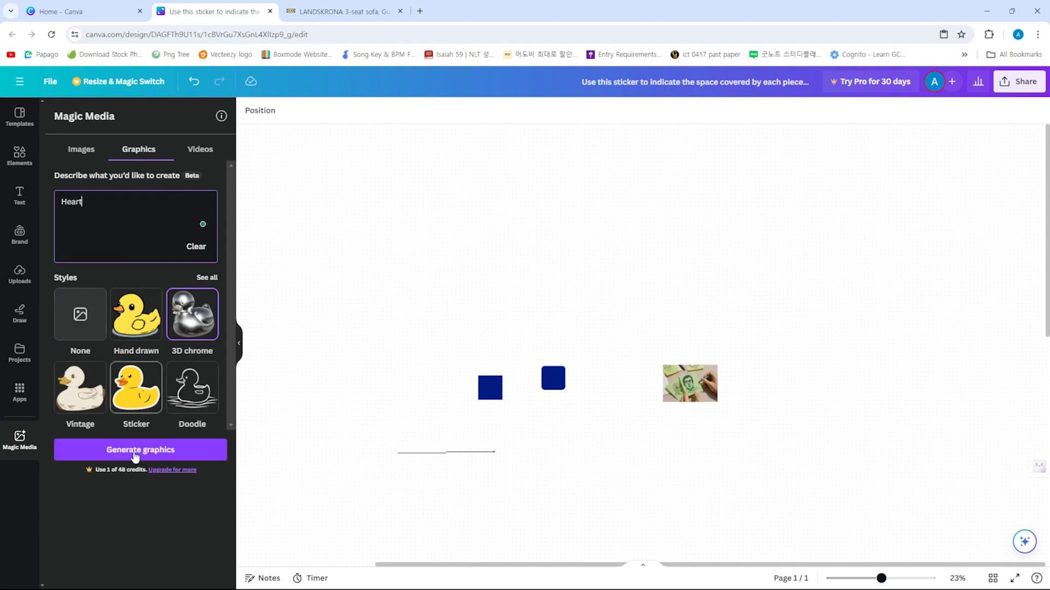
click(155, 452)
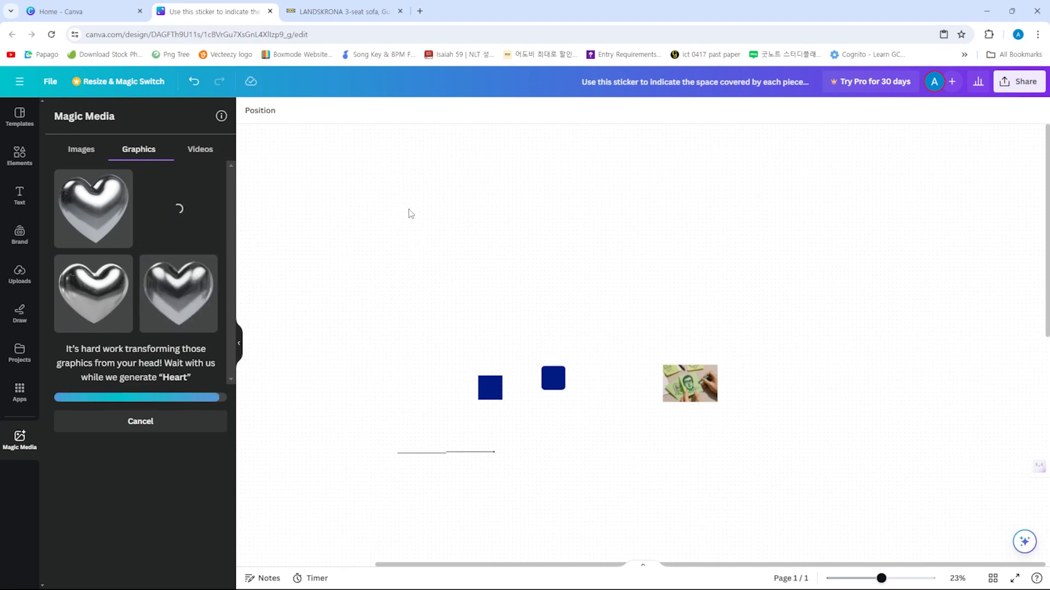
Add a small generated chrome heart inside the lower part of the sharp-cornered navy square
drag(424, 221, 462, 411)
scroll(464, 425, up, 10)
drag(432, 371, 603, 257)
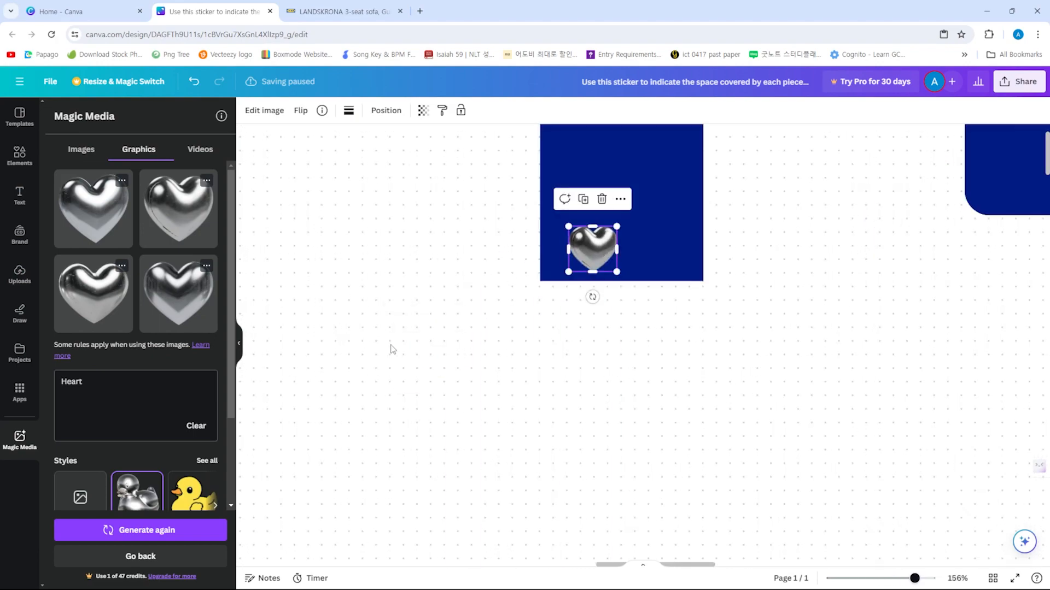
scroll(386, 347, down, 6)
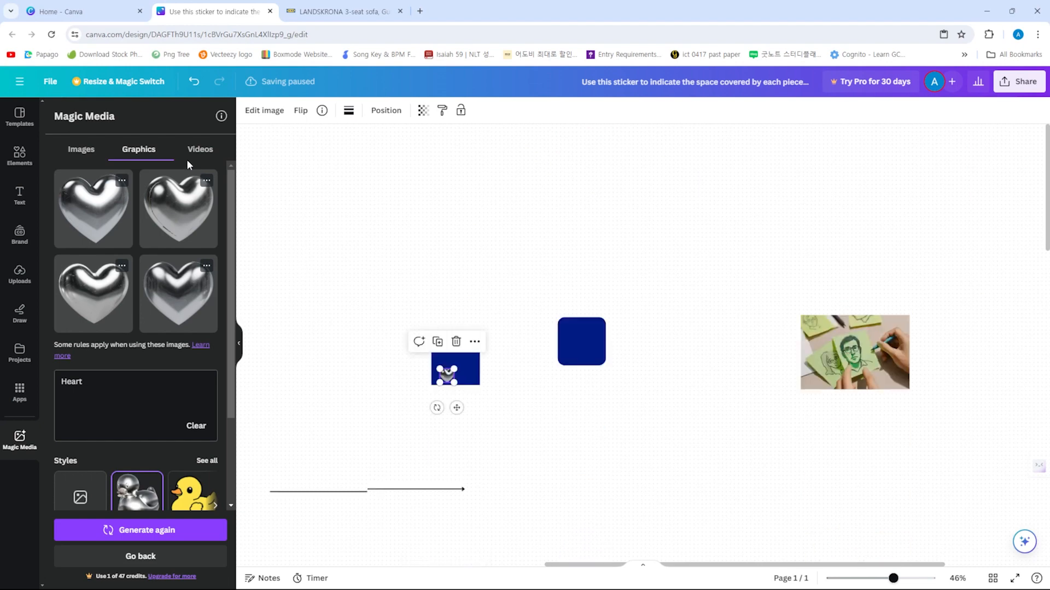
Generate an AI video from the description "Person Running in the space"
click(189, 157)
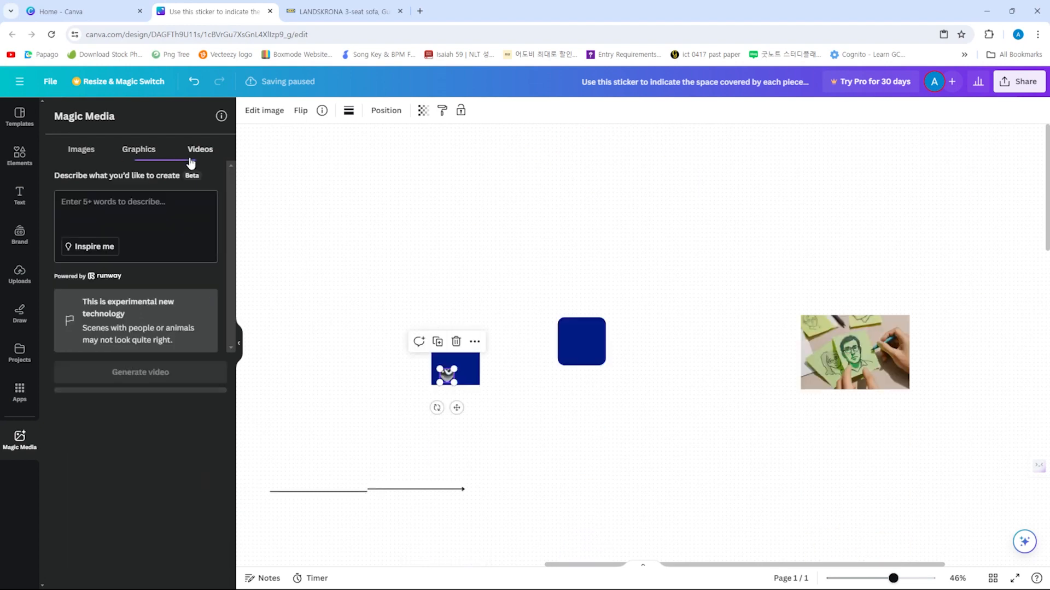
click(165, 235)
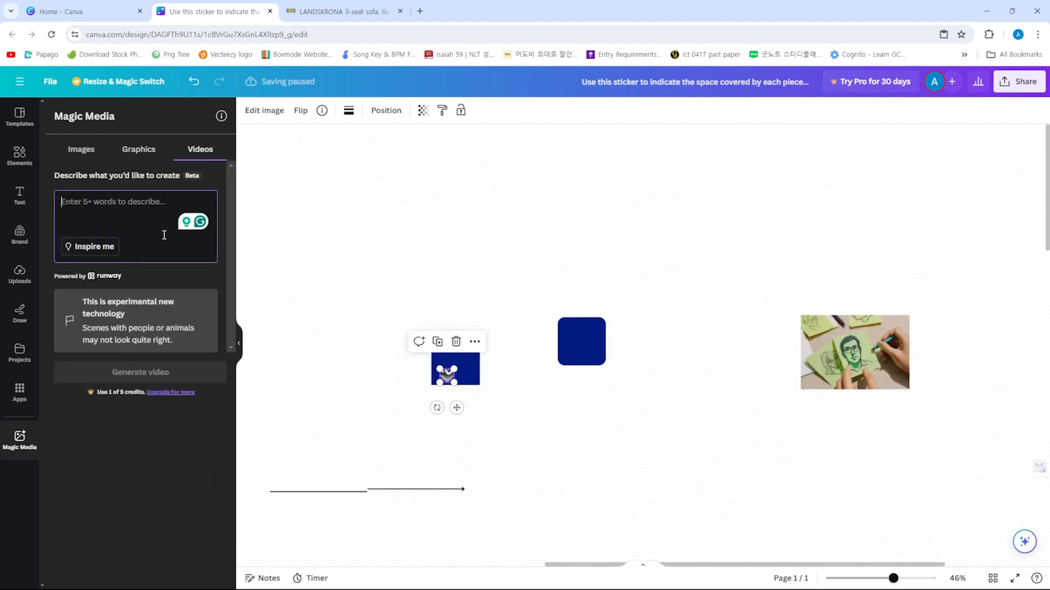
text(s)
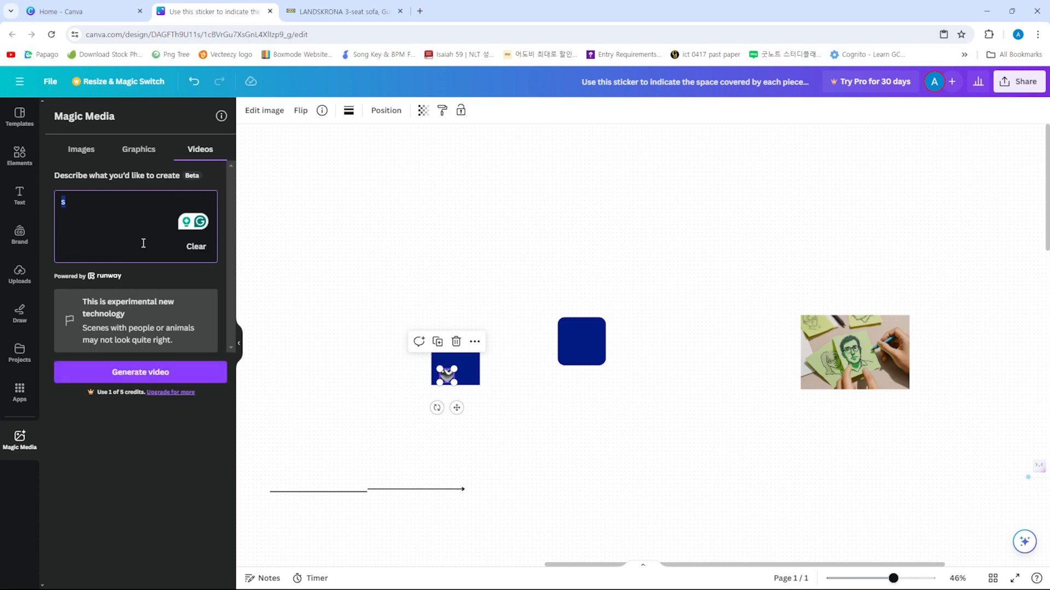
text(Person Running in)
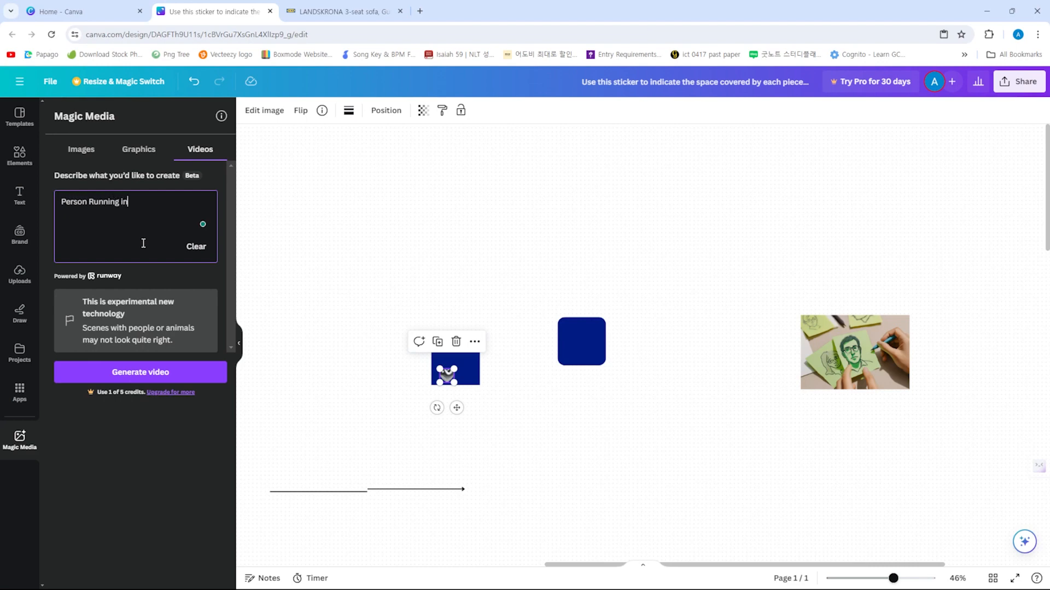
text(space)
click(140, 371)
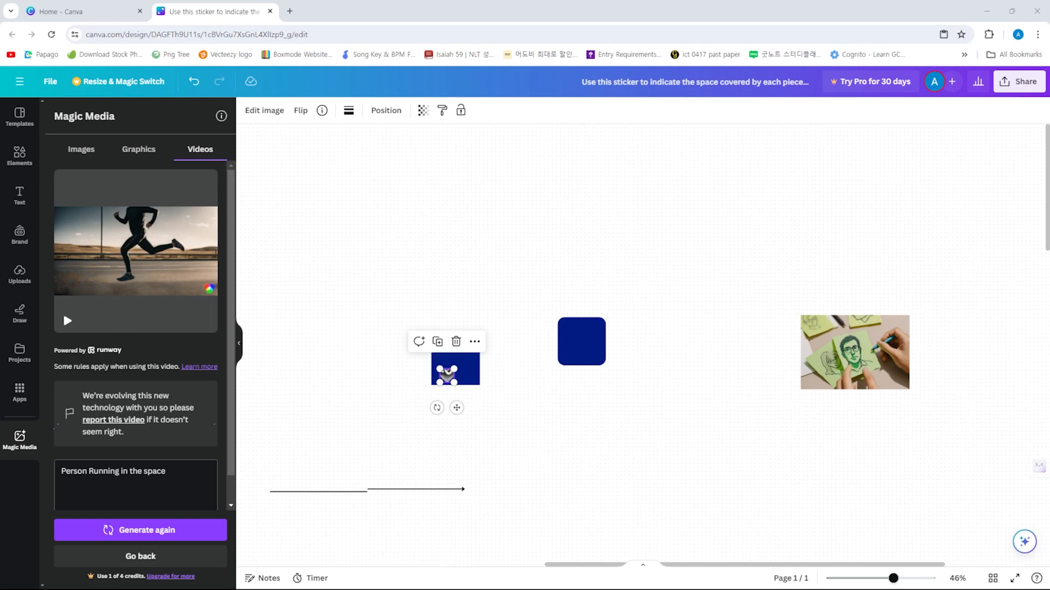
Preview the generated running video, add it to the whiteboard and play it there
click(66, 318)
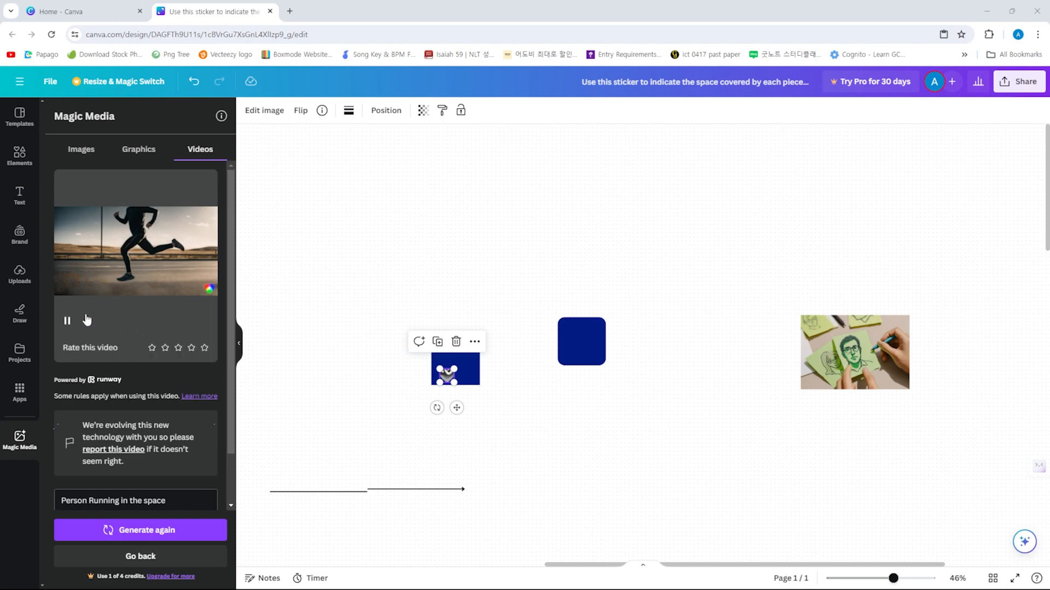
click(174, 301)
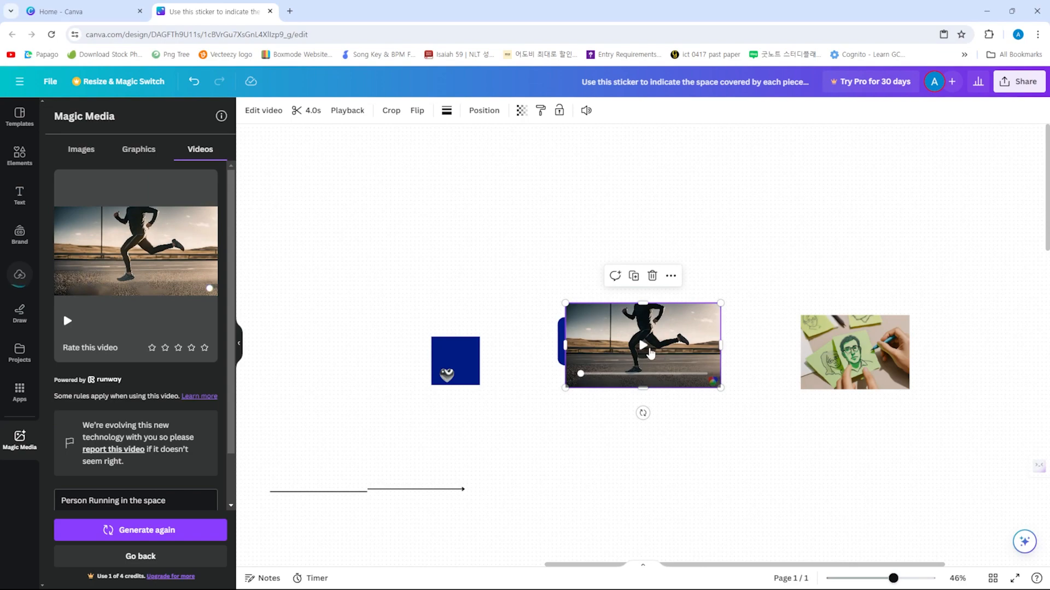
scroll(676, 354, up, 3)
scroll(675, 354, up, 5)
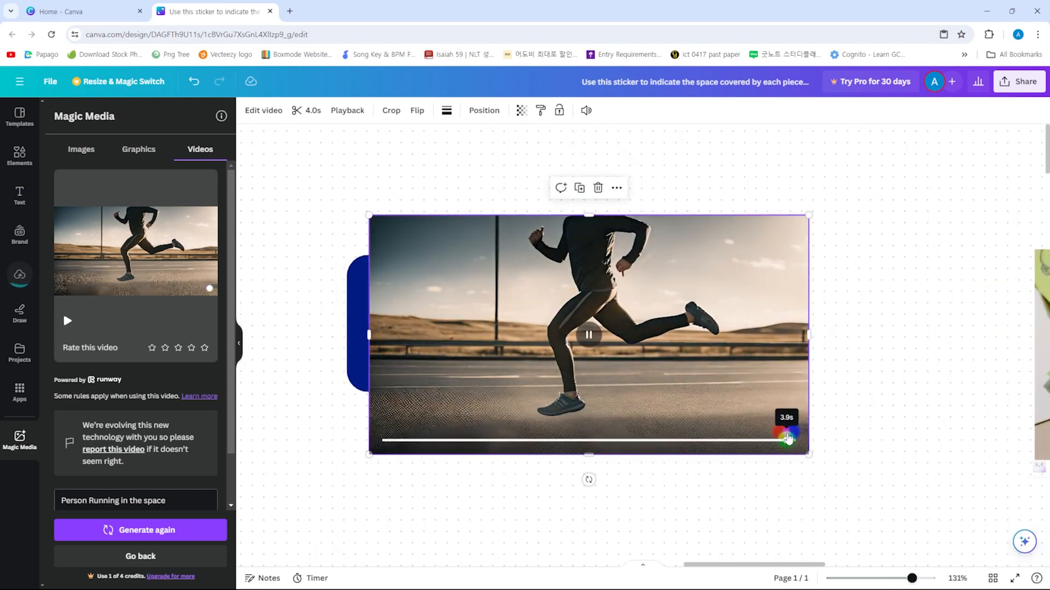
click(588, 334)
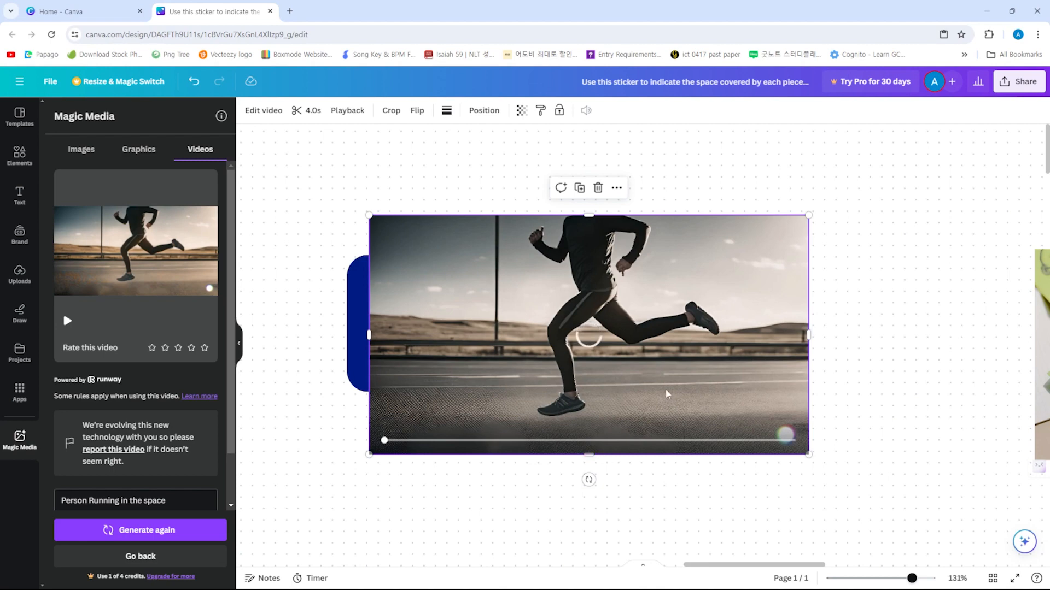
click(588, 340)
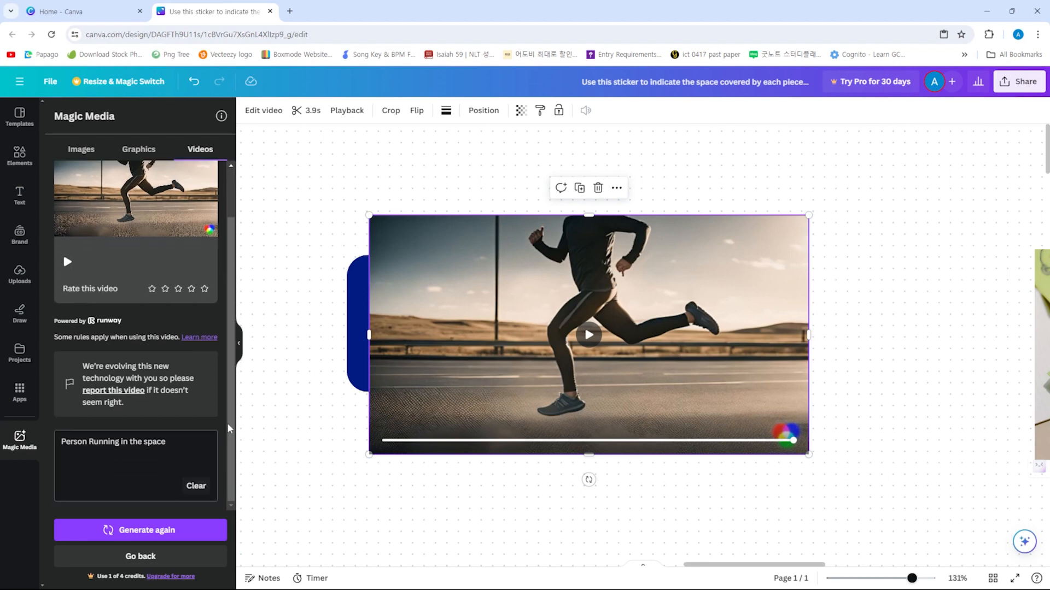
Delete the running video from the whiteboard
click(138, 150)
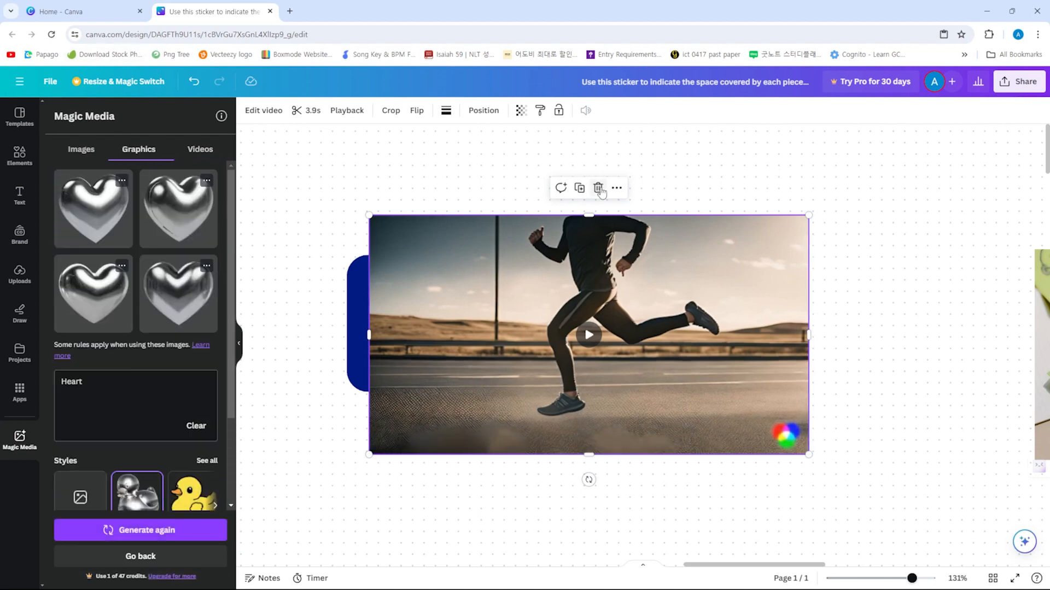
click(598, 187)
scroll(470, 249, down, 5)
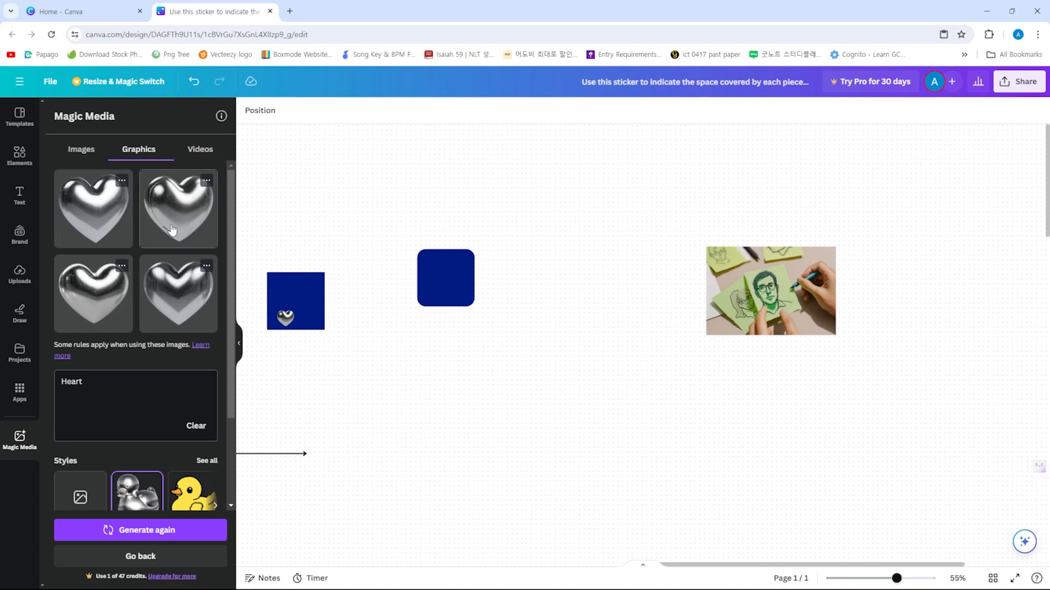
Add the blue checkmark whiteboard graphic plus the thumbs-down and clapping-hands graphics above and beside the rounded navy square
click(19, 156)
scroll(153, 306, down, 1)
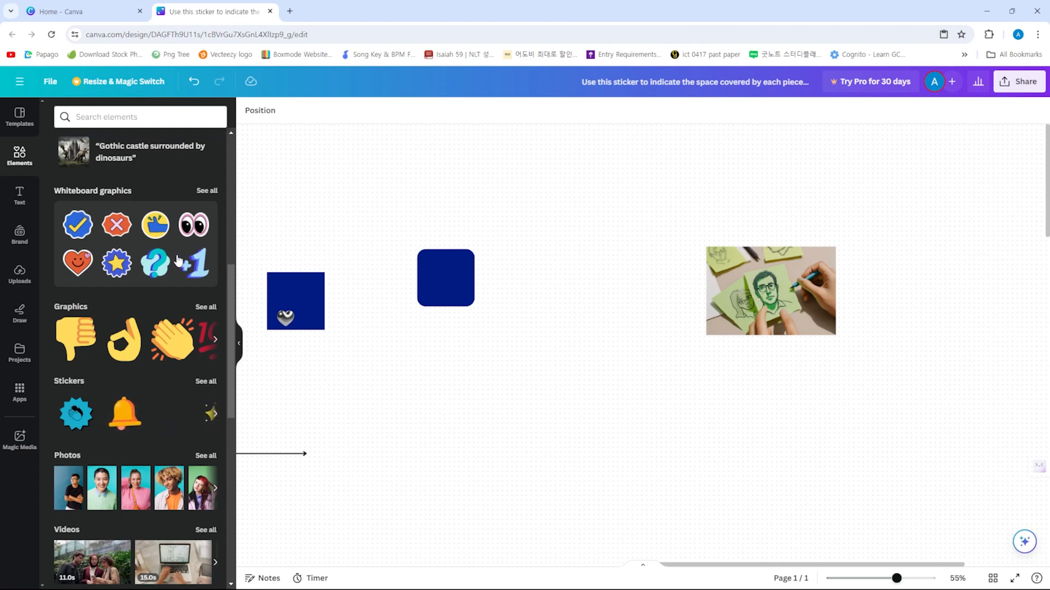
drag(83, 237, 467, 232)
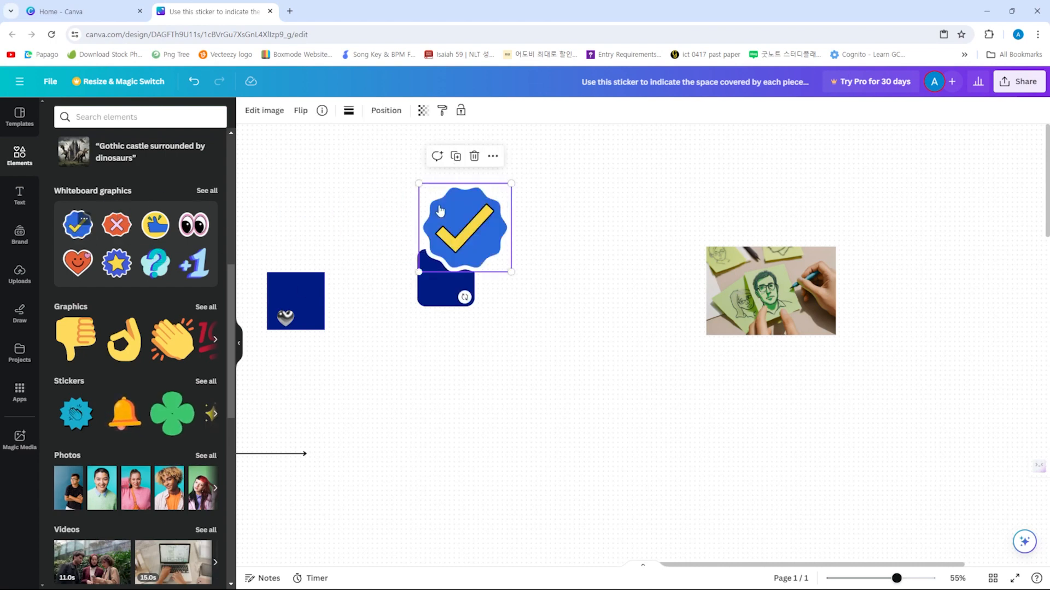
drag(82, 346, 583, 236)
drag(153, 331, 645, 221)
Place the stock photo of the woman in a pink sweater below the rounded navy square
drag(70, 392, 391, 353)
drag(101, 387, 475, 361)
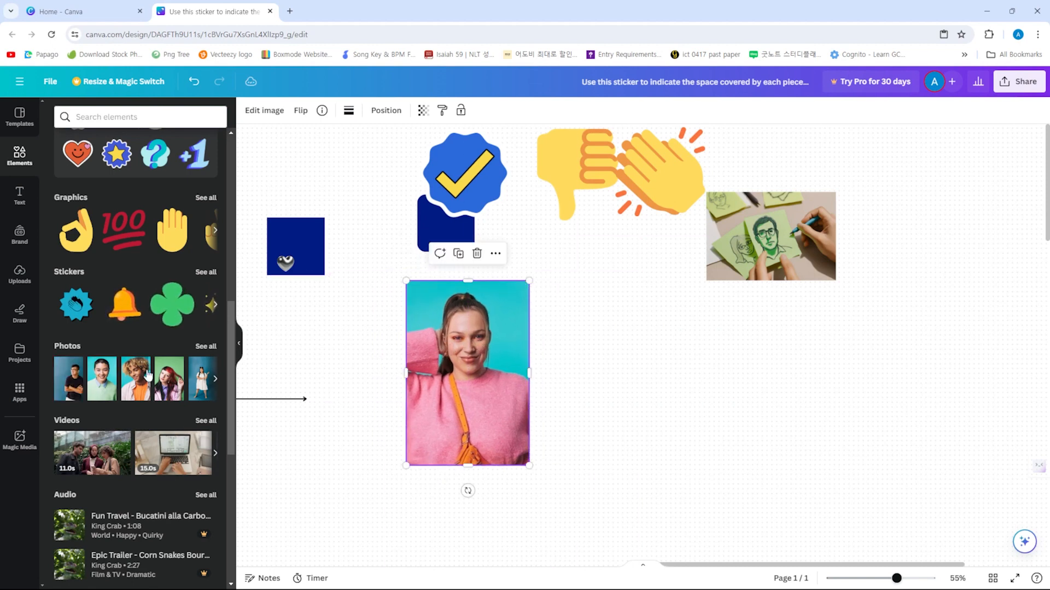
Undo the last replacement of the portrait photo below the rounded navy square
key(ctrl+z)
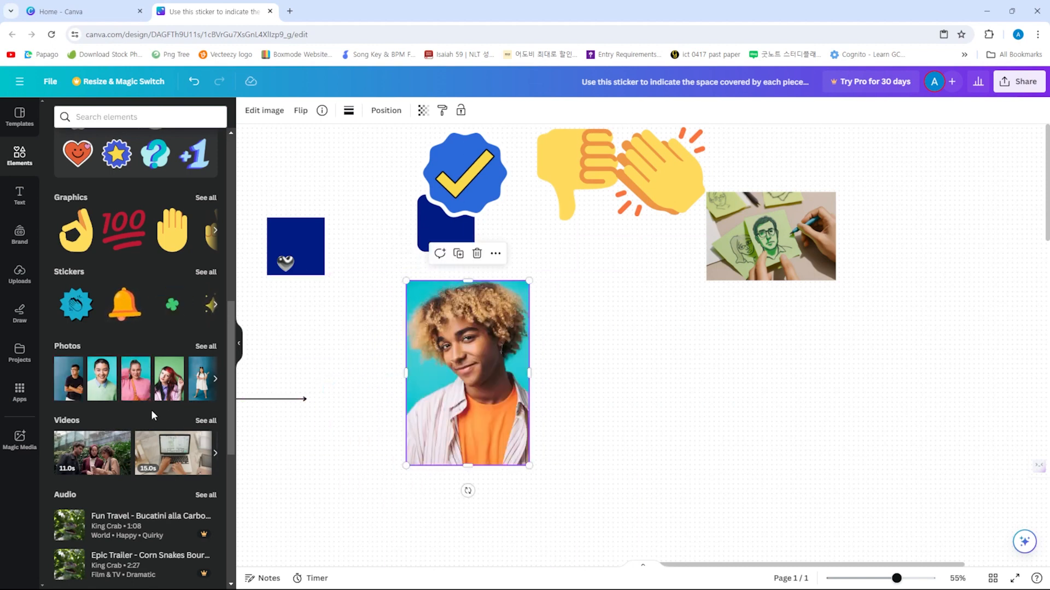
mouse_move(203, 379)
mouse_down()
mouse_move(549, 322)
mouse_move(758, 206)
mouse_move(151, 409)
mouse_up()
scroll(151, 409, down, 4)
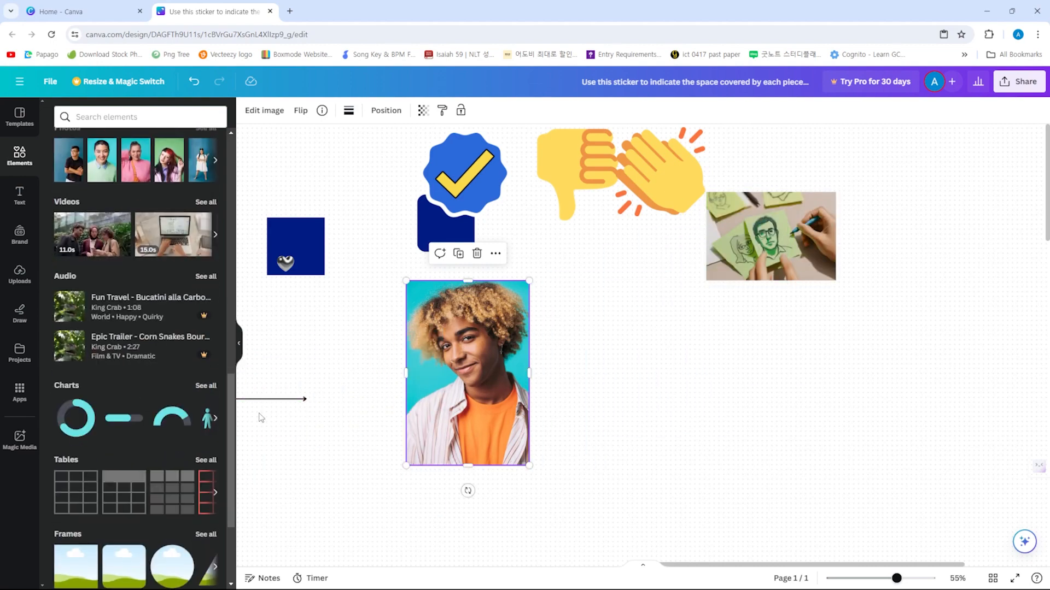
Fill the round frames above the table's orange-red and green columns with the photos of the pink-sweater woman and the red-haired woman
scroll(403, 354, down, 1)
scroll(403, 353, down, 10)
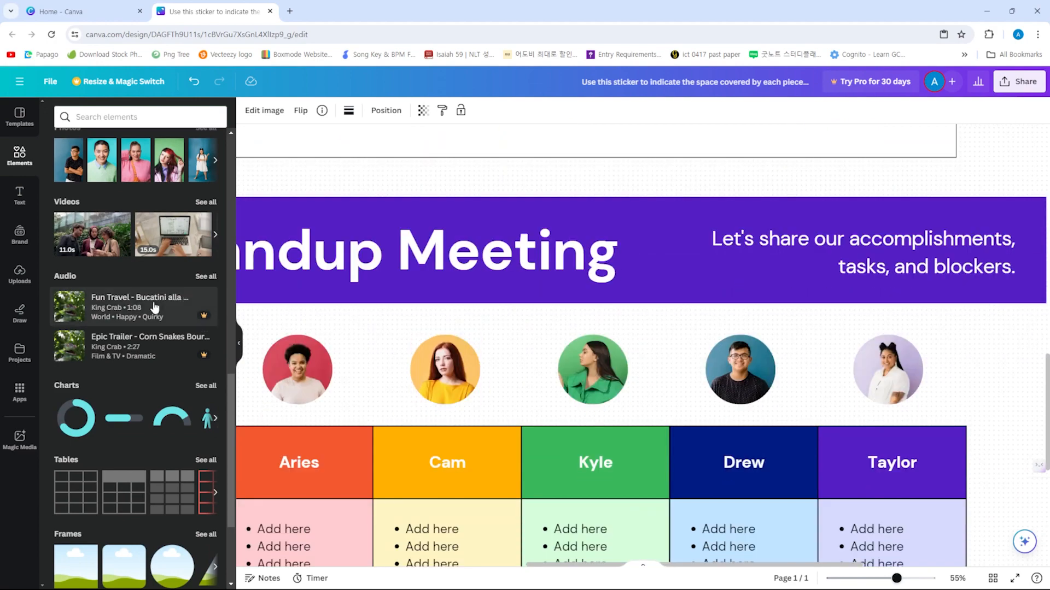
drag(135, 160, 297, 375)
drag(101, 164, 596, 377)
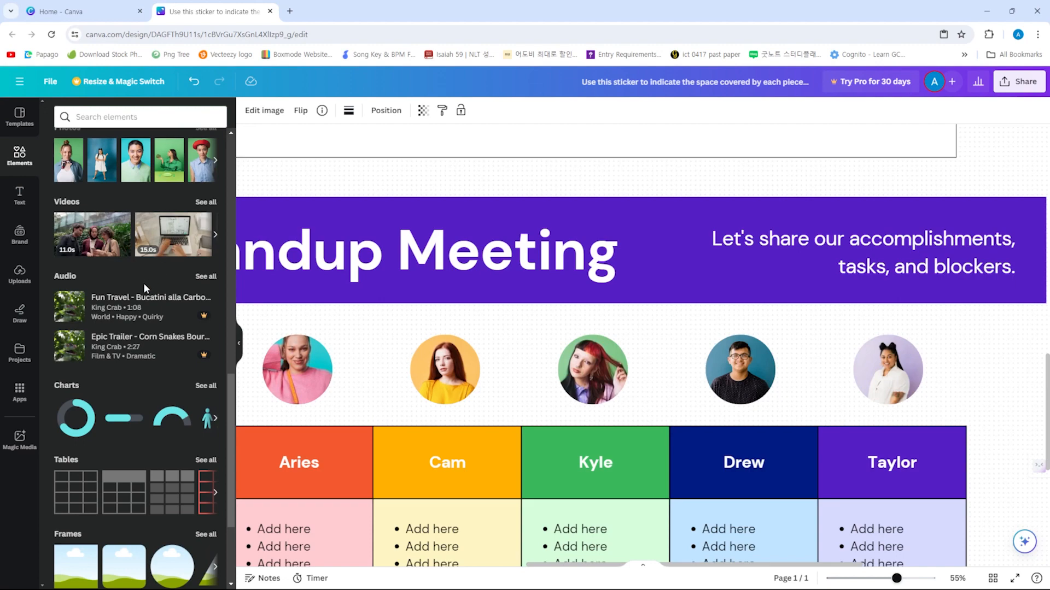
Fill the round frame above the navy column with the 11-second group video and add the Fun Travel audio track to the whiteboard
scroll(299, 255, down, 5)
scroll(300, 256, up, 6)
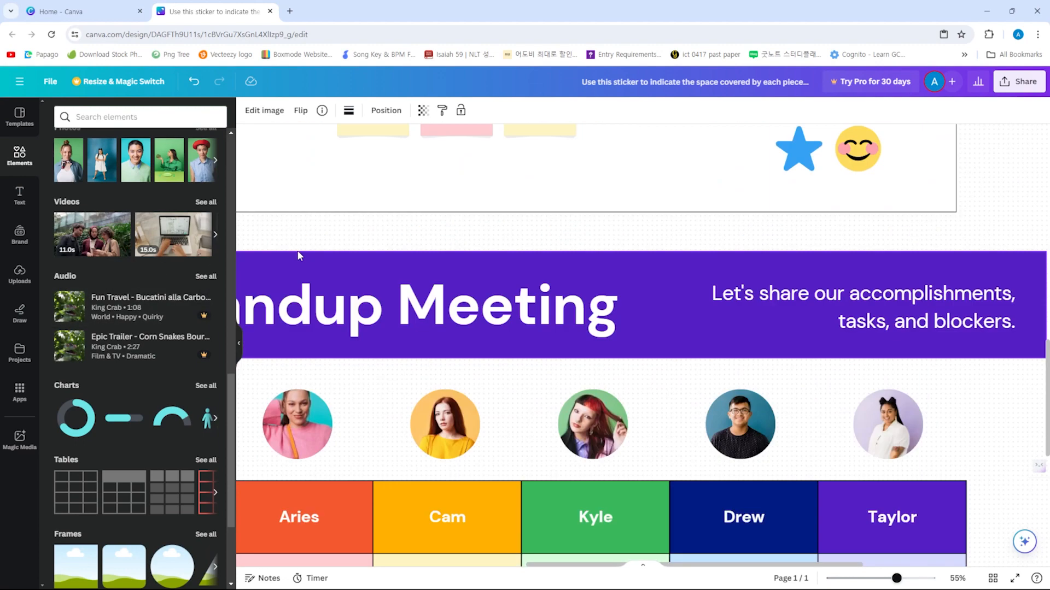
mouse_move(93, 235)
mouse_down()
mouse_move(579, 229)
mouse_move(590, 408)
mouse_move(752, 429)
mouse_up()
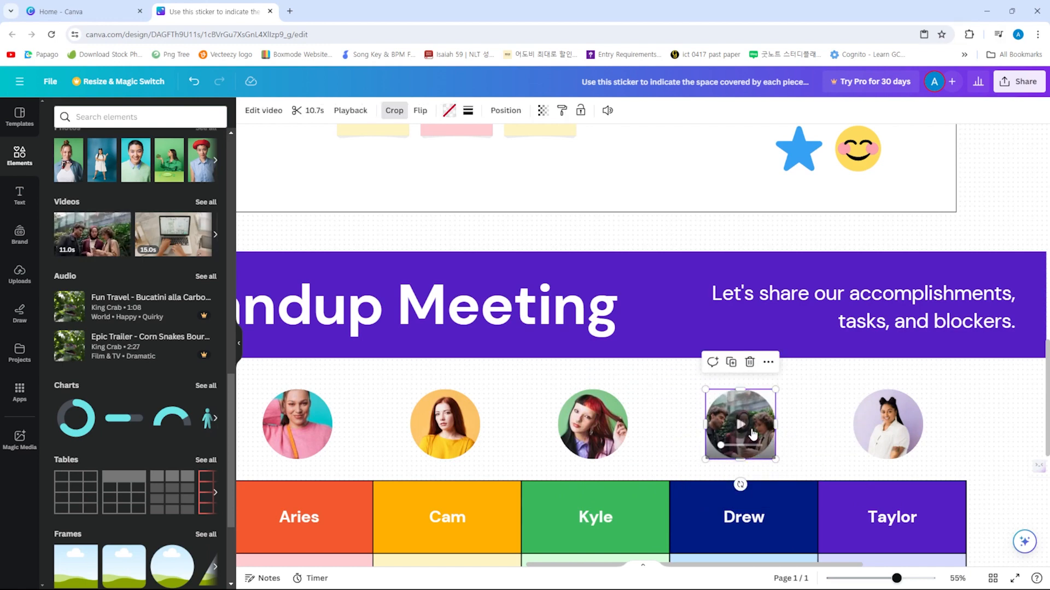
click(799, 432)
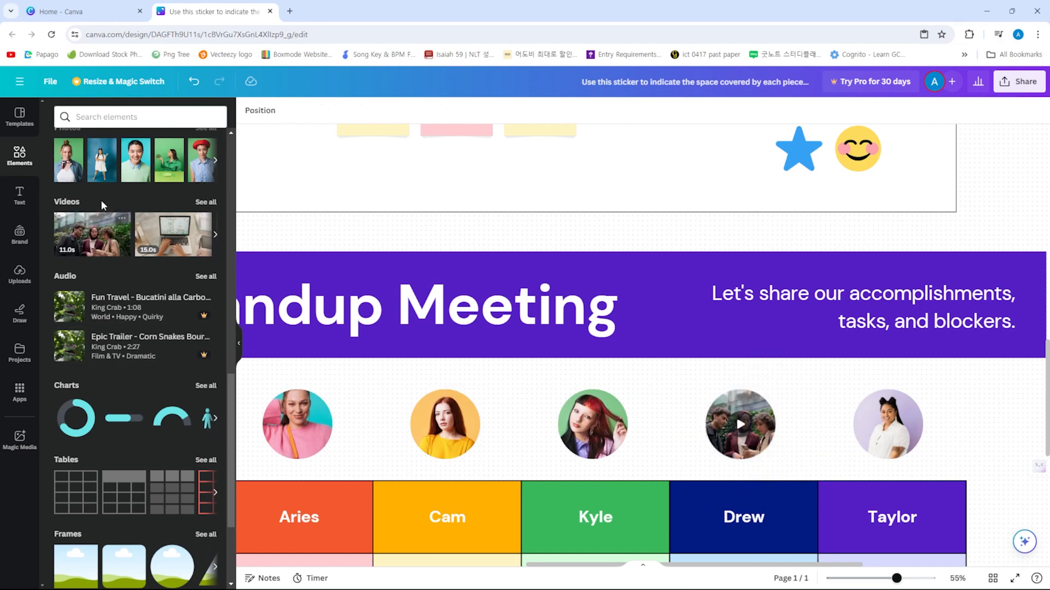
drag(125, 306, 870, 297)
Place a square and a circular frame in the empty area above the Overview box and put the curly-haired man's photo in the circle
scroll(853, 306, down, 5)
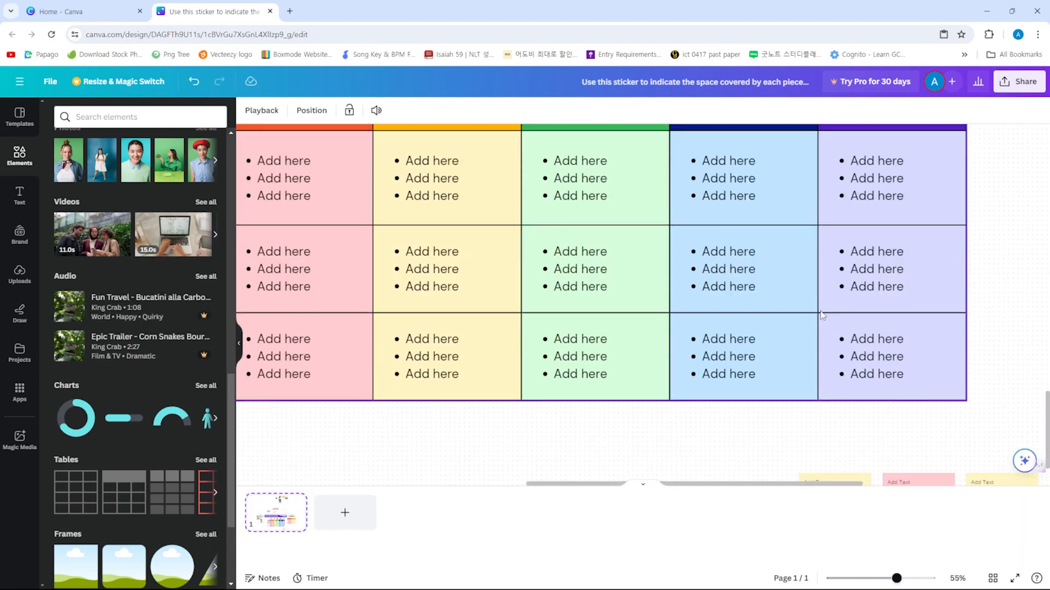
scroll(823, 316, down, 5)
scroll(812, 307, up, 5)
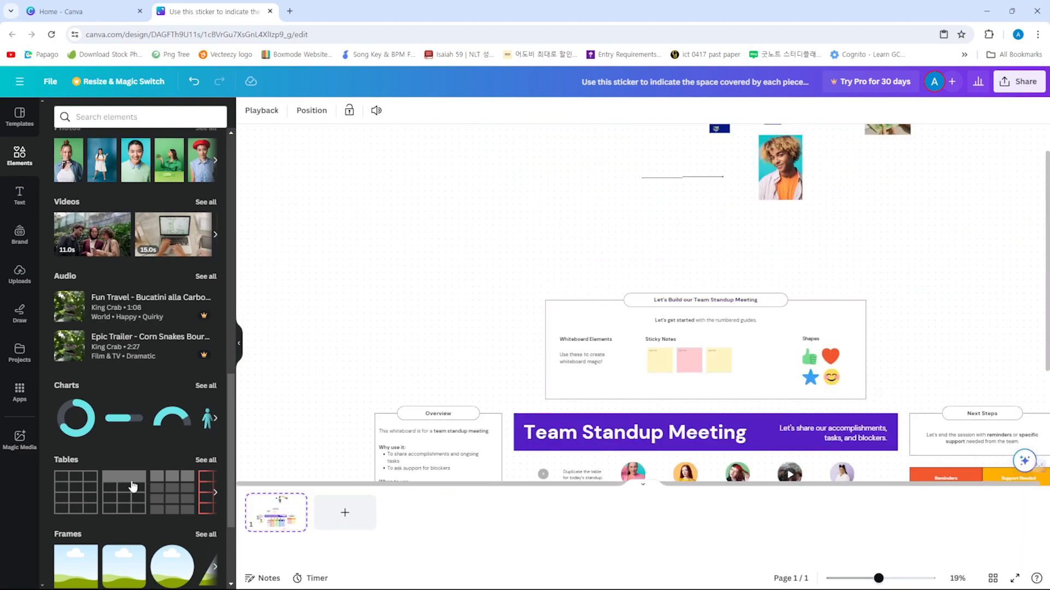
scroll(131, 484, down, 4)
drag(72, 358, 423, 251)
drag(172, 356, 475, 262)
drag(780, 167, 499, 251)
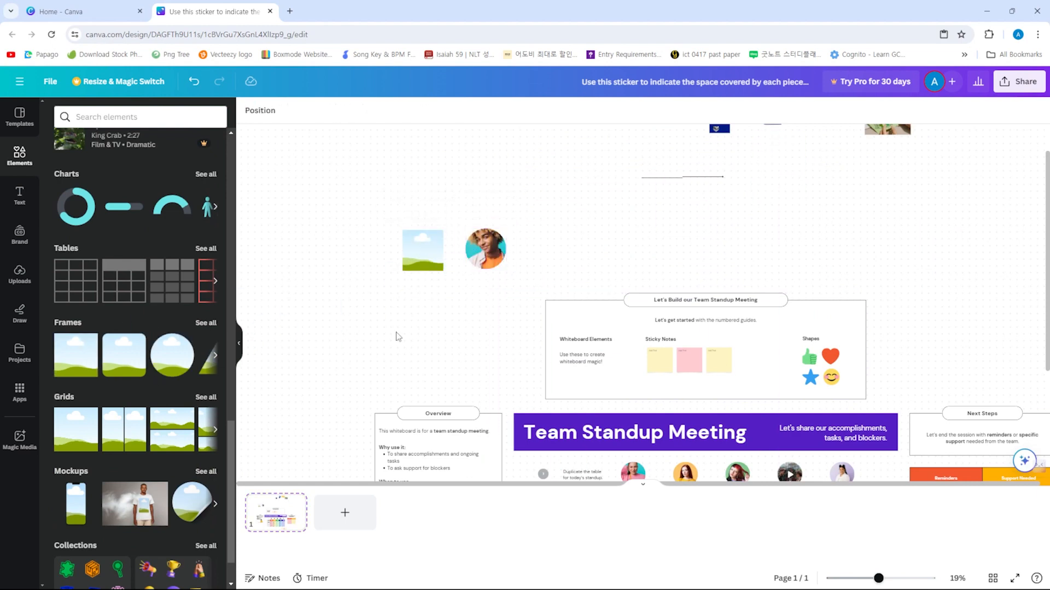
Place an enlarged phone mockup beside the square frame and fill its screen with the photo of the woman in the white dress
drag(125, 500, 137, 473)
drag(73, 495, 295, 300)
scroll(351, 315, up, 5)
scroll(352, 316, up, 3)
scroll(277, 377, down, 7)
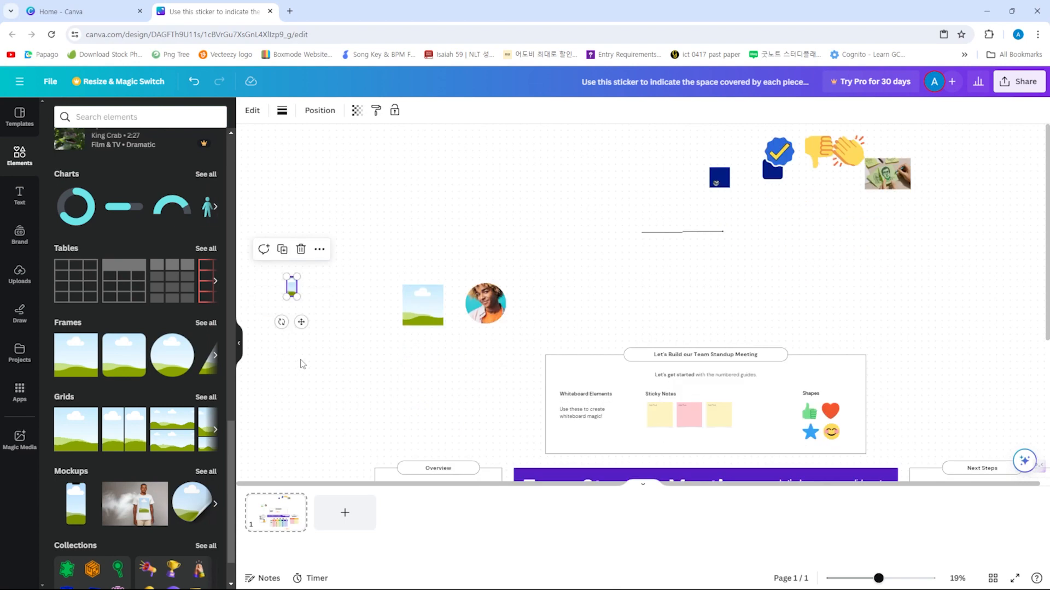
drag(298, 277, 411, 206)
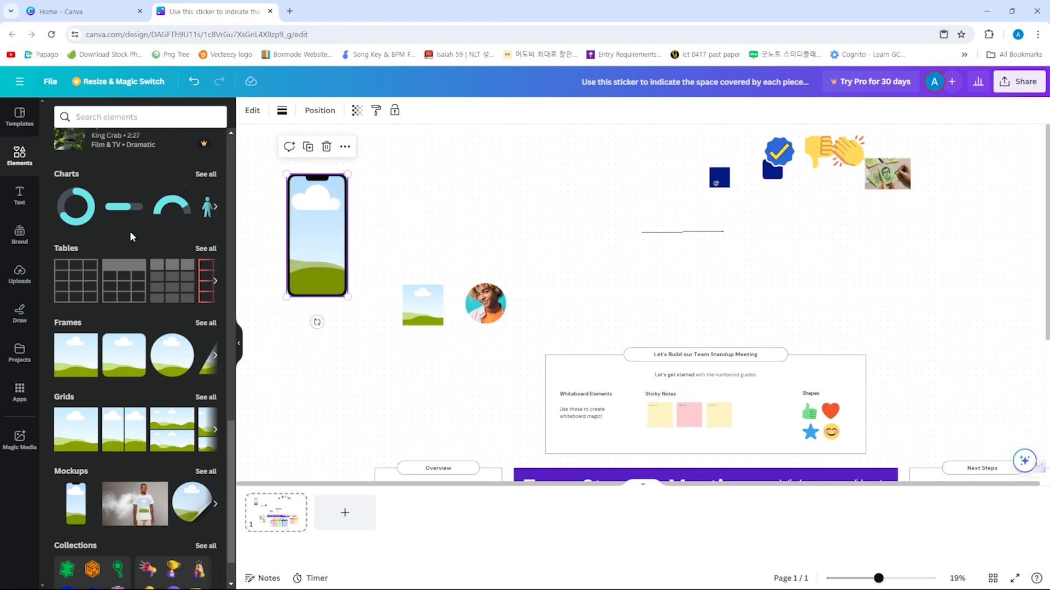
scroll(129, 231, up, 5)
drag(269, 215, 326, 229)
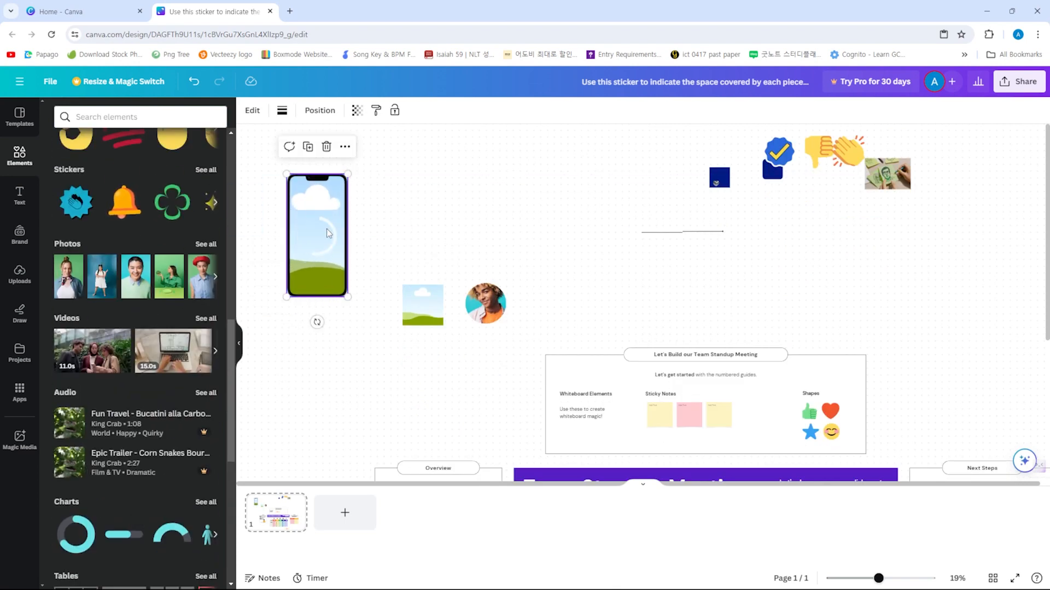
Add the orange box and green puzzle piece from the Bold Schematic Polygonal collection above the two frames
scroll(140, 350, down, 4)
scroll(140, 350, down, 4)
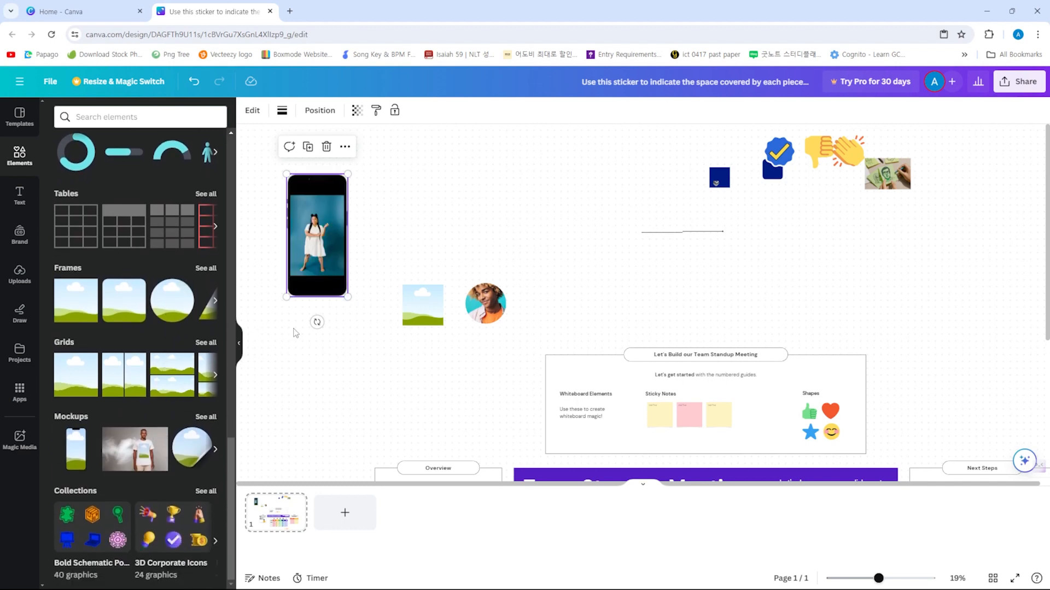
drag(92, 515, 428, 229)
double_click(427, 217)
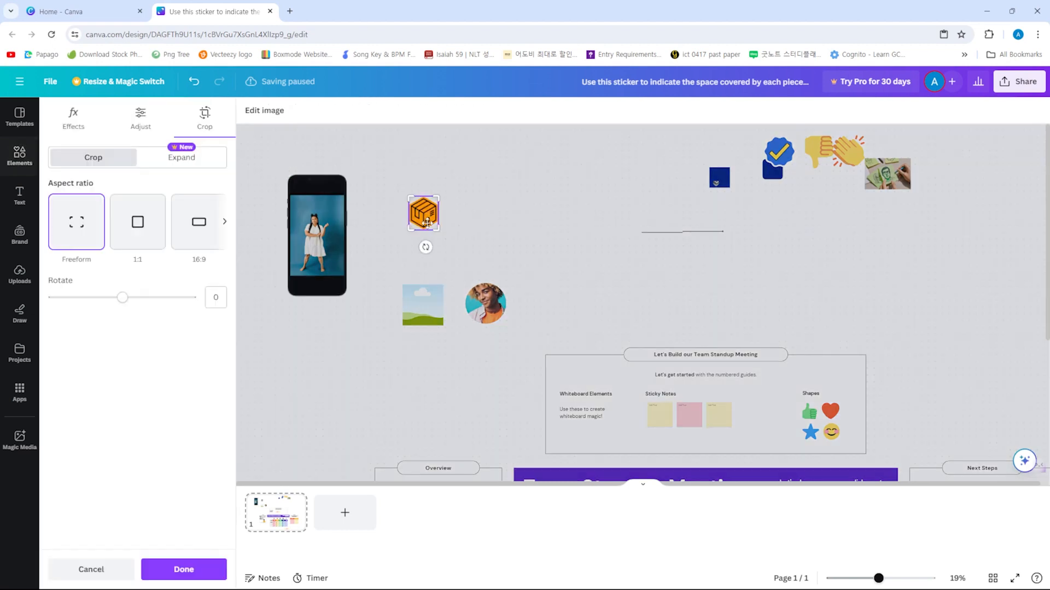
click(429, 267)
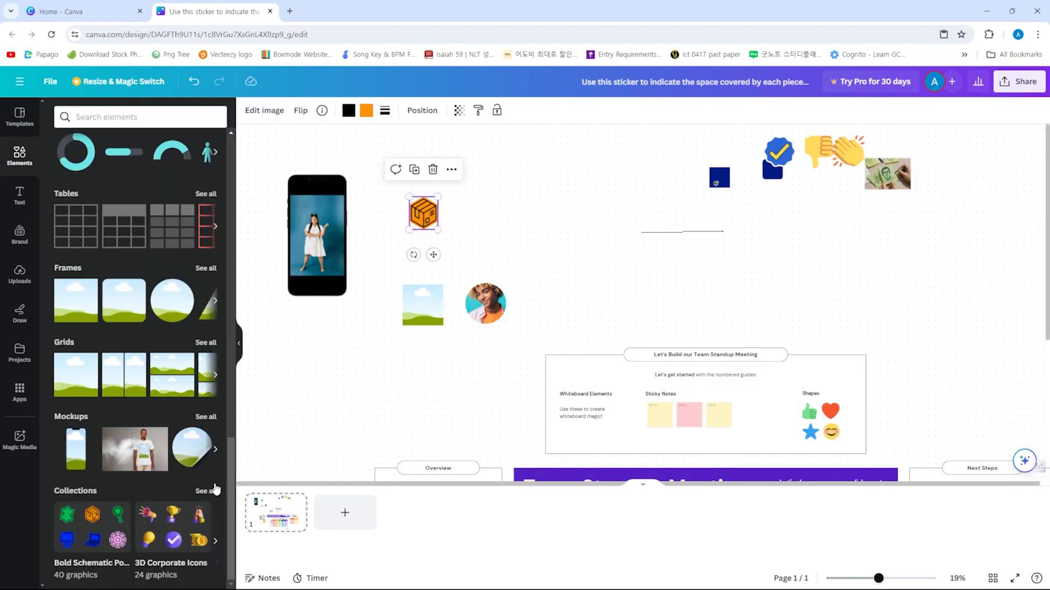
click(123, 541)
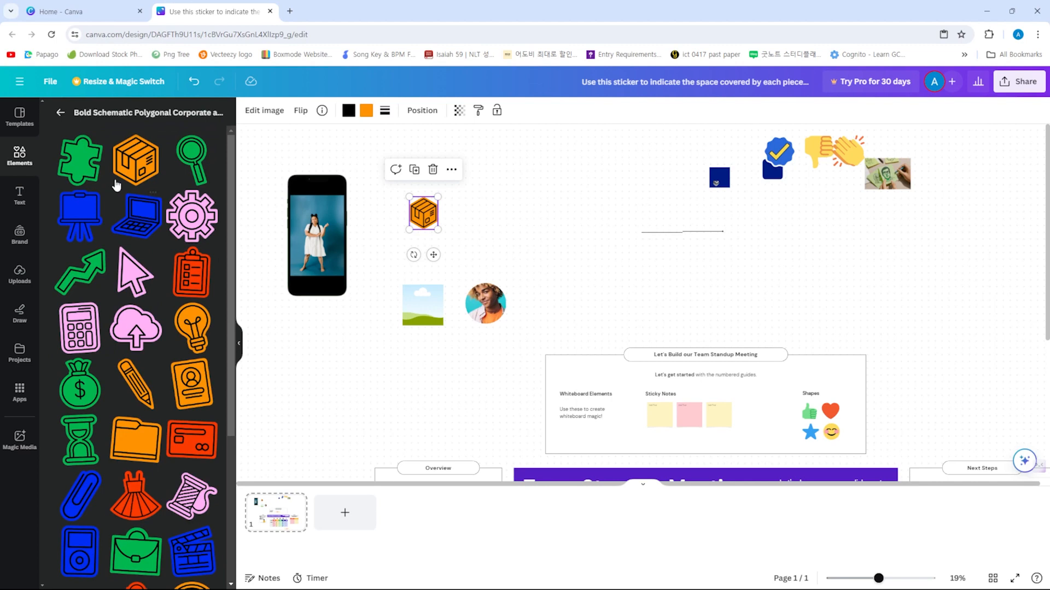
drag(102, 178, 506, 189)
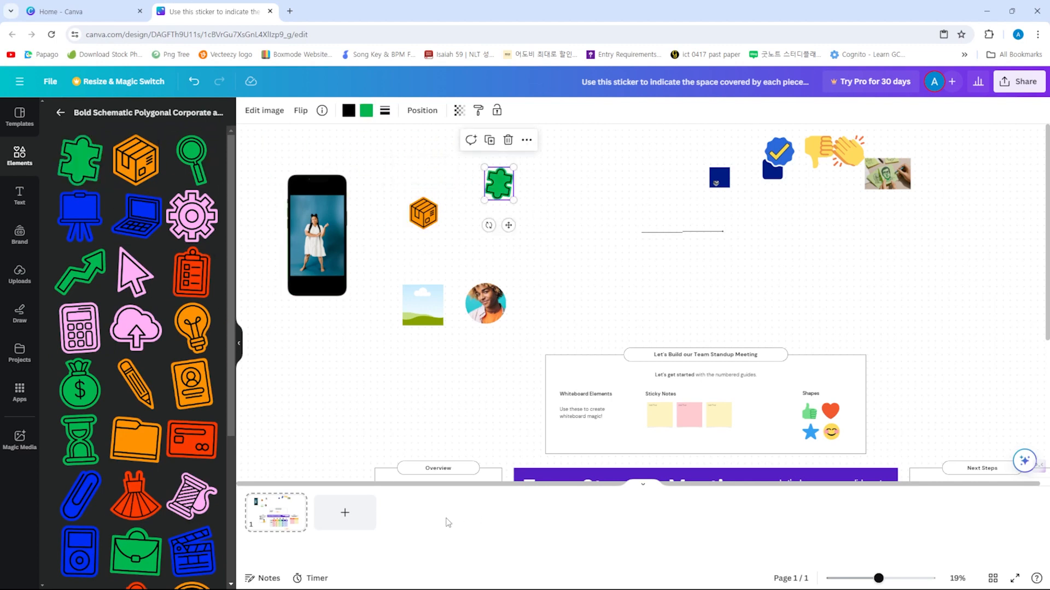
Add a second page and place the pink cloud-upload graphic with the pink cursor graphic overlapping its lower edge
click(357, 517)
drag(122, 291, 635, 236)
drag(136, 328, 520, 223)
drag(689, 273, 631, 371)
Bring the pink cursor graphic in front of the cloud graphic and nudge it slightly
right_click(638, 410)
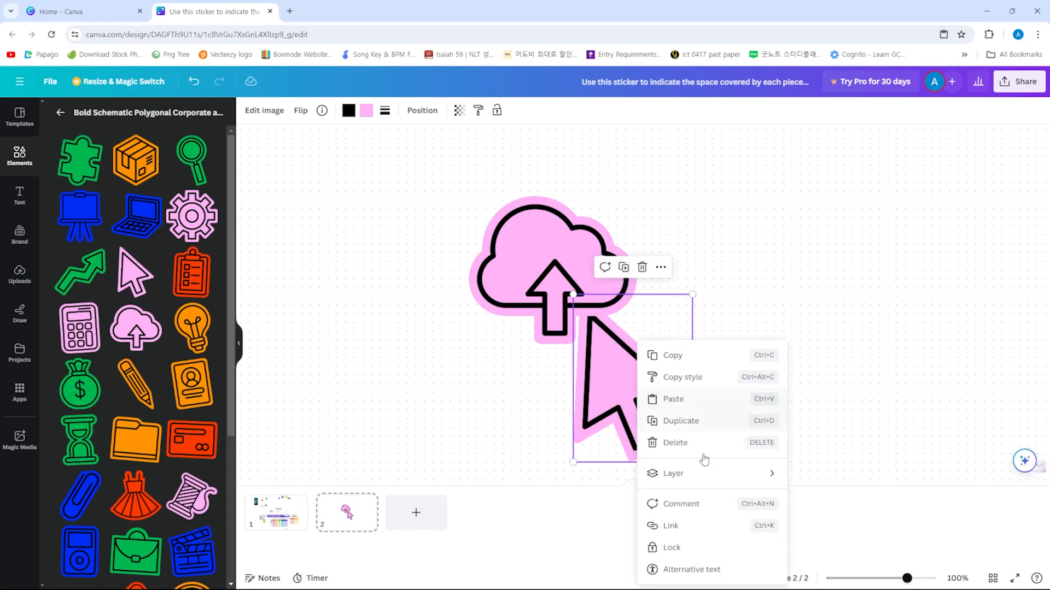
mouse_move(693, 474)
click(836, 474)
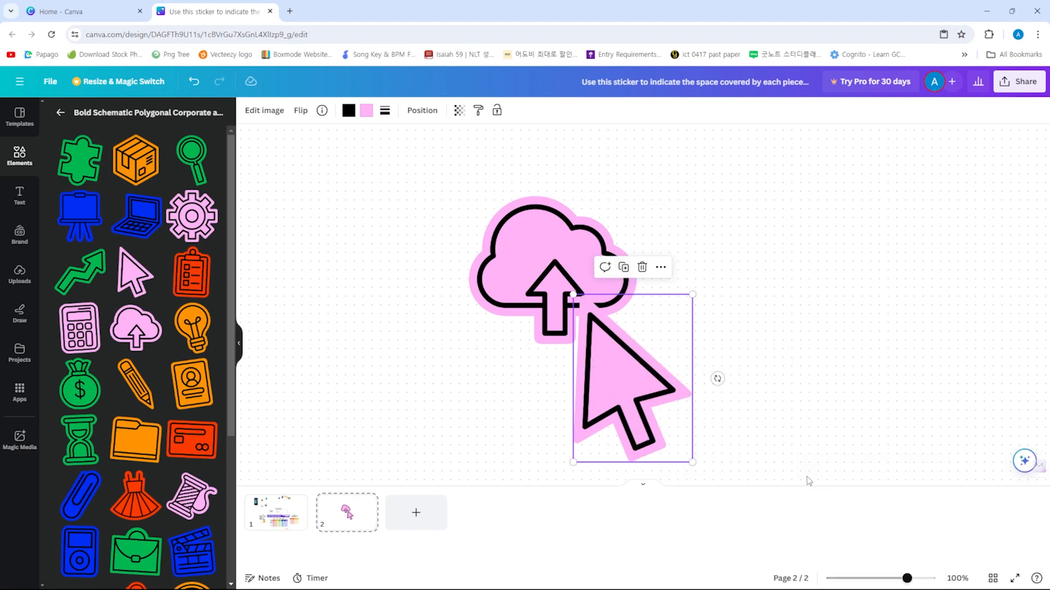
drag(621, 412, 613, 405)
Switch back and forth between page 1 and page 2 to view both, ending on page 2
click(289, 524)
click(345, 524)
click(281, 522)
click(342, 528)
scroll(584, 362, down, 6)
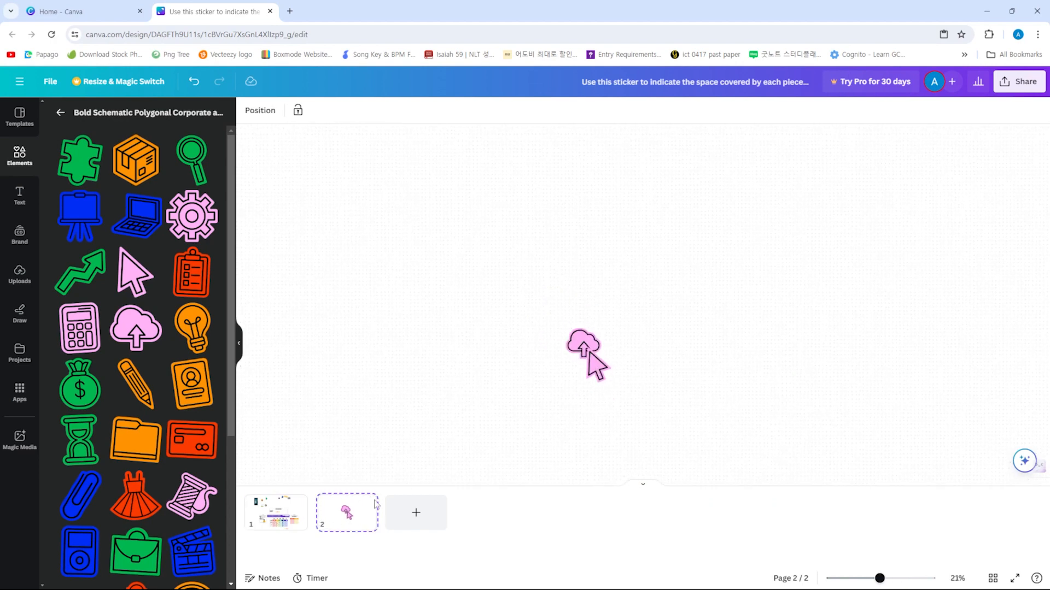
Add the presenter note "I love GLTC Tutorials" to page 2
click(258, 580)
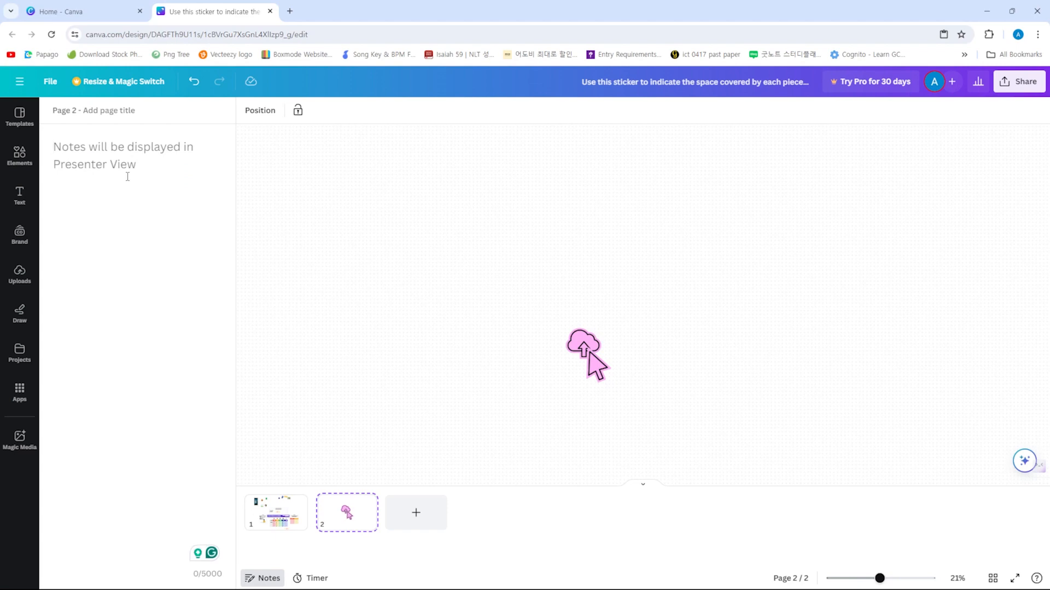
text(I love GLTC Tutorials)
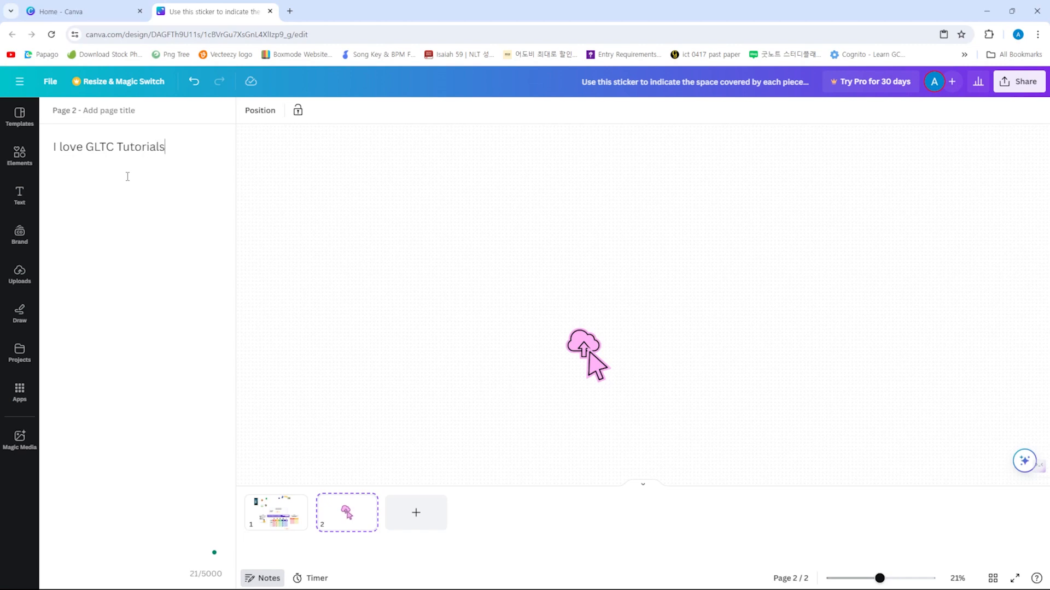
Show the five-minute timer on the whiteboard, start it and pause it
click(315, 580)
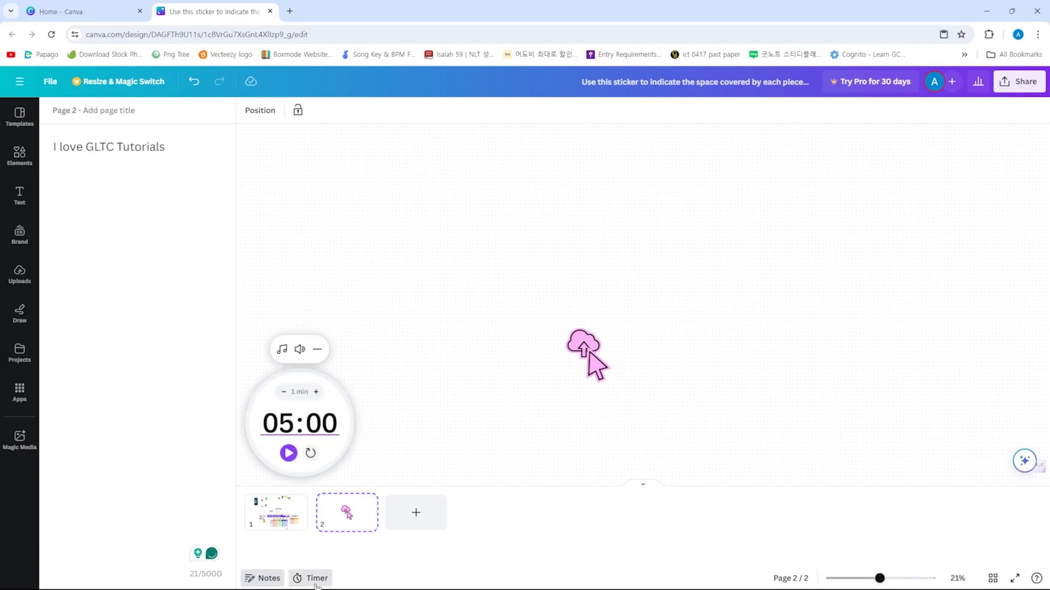
click(288, 453)
click(288, 453)
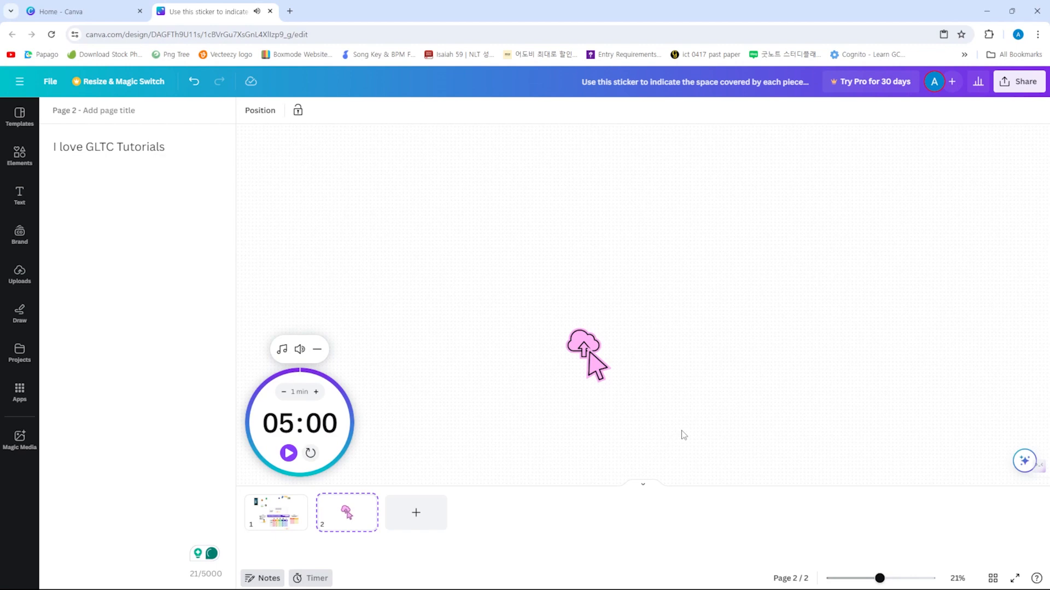
In the grid view of all pages, hide and unhide page 2, and delete it
click(989, 578)
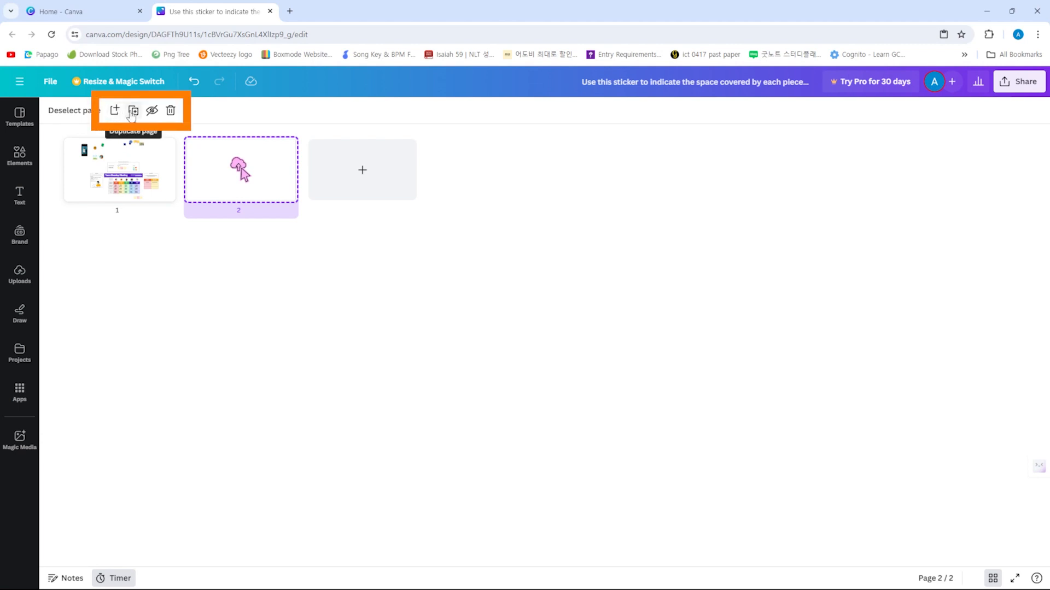
click(153, 111)
click(153, 111)
click(171, 111)
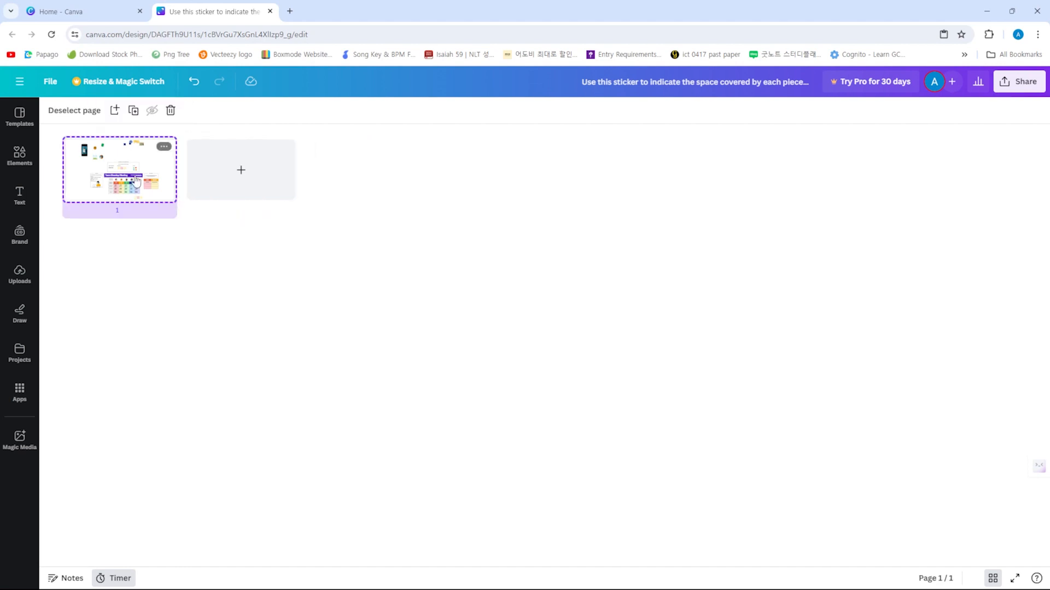
Examine the page options available for page 1 in grid view and return to the whiteboard editing view
click(164, 146)
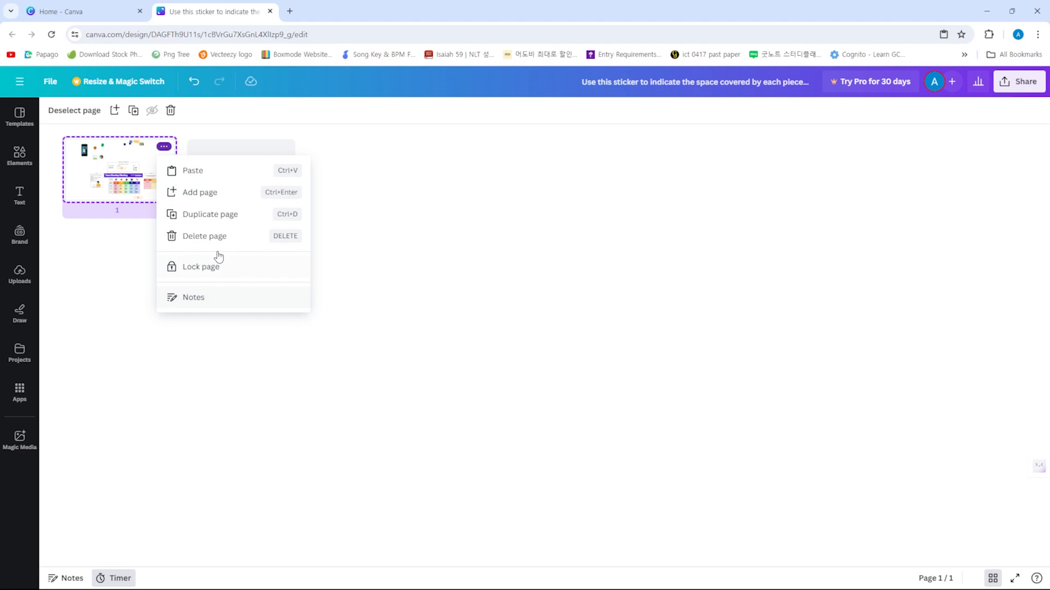
drag(143, 158, 129, 174)
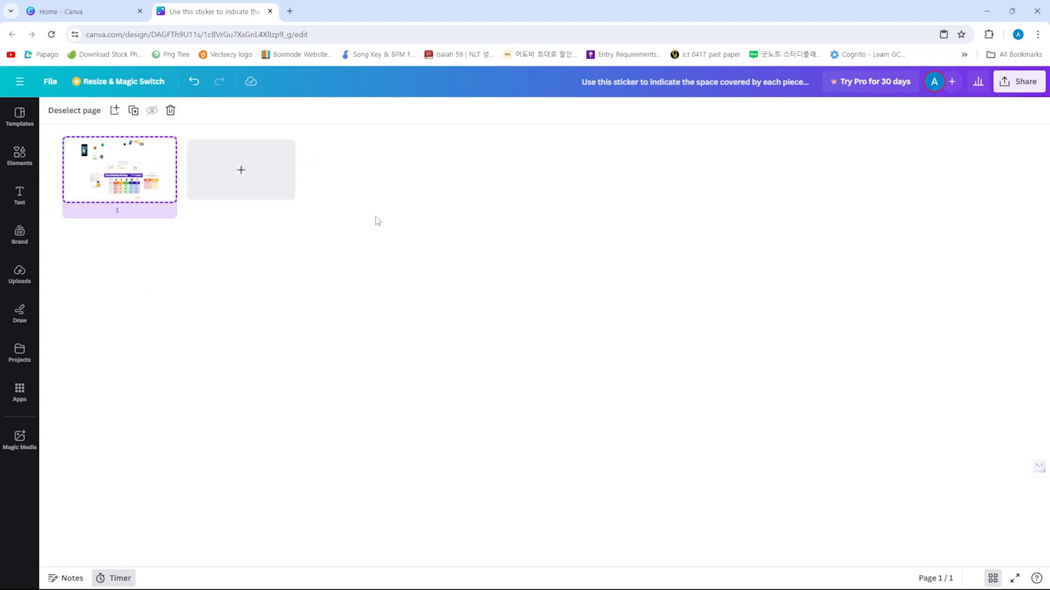
click(992, 581)
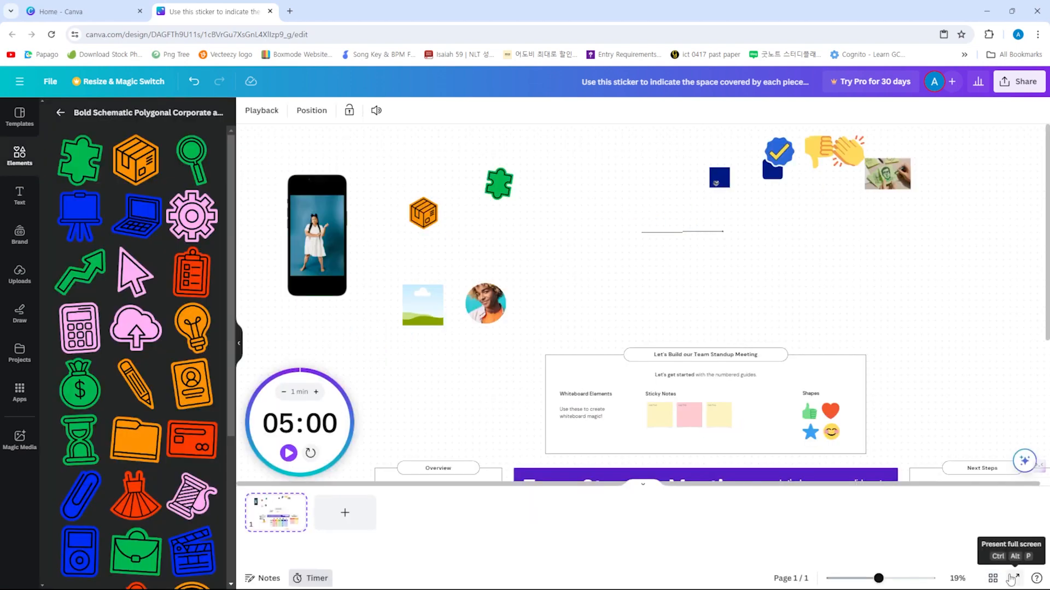
Preview the whiteboard in full-screen presentation twice and return to editing
click(1012, 581)
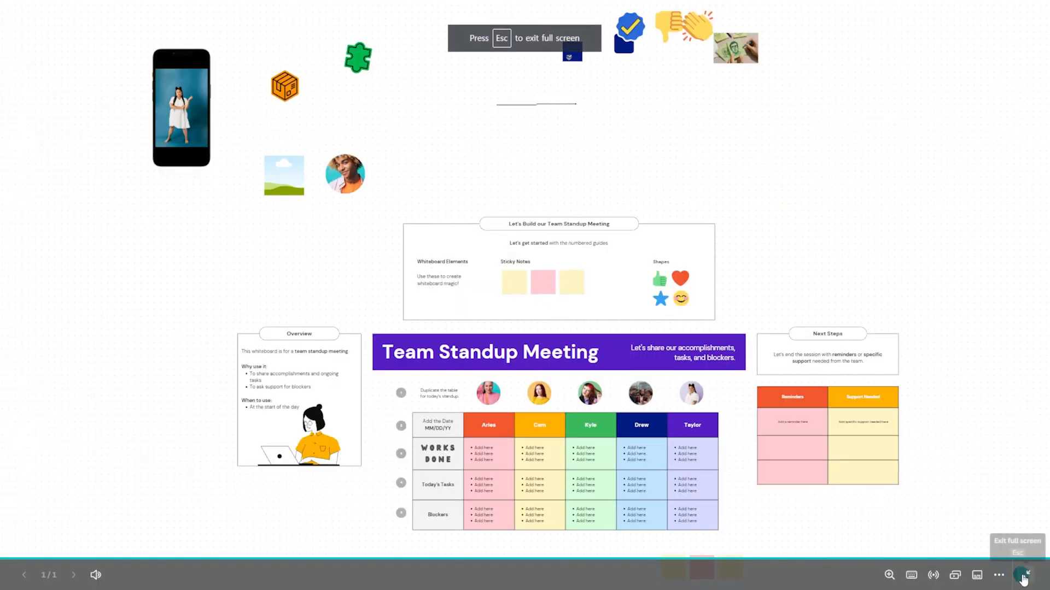
click(1026, 576)
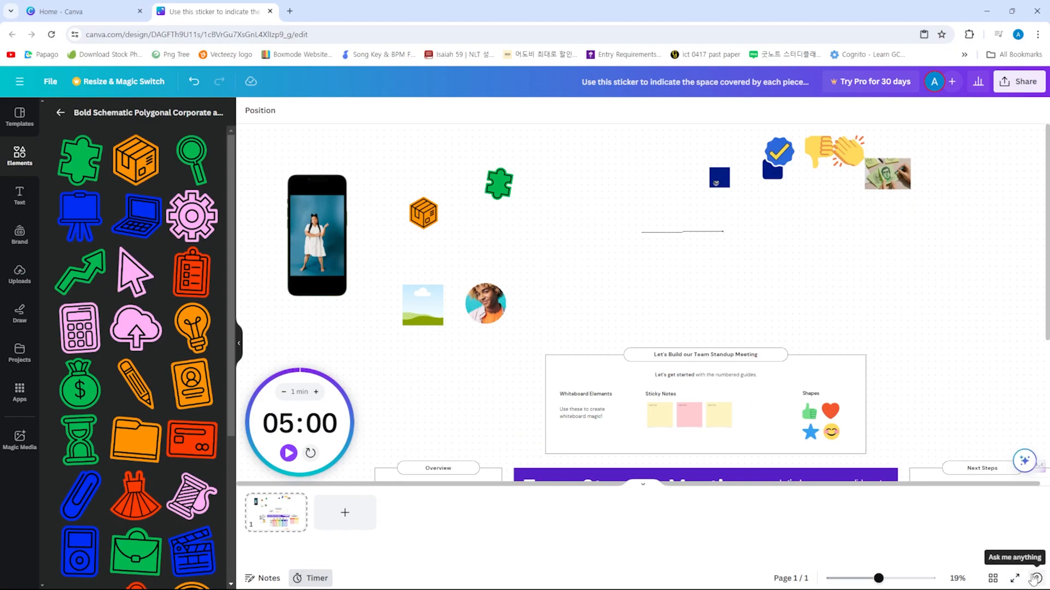
click(1015, 578)
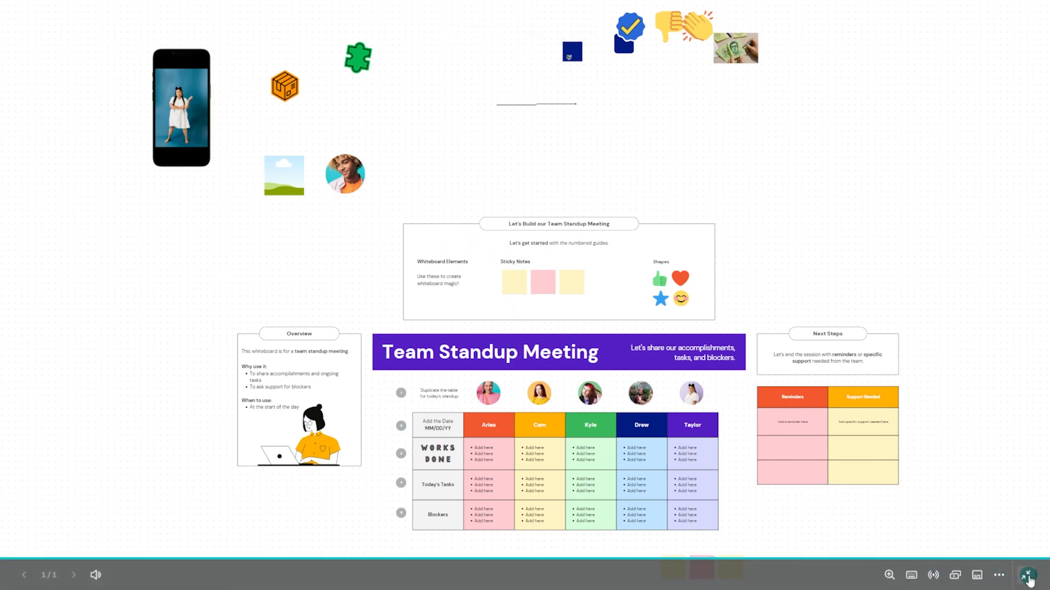
click(1026, 576)
Create a new blank video design
scroll(519, 366, down, 4)
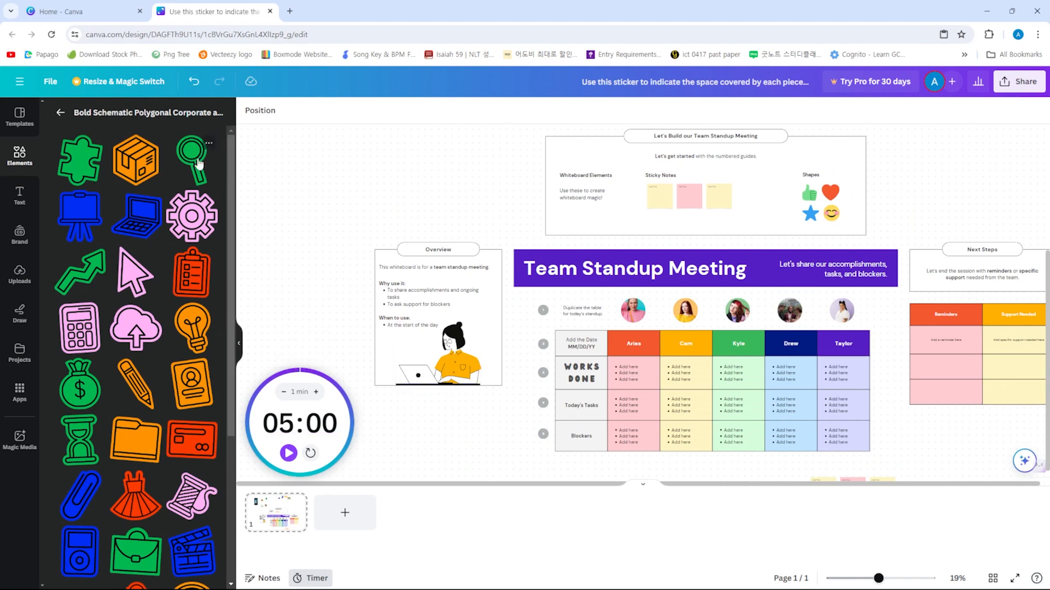
click(23, 83)
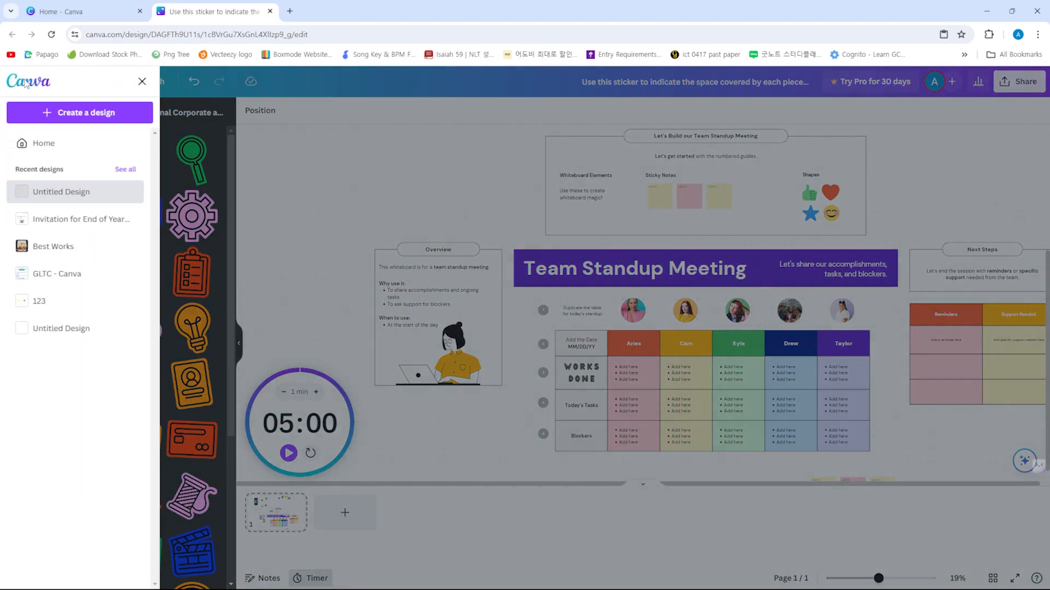
click(79, 115)
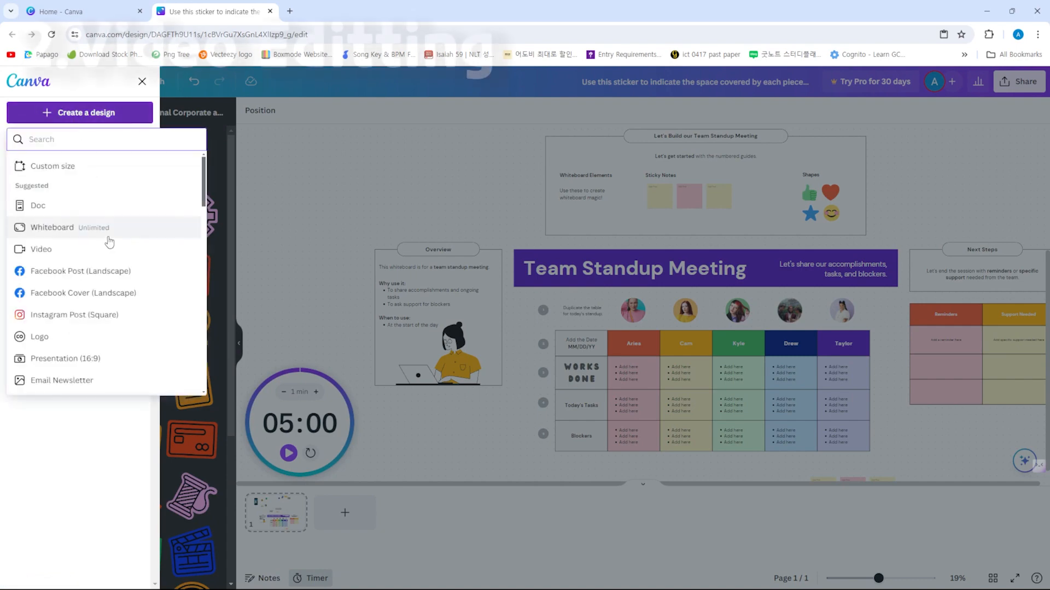
click(107, 250)
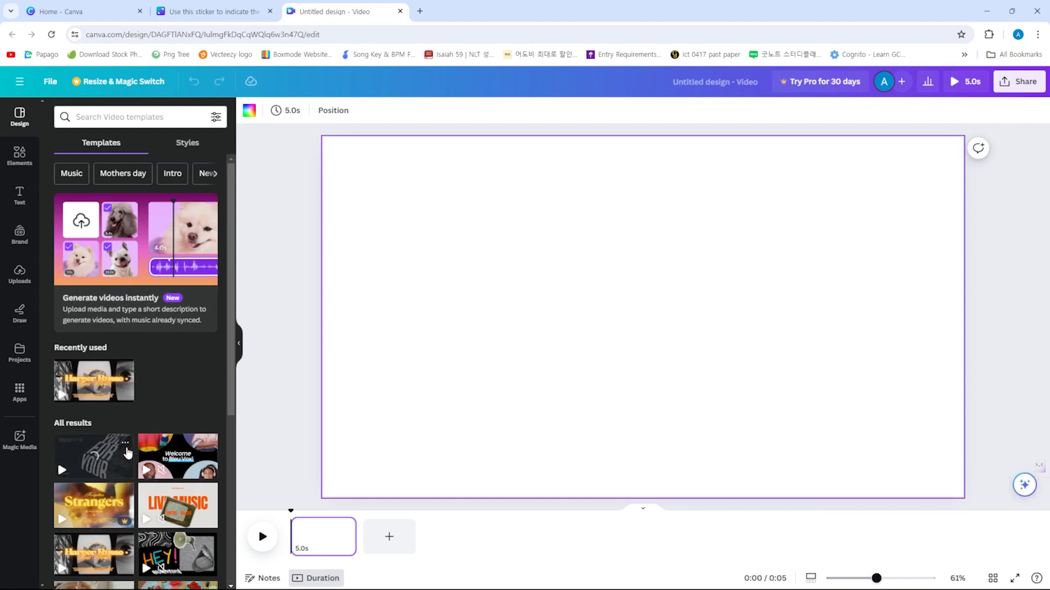
Filter the video templates by Mothers day and add the "Dear Mom," template page to the timeline
scroll(195, 408, down, 1)
scroll(195, 407, up, 1)
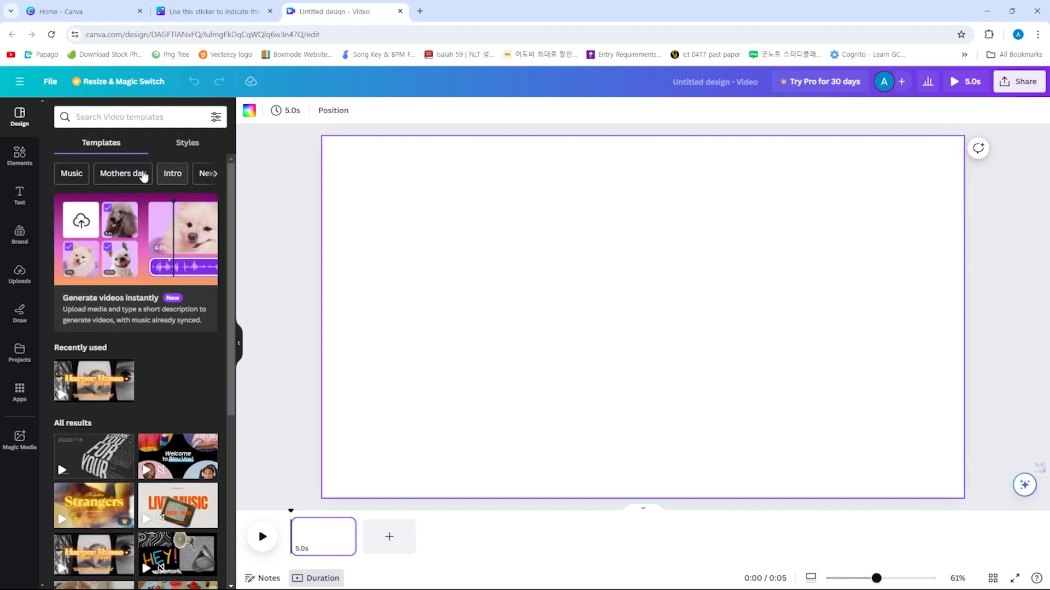
click(141, 176)
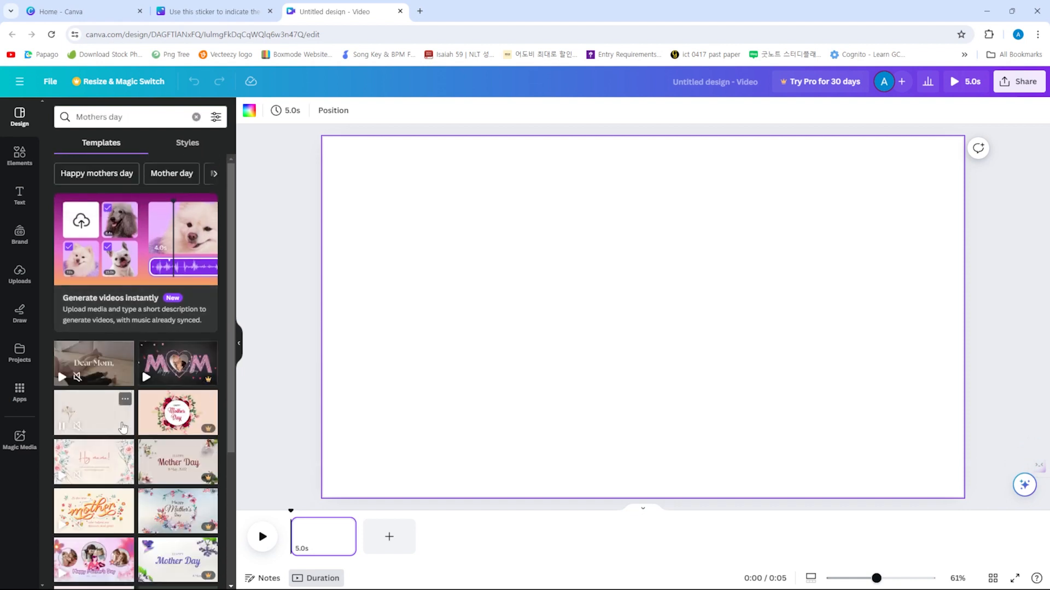
click(217, 384)
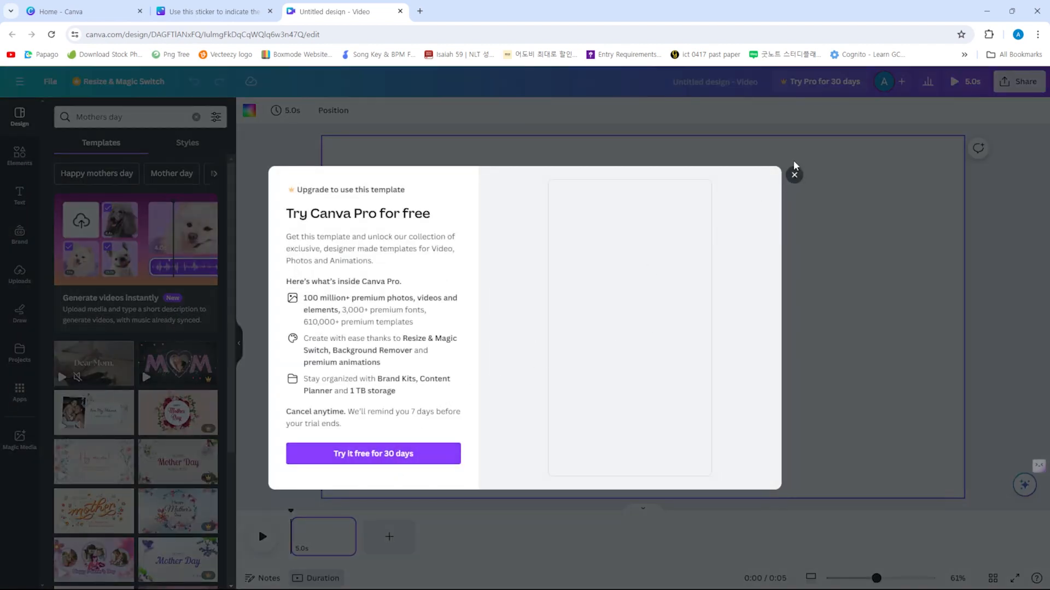
click(794, 174)
drag(116, 380, 328, 542)
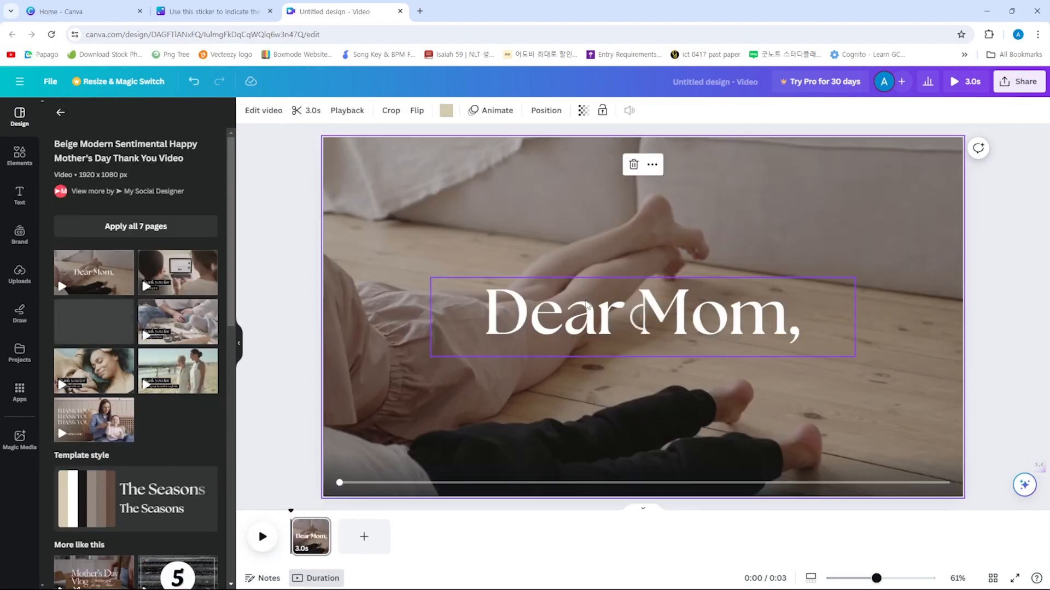
Replace the "Dear Mom," title text with "O~ Lovely Mom"
double_click(586, 301)
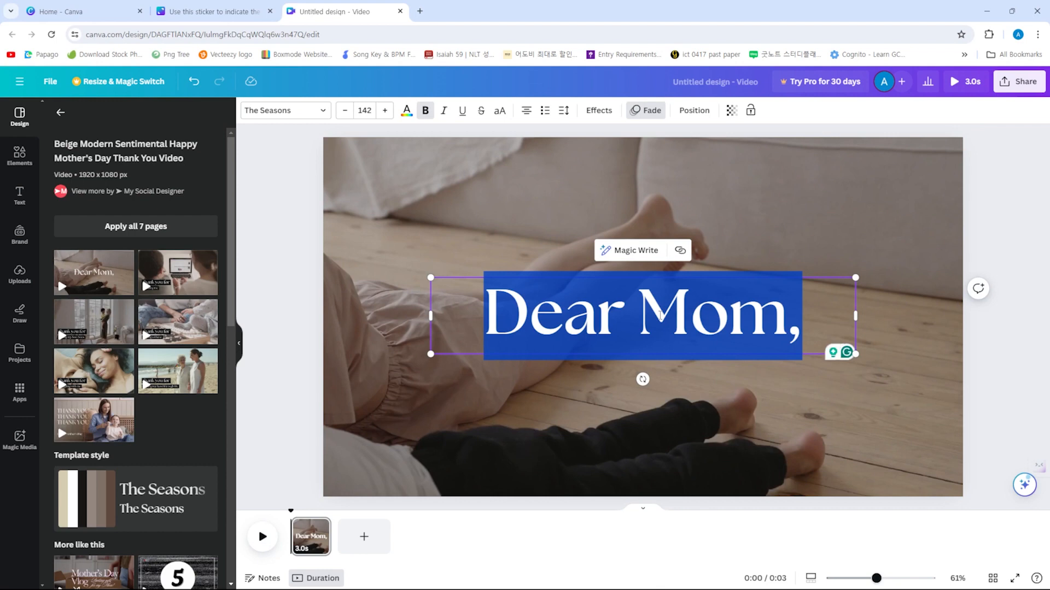
text(O)
key(BackSpace)
text(I)
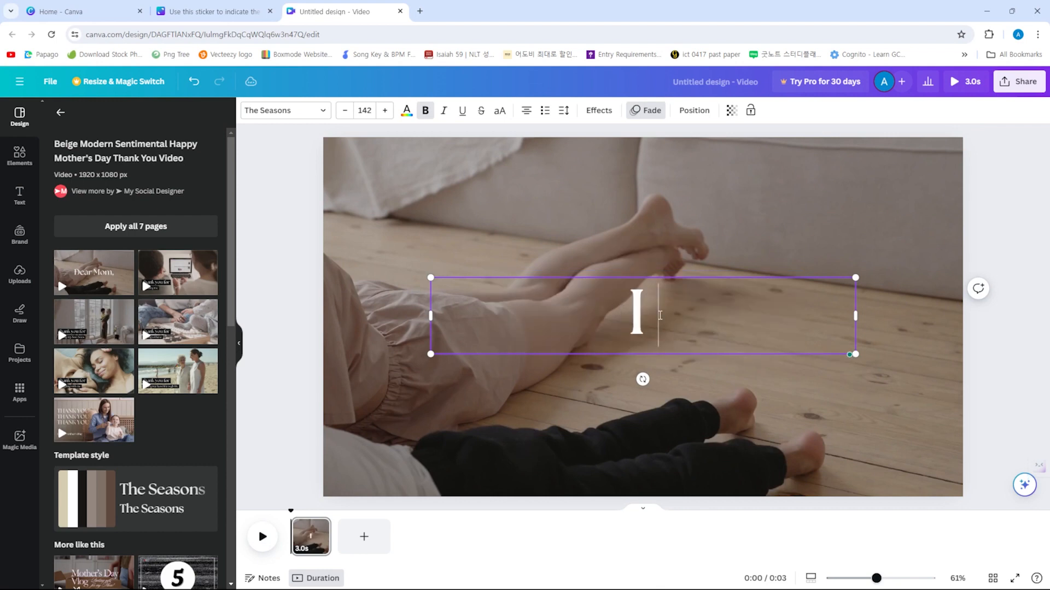
key(BackSpace)
text(O)
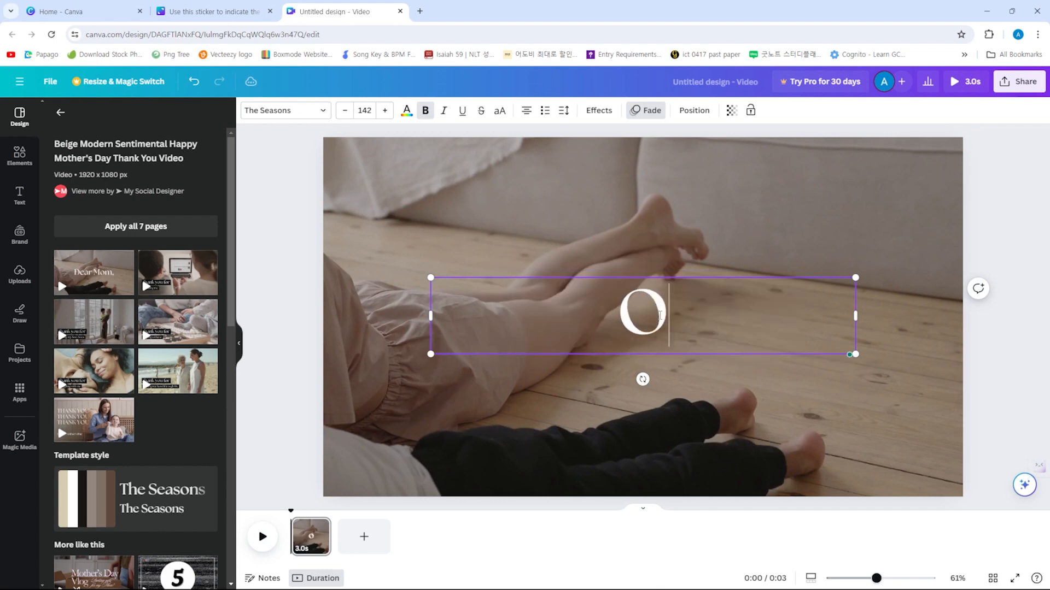
text(~ Lovely Mom)
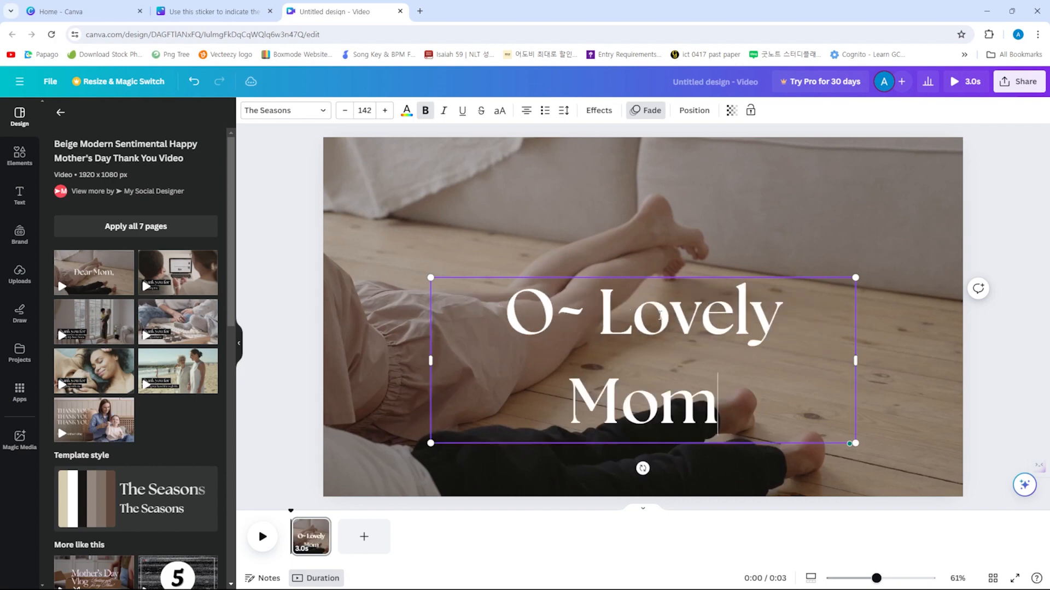
Widen the title box to fit one line, enlarge the text to size 203 across the frame, and preview the video briefly
drag(856, 359, 895, 360)
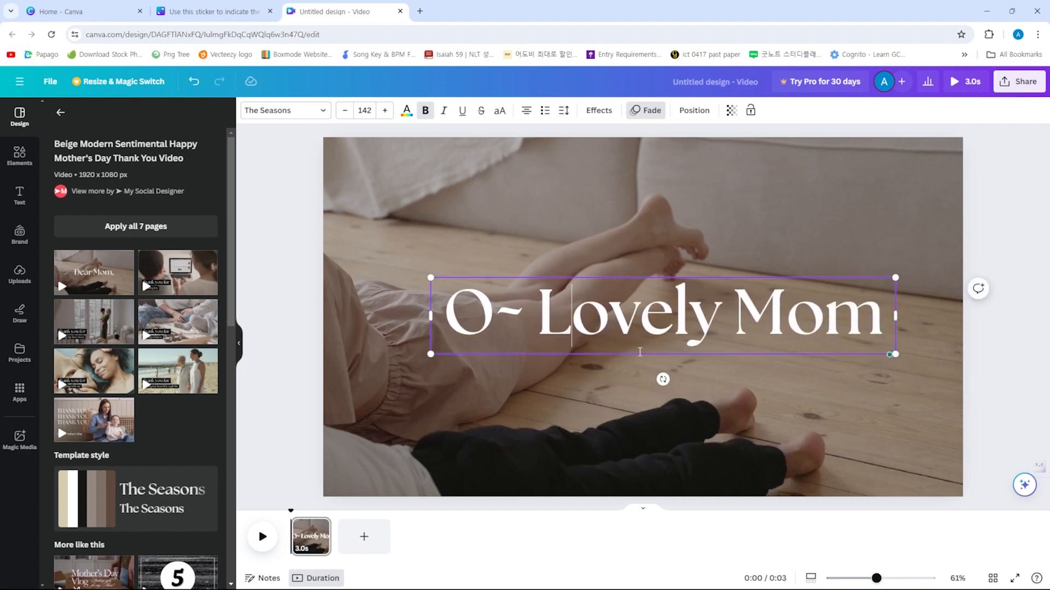
mouse_move(662, 380)
mouse_down()
mouse_move(677, 407)
mouse_move(662, 396)
mouse_up()
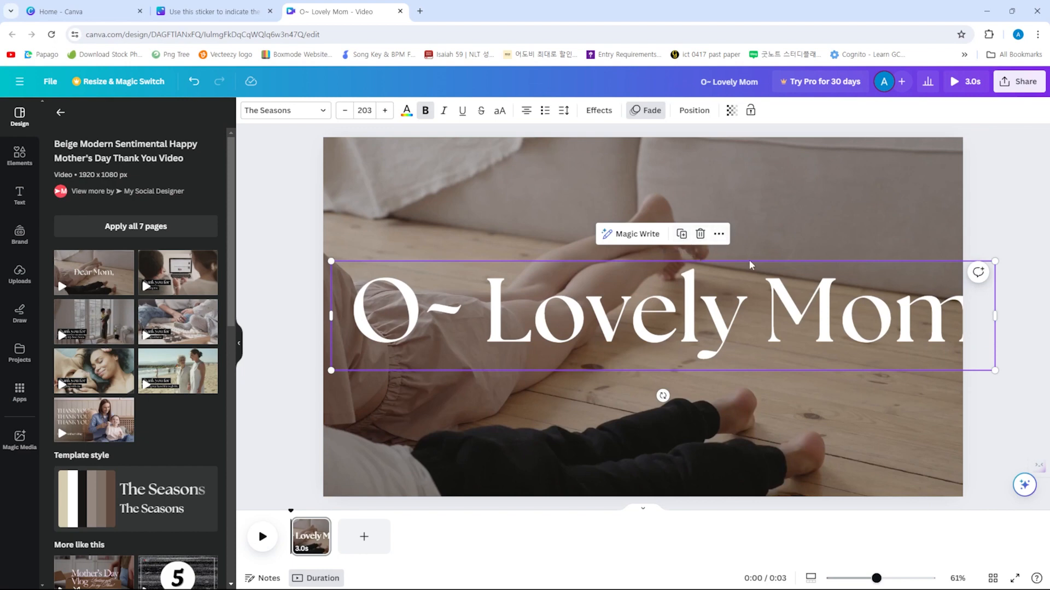
drag(616, 296, 593, 303)
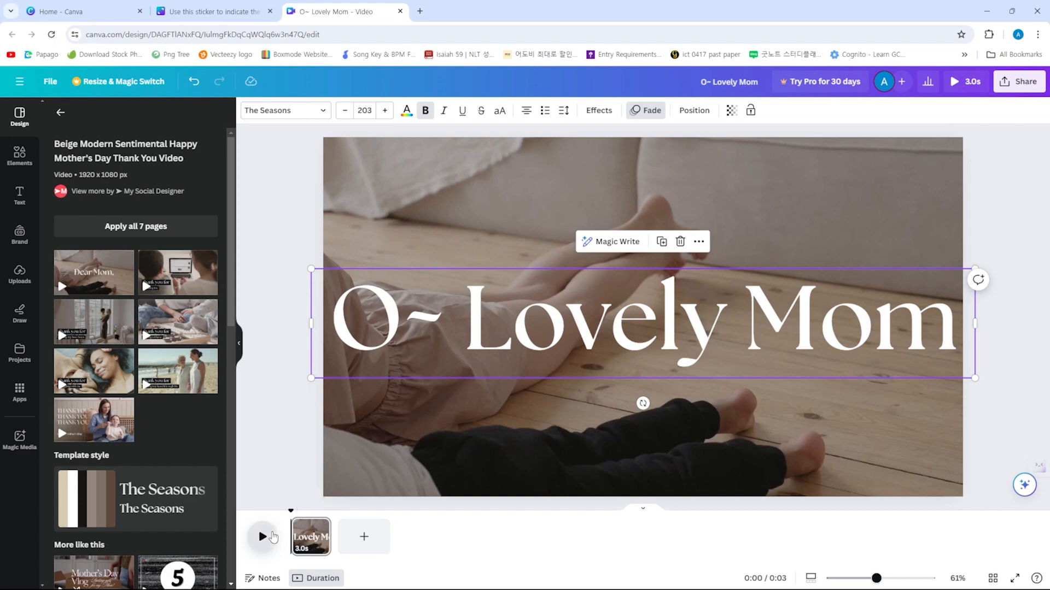
click(265, 539)
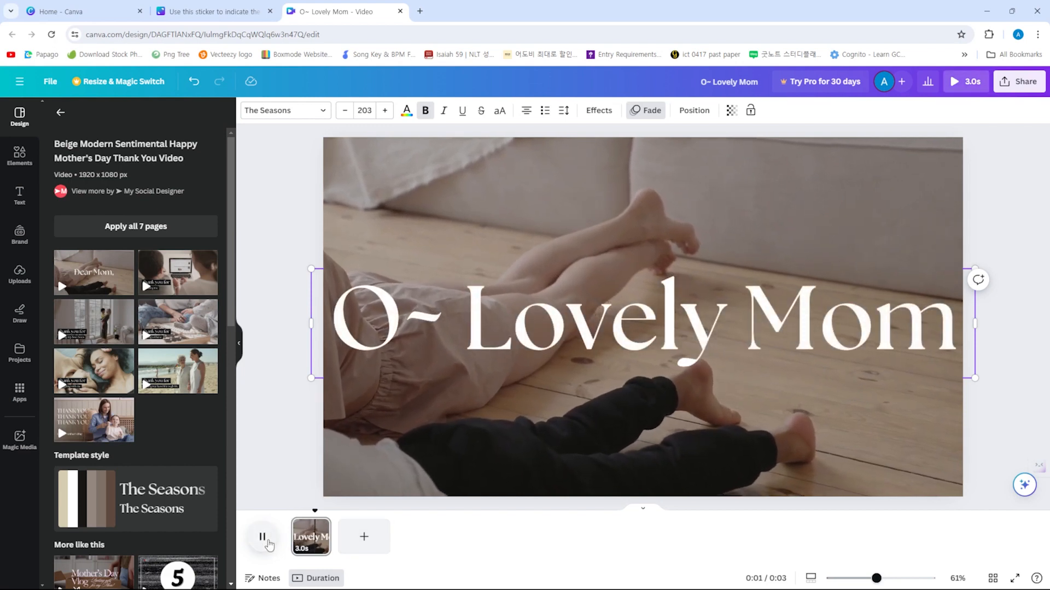
click(265, 538)
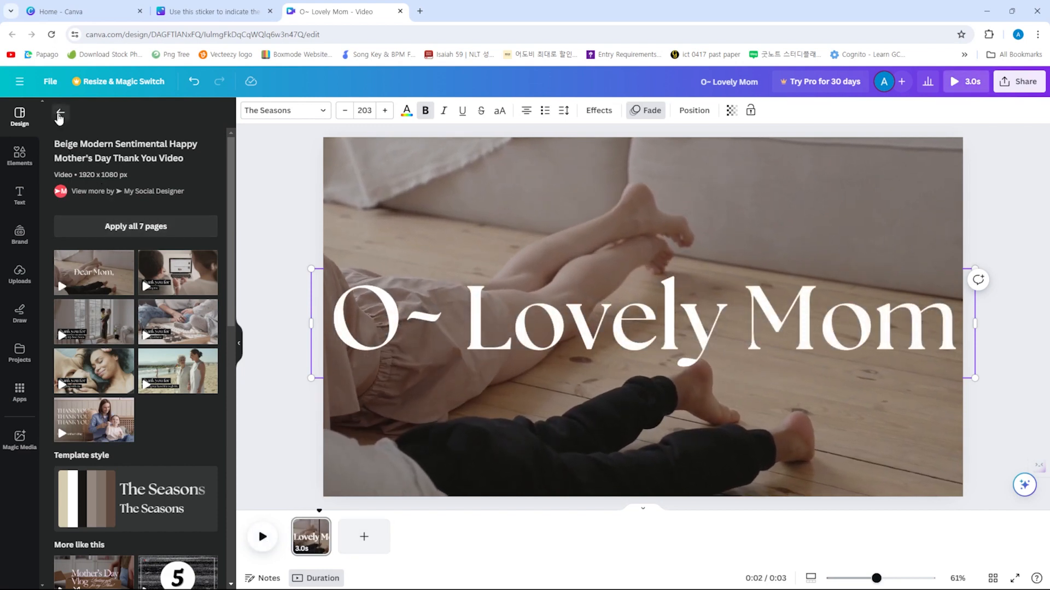
Apply all 7 pages of the Beige Modern Sentimental Happy Mother's Day template, replacing the existing page
click(60, 114)
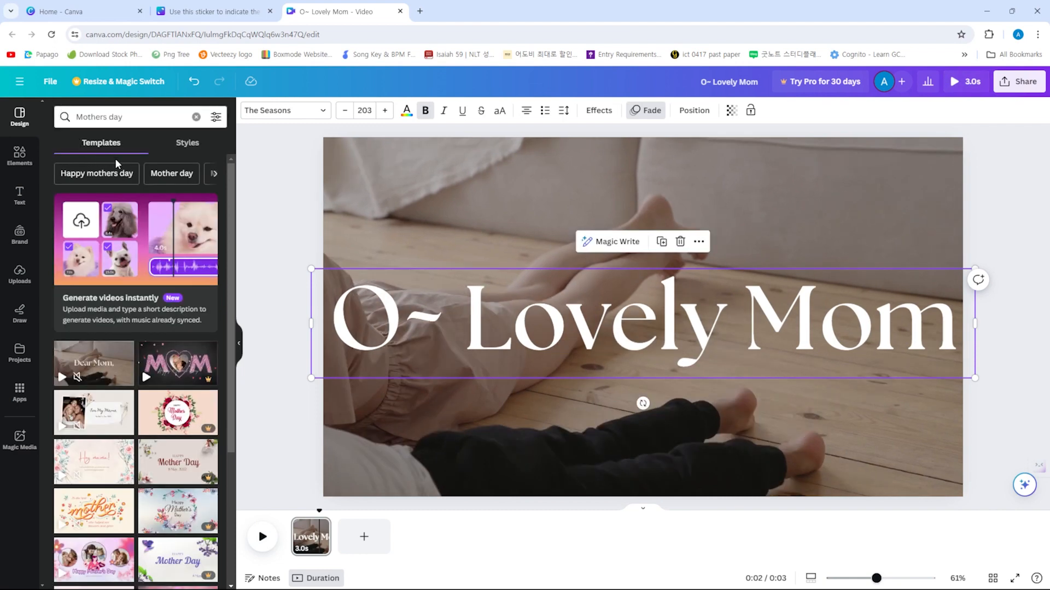
click(99, 365)
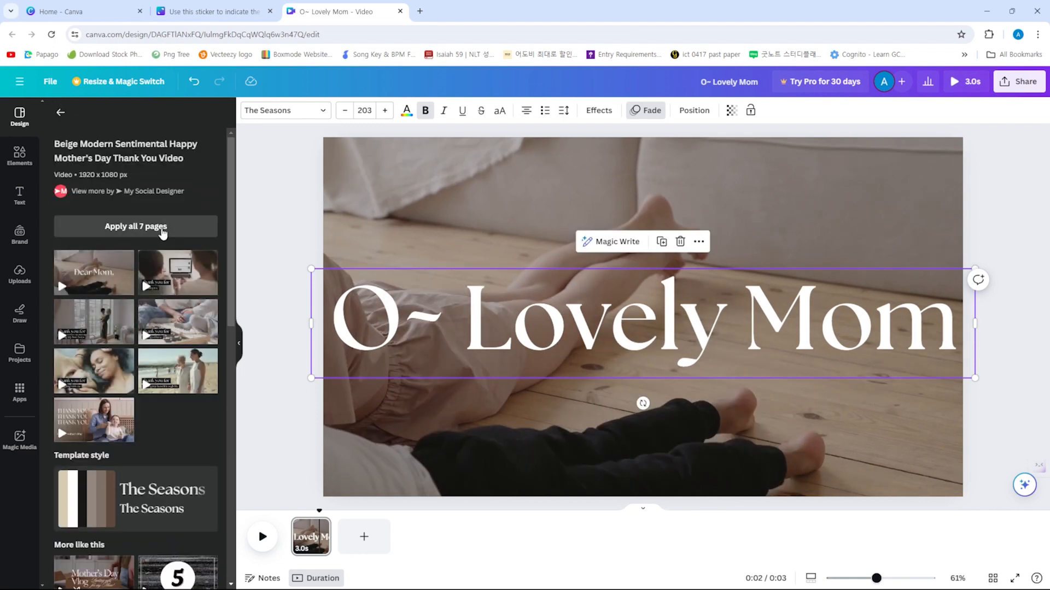
click(162, 228)
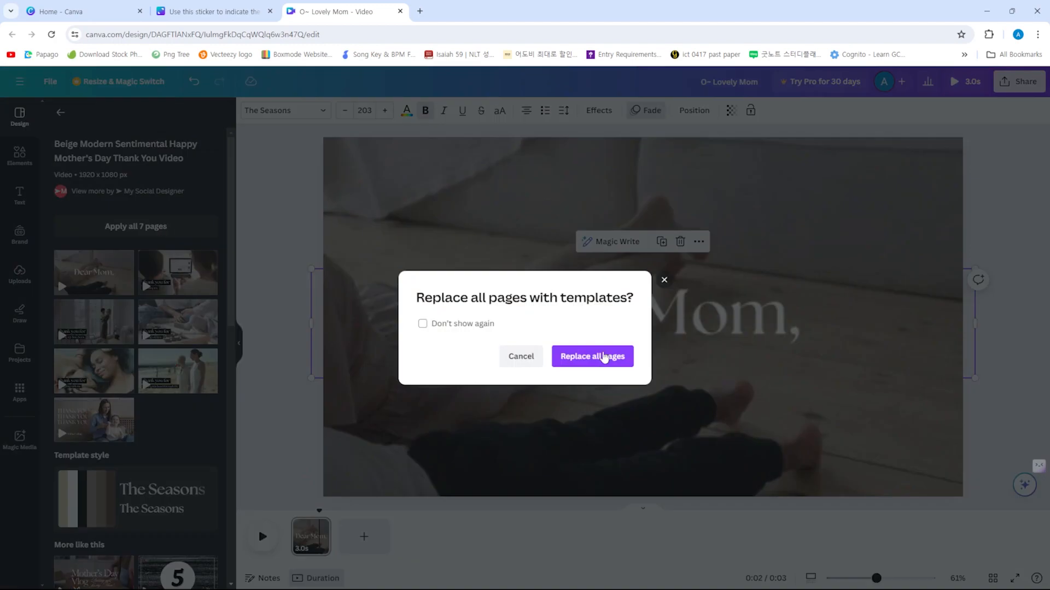
click(598, 358)
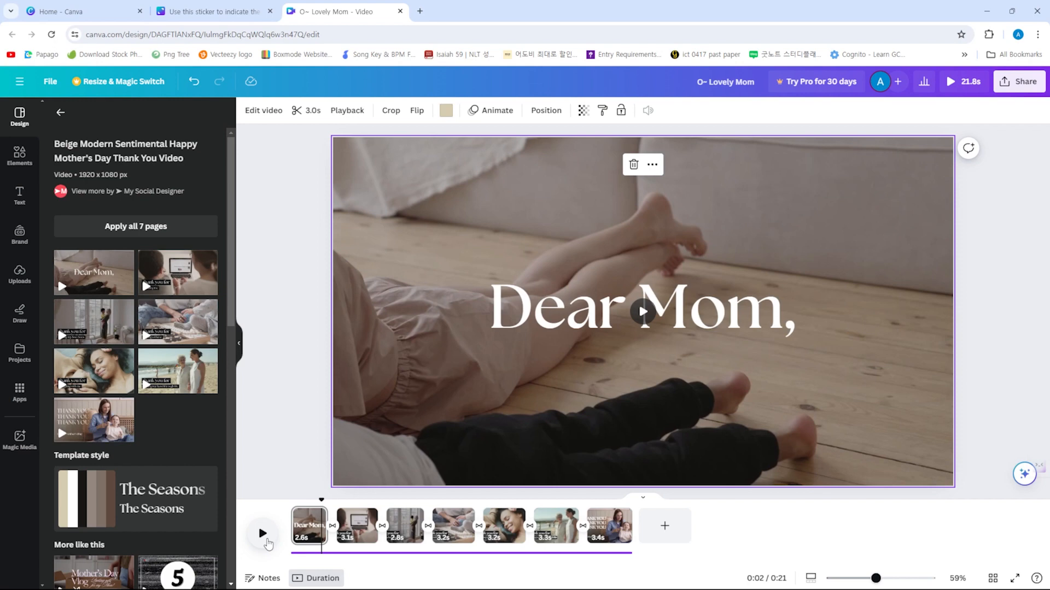
Add the number 5 page of the Black and White Retro Countdown template at the start of the timeline
click(340, 515)
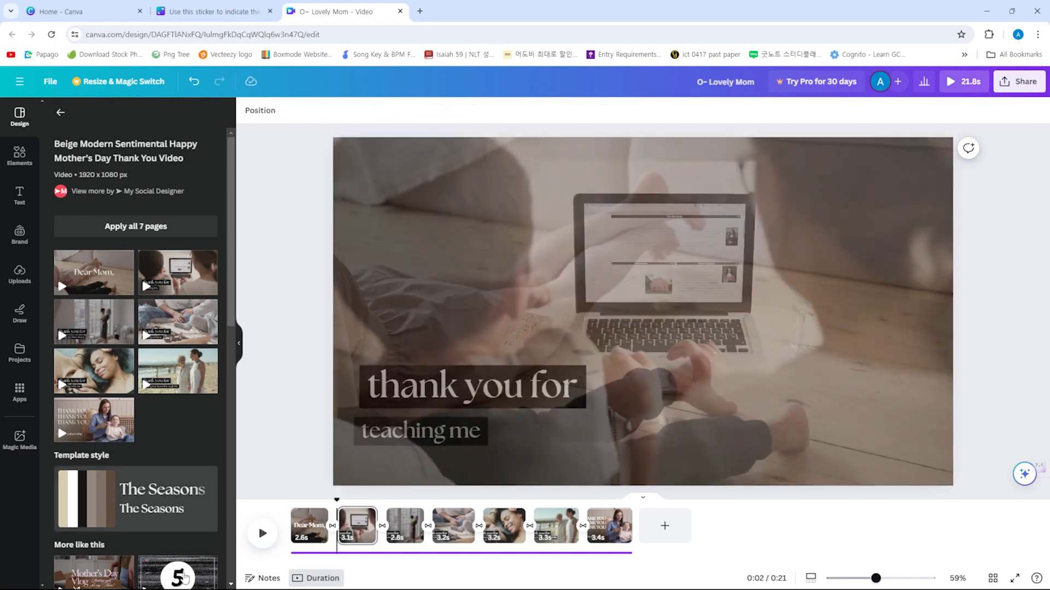
scroll(175, 481, down, 2)
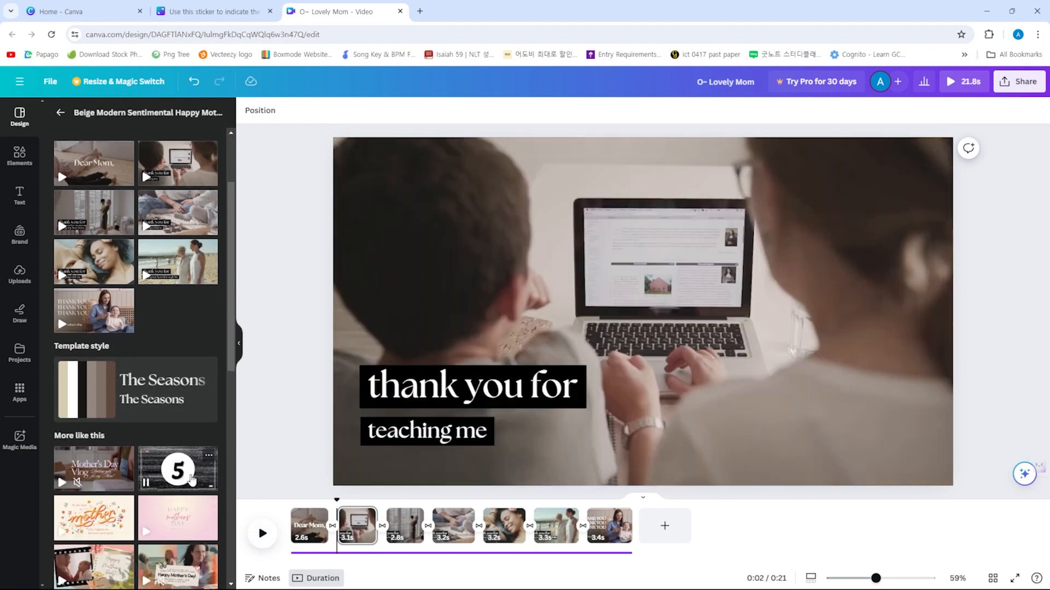
drag(178, 468, 287, 550)
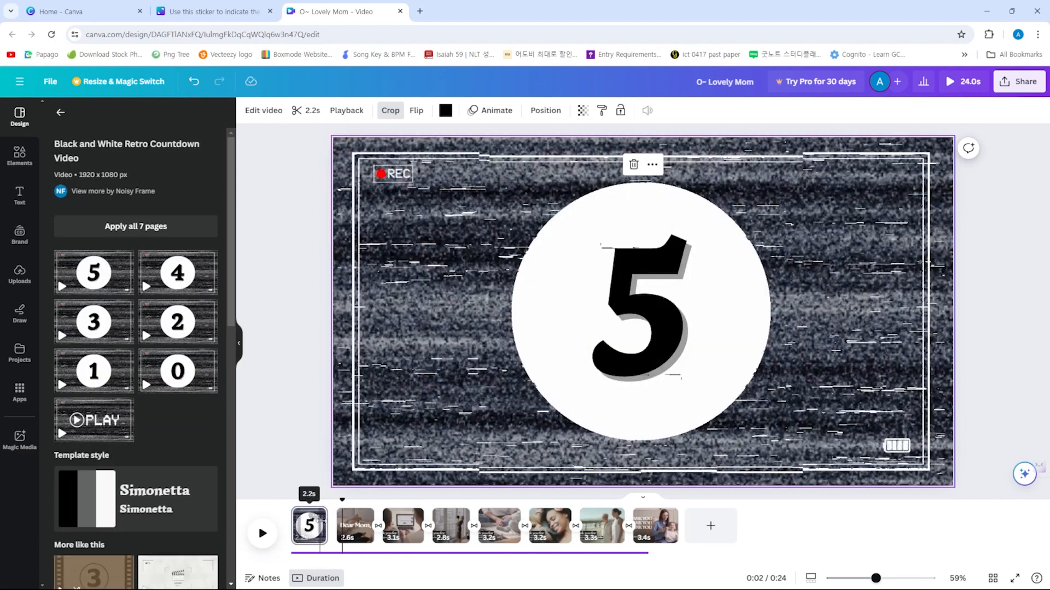
Preview the video from the start of the countdown page into the "Dear Mom," page and stop playback
click(261, 533)
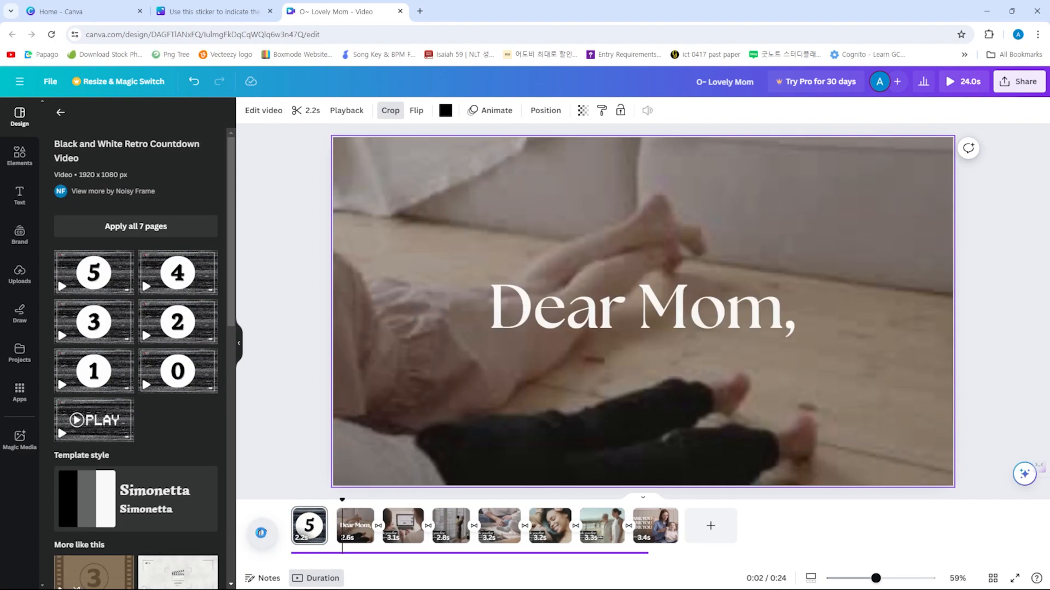
click(293, 502)
click(261, 535)
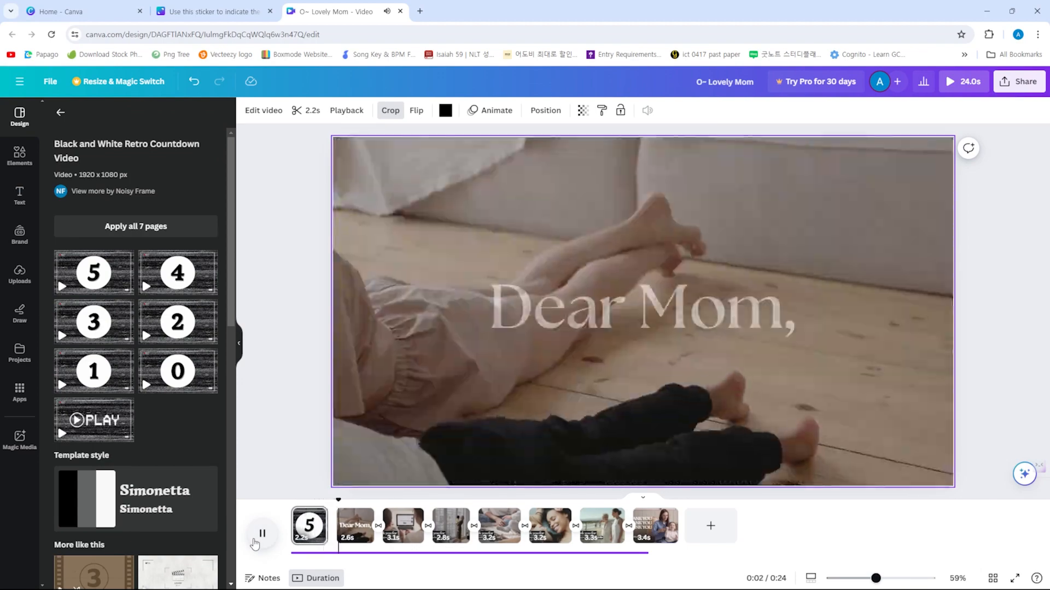
click(342, 523)
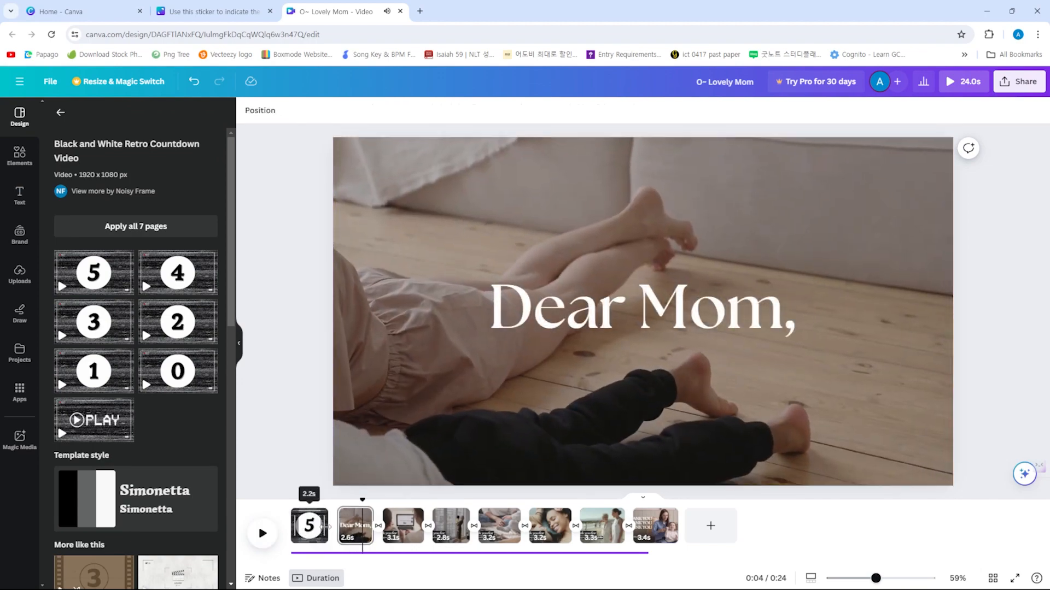
Try applying all 7 pages of the retro countdown template, preview them, and undo the replacement
click(121, 227)
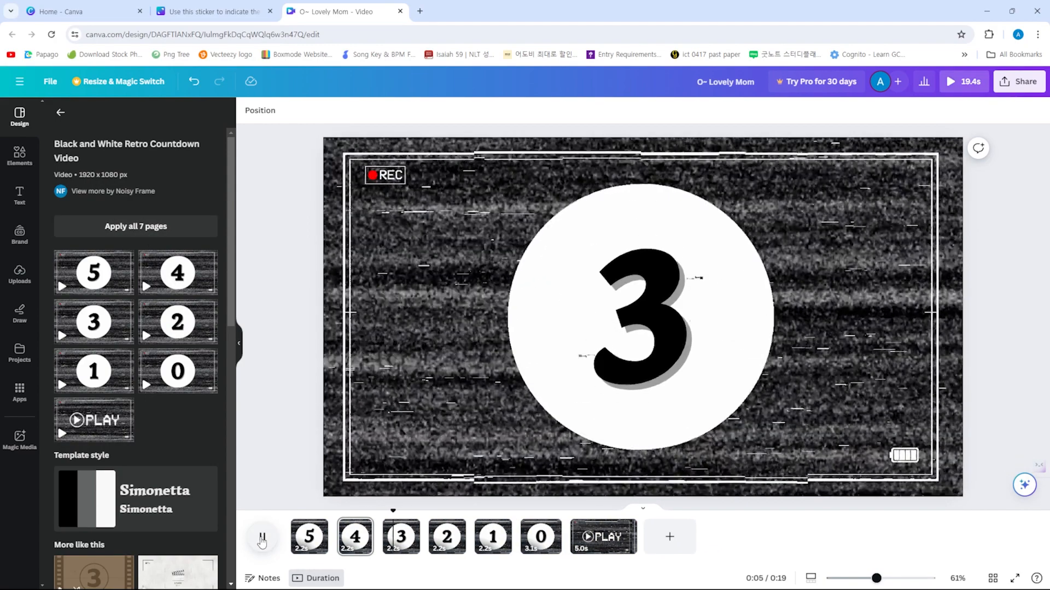
click(262, 540)
key(ctrl+z)
Add the countdown template's 4, 3, 2, 1, 0 and PLAY pages in order between the 5 page and the "Dear Mom," page
drag(178, 273, 335, 538)
drag(93, 322, 385, 525)
drag(192, 323, 429, 530)
drag(107, 382, 462, 526)
drag(558, 529, 524, 528)
drag(602, 532, 584, 527)
Shorten the countdown's PLAY page to 2.1 seconds on the timeline
click(310, 533)
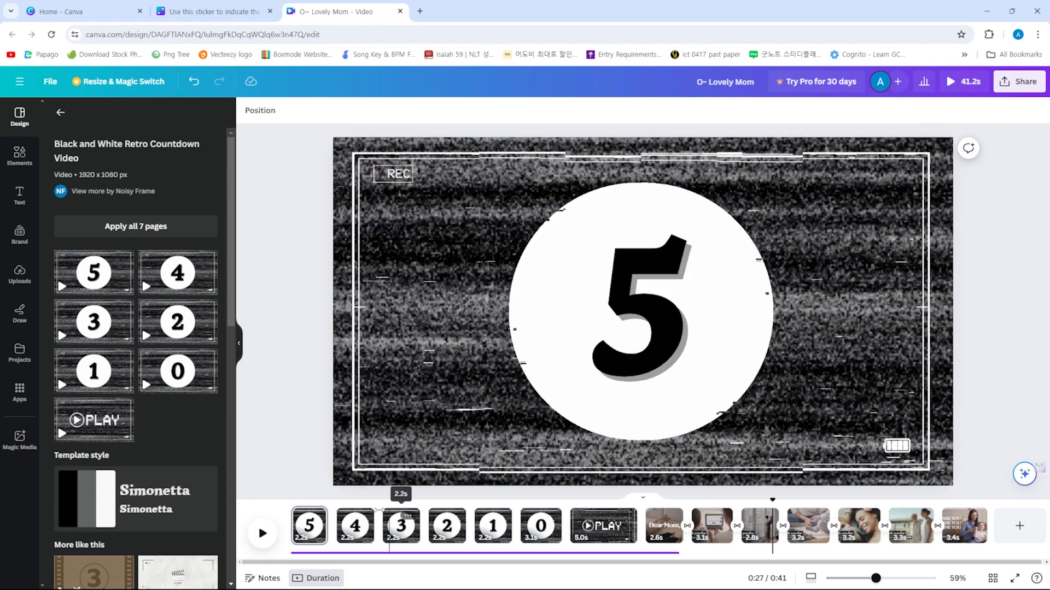
click(317, 524)
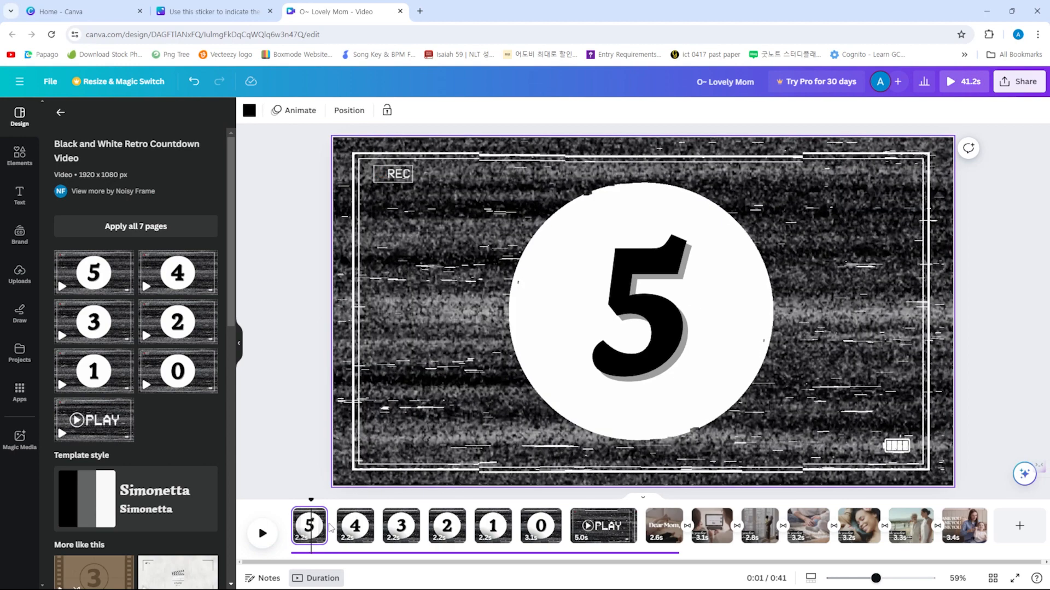
click(604, 525)
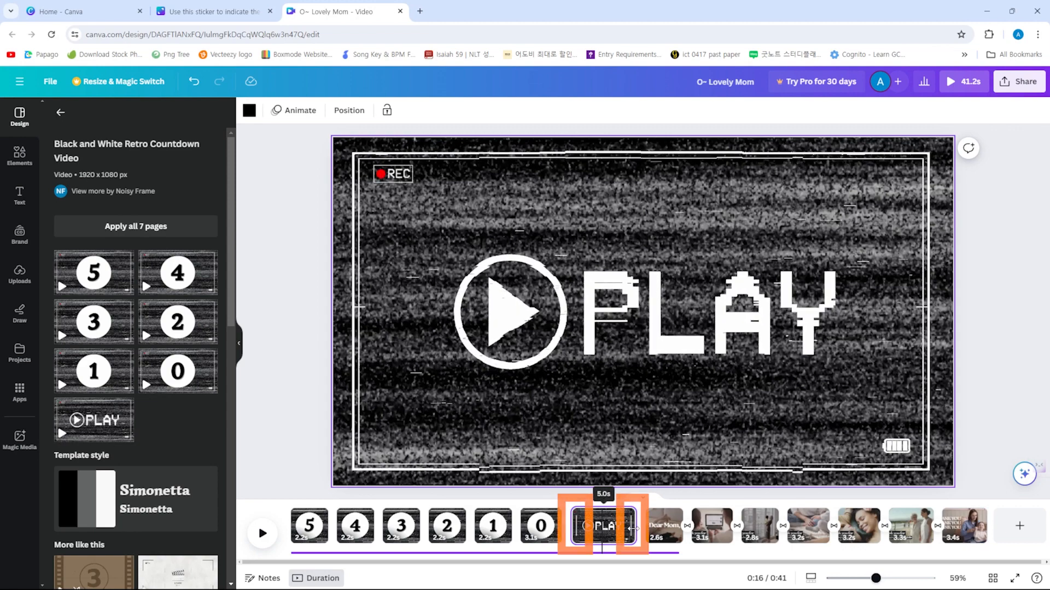
drag(633, 528, 597, 525)
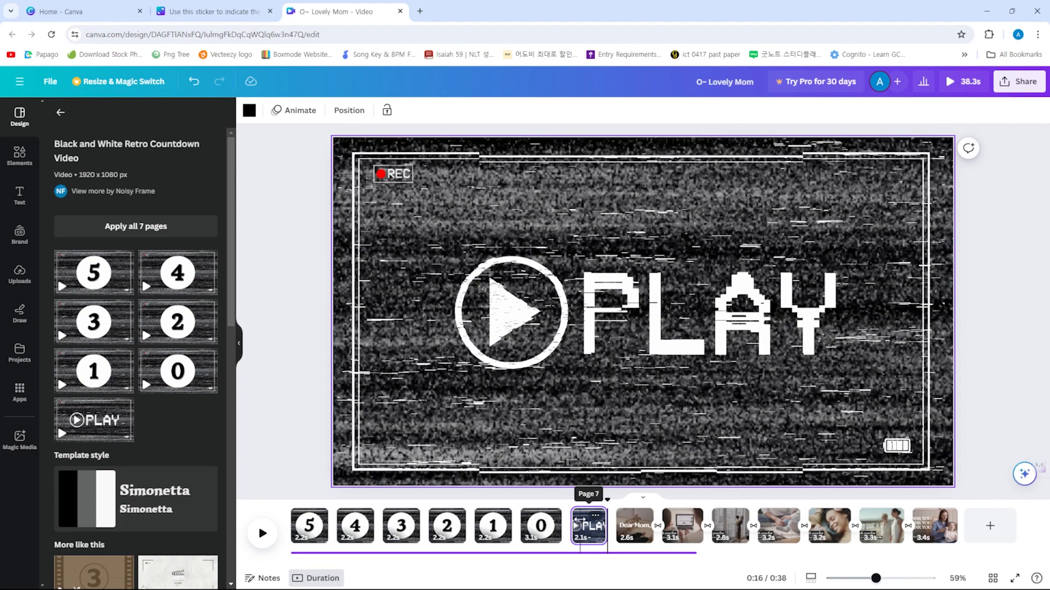
Add a Match & Move transition with a 0.4-second duration between the PLAY page and the "Dear Mom," page
right_click(597, 515)
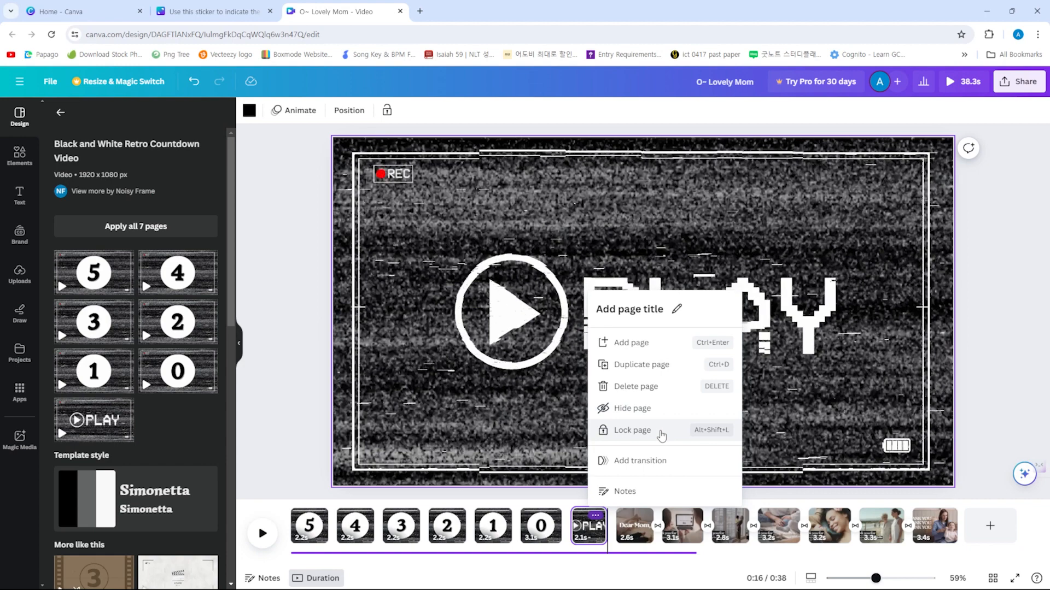
click(655, 464)
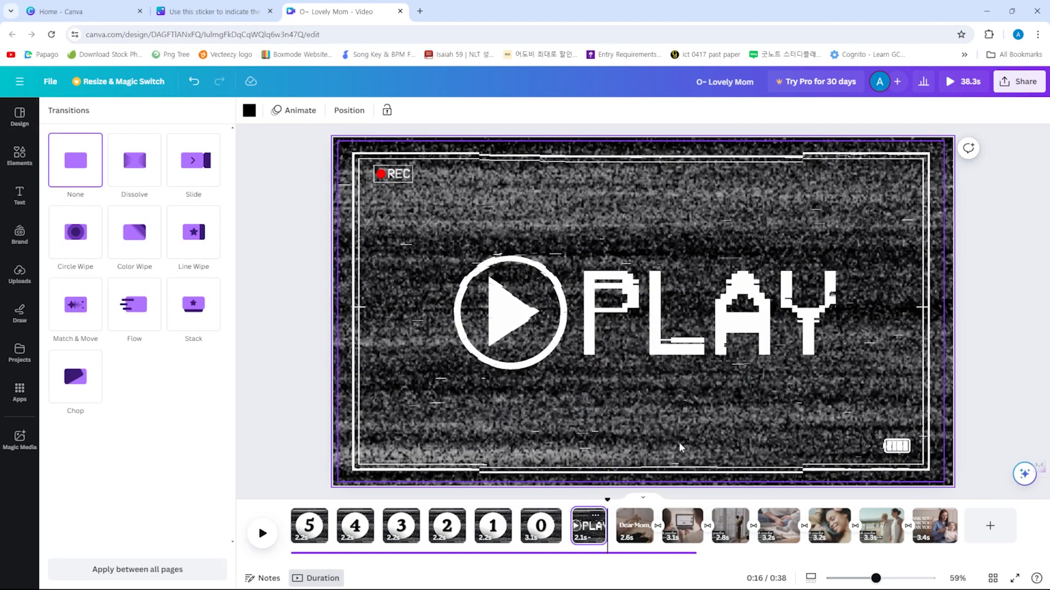
click(193, 178)
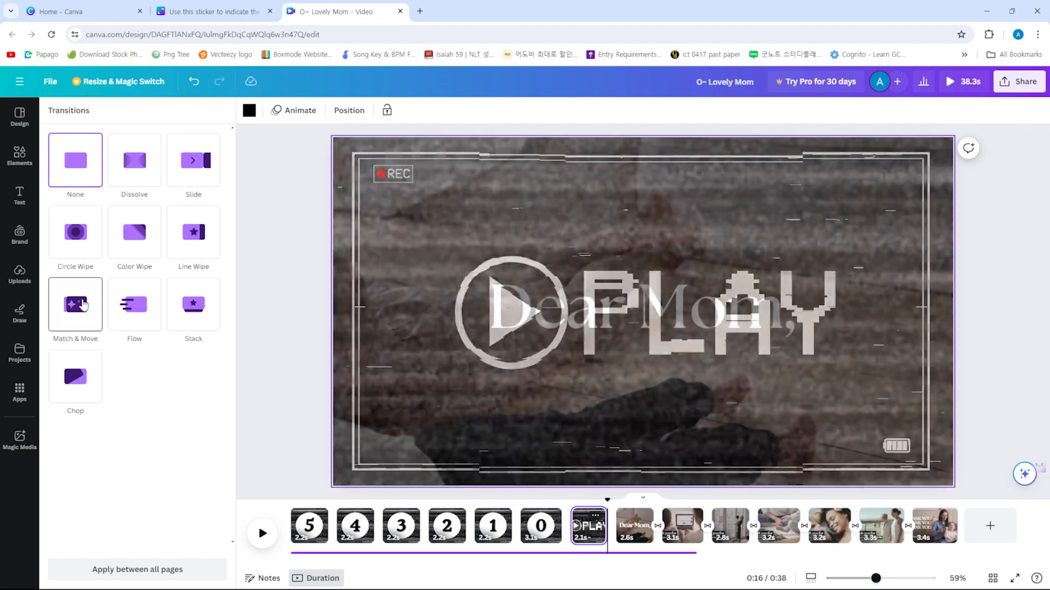
click(82, 305)
mouse_move(99, 396)
mouse_down()
mouse_move(90, 389)
mouse_move(137, 390)
mouse_move(78, 389)
mouse_move(92, 390)
mouse_up()
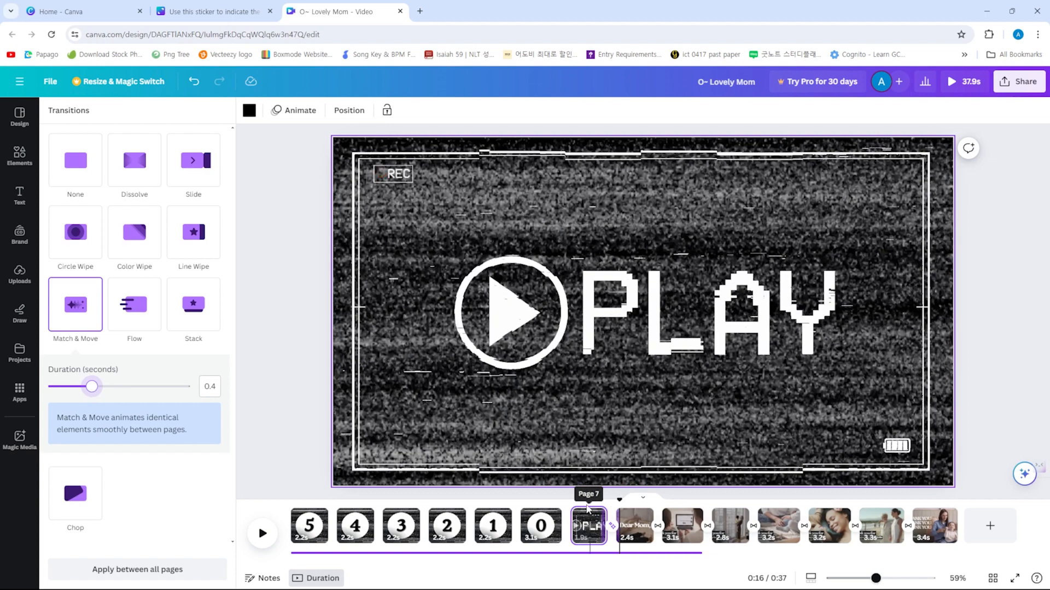
Preview the transition from the PLAY page into the "Dear Mom," page and reopen its transition settings
drag(588, 508, 582, 501)
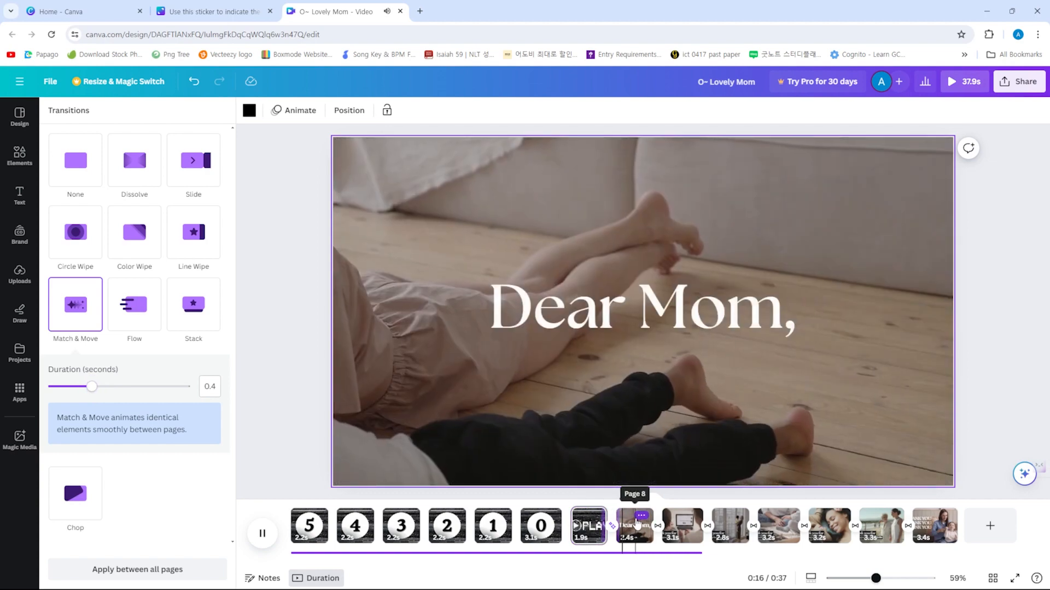
click(633, 527)
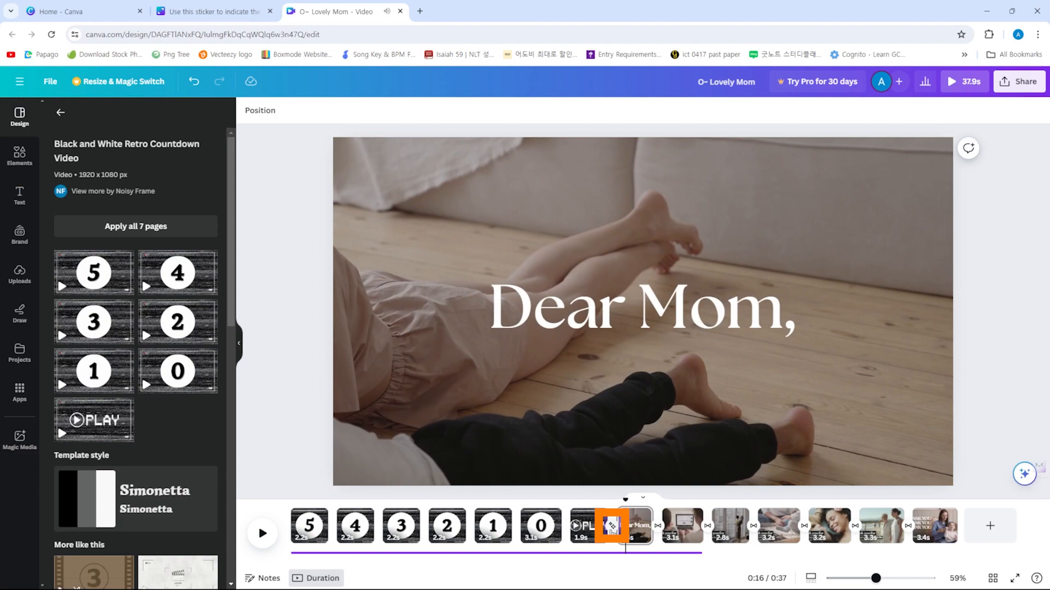
click(612, 526)
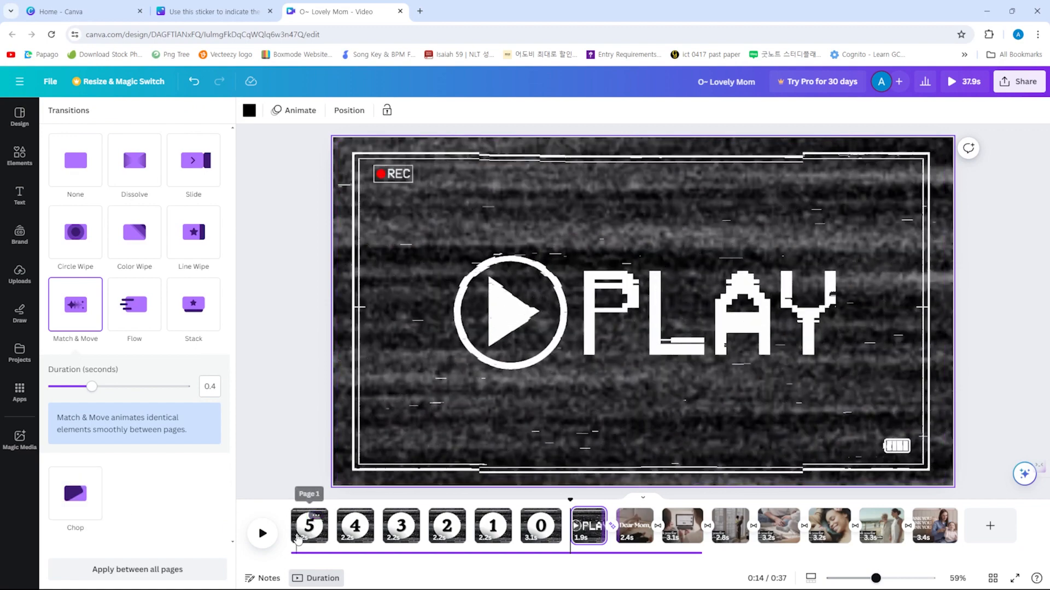
Return to the first countdown page, look over the template styles and elements library, and hide and restore the timeline
click(310, 524)
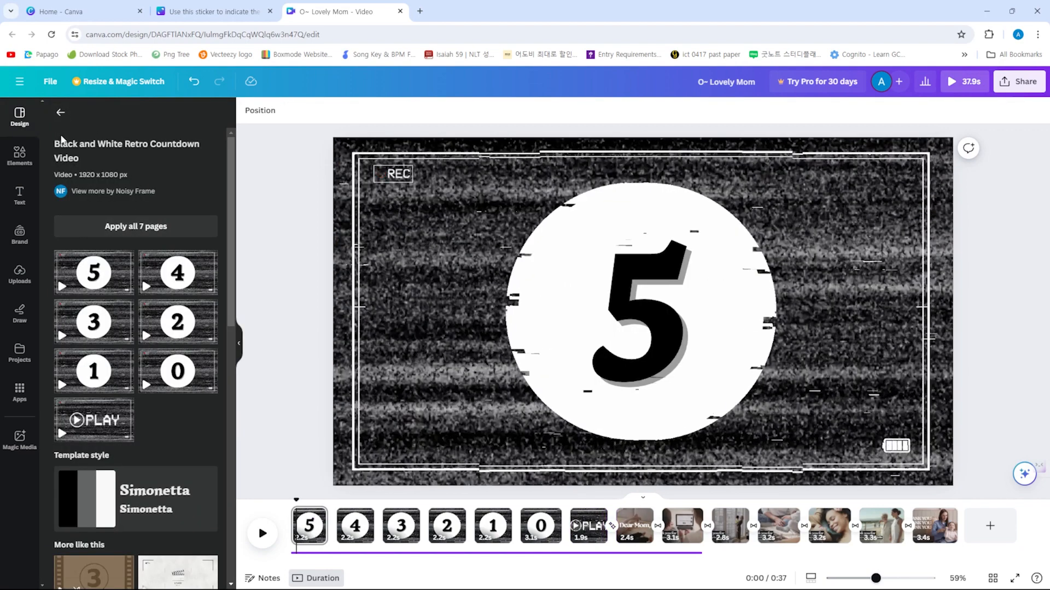
click(60, 113)
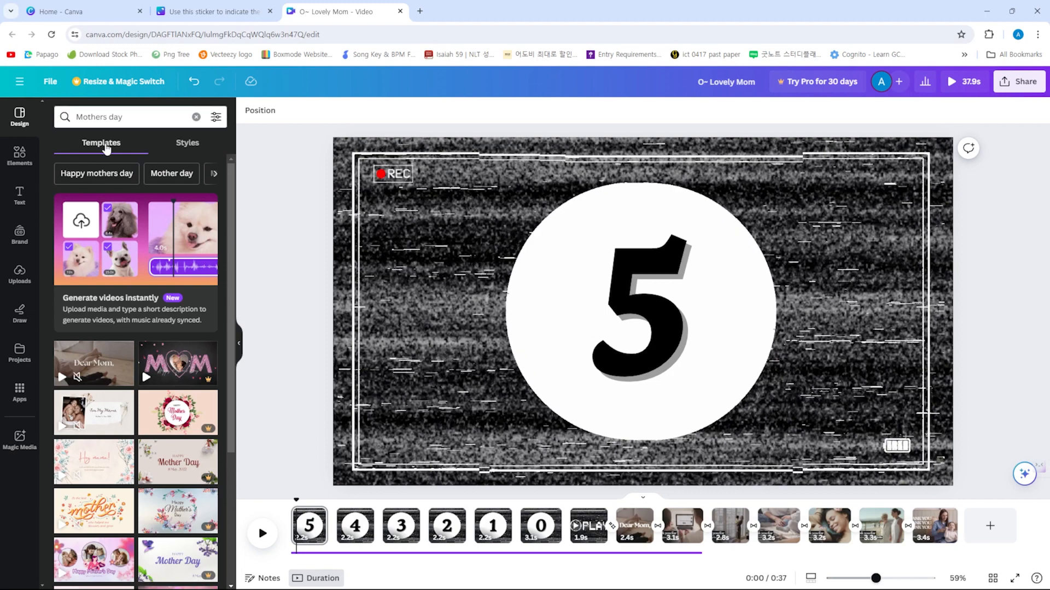
click(174, 147)
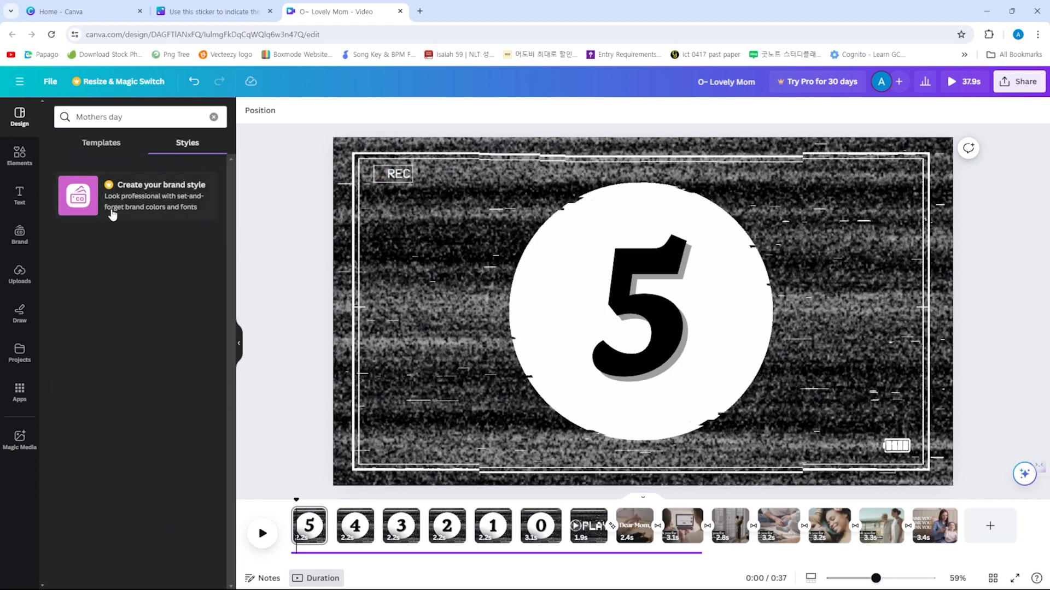
click(20, 166)
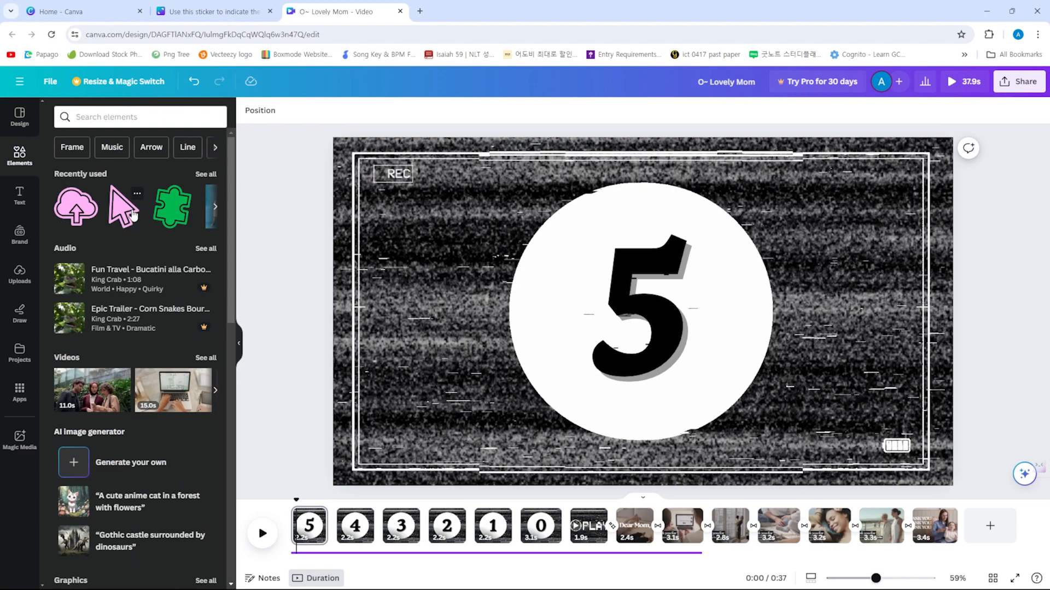
click(657, 501)
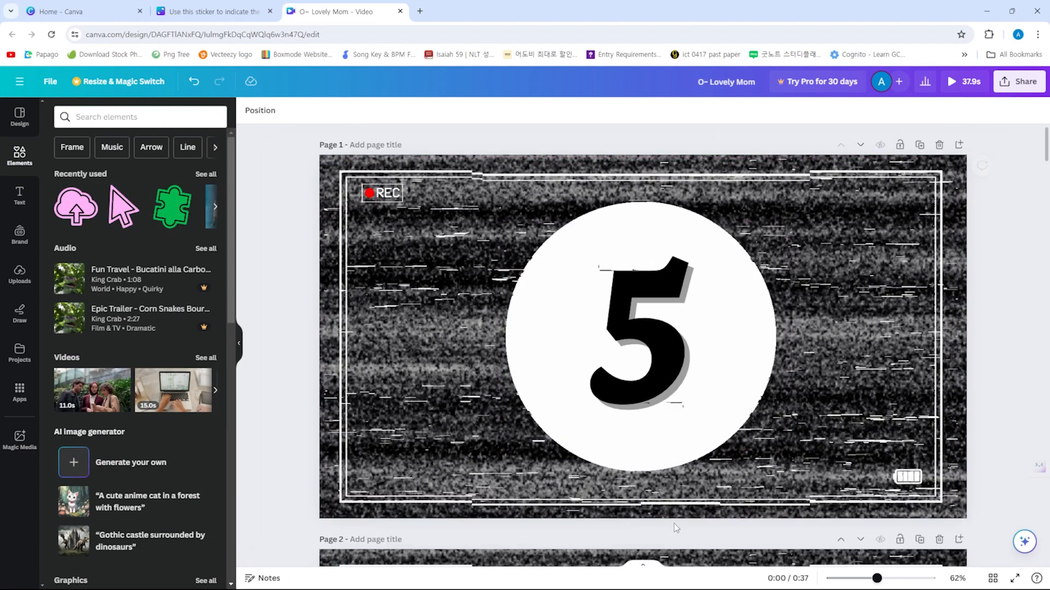
click(640, 569)
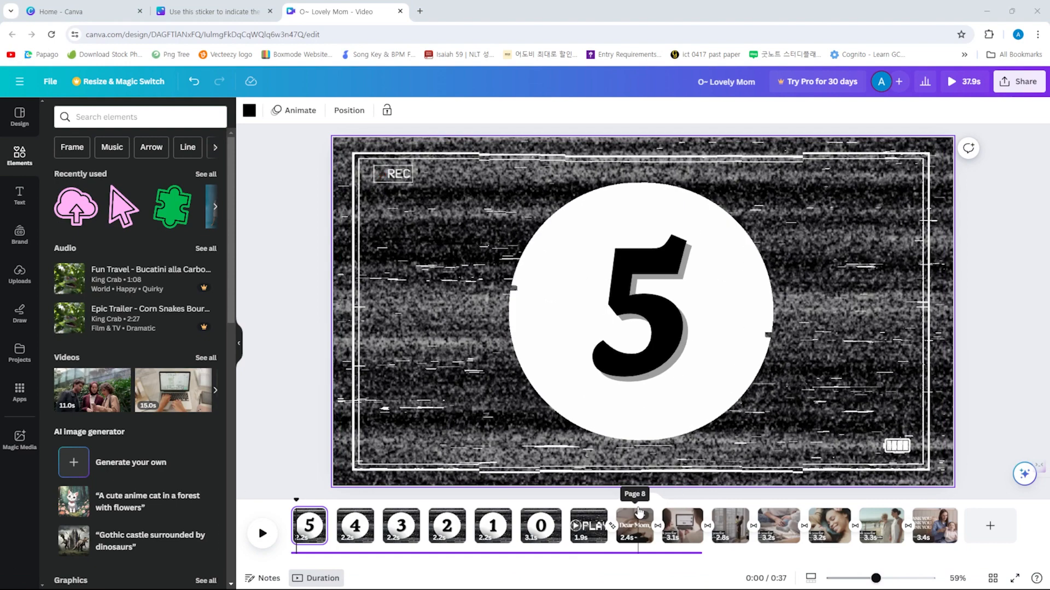
Show the "Dear Mom," page and browse the full collection of recently used elements
click(638, 524)
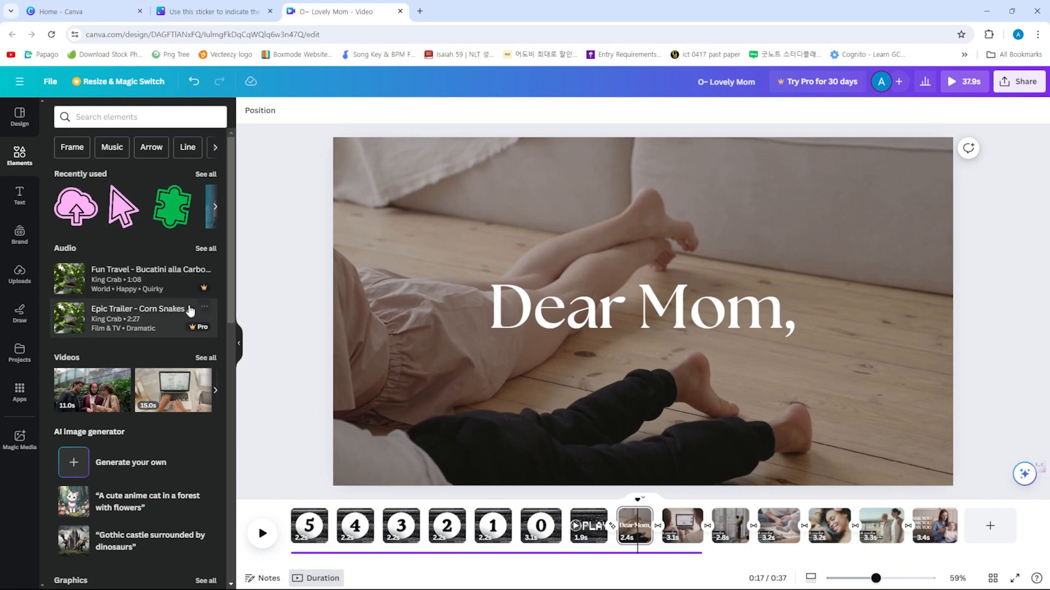
scroll(203, 205, down, 1)
scroll(204, 205, up, 1)
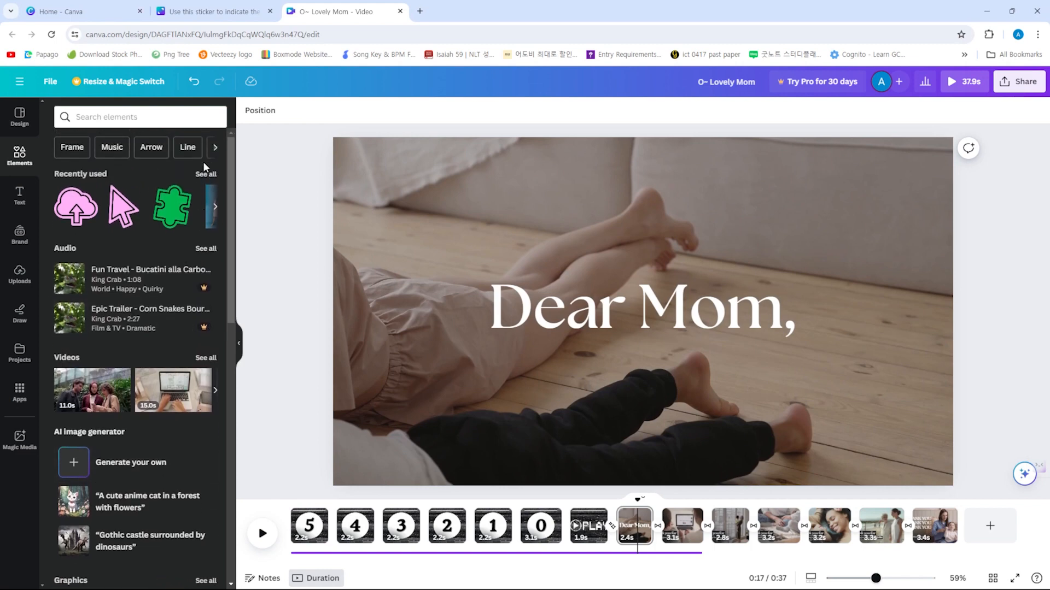
click(205, 173)
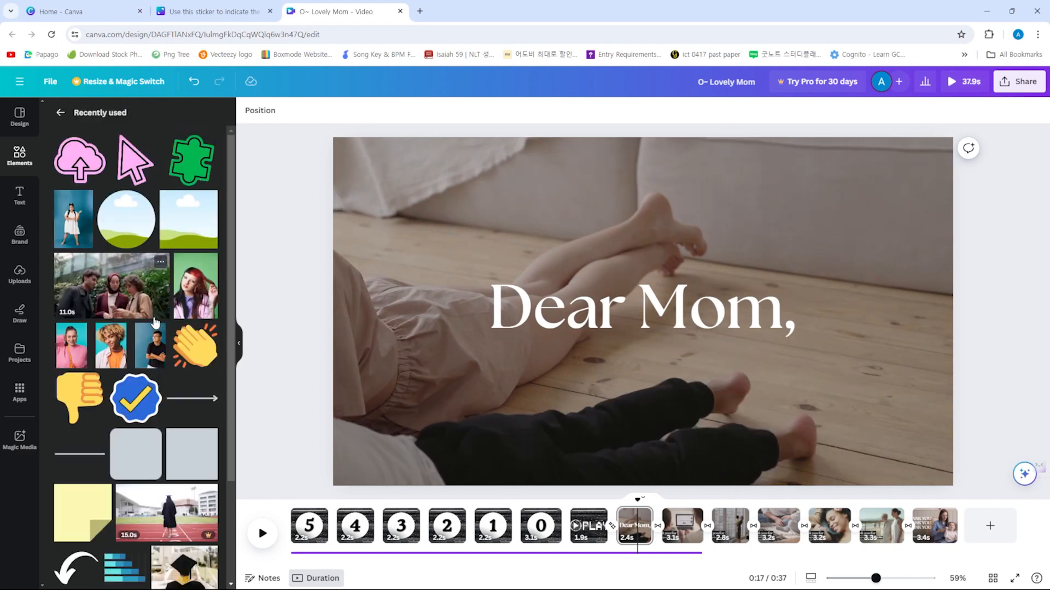
scroll(156, 323, down, 2)
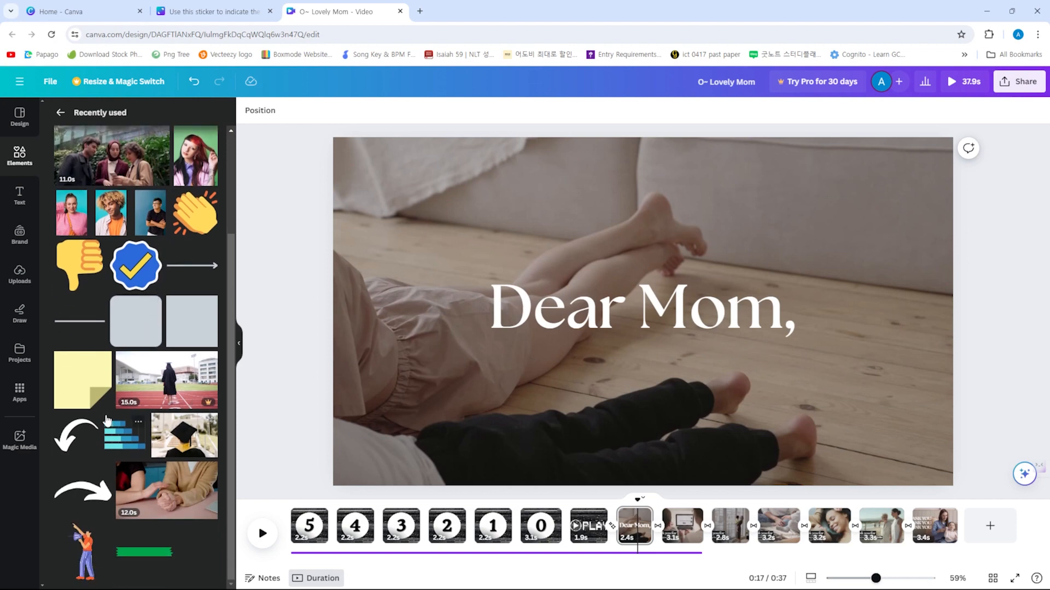
scroll(143, 328, up, 2)
click(58, 113)
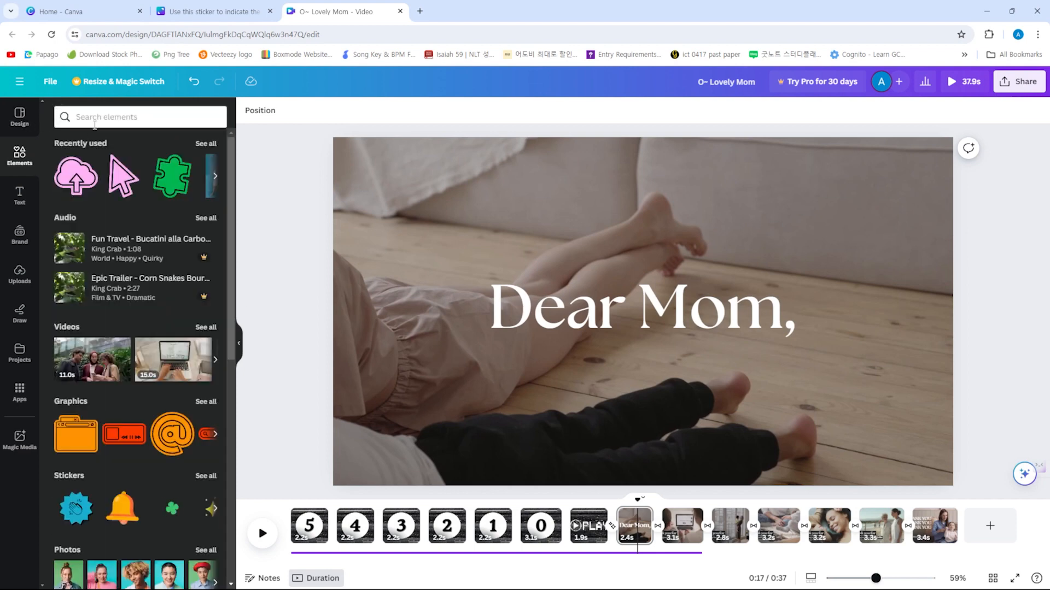
Search the elements for "heart" and place the solid red heart graphic just before the "Dear Mom," text
click(103, 118)
text(hear)
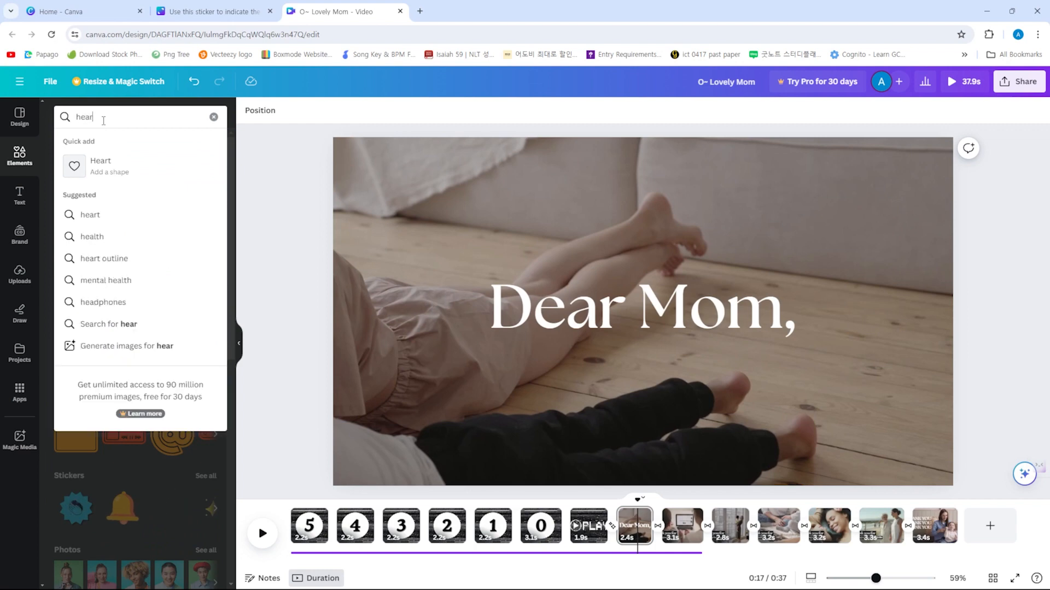
click(129, 216)
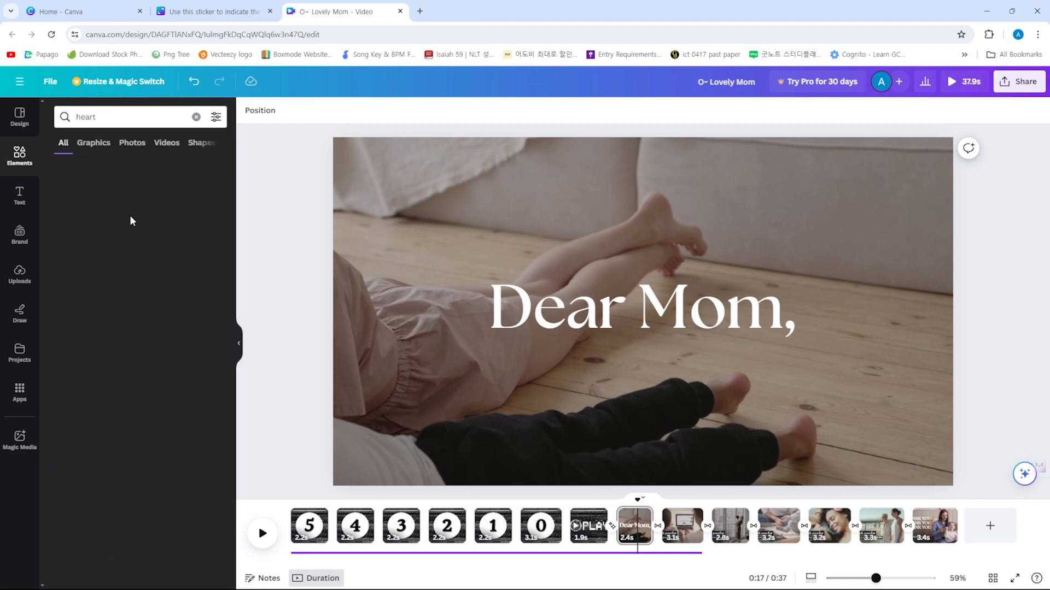
drag(81, 302, 621, 384)
drag(647, 419, 406, 309)
Place a resized, tapered heart-shaped frame just after the "Dear Mom," text and fill it with the pink heart video
drag(124, 440, 845, 318)
drag(926, 227, 873, 284)
drag(836, 335, 878, 294)
scroll(136, 383, down, 1)
drag(93, 462, 864, 297)
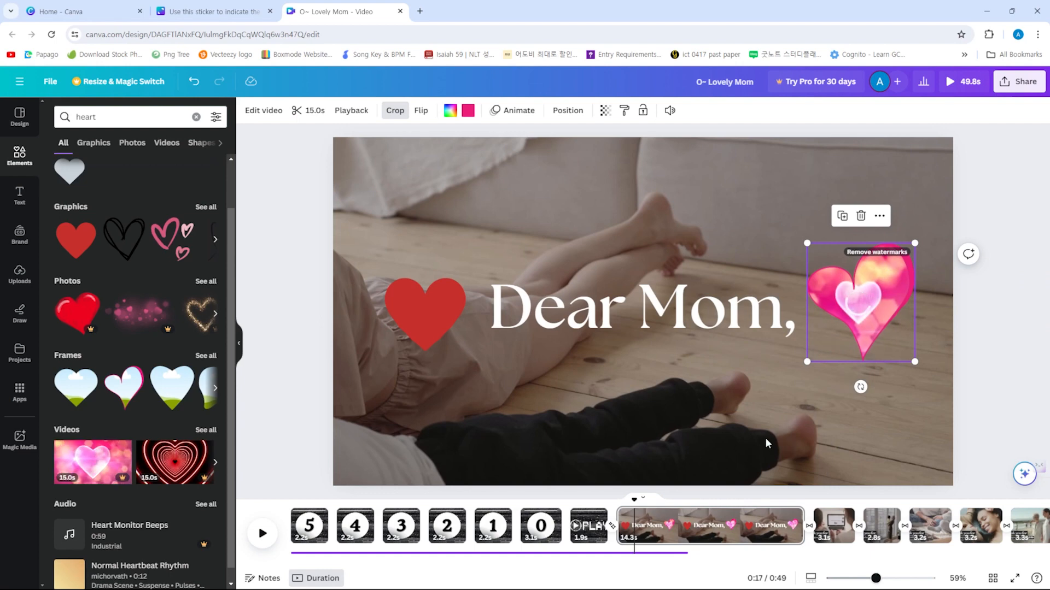
Add the Heart Monitor Beeps audio at the start of the video and move the existing music track to begin at the "Dear Mom," page
scroll(109, 530, down, 1)
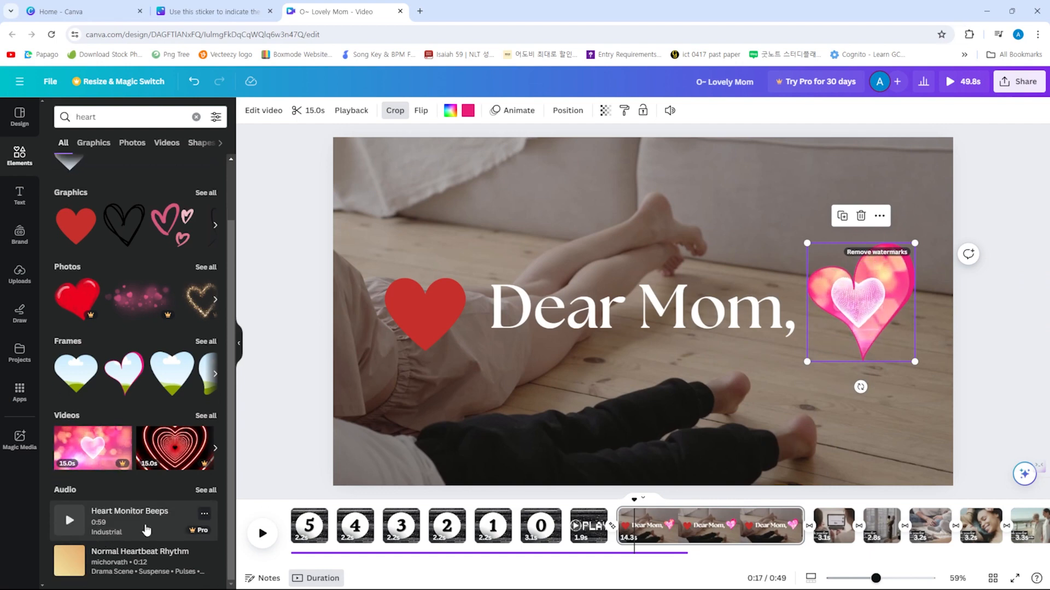
drag(91, 543, 145, 534)
drag(474, 523, 295, 546)
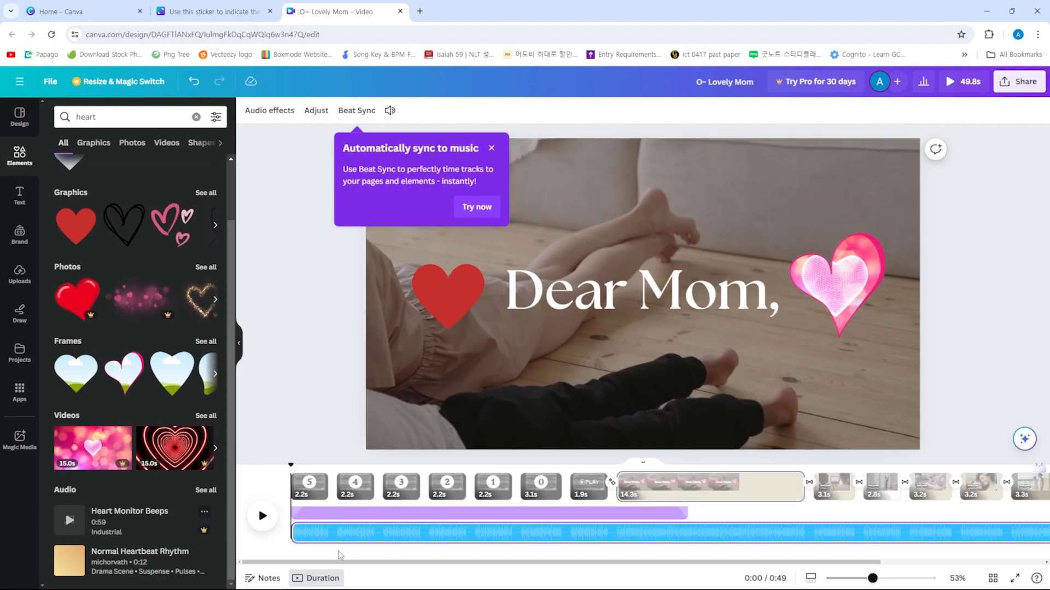
drag(377, 527, 824, 518)
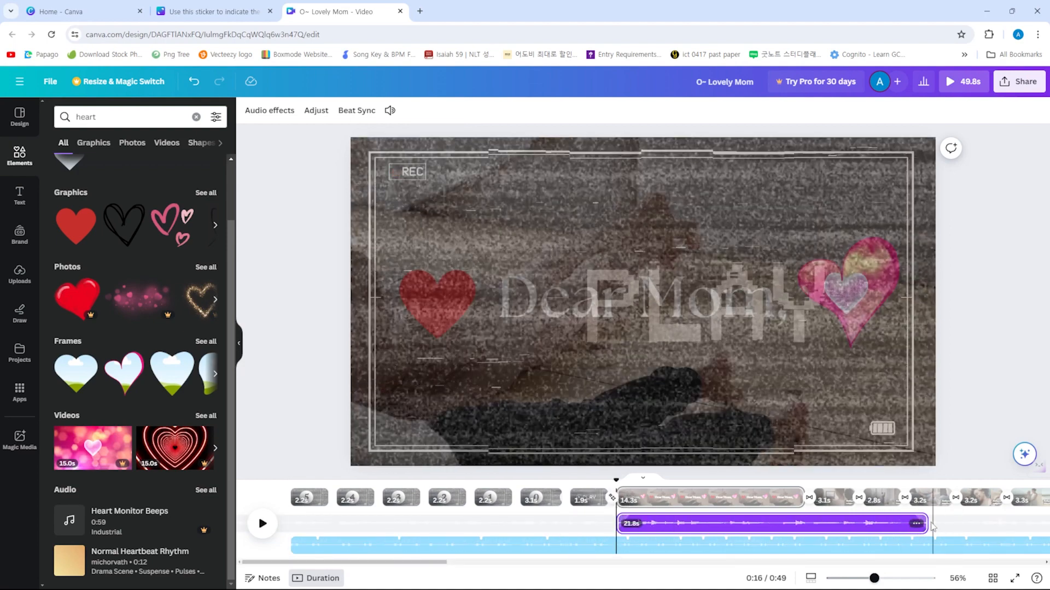
drag(923, 523, 787, 522)
Trim the Heart Monitor Beeps track to 16.3 seconds, ending with the PLAY page just before the music track starts
drag(647, 547, 384, 524)
drag(462, 545, 437, 530)
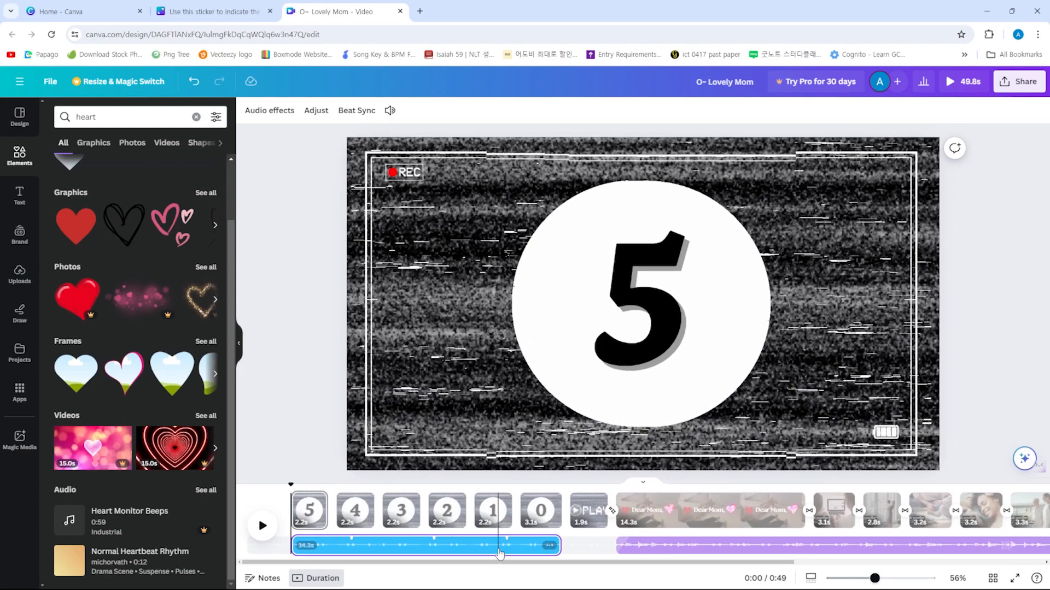
drag(556, 545, 602, 526)
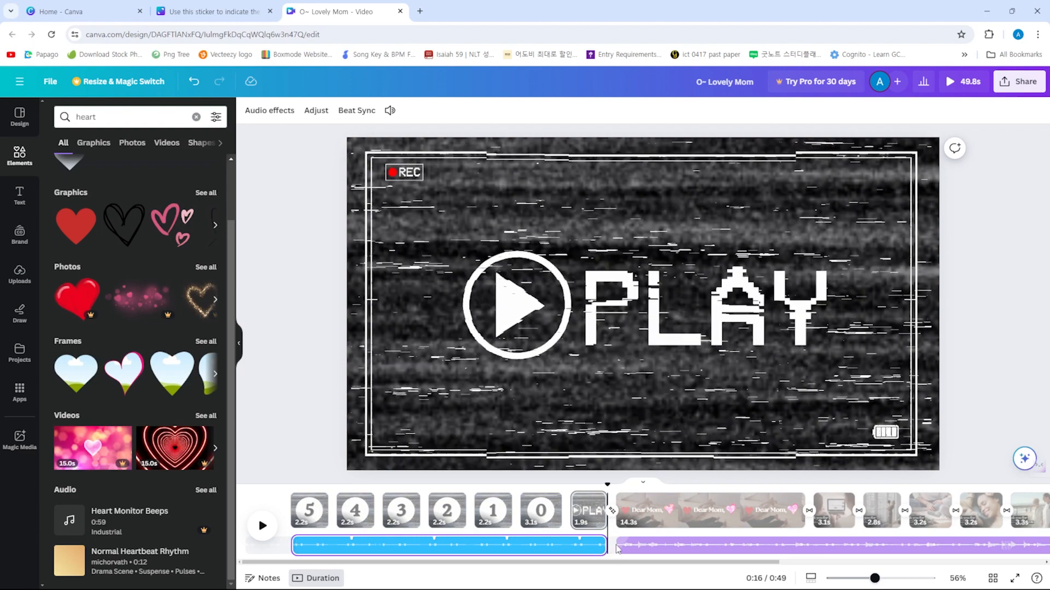
click(617, 546)
mouse_move(618, 545)
mouse_down()
mouse_move(600, 544)
mouse_move(618, 526)
mouse_up()
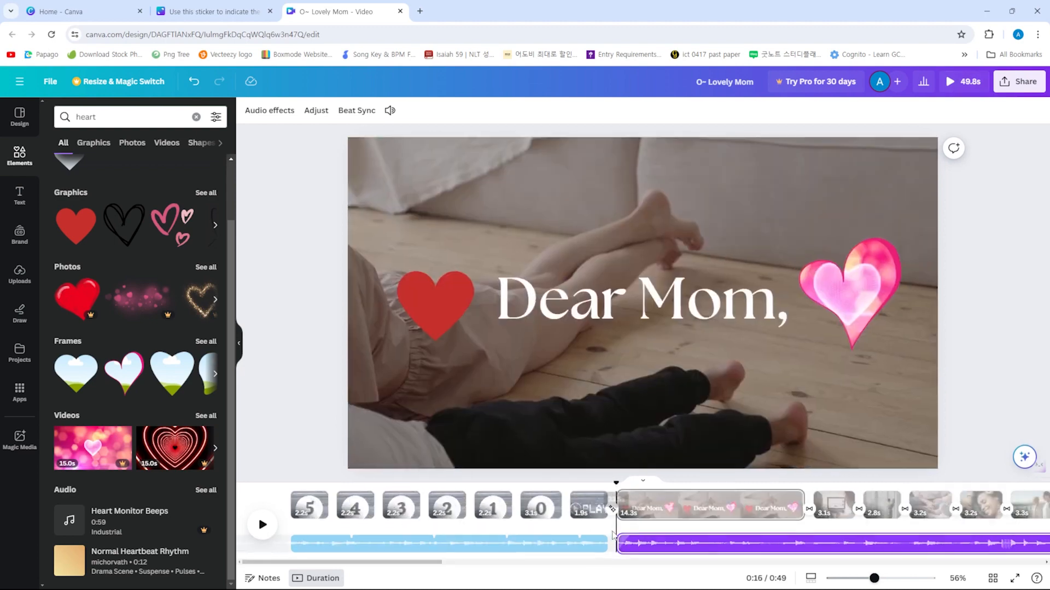
Adjust which portion of the Heart Monitor Beeps audio plays under the countdown pages, and preview the change into the "Dear Mom," page
click(608, 544)
drag(612, 545, 594, 546)
click(596, 546)
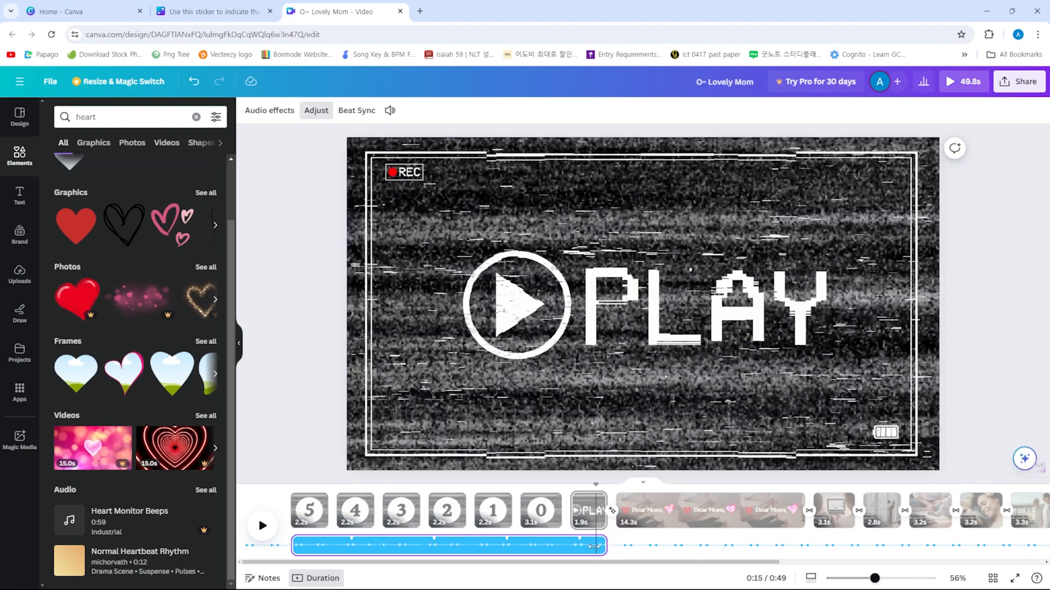
right_click(609, 541)
click(645, 549)
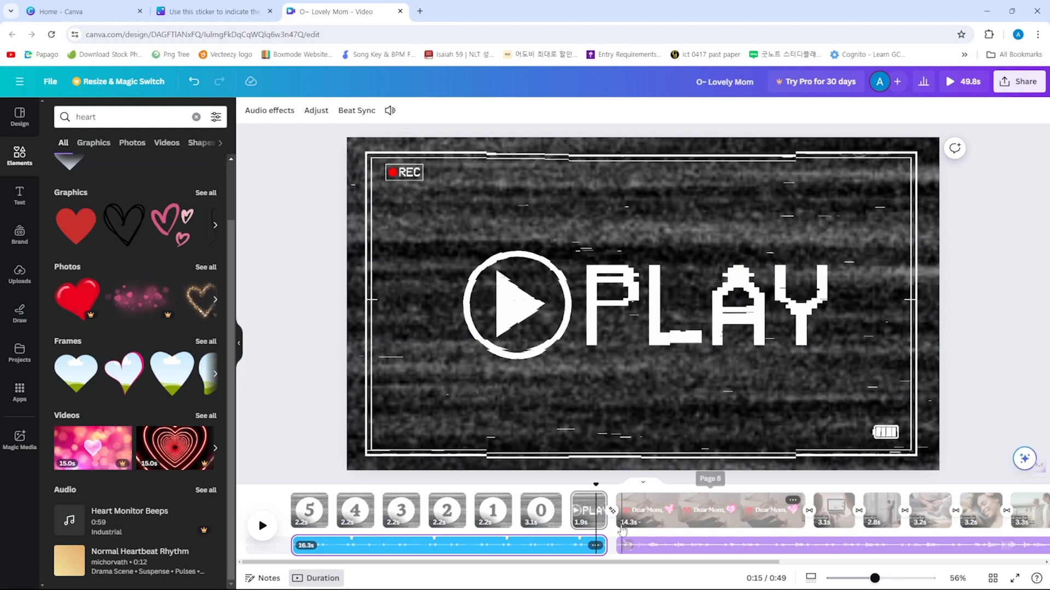
click(596, 547)
click(623, 455)
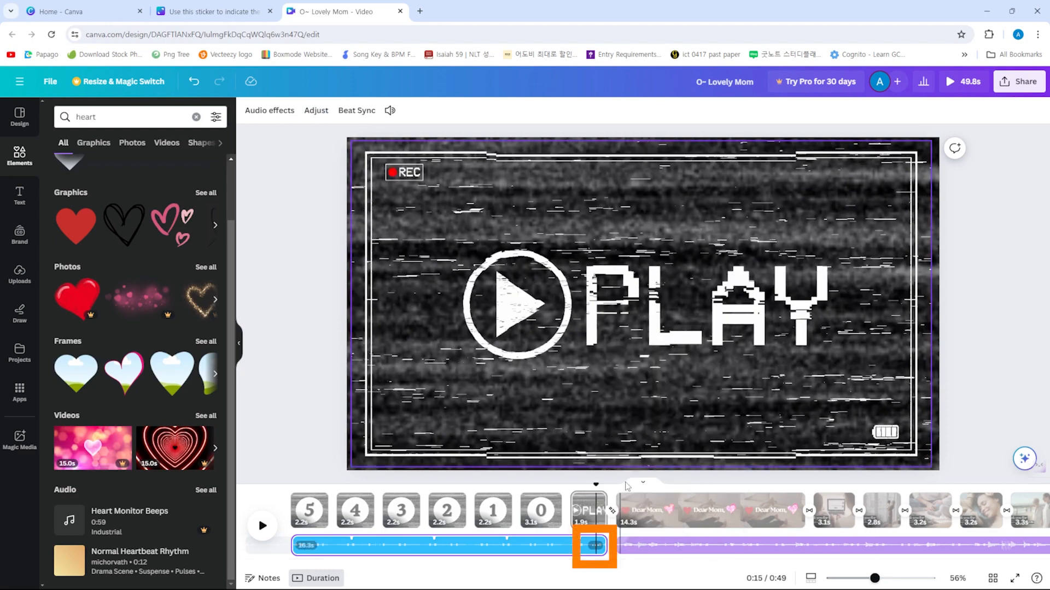
click(595, 545)
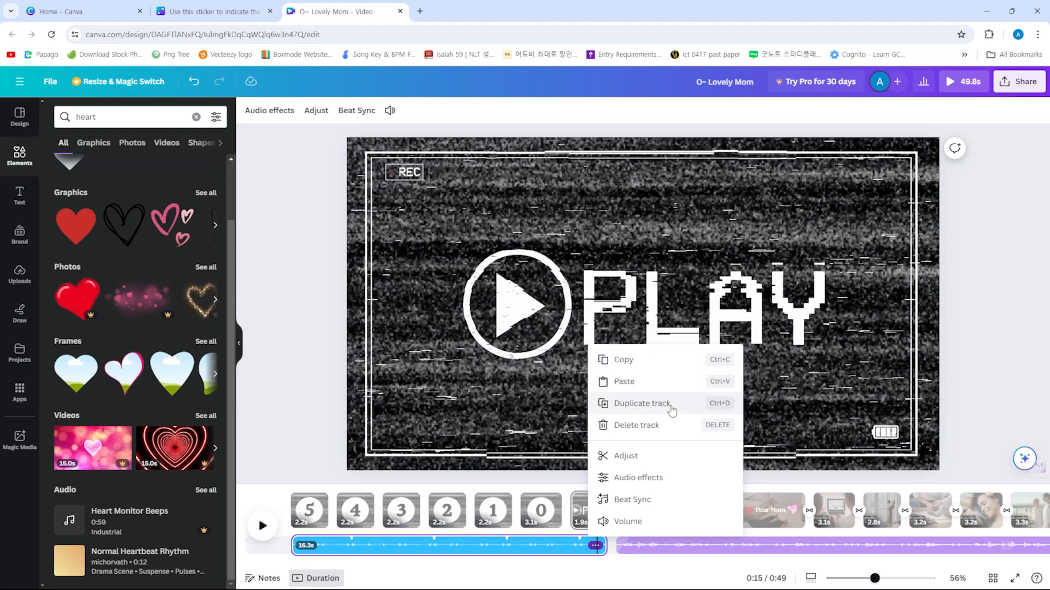
click(651, 461)
drag(571, 542, 832, 517)
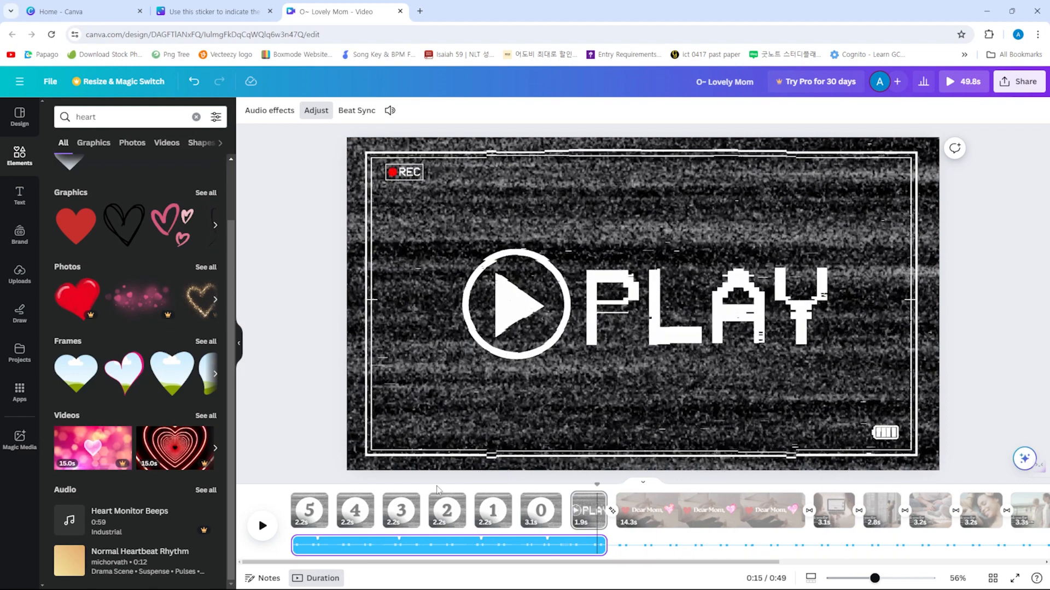
click(263, 526)
click(263, 525)
Give the Heart Monitor Beeps track a 0.6-second fade in and a 1.6-second fade out
click(595, 545)
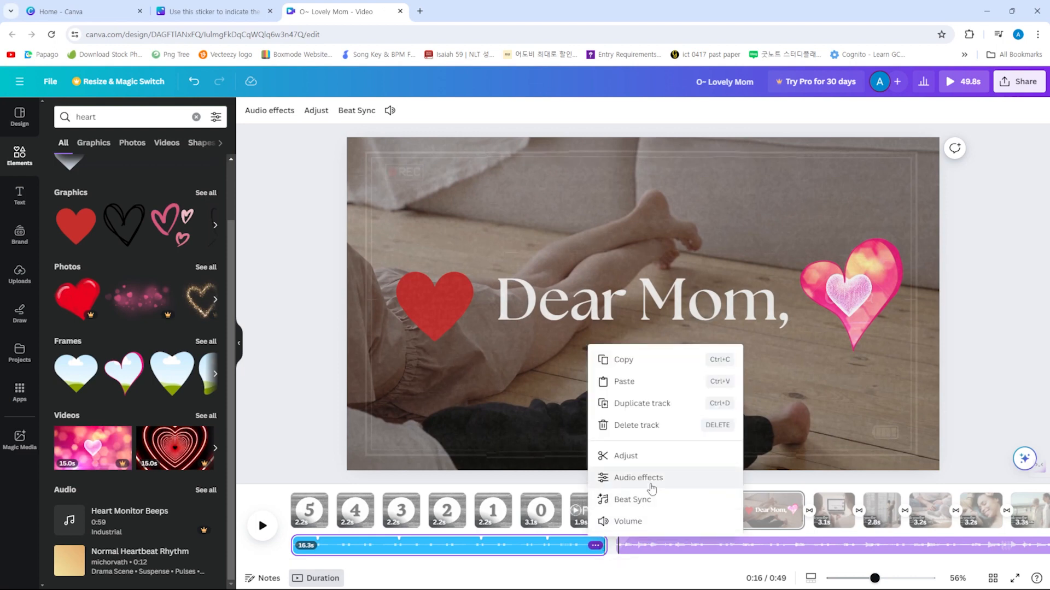
click(623, 478)
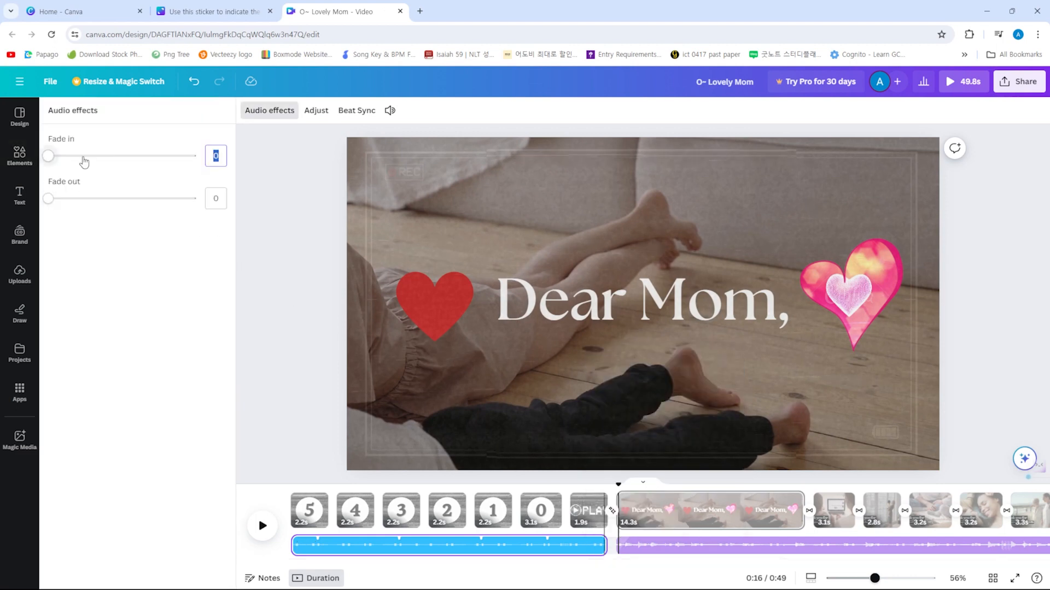
mouse_move(80, 157)
mouse_down()
mouse_move(115, 159)
mouse_move(66, 157)
mouse_up()
drag(60, 199, 97, 204)
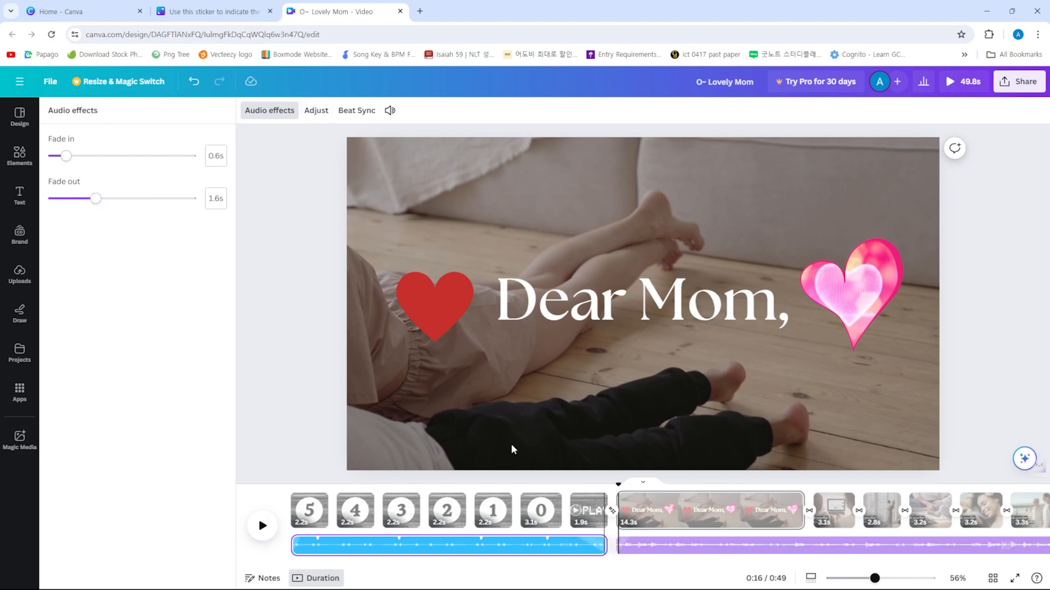
Open the Beat Sync options for the Heart Monitor Beeps track and set the volume of all audio tracks to 150
right_click(524, 547)
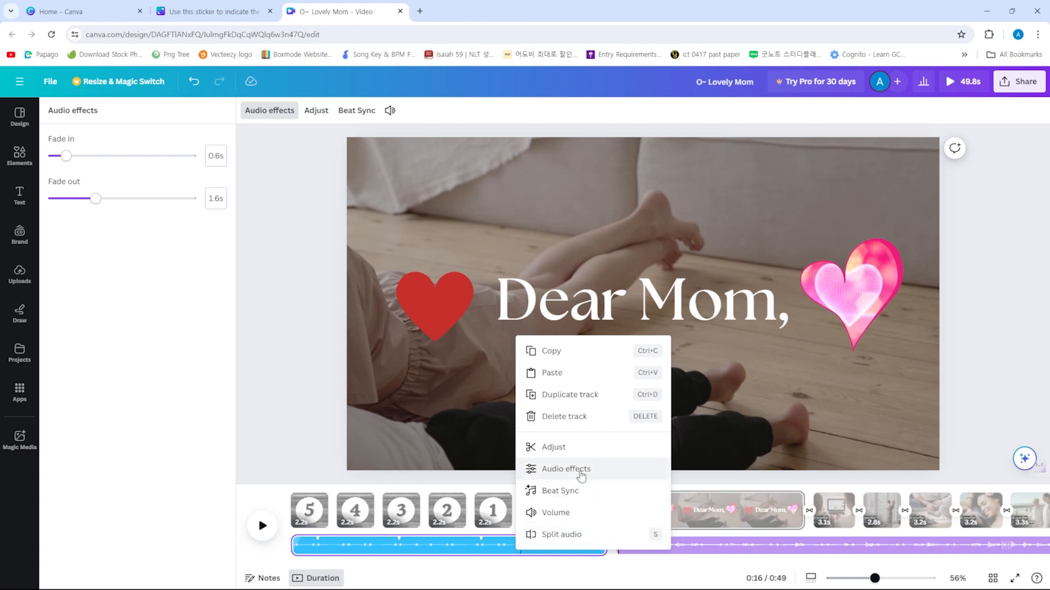
click(589, 493)
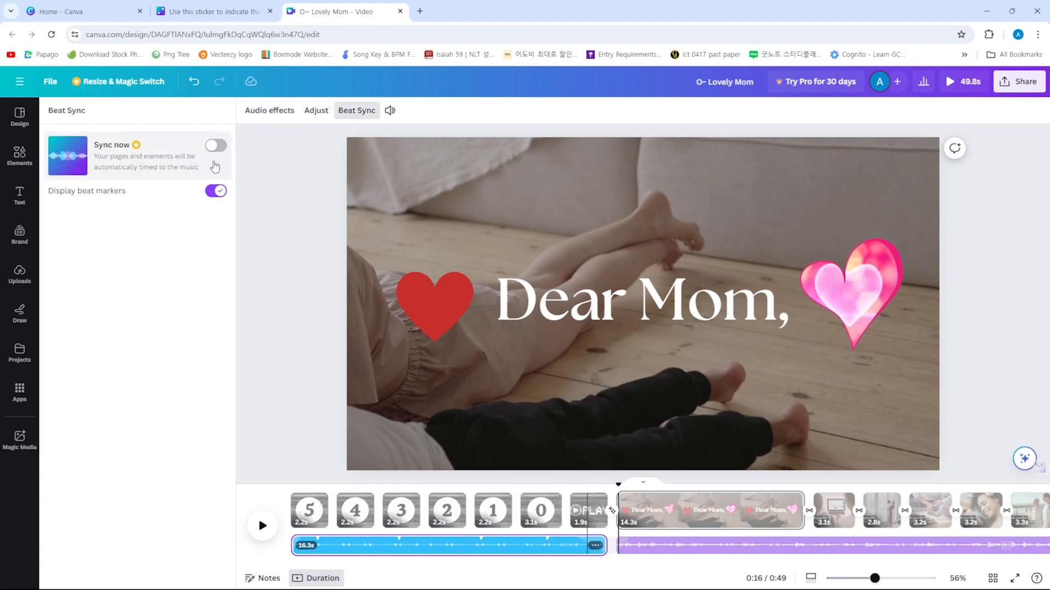
right_click(496, 552)
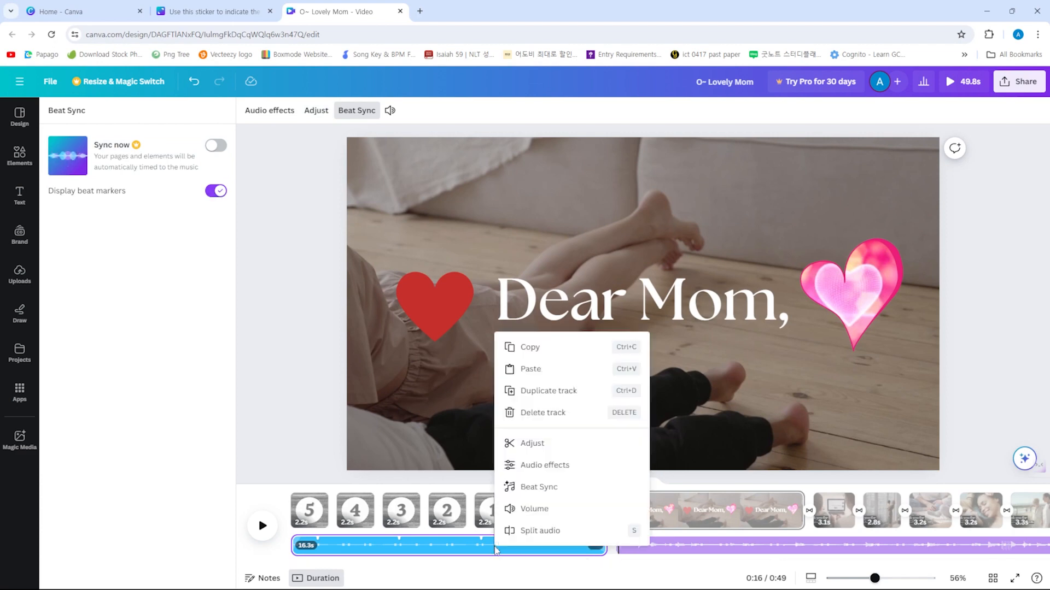
click(561, 510)
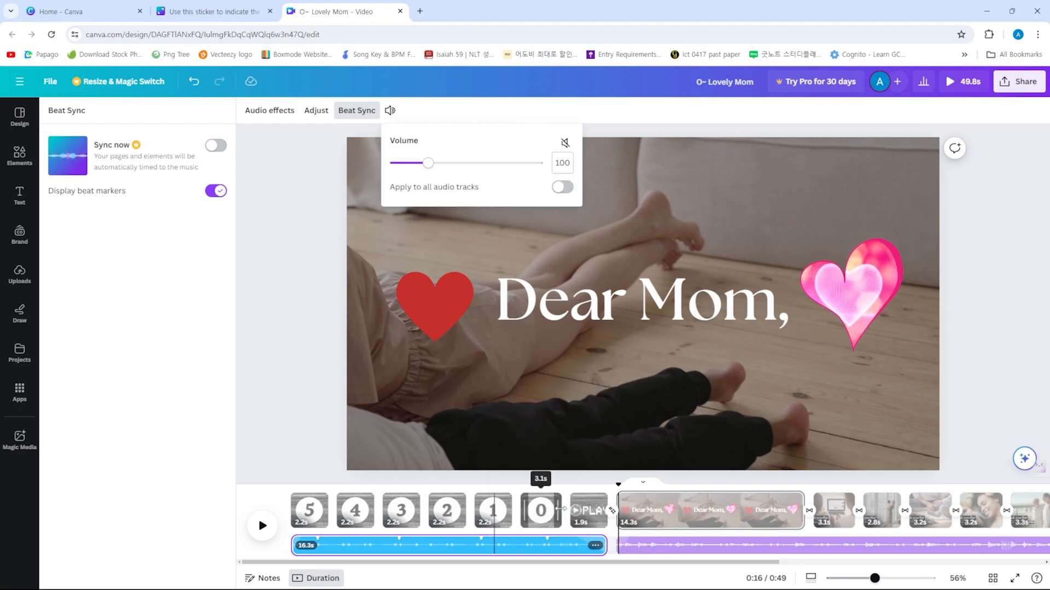
drag(427, 164, 449, 179)
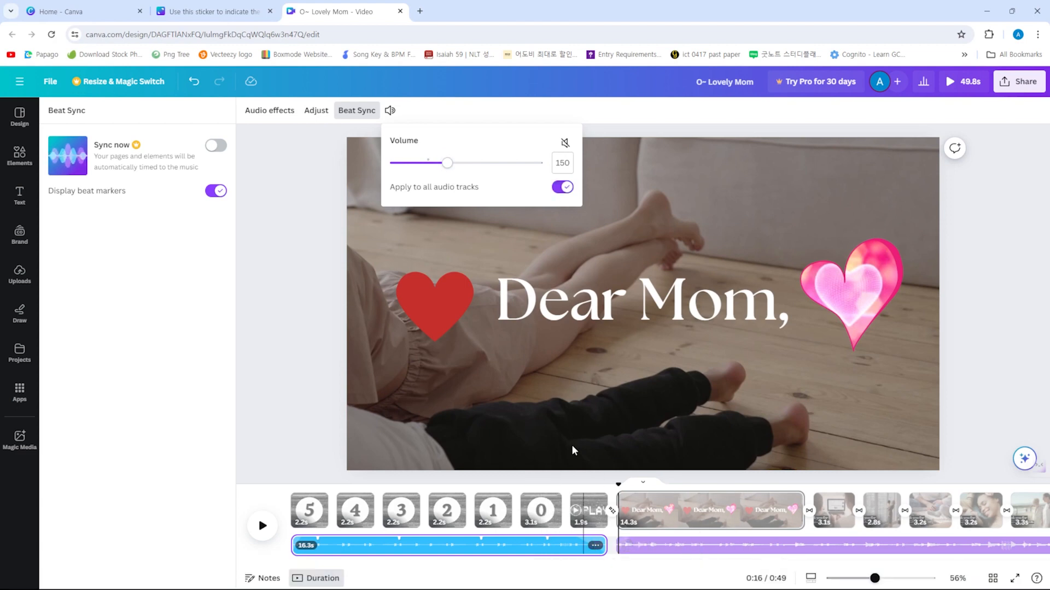
Try splitting the Heart Monitor Beeps track within the "1" countdown page, and undo the split
click(596, 546)
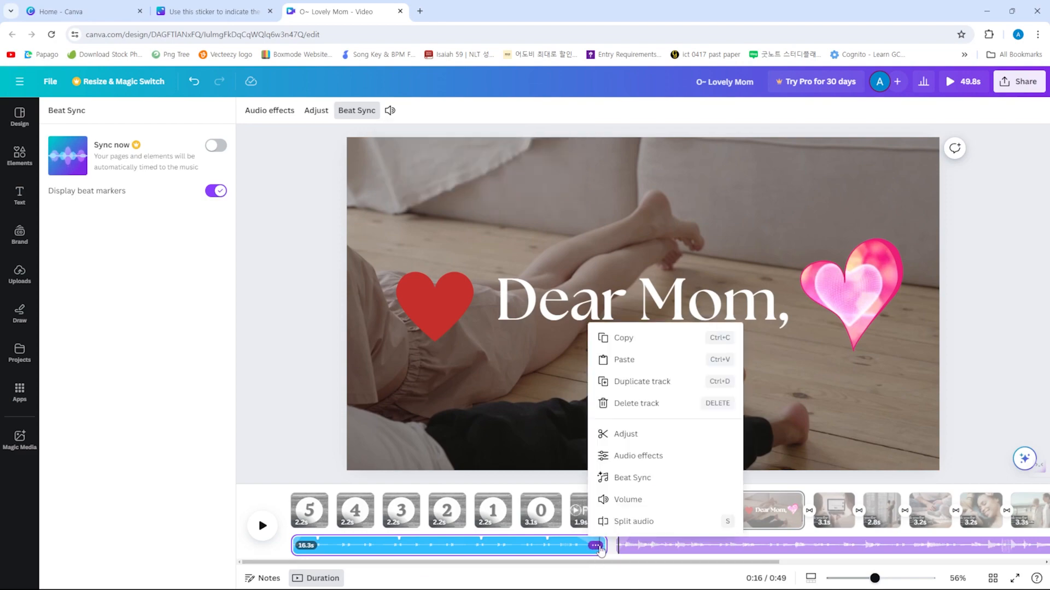
click(623, 521)
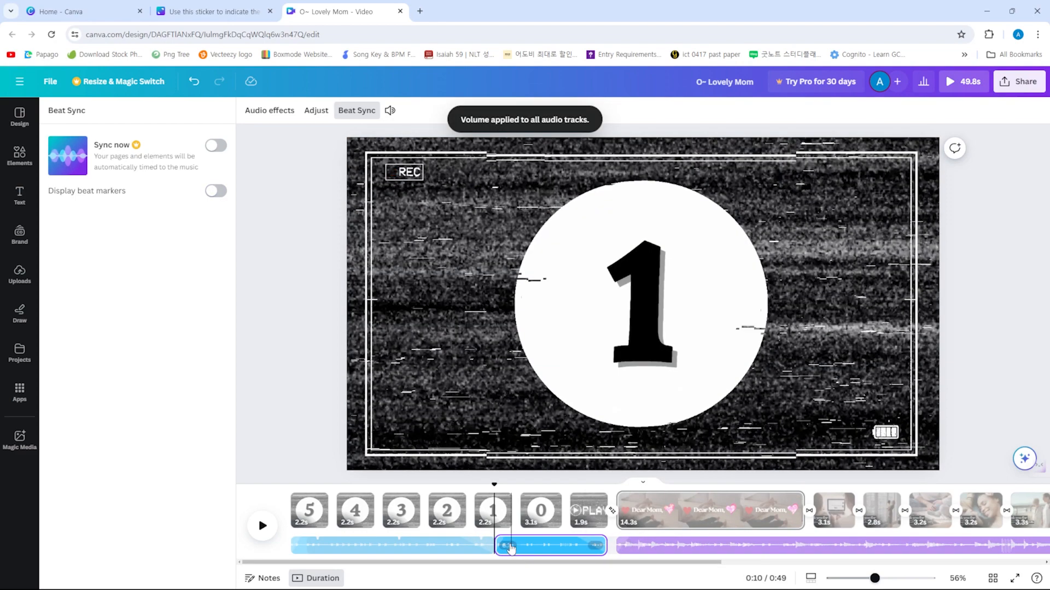
key(ctrl+z)
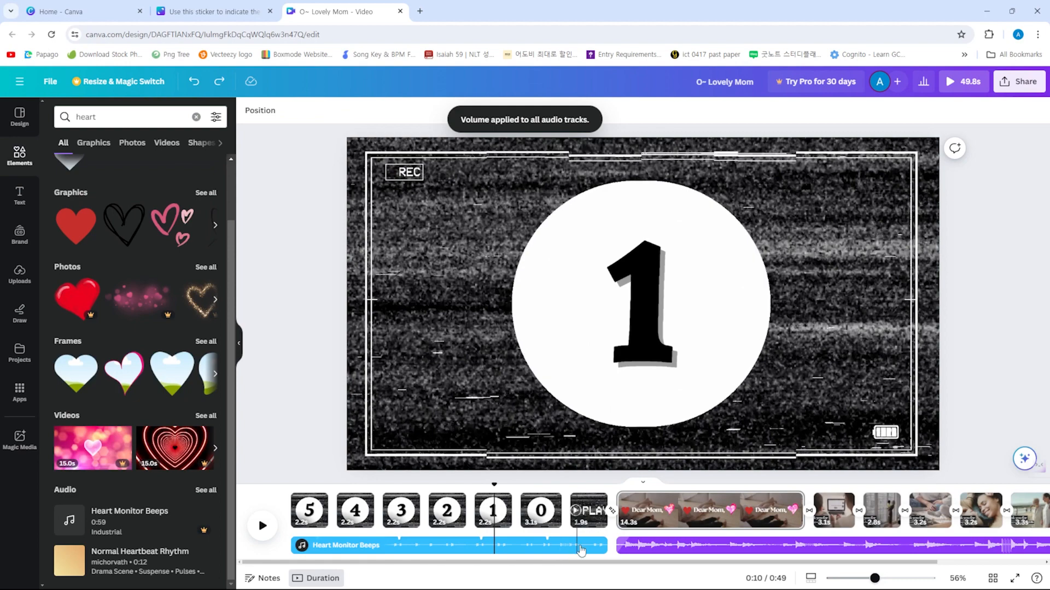
Check the adjust mode of the Heart Monitor Beeps track and preview the video from the first page into the "Dear Mom," page
click(390, 545)
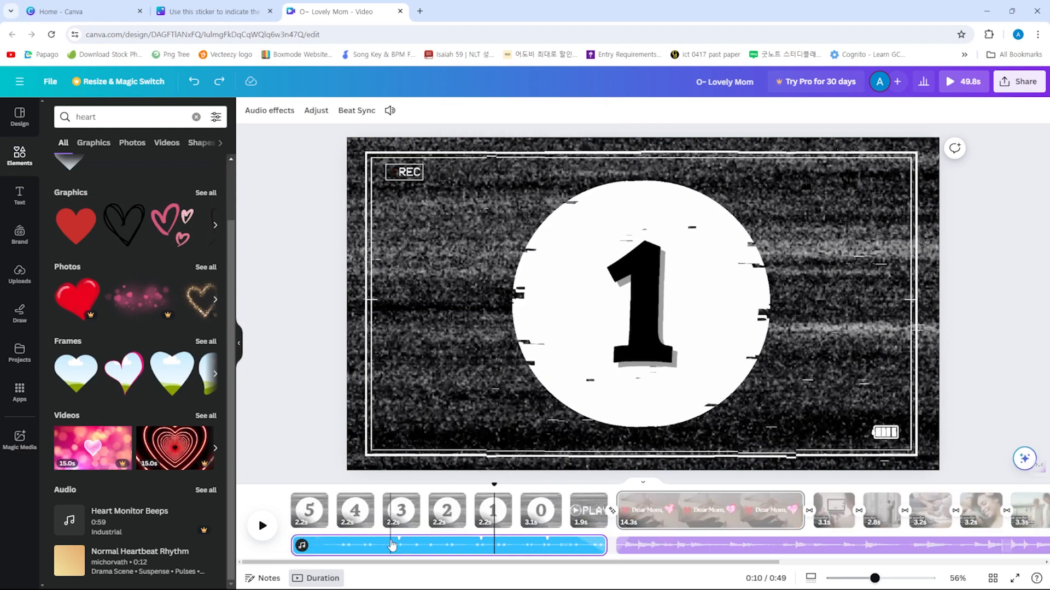
click(328, 108)
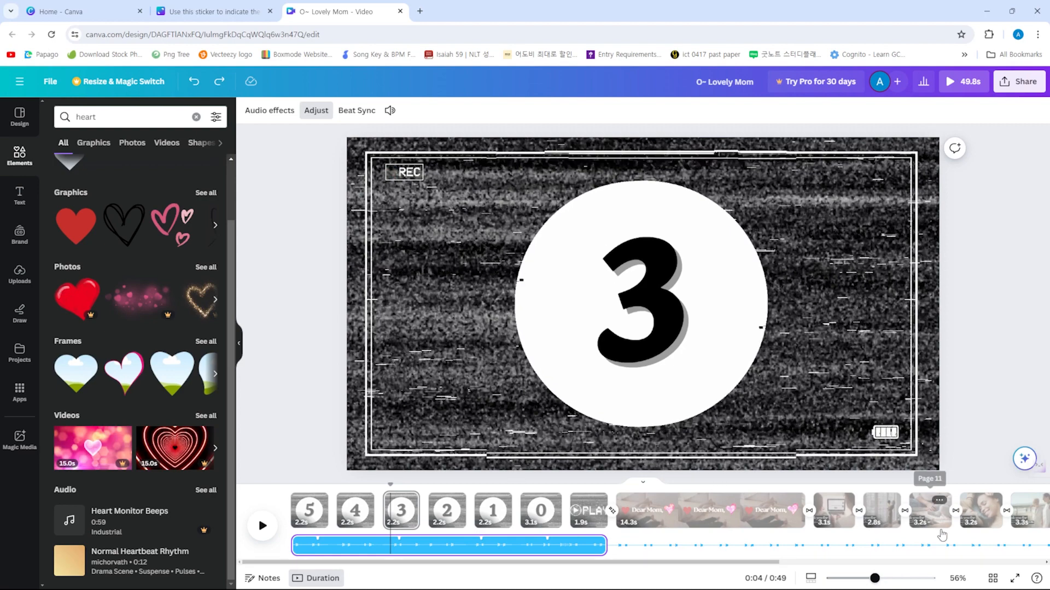
click(972, 526)
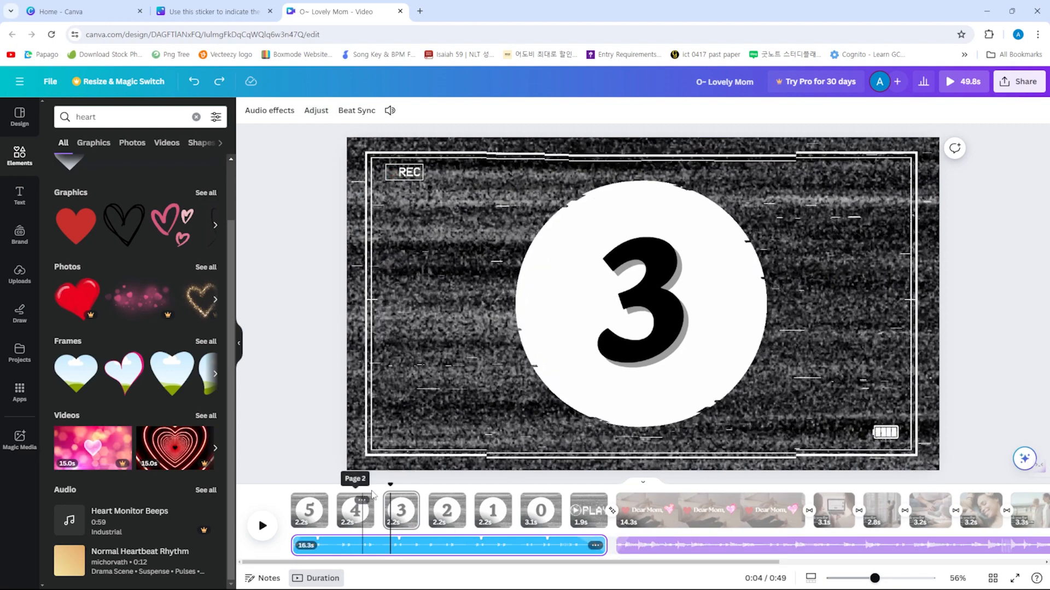
click(306, 511)
click(262, 526)
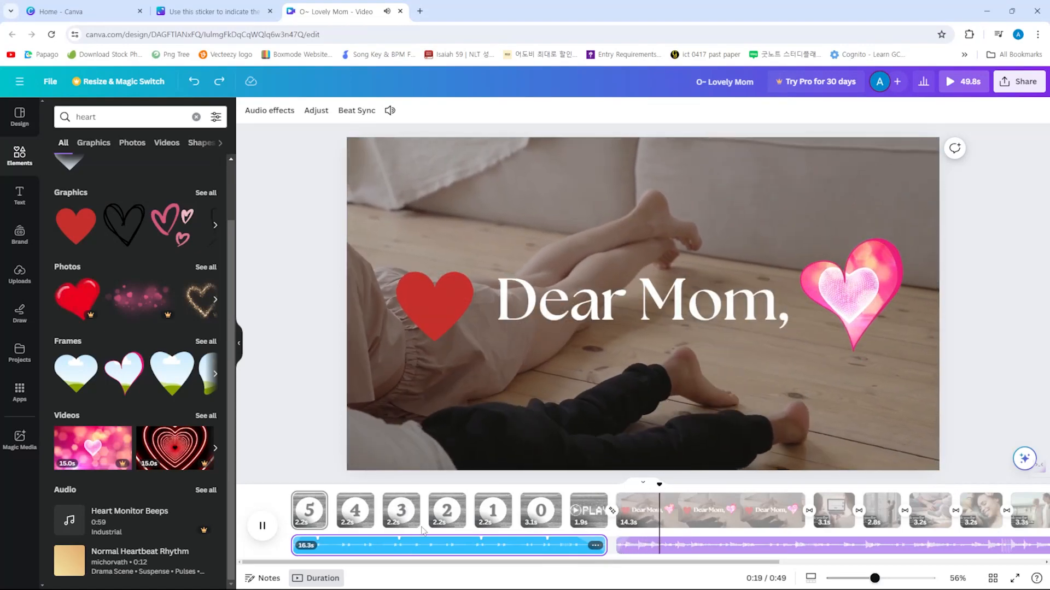
mouse_move(422, 529)
key(space)
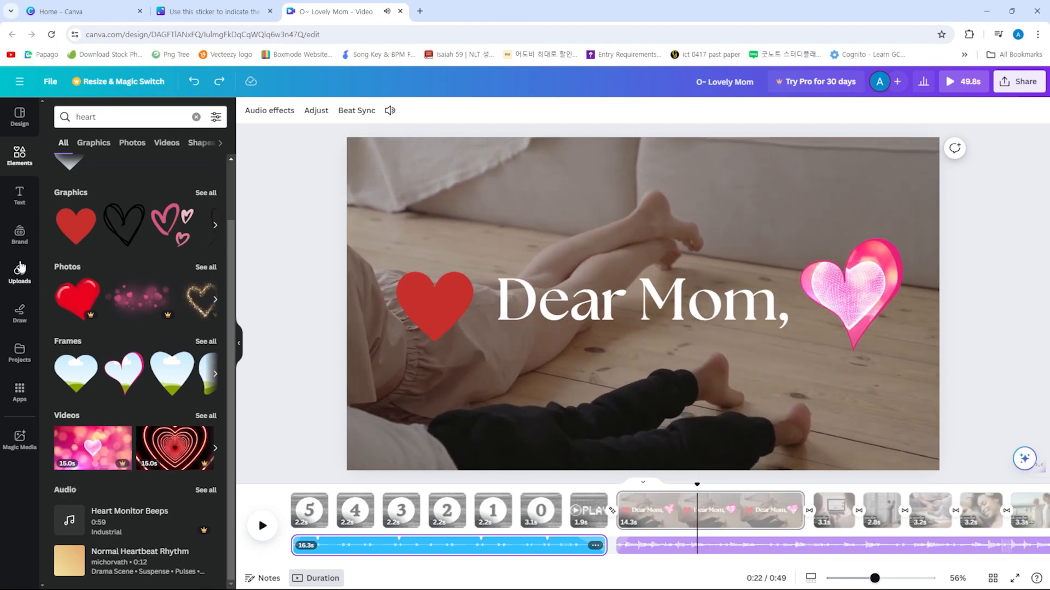
Bring up the text options and add a blank page at the end of the video
click(14, 201)
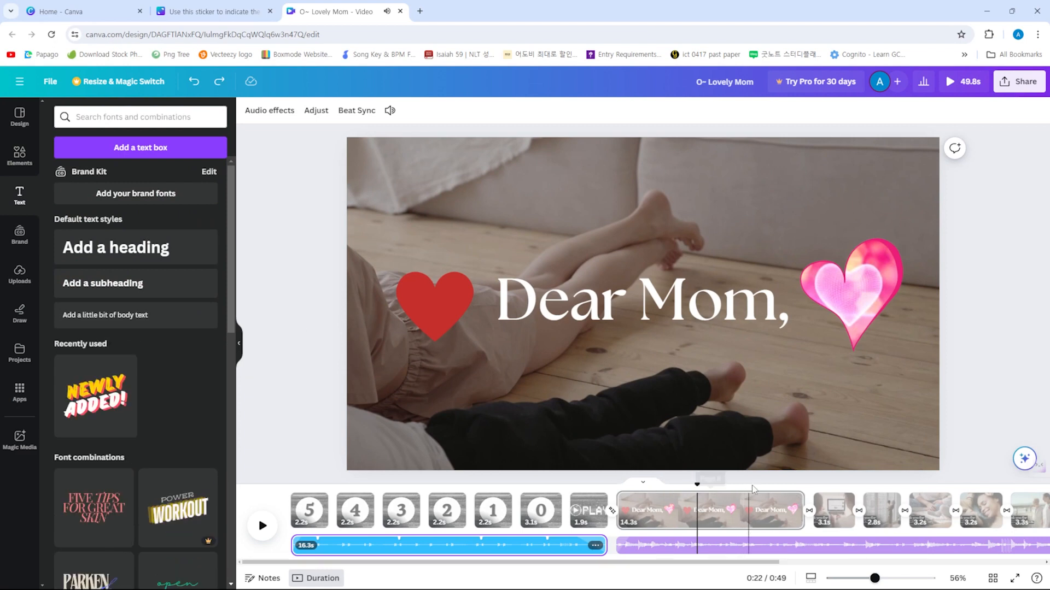
click(877, 492)
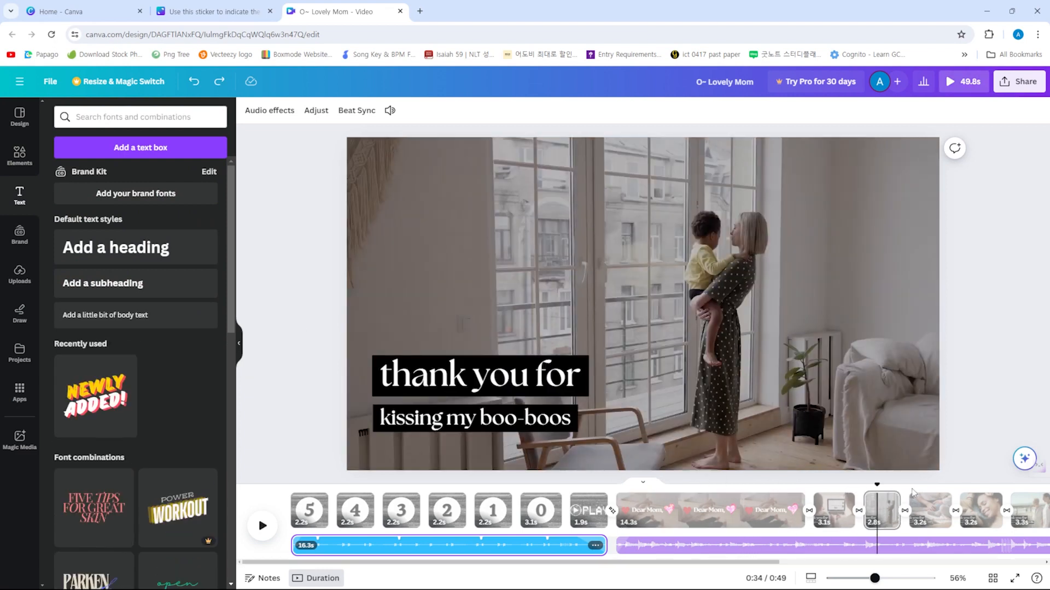
click(1018, 506)
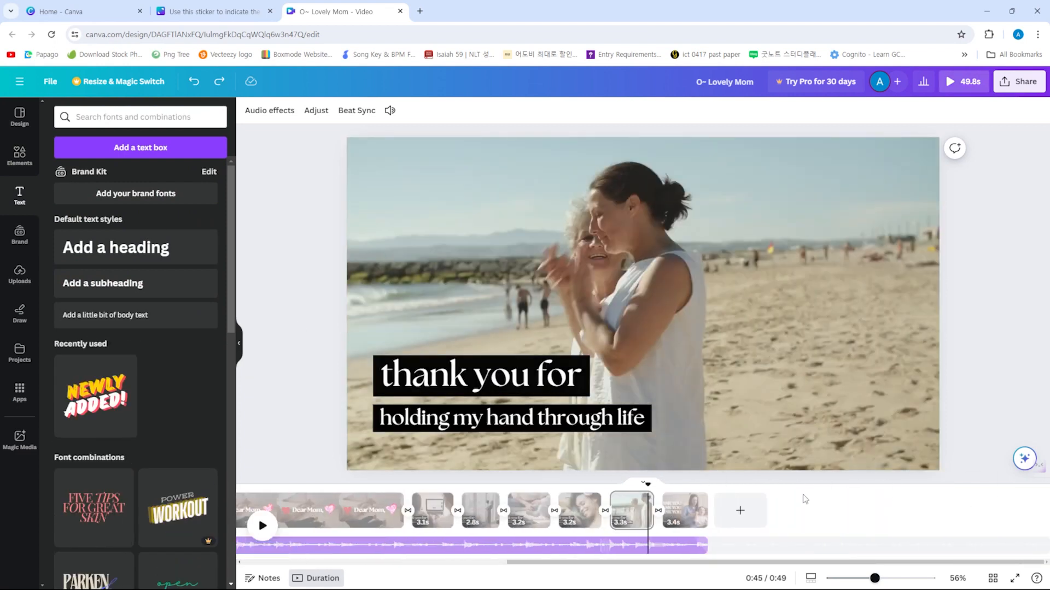
click(740, 510)
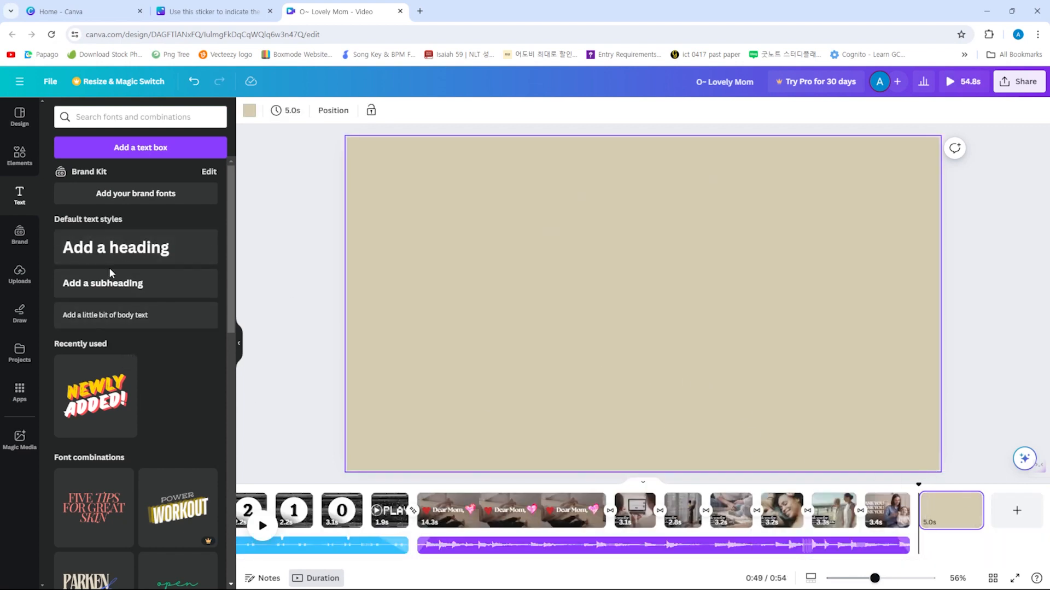
Add a heading reading "Thank you" and "Always" on two lines to the blank last page and enlarge it to size 162
drag(108, 261, 614, 288)
click(640, 302)
key(ctrl+a)
text(T)
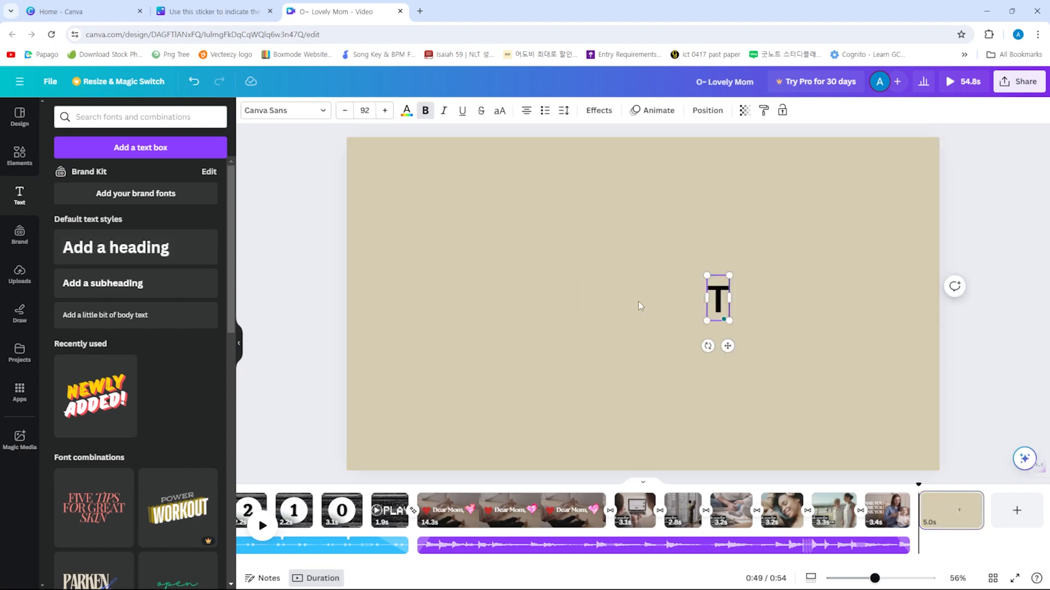
text(hank you)
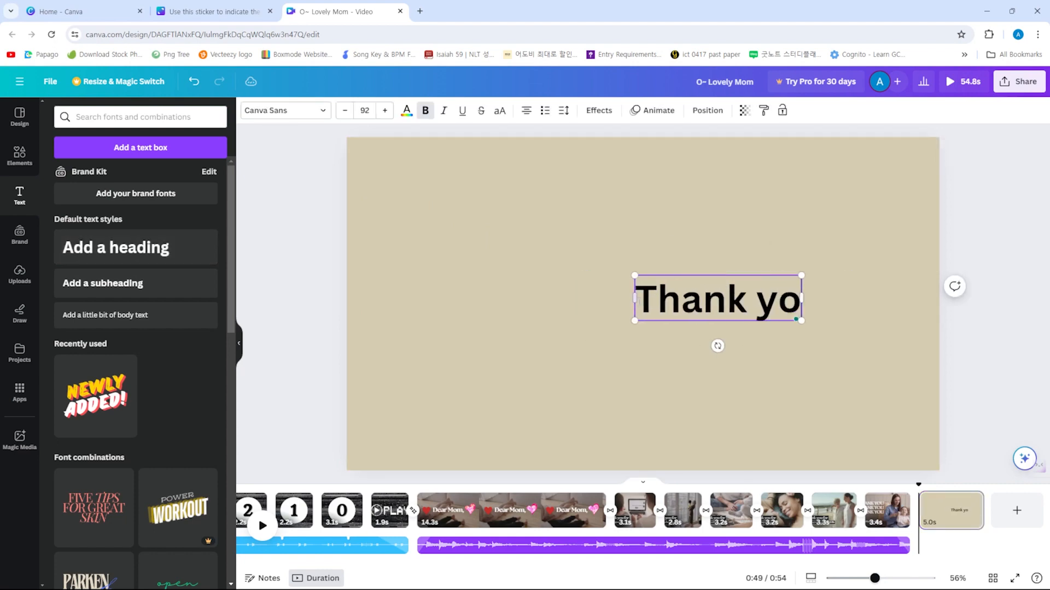
key(Return)
text(Always)
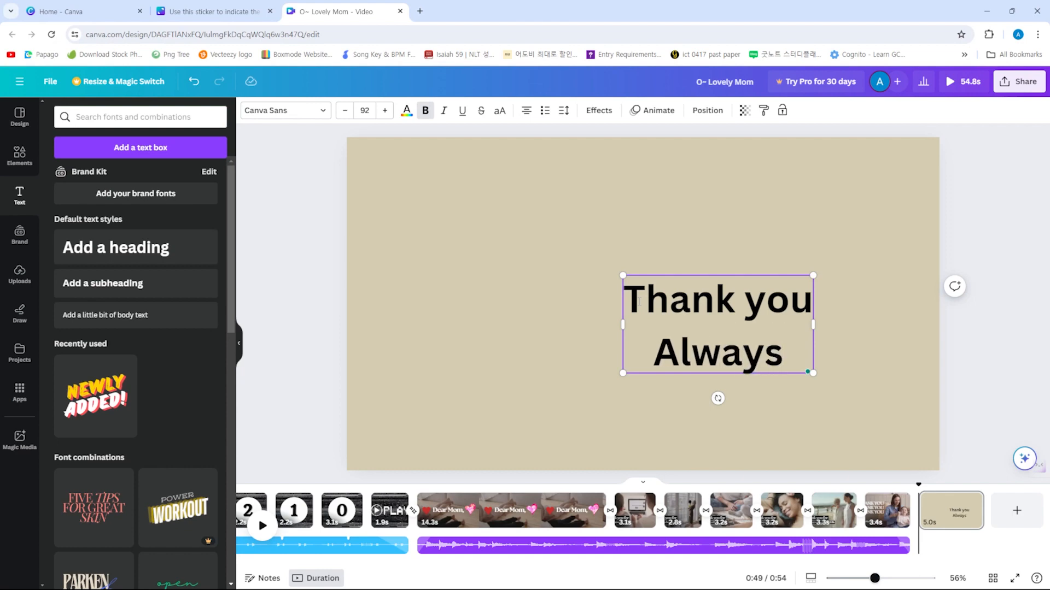
key(ctrl+a)
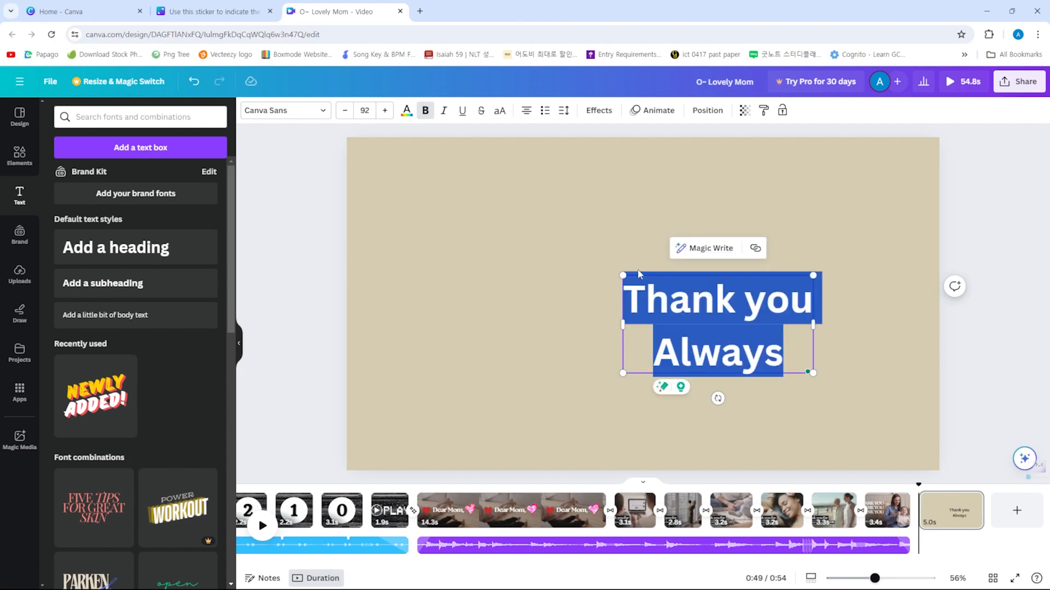
drag(625, 277, 479, 200)
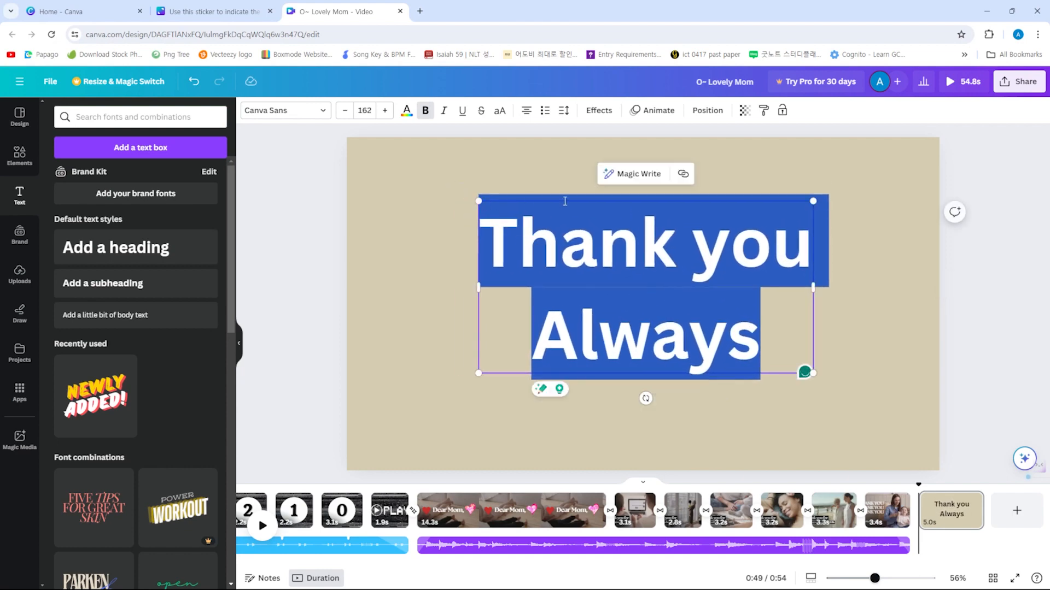
Try Magic Write's Continue writing on the "Thank you Always" heading, undo the generated text and centre the heading on the page
click(634, 174)
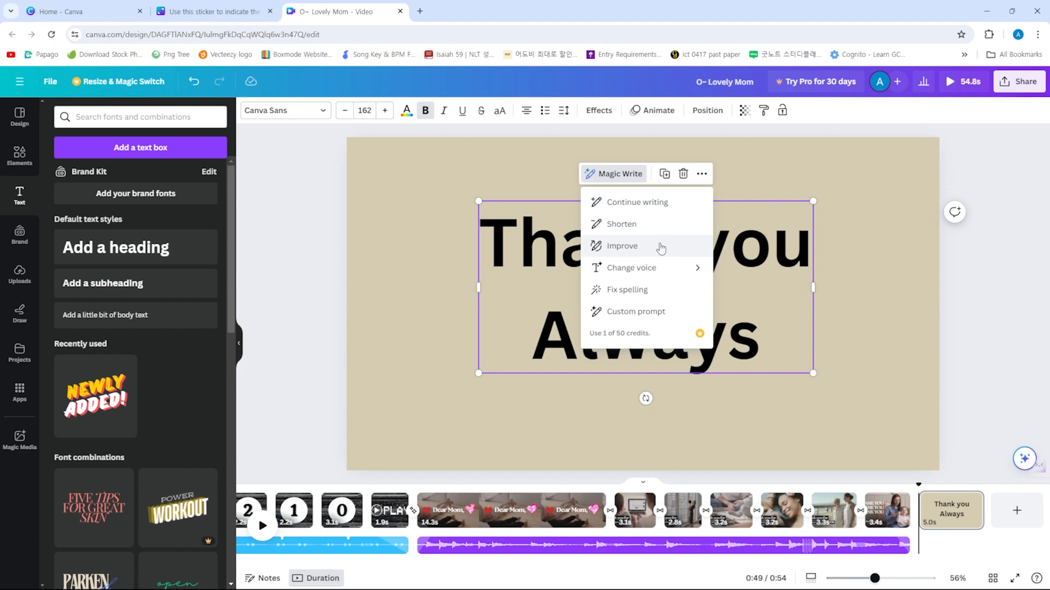
mouse_move(668, 265)
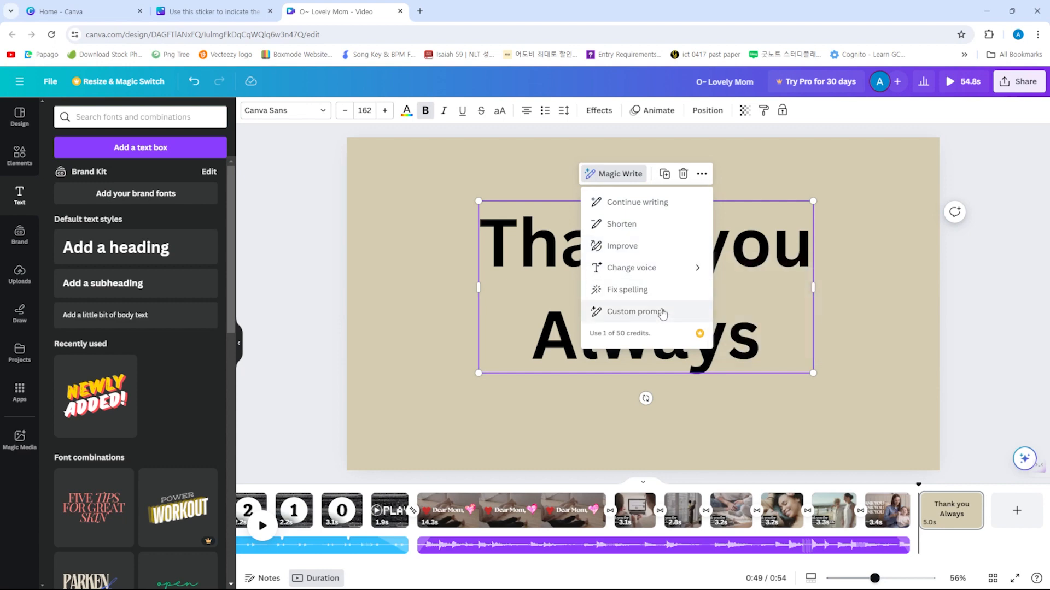
click(660, 205)
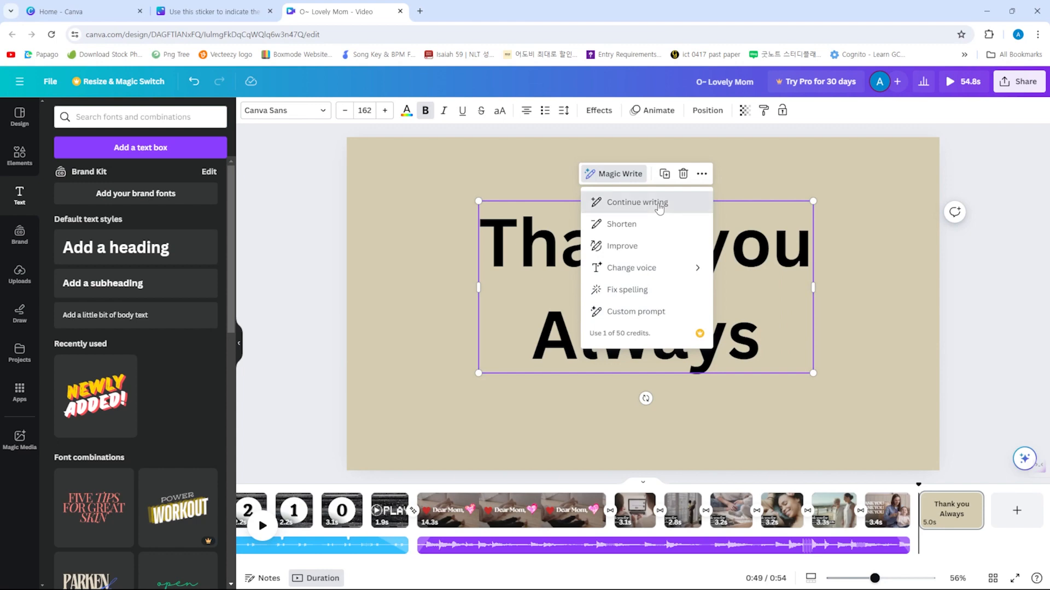
click(422, 392)
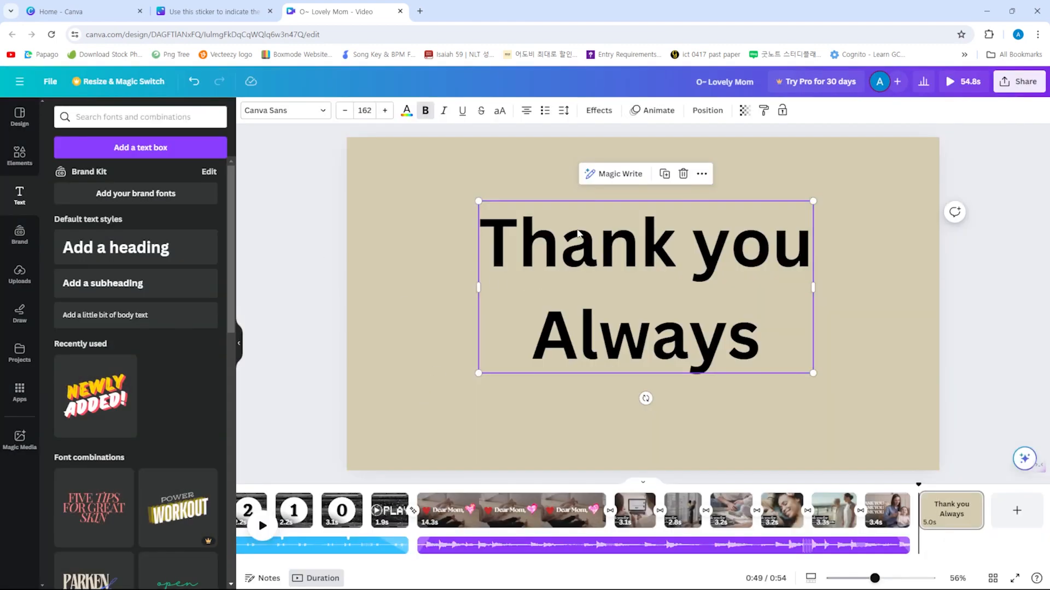
click(616, 175)
click(621, 203)
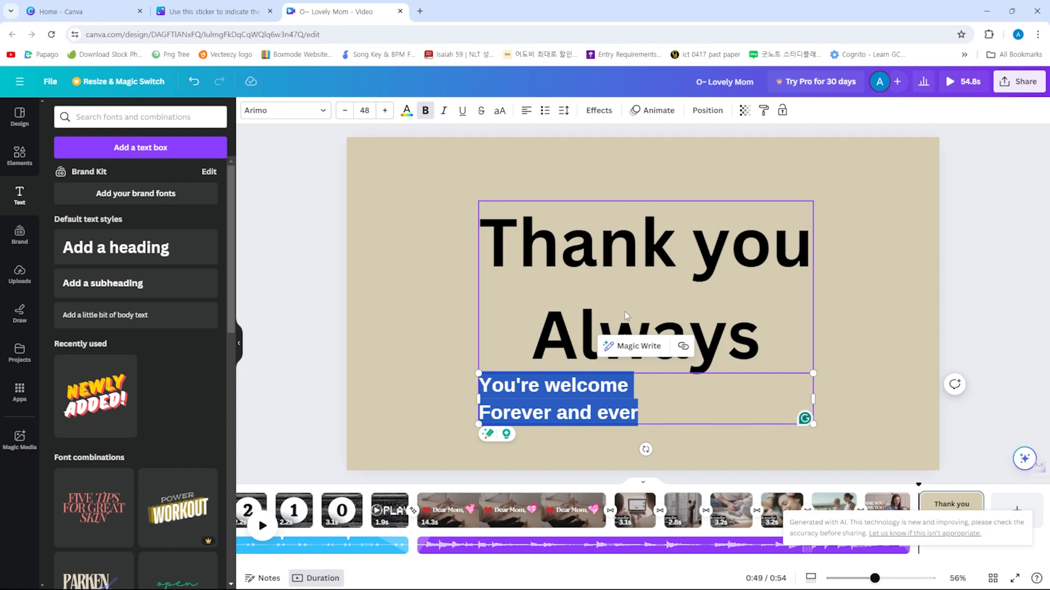
click(790, 381)
key(ctrl+z)
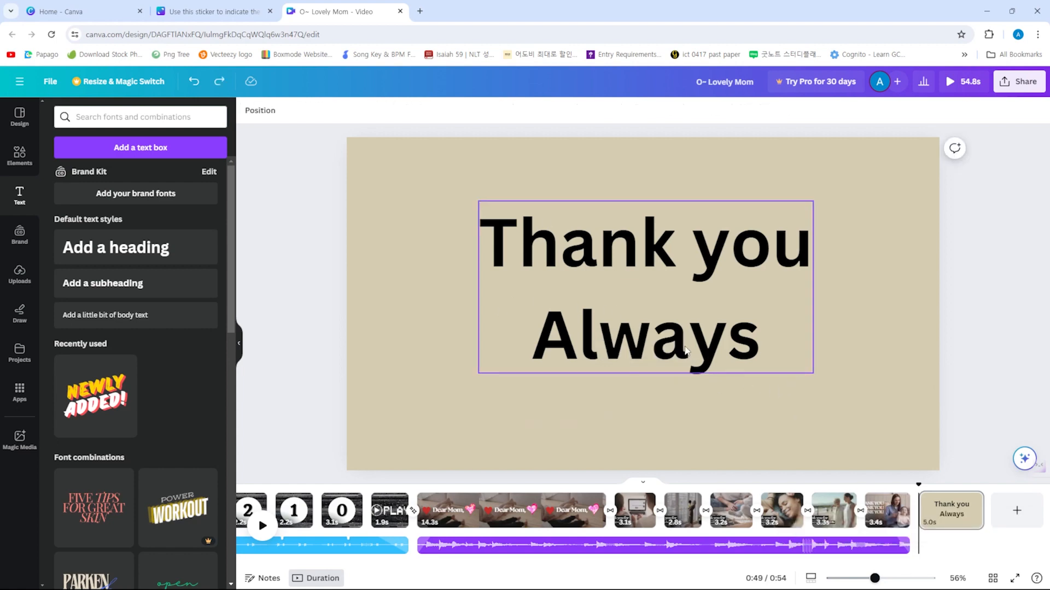
drag(681, 344, 679, 361)
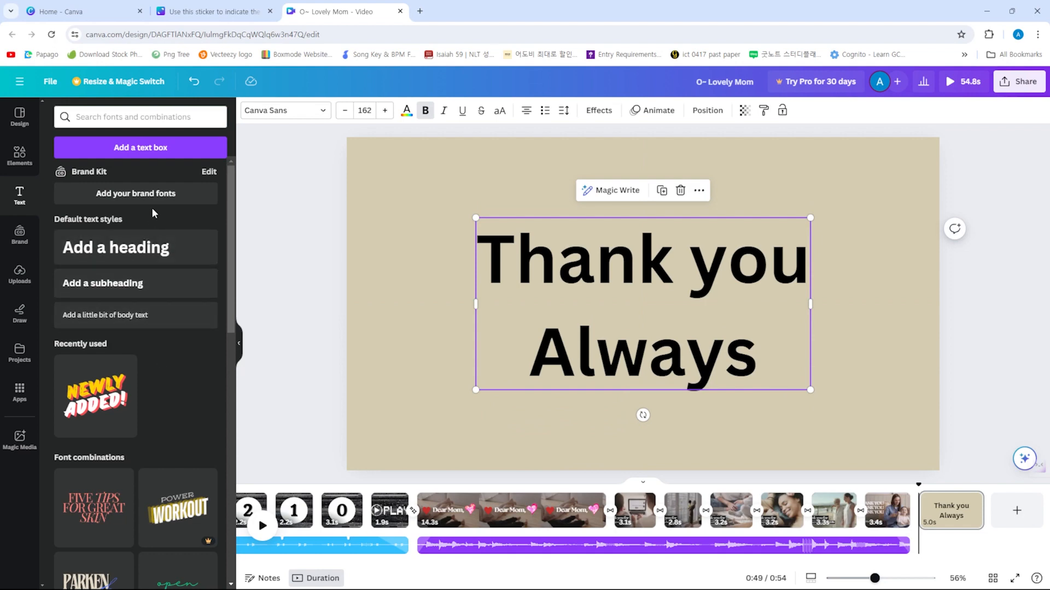
Replace the "Thank you Always" heading with the "Tech glitch" font combination, placed near the centre of the last page
scroll(152, 205, down, 3)
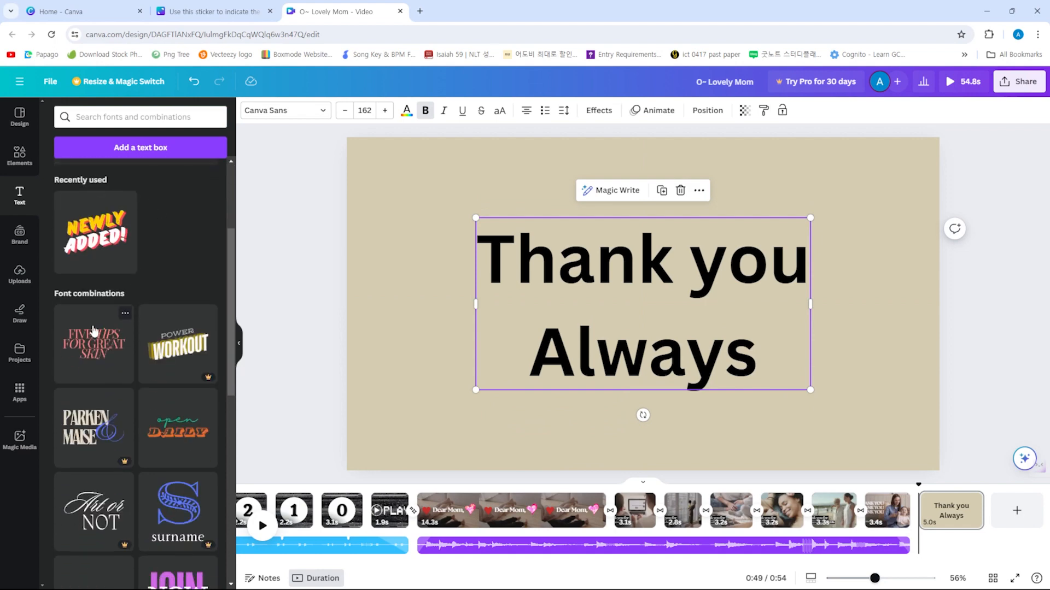
scroll(161, 371, down, 4)
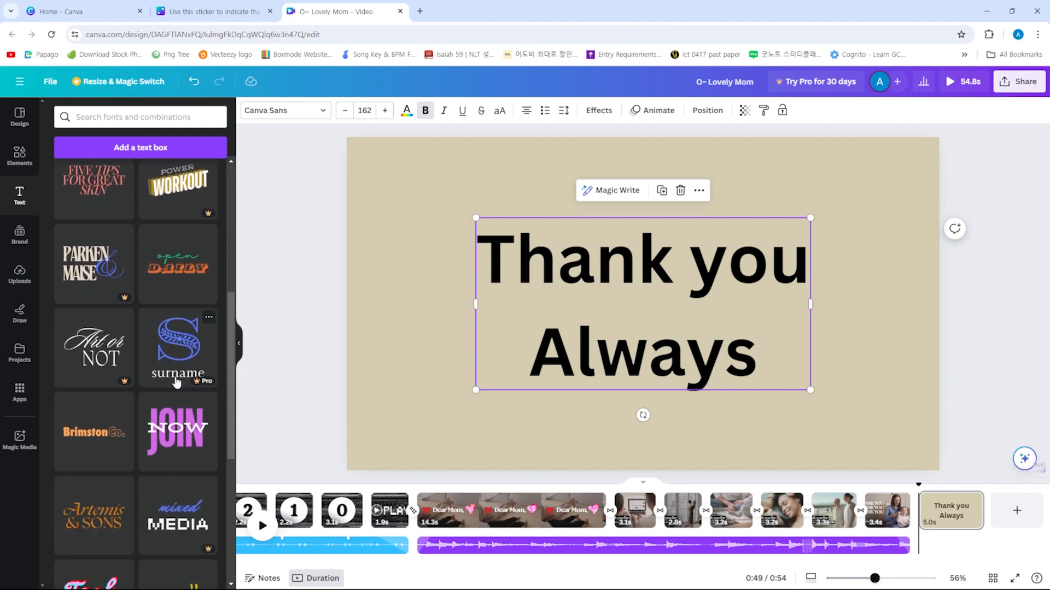
drag(175, 387, 136, 402)
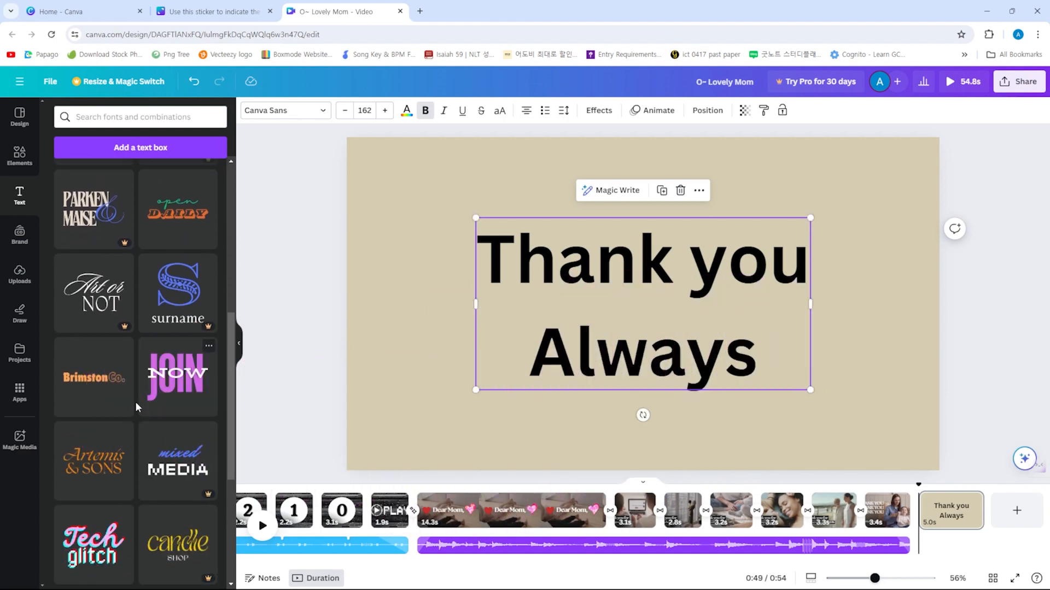
scroll(135, 401, down, 1)
scroll(135, 401, down, 2)
drag(125, 349, 615, 301)
click(548, 275)
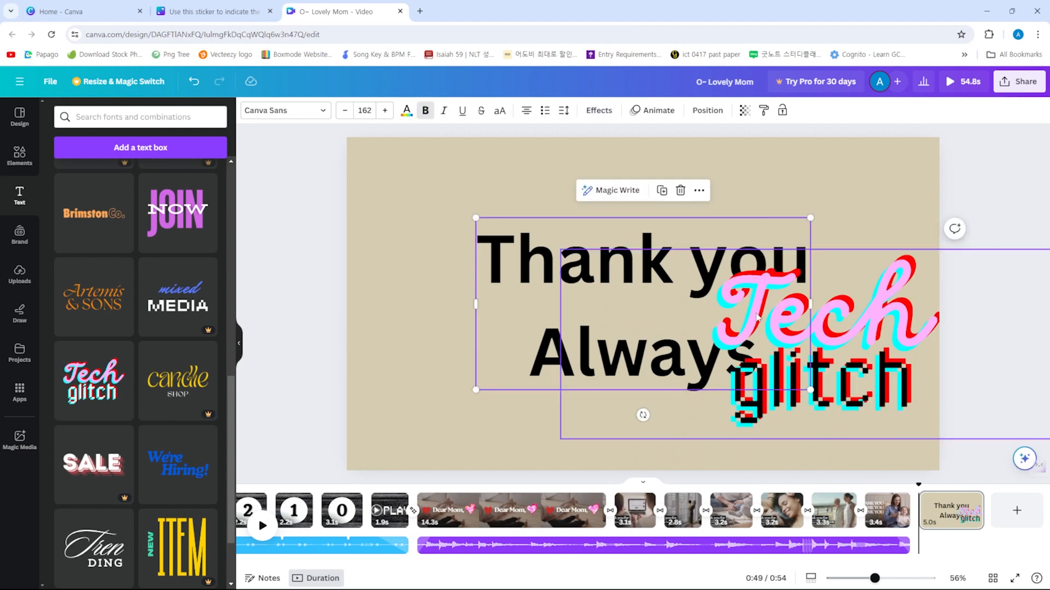
key(Delete)
drag(830, 336, 662, 307)
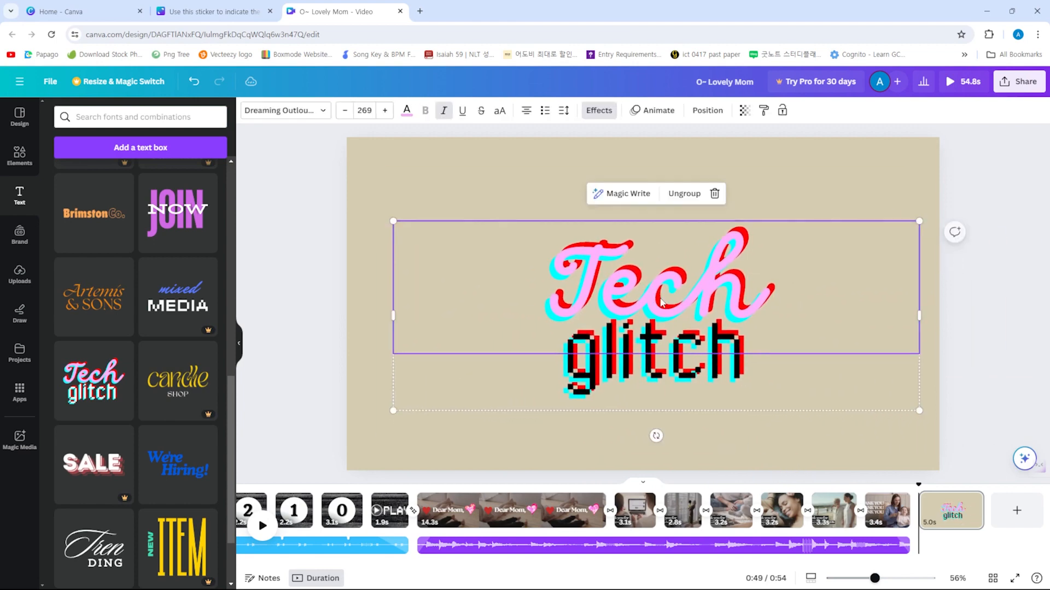
Replace the "Tech" and "glitch" texts on the last page with "Mom" and "Thank you", and shift the text slightly
double_click(661, 298)
text(Mom)
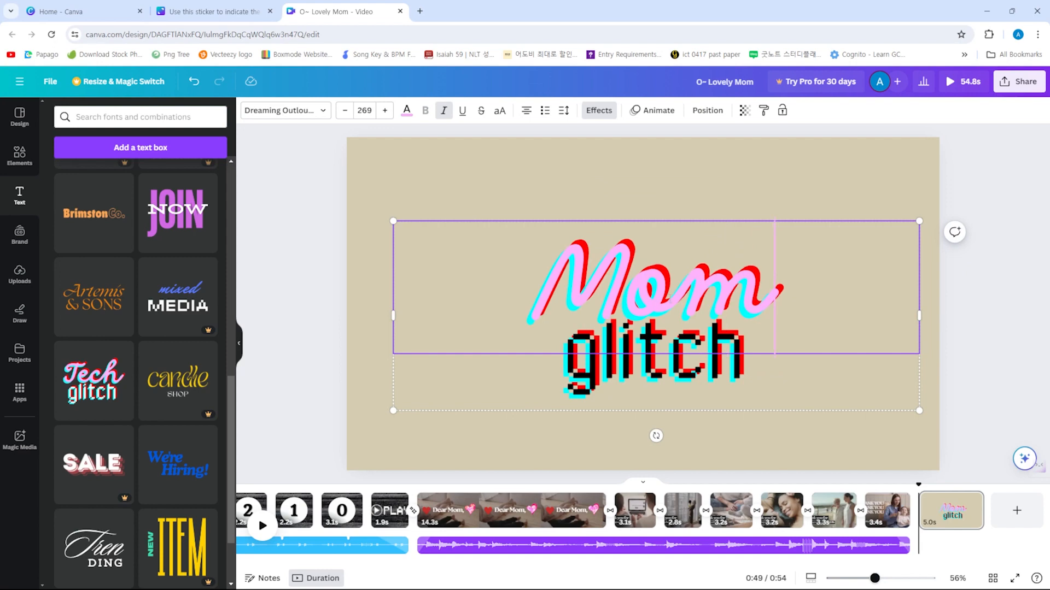
double_click(644, 384)
text(T)
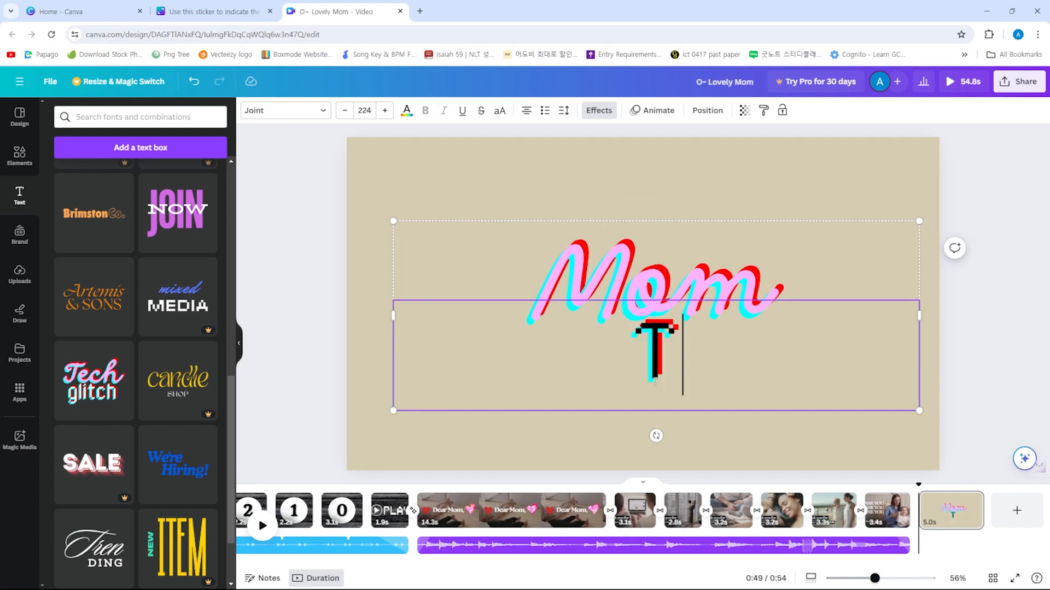
text(hank you)
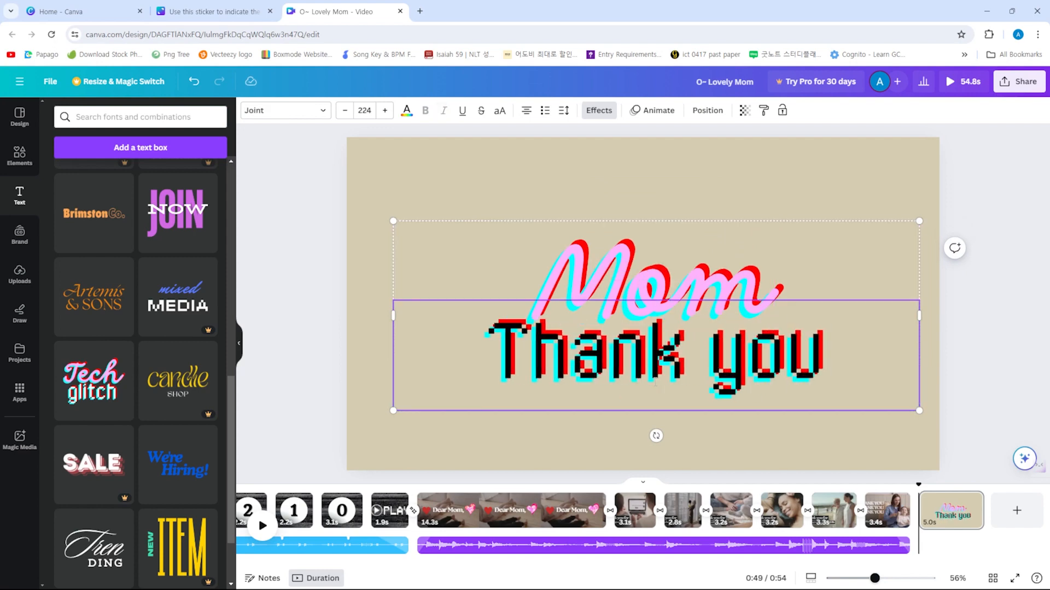
click(691, 181)
click(645, 256)
mouse_move(645, 256)
mouse_down()
mouse_move(638, 240)
mouse_move(649, 244)
mouse_move(634, 245)
mouse_up()
click(965, 237)
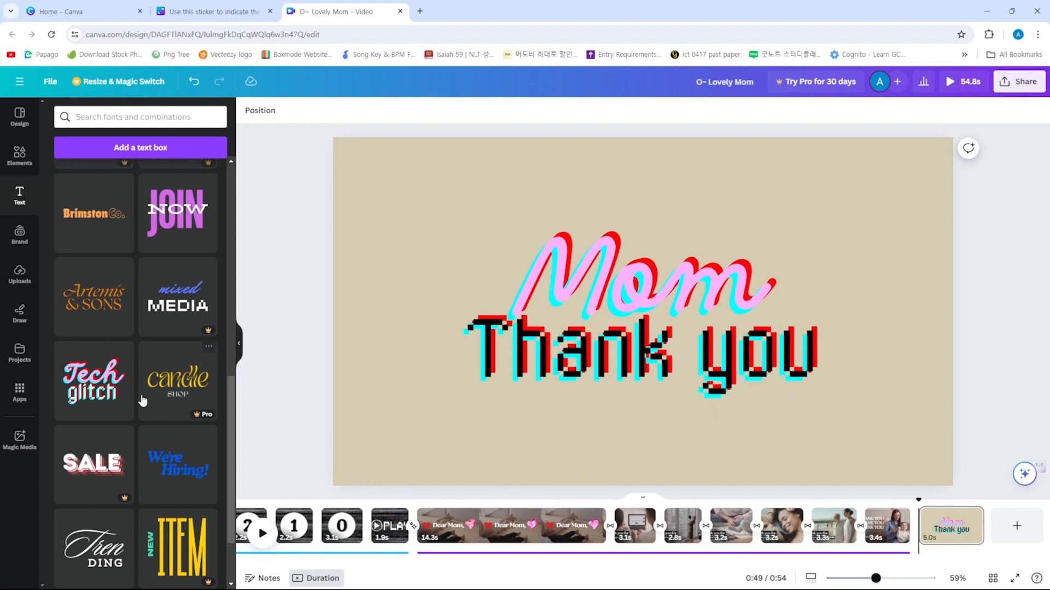
Look through the text styles and combinations, the Brand Kit options, and the uploaded images and videos
click(19, 209)
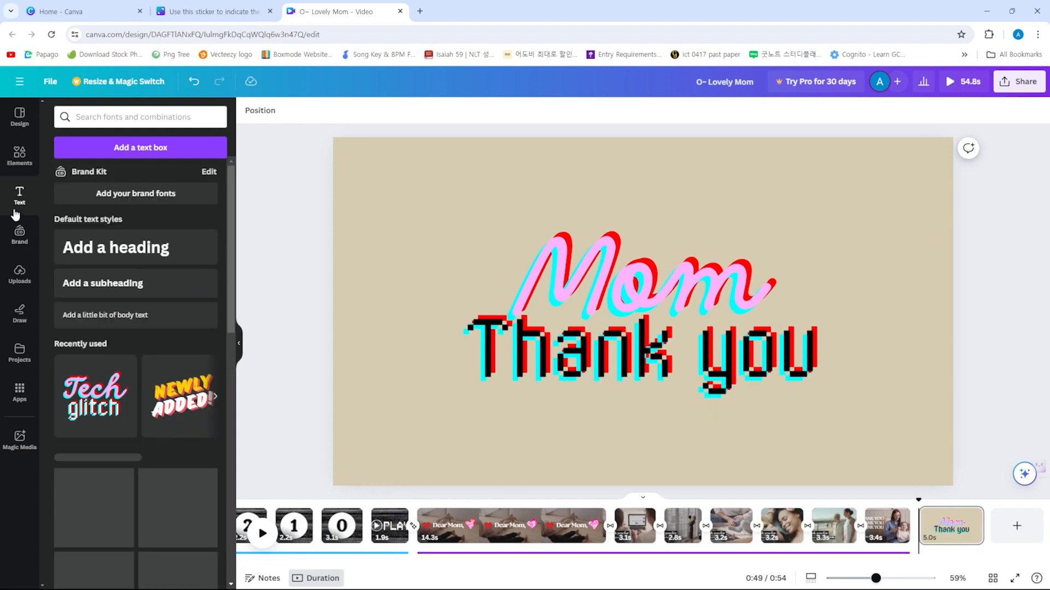
scroll(164, 323, down, 7)
scroll(155, 324, down, 2)
click(27, 246)
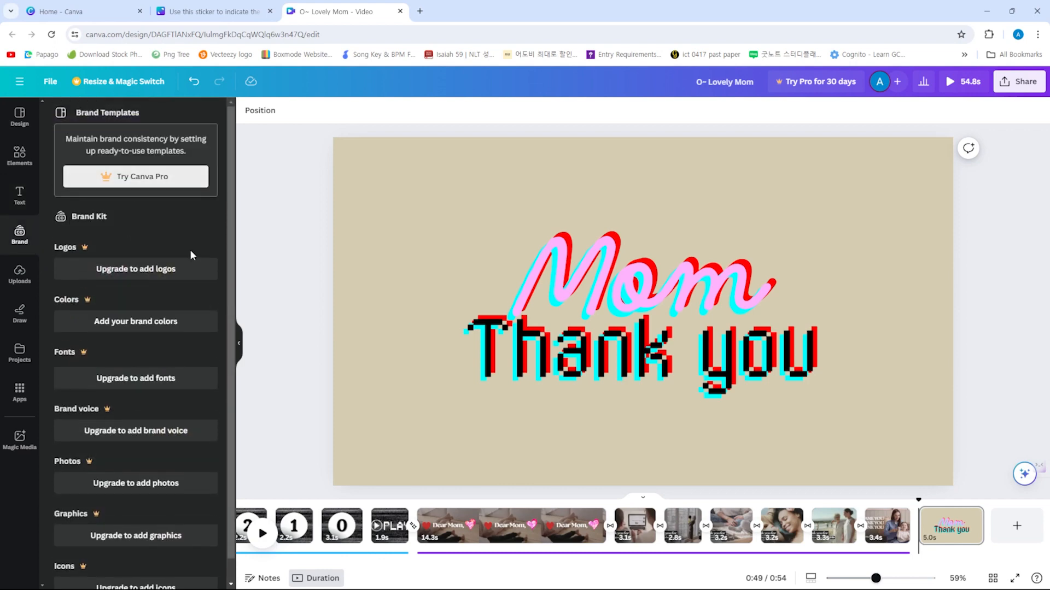
scroll(189, 250, down, 1)
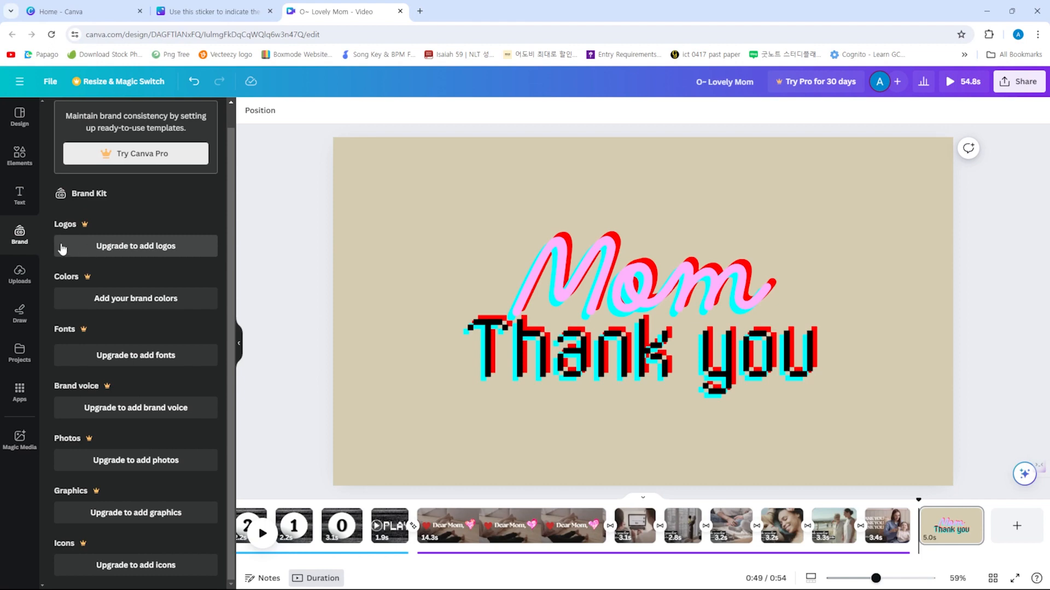
click(28, 284)
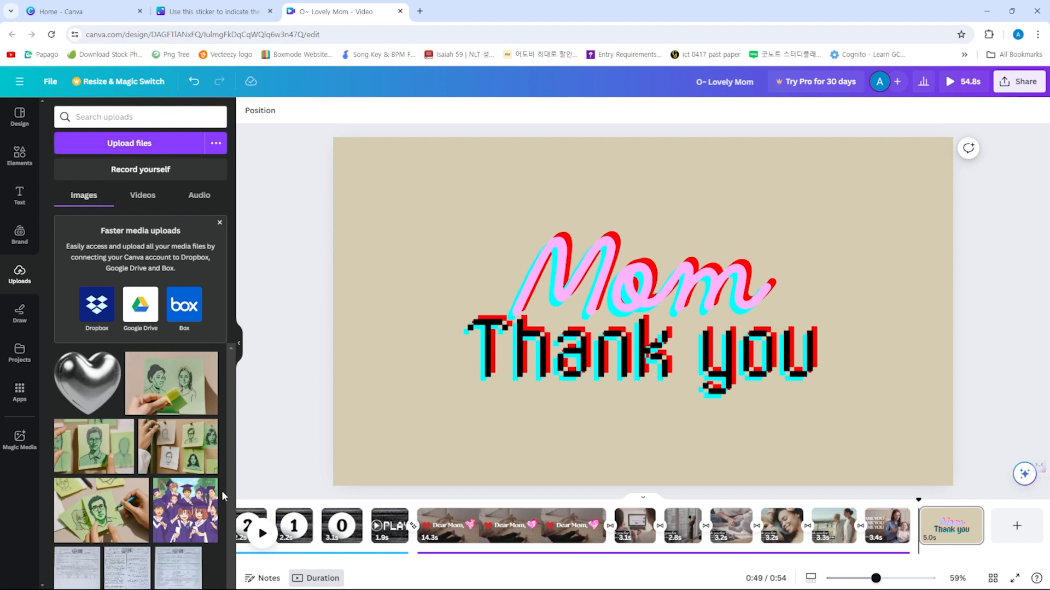
click(138, 204)
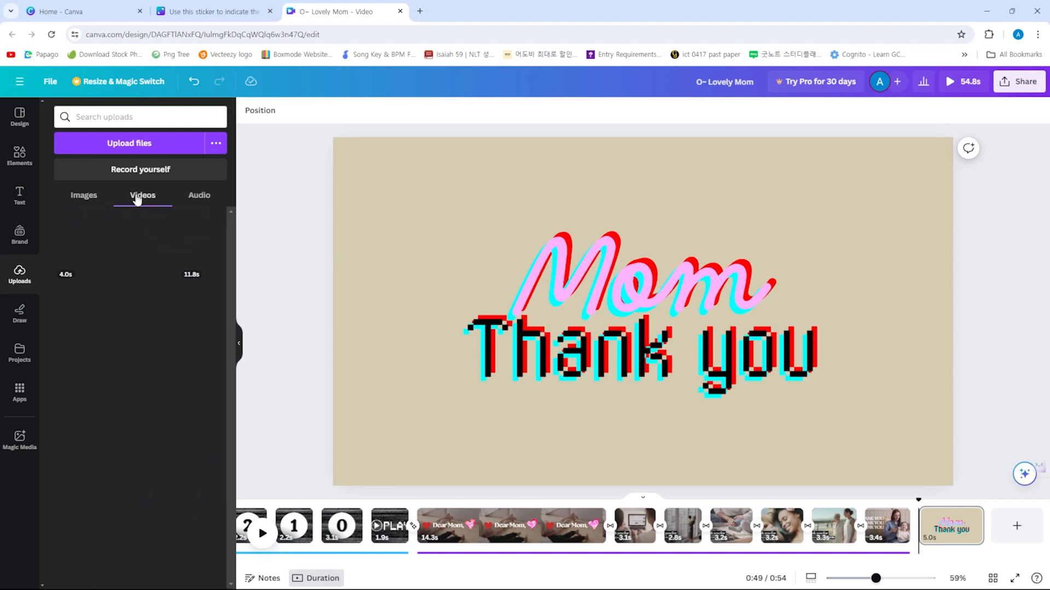
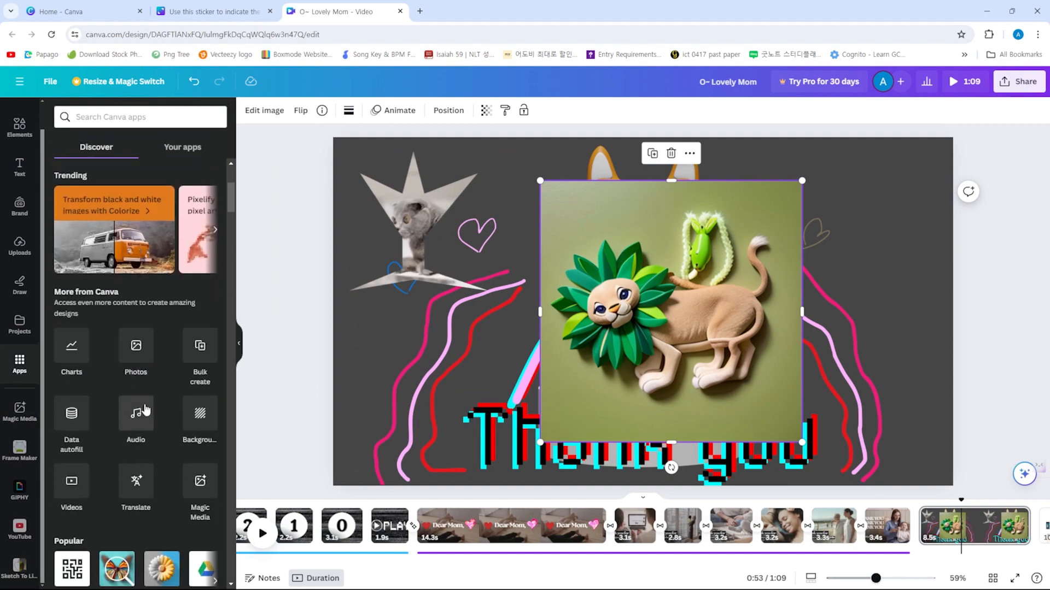
Find the AI Voiceover app among the Canva apps and open it
scroll(160, 443, down, 2)
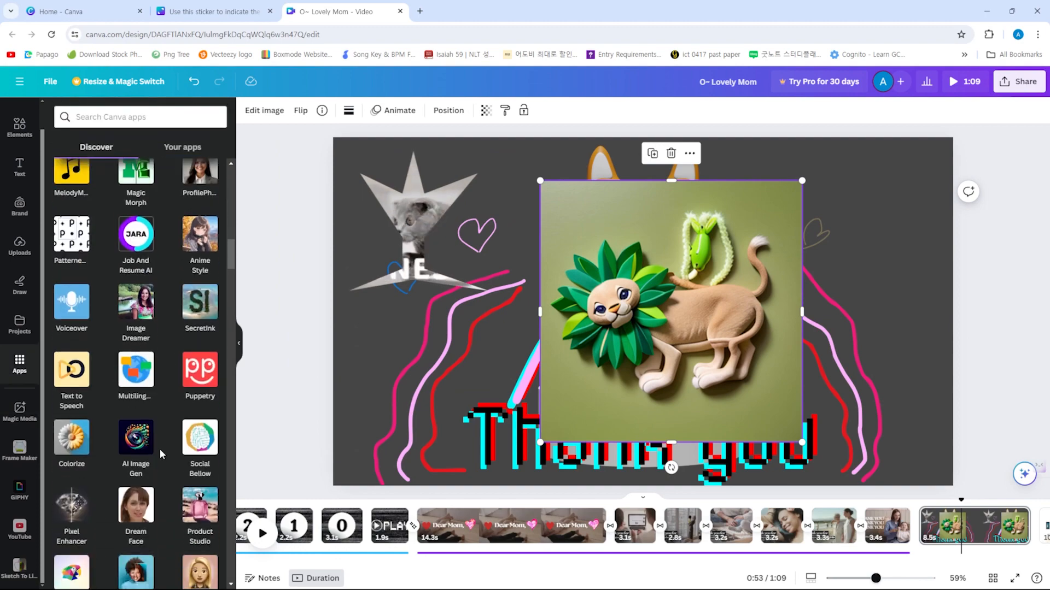
scroll(199, 433, down, 2)
scroll(175, 444, down, 4)
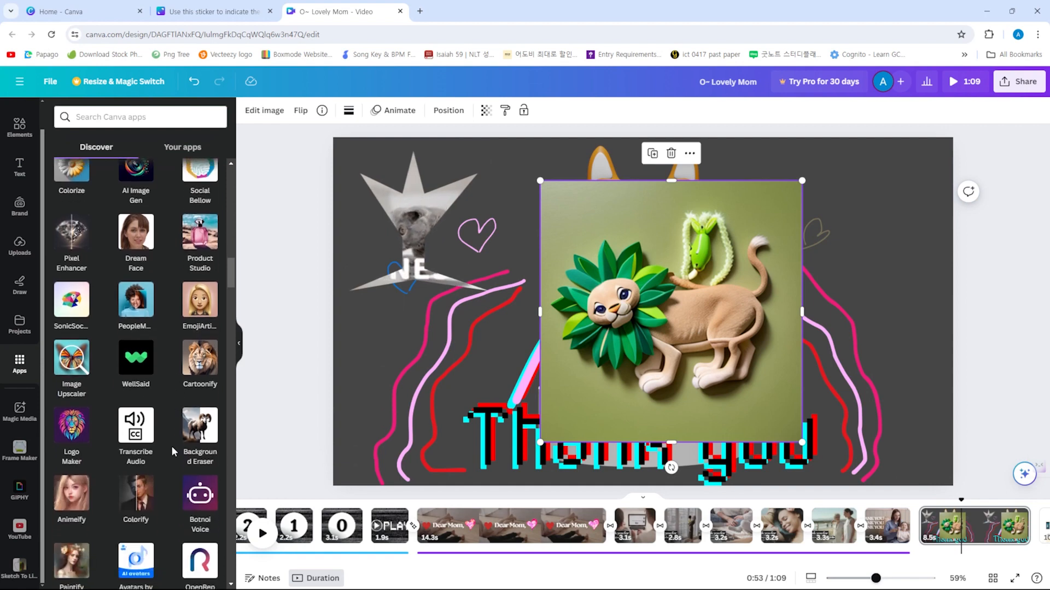
scroll(191, 484, down, 1)
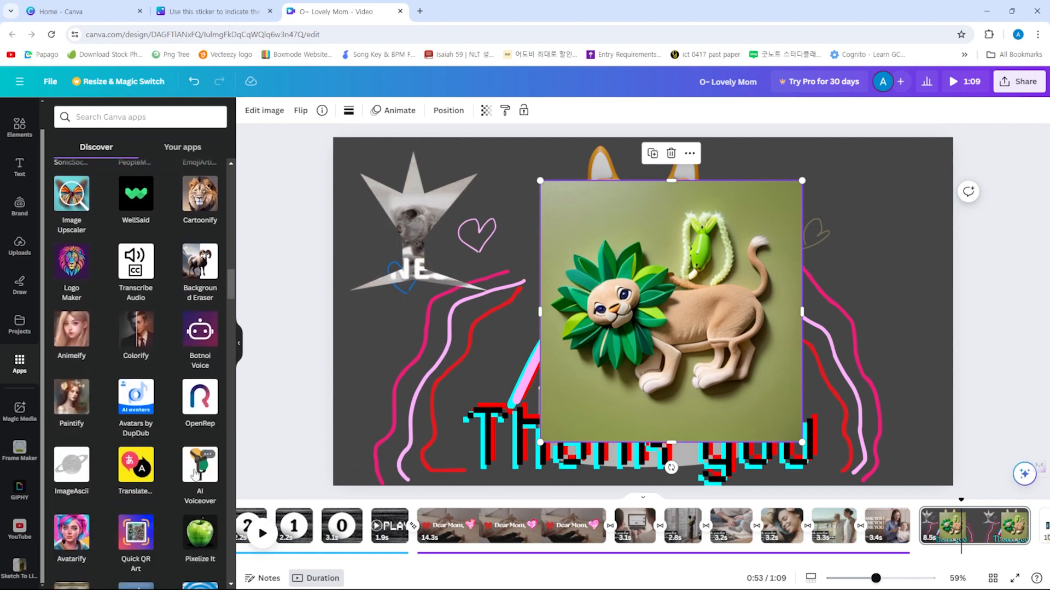
click(194, 473)
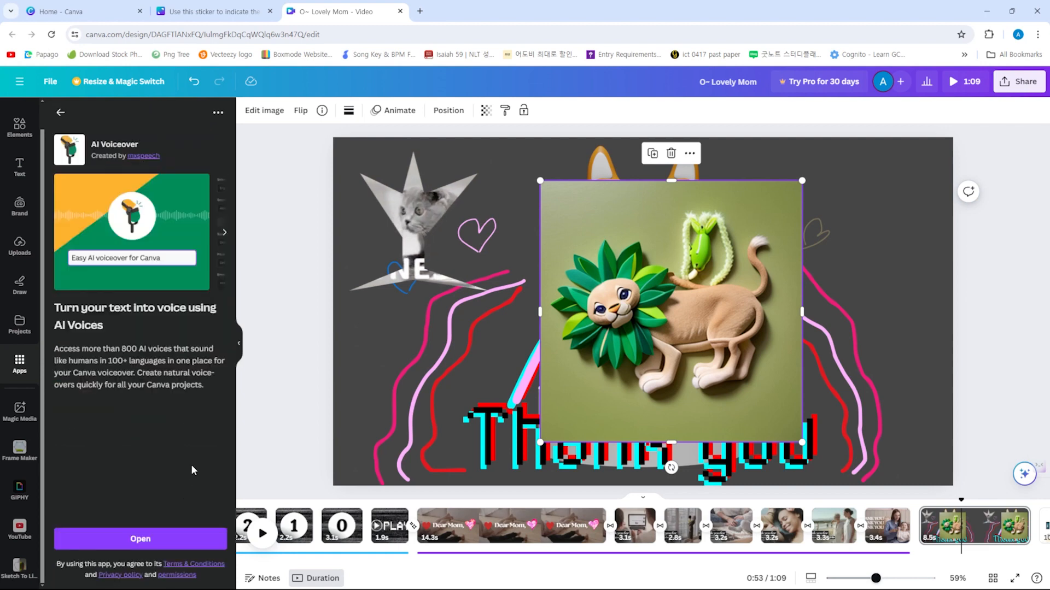
click(159, 539)
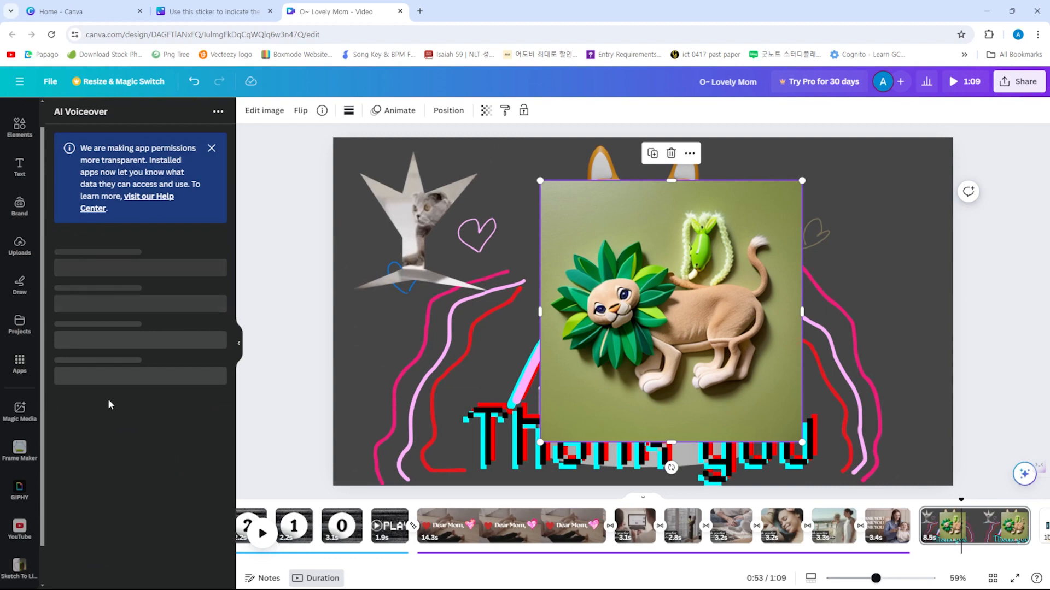
With speaker Abbi, replace the voiceover text with "Mom, Thank you for teaching, feeding, loving, caring for me. I'll great salerman one day and make you happy."
click(121, 322)
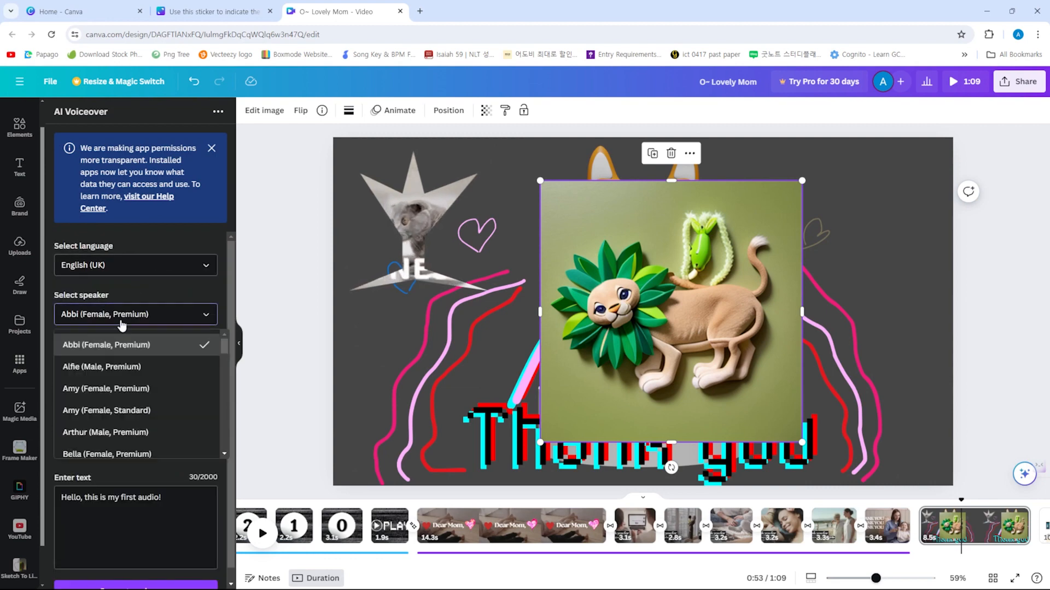
click(162, 355)
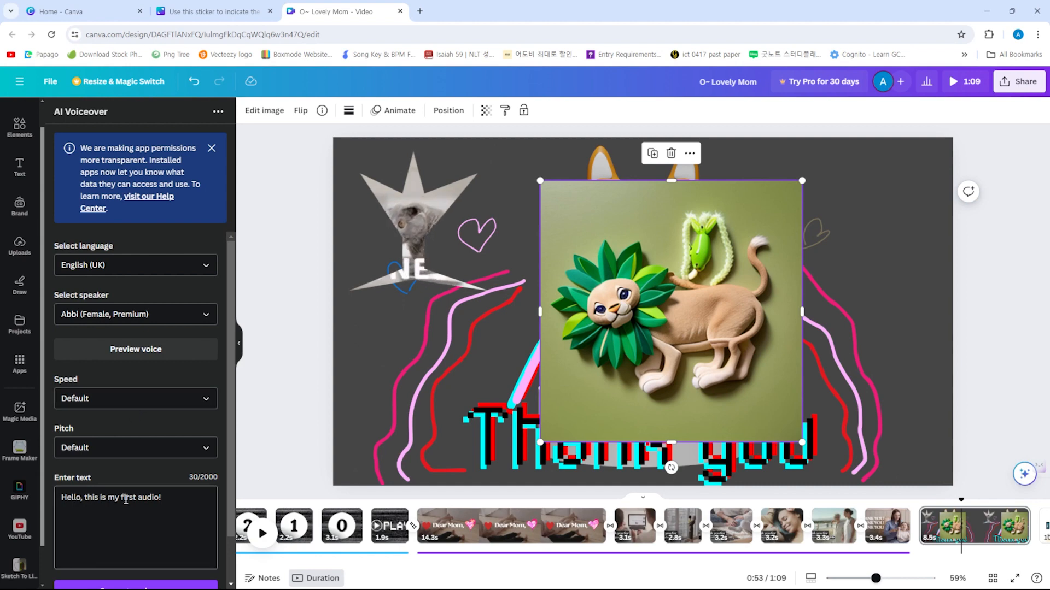
triple_click(185, 491)
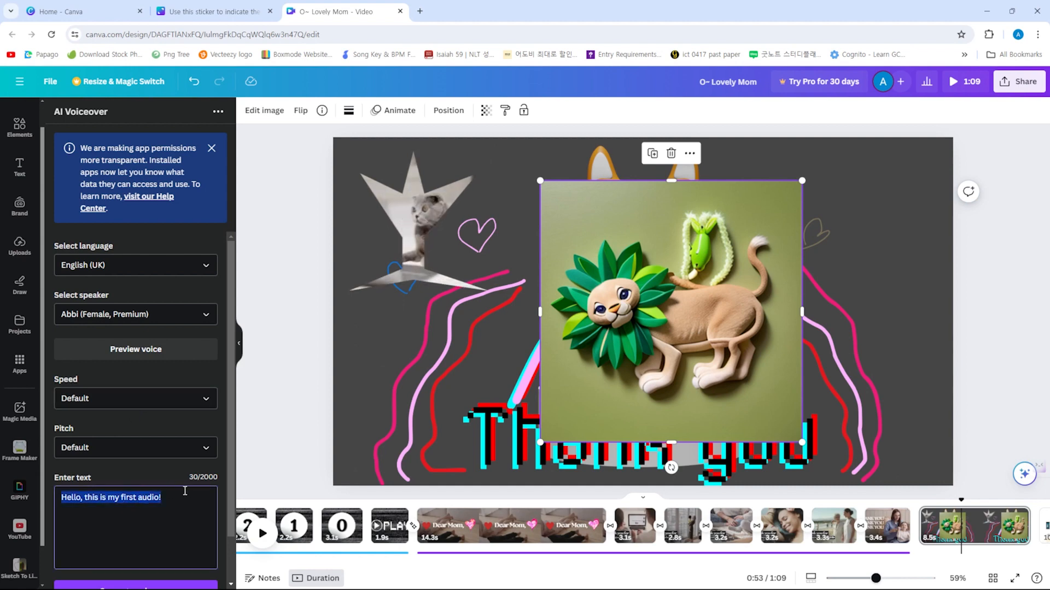
text(Mo)
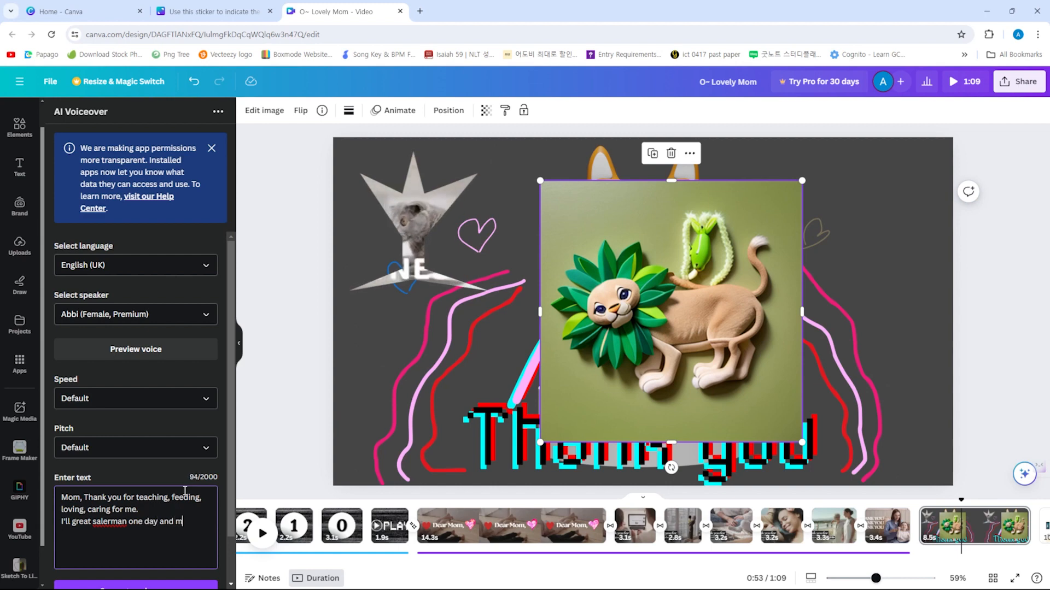
text(happy.)
scroll(142, 553, down, 1)
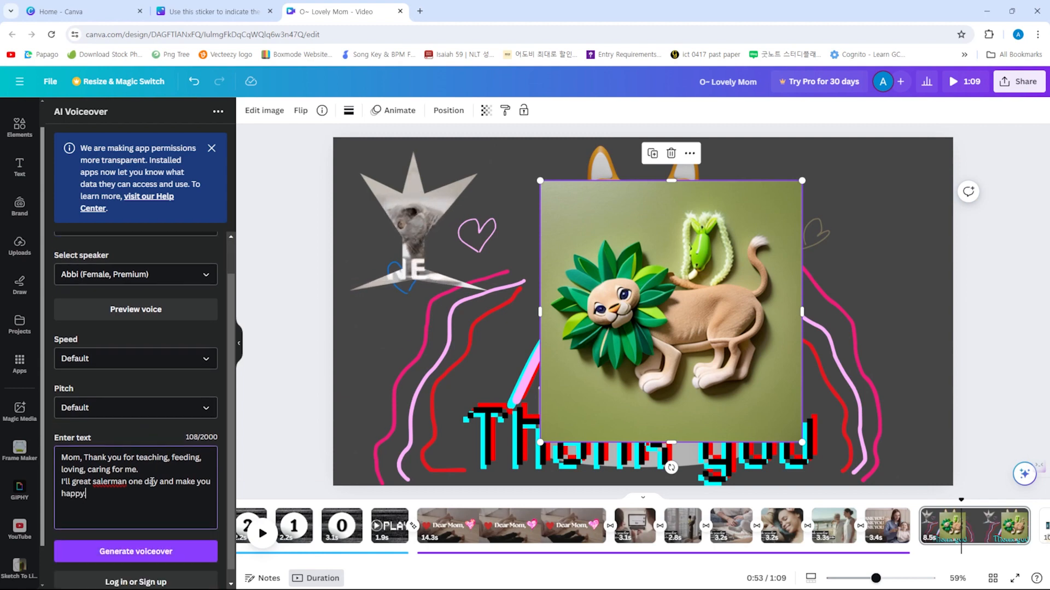
Connect the account to AI Voiceover through its sign-in window and generate the voiceover from the entered text
click(142, 555)
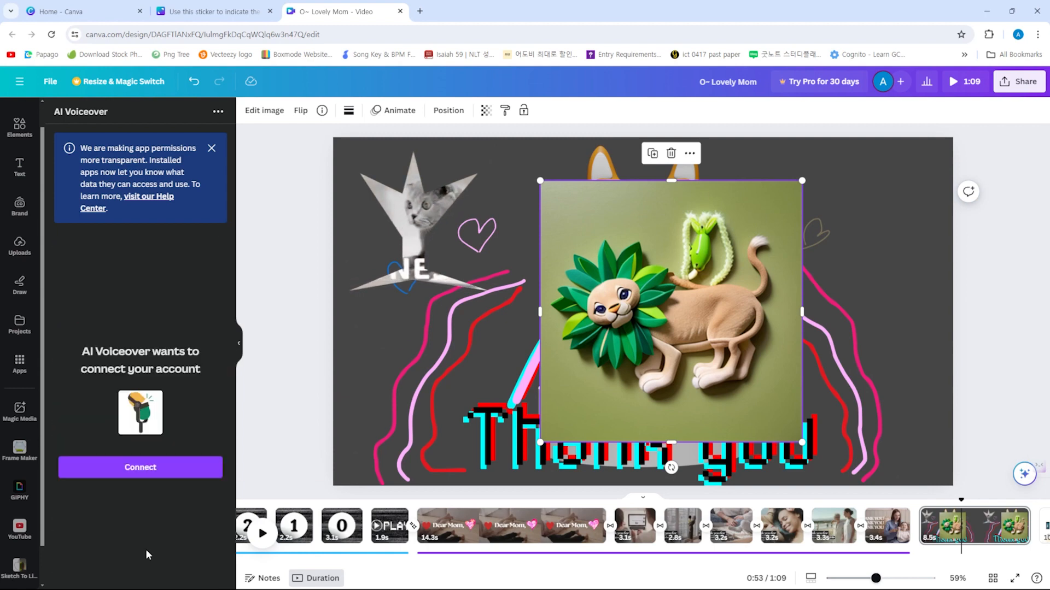
click(164, 476)
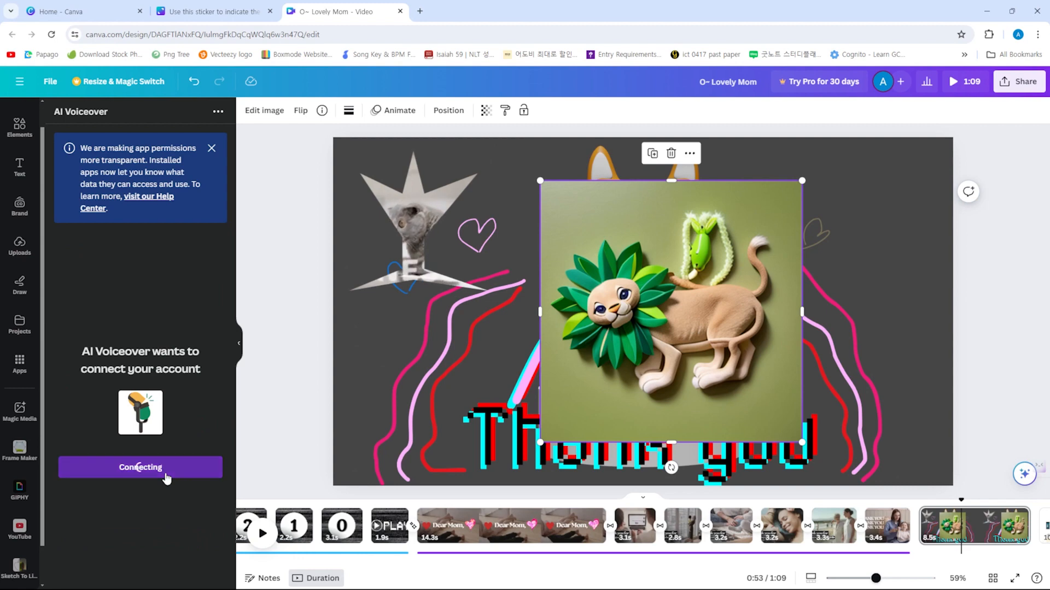
drag(337, 157, 220, 182)
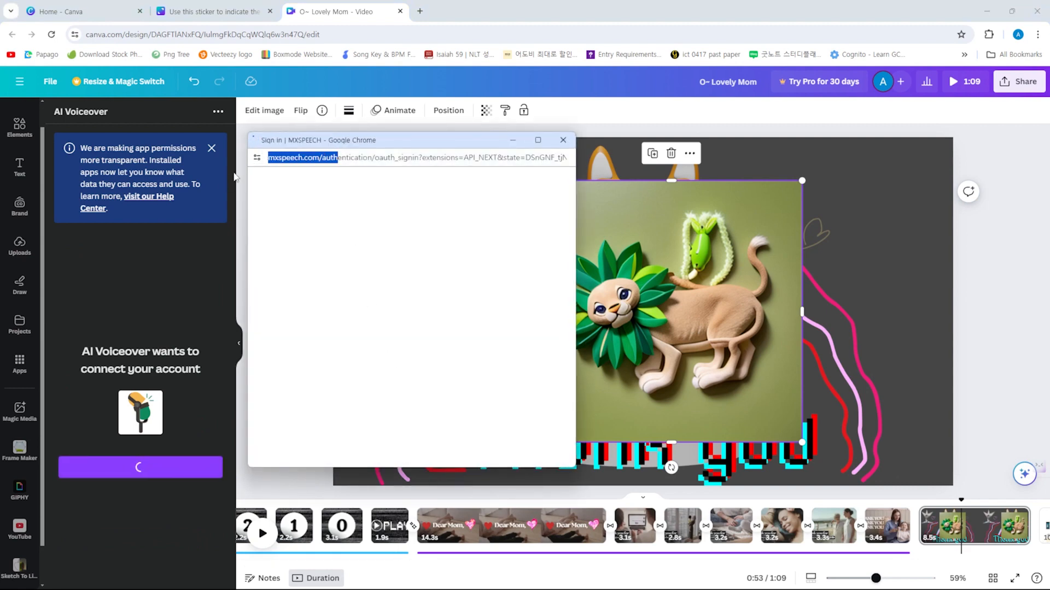
drag(344, 133, 0, 240)
click(366, 281)
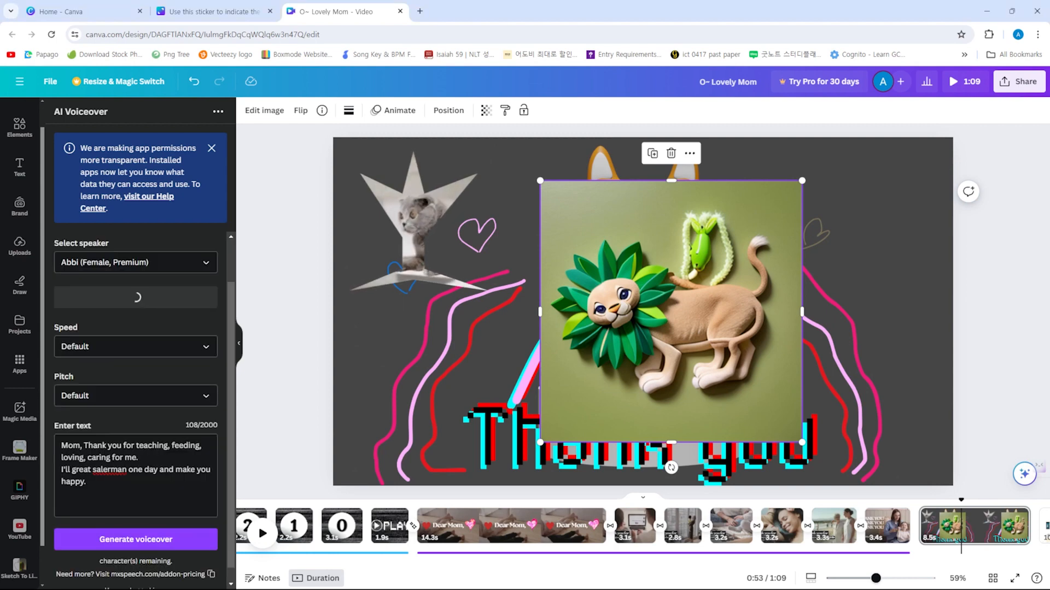
scroll(107, 497, down, 1)
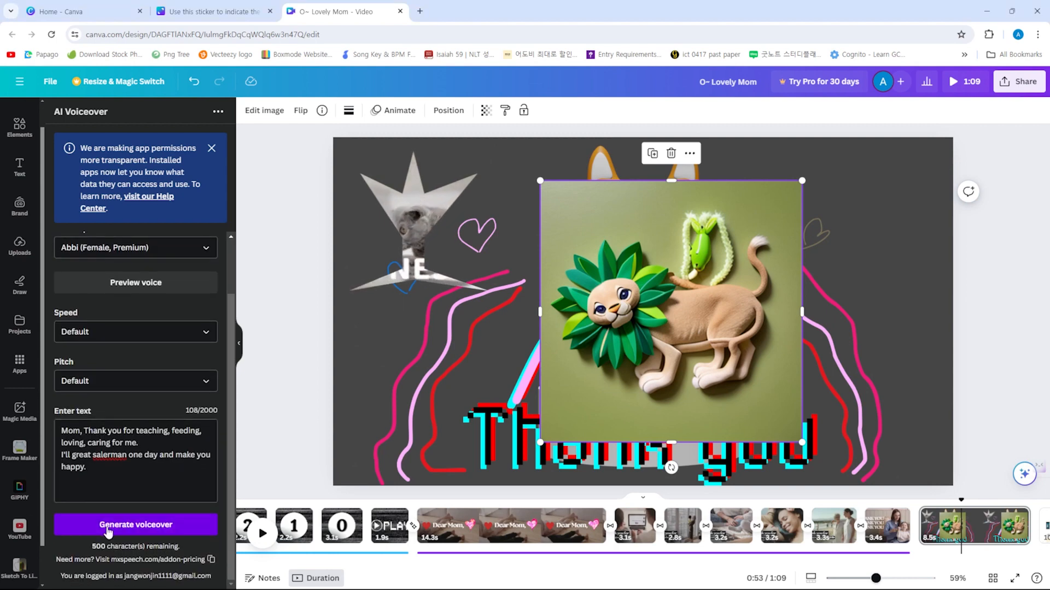
click(108, 526)
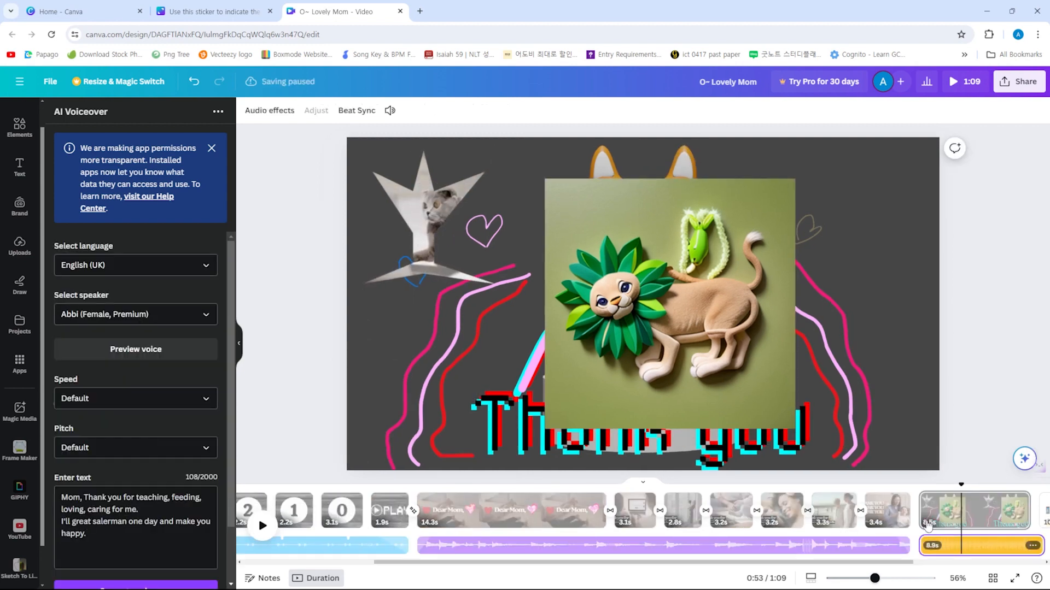
Play the "Mom Thank you" page from its start to listen to the generated voiceover
click(922, 492)
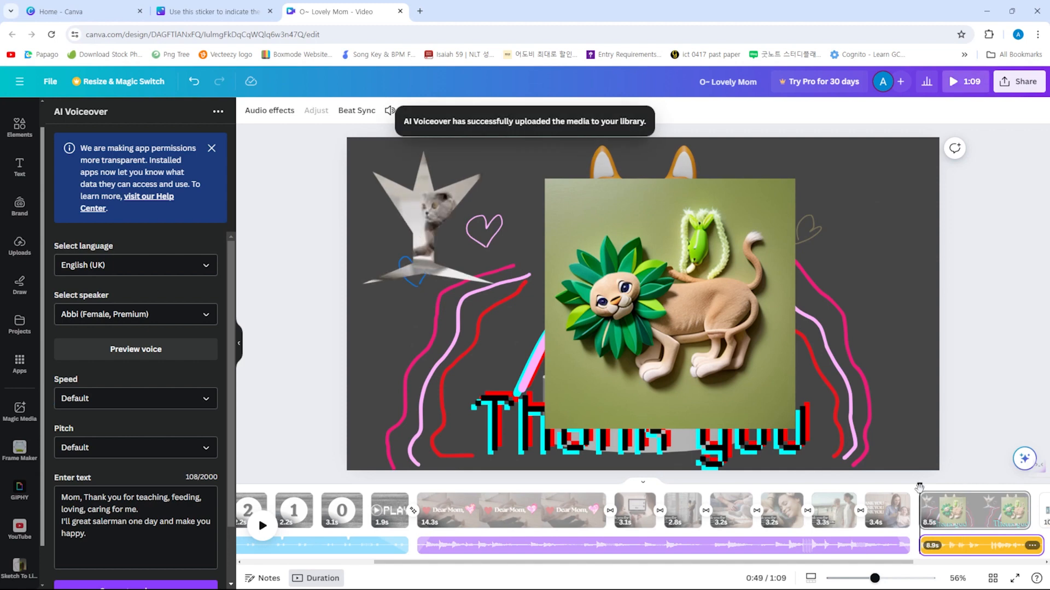
click(263, 526)
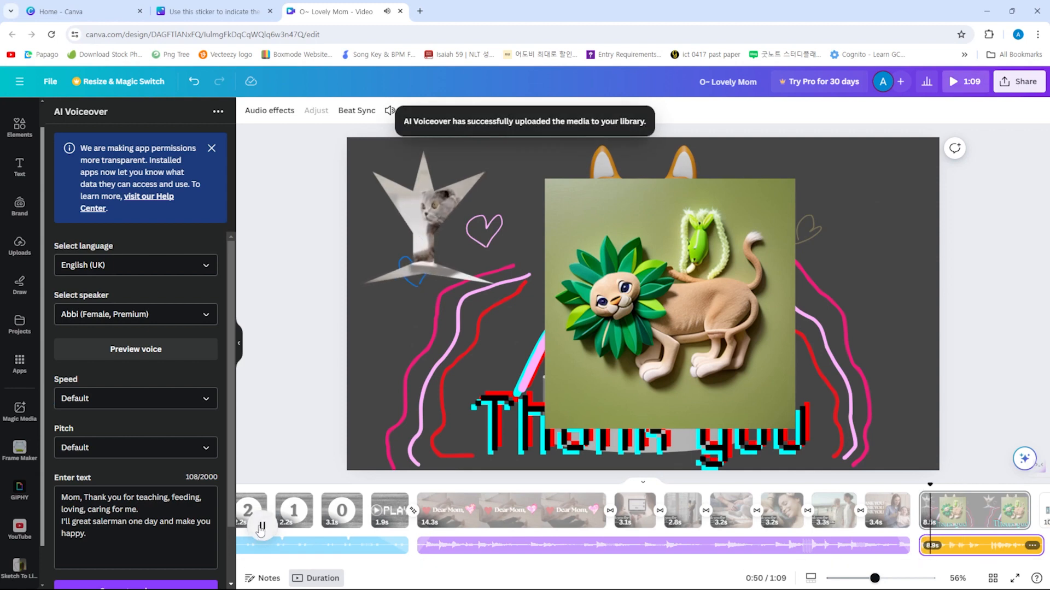
click(759, 310)
click(268, 526)
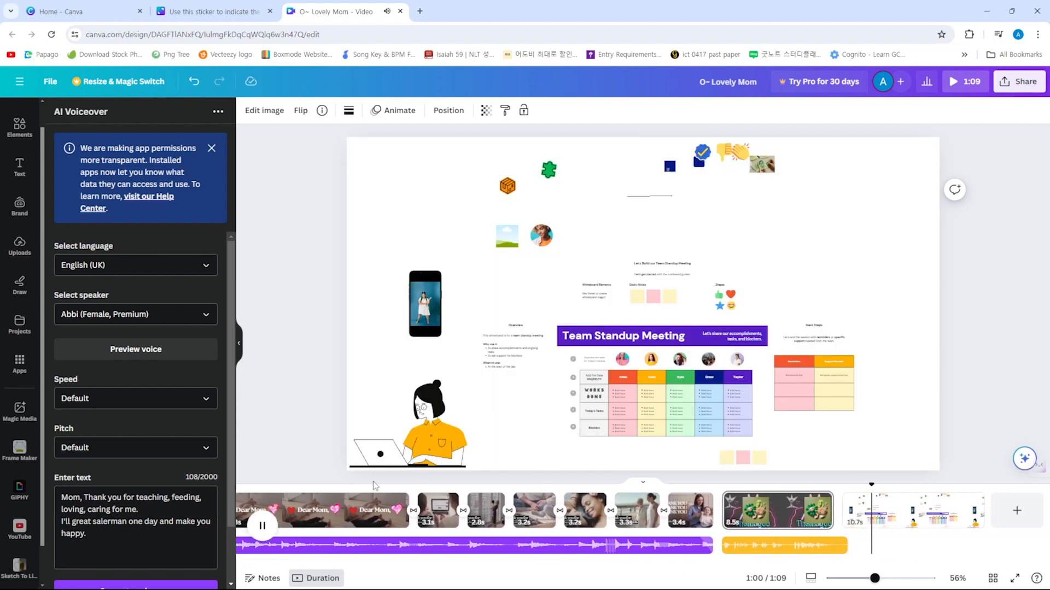
Shrink the lion image on the "Mom Thank you" page to about 450 by 450 and move it into the page's upper-right corner
click(829, 487)
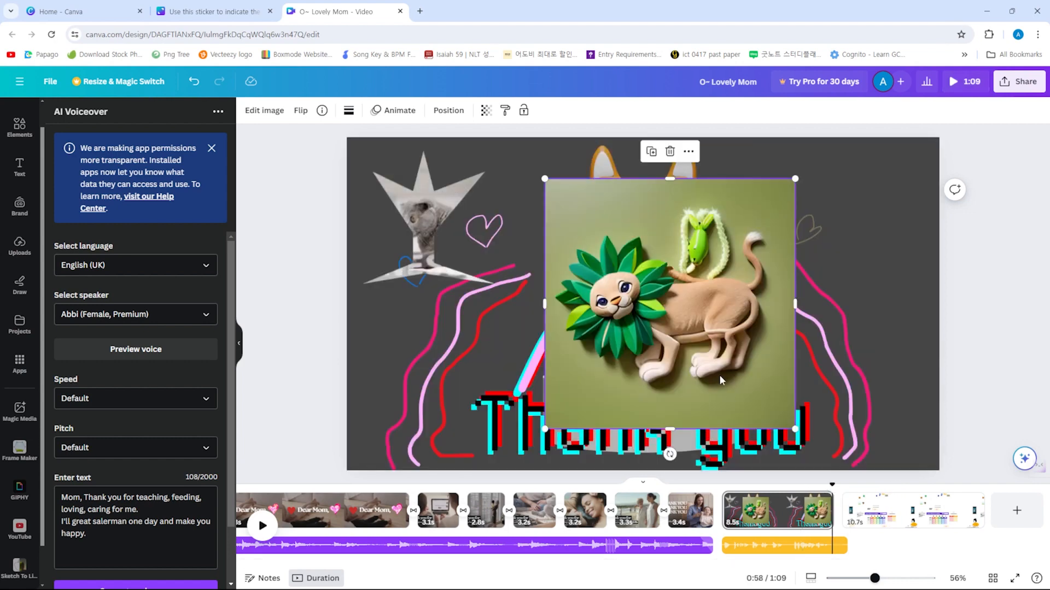
click(797, 304)
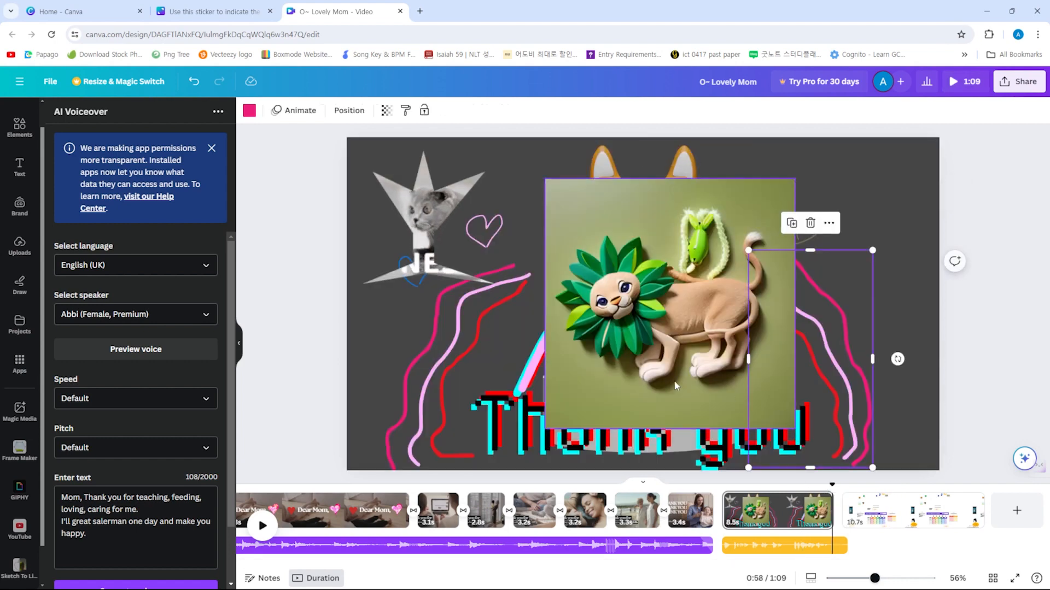
click(789, 431)
drag(792, 428, 684, 314)
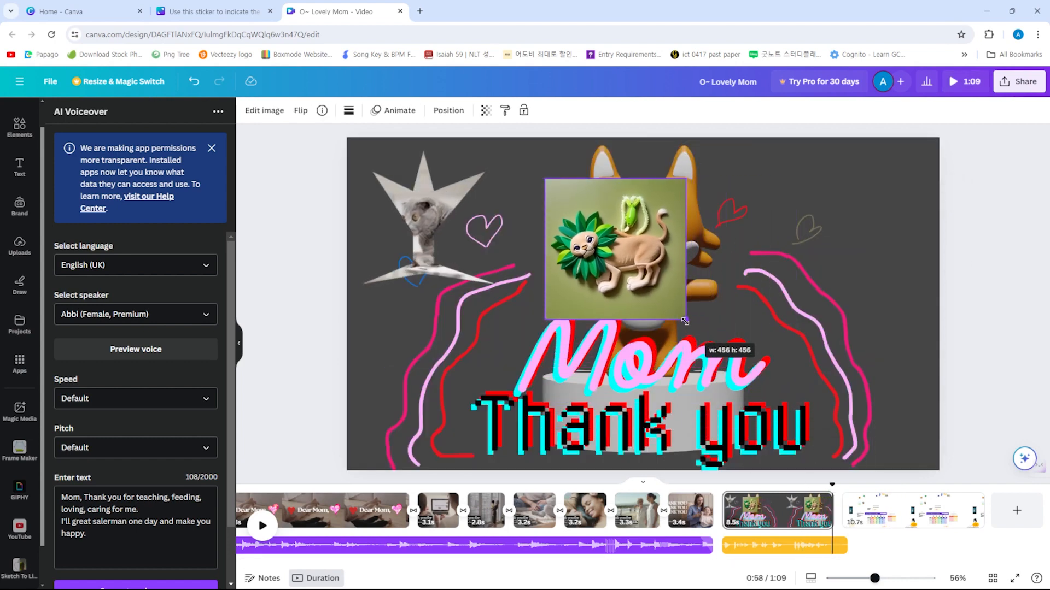
drag(615, 301, 866, 266)
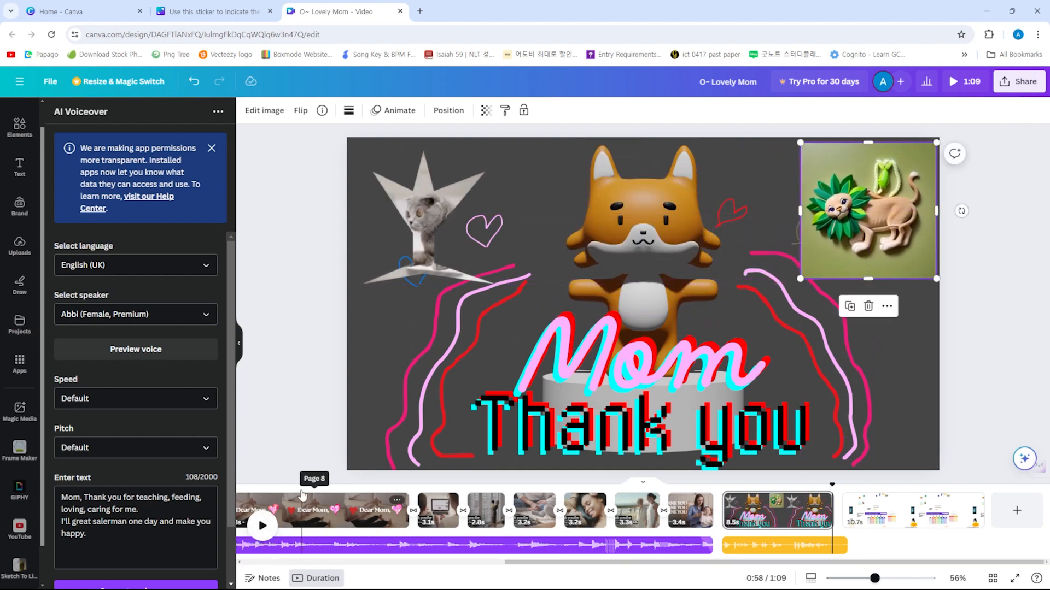
Play the video from its beginning through the voiceover page and pause it on the final whiteboard page
drag(340, 490, 159, 498)
click(263, 529)
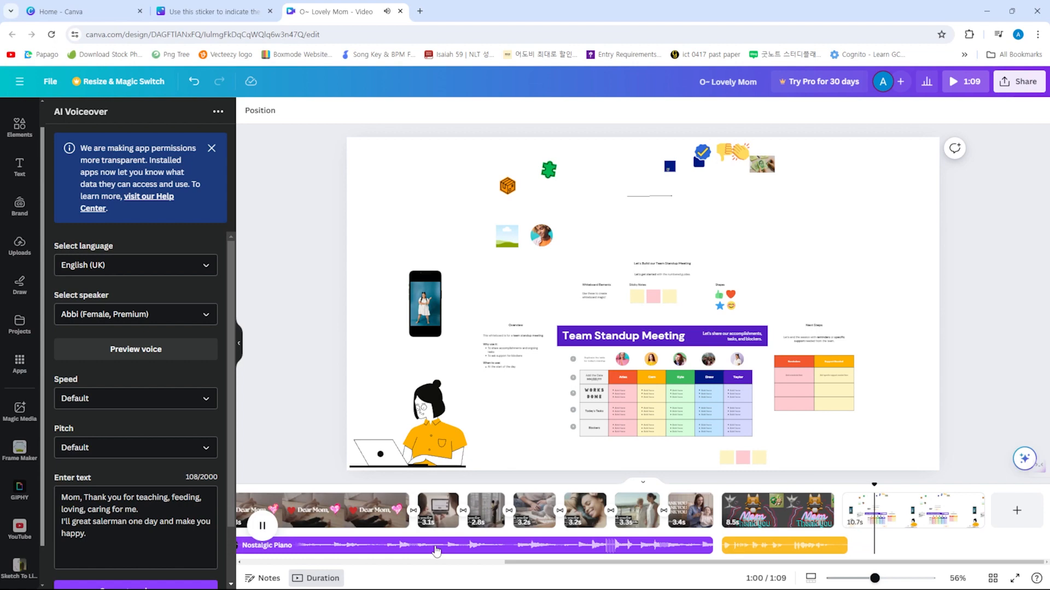
key(space)
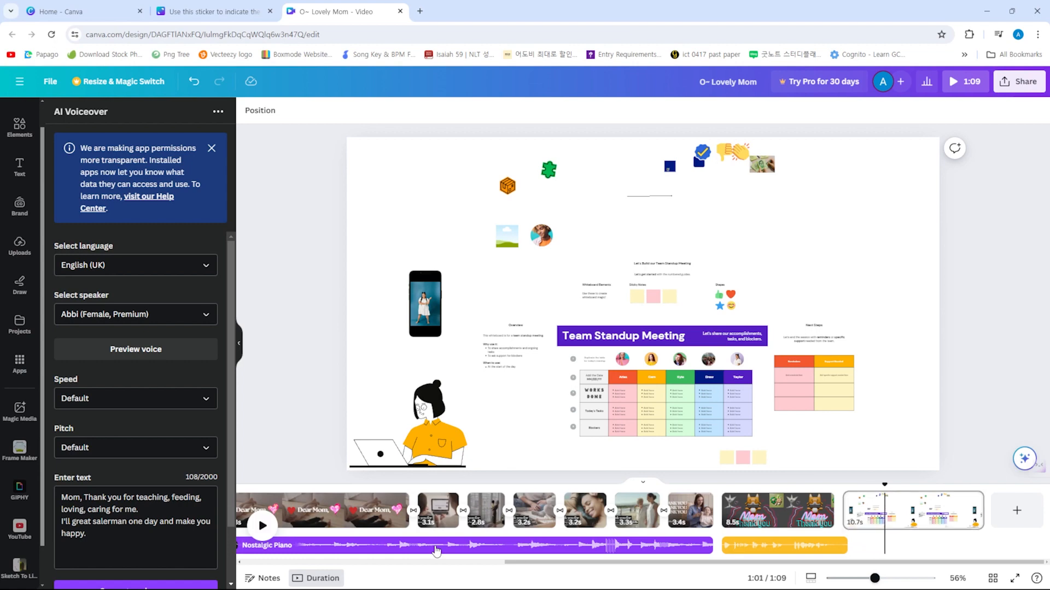